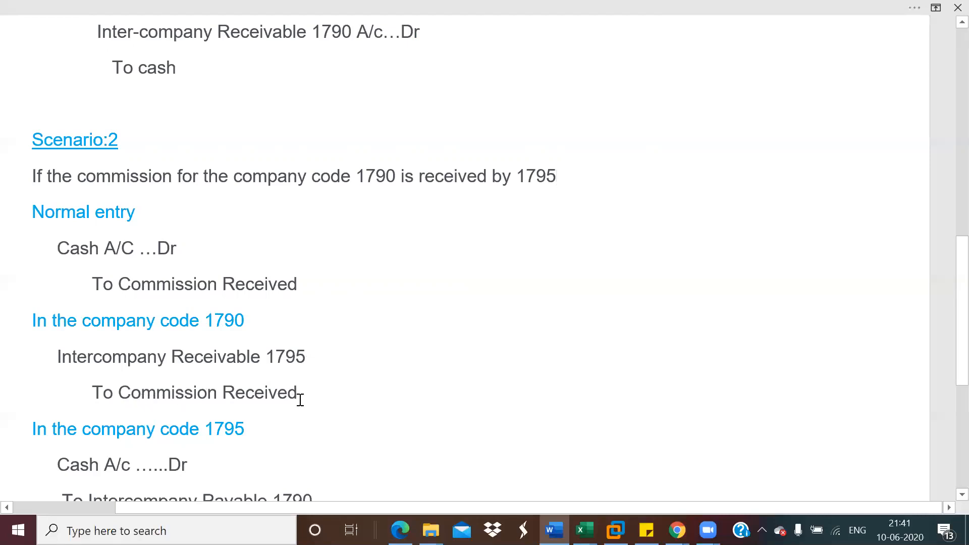
# - Switch from the inter-company notes to the SAP session and open transaction OBY6 for company code global data
pyautogui.scroll(-3, 945, 328)
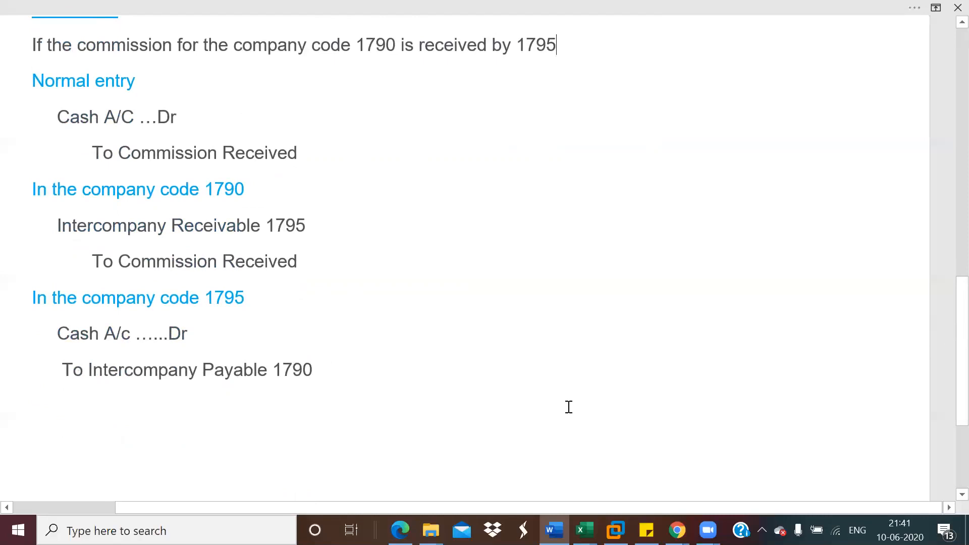
pyautogui.moveTo(946, 376); pyautogui.dragTo(945, 135)
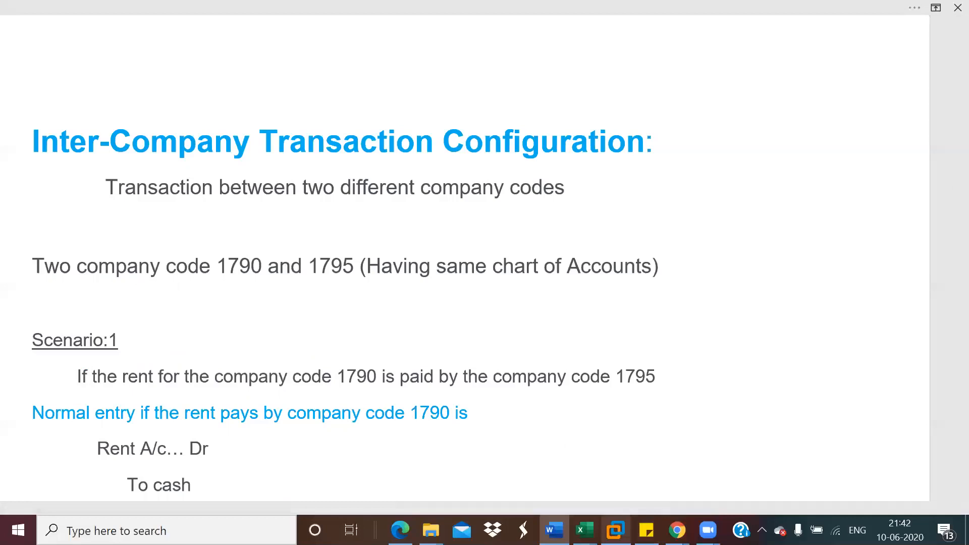
pyautogui.moveTo(615, 530)
pyautogui.click(643, 467)
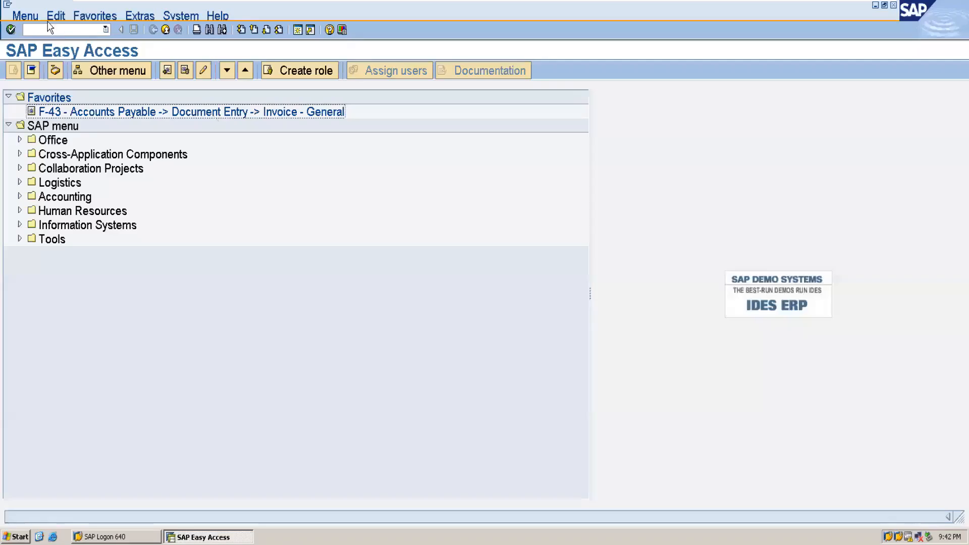
pyautogui.click(42, 30)
pyautogui.write('/n')
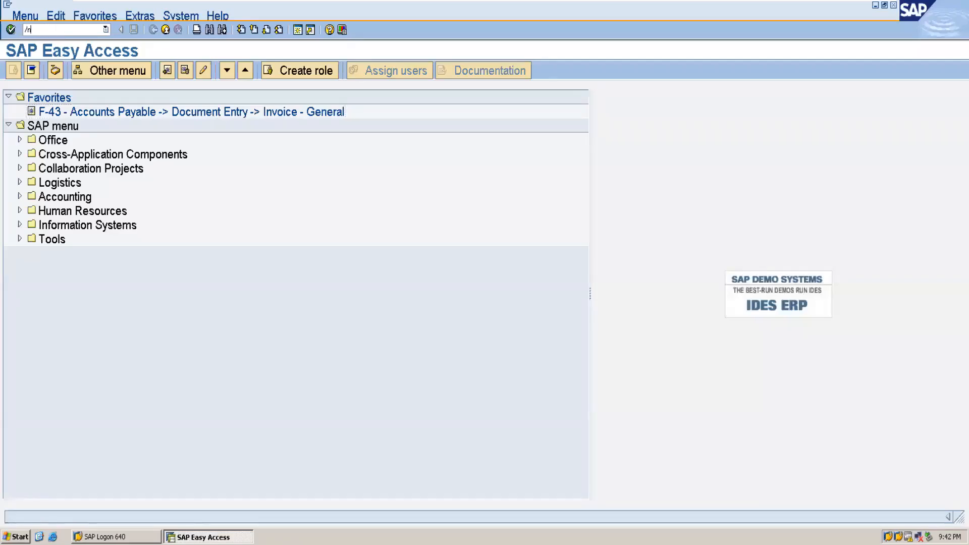
pyautogui.write('oby6')
pyautogui.press('Return')
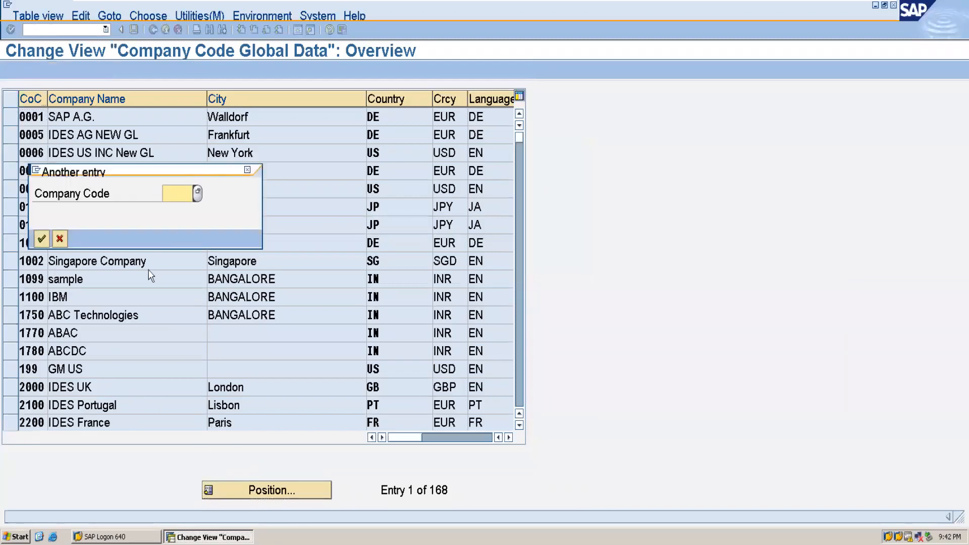
# - Locate company code ALLO in the list and open its global data details
pyautogui.write('allo')
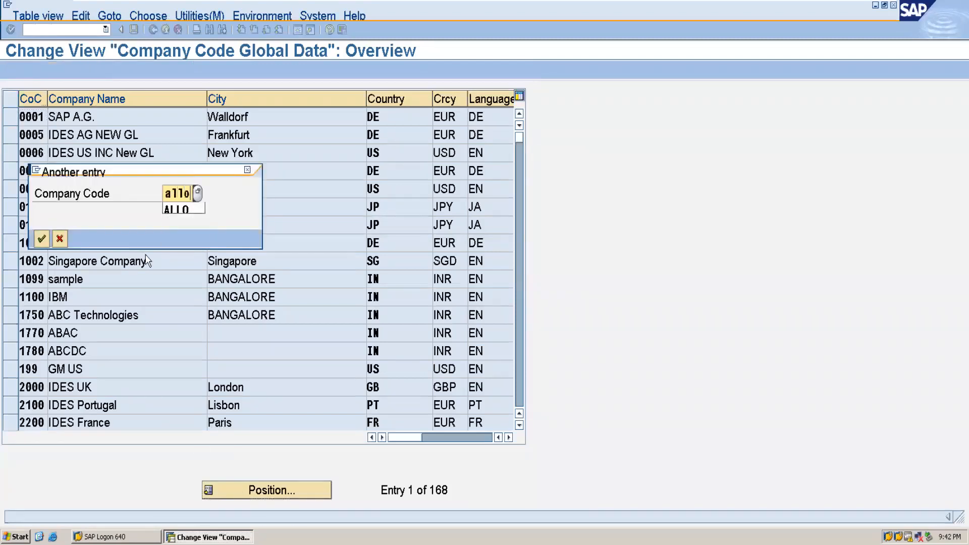
pyautogui.press('Return')
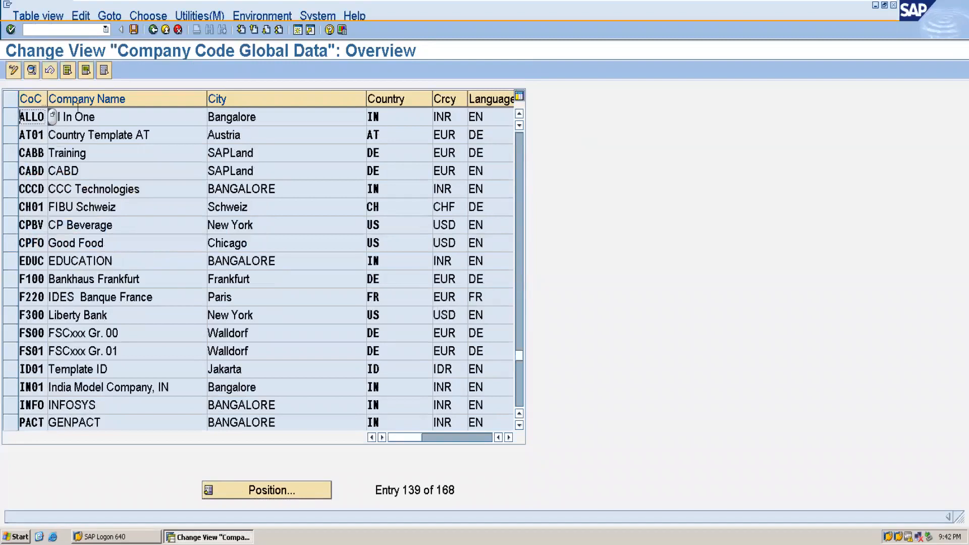
pyautogui.doubleClick(75, 120)
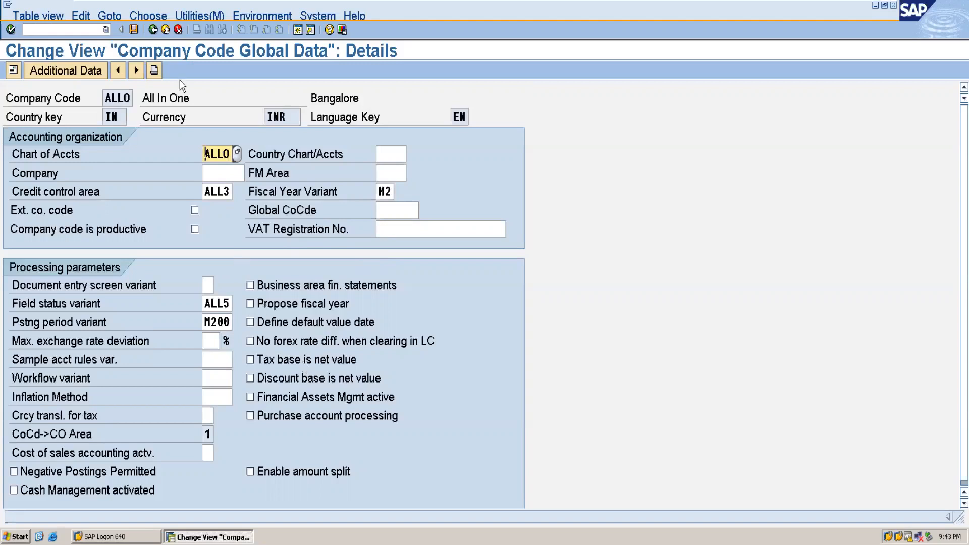
# - Open transaction OX02 for maintaining company codes
pyautogui.click(46, 31)
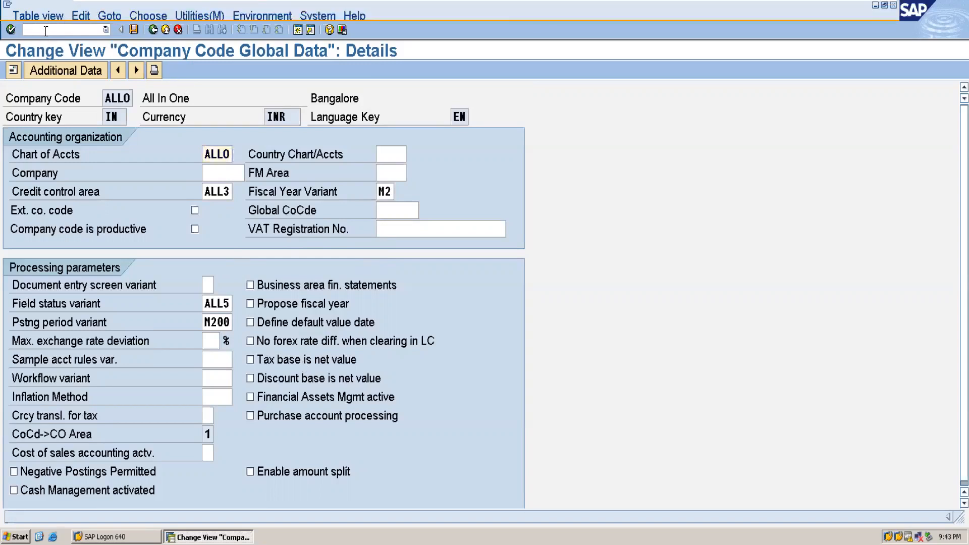
pyautogui.write('/nox0')
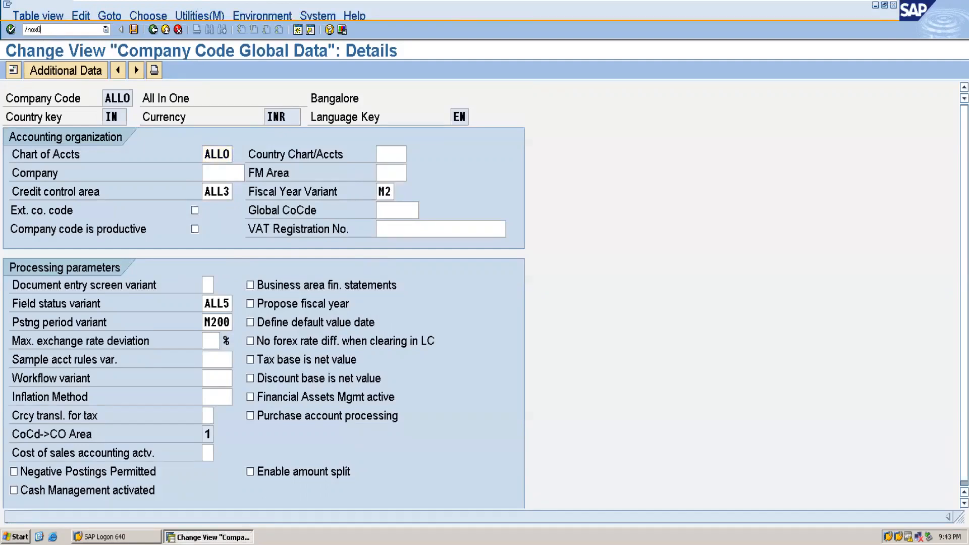
pyautogui.write('2')
pyautogui.press('Return')
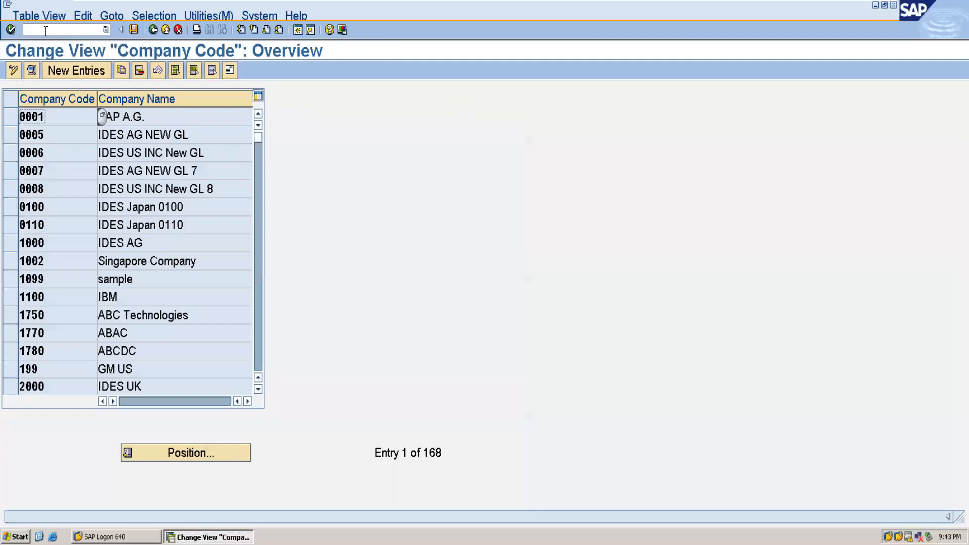
# - Start a new company code entry with code 1790 and company name ABC Technologies
pyautogui.click(73, 71)
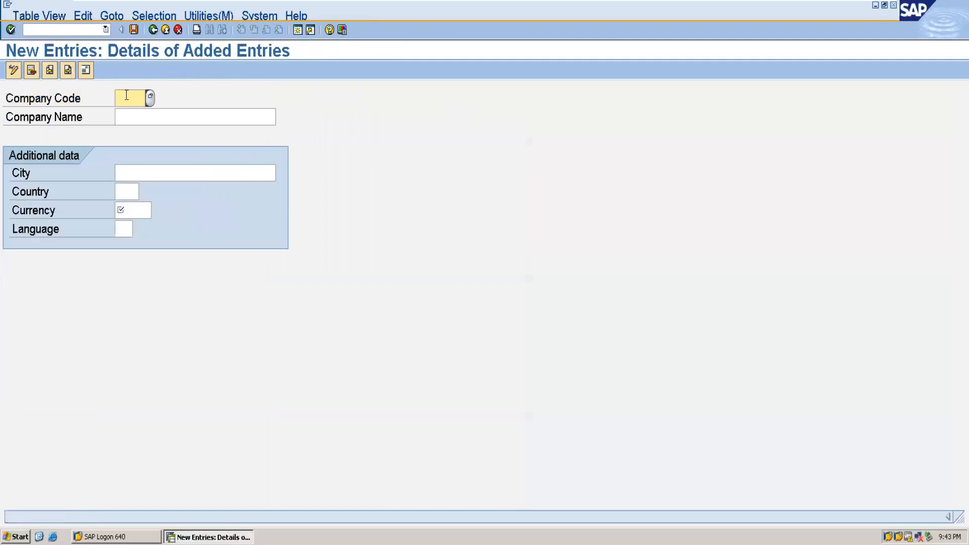
pyautogui.write('1790')
pyautogui.click(135, 122)
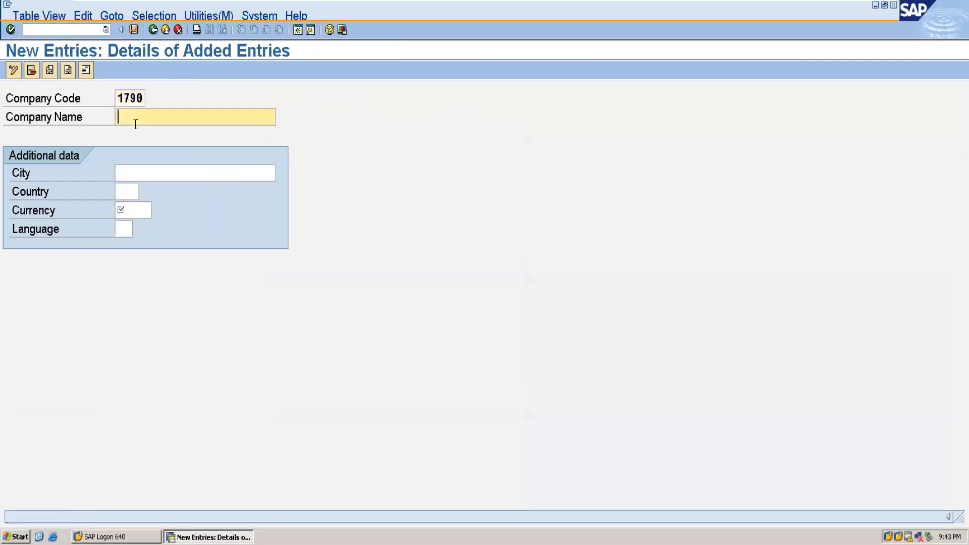
pyautogui.write('abc')
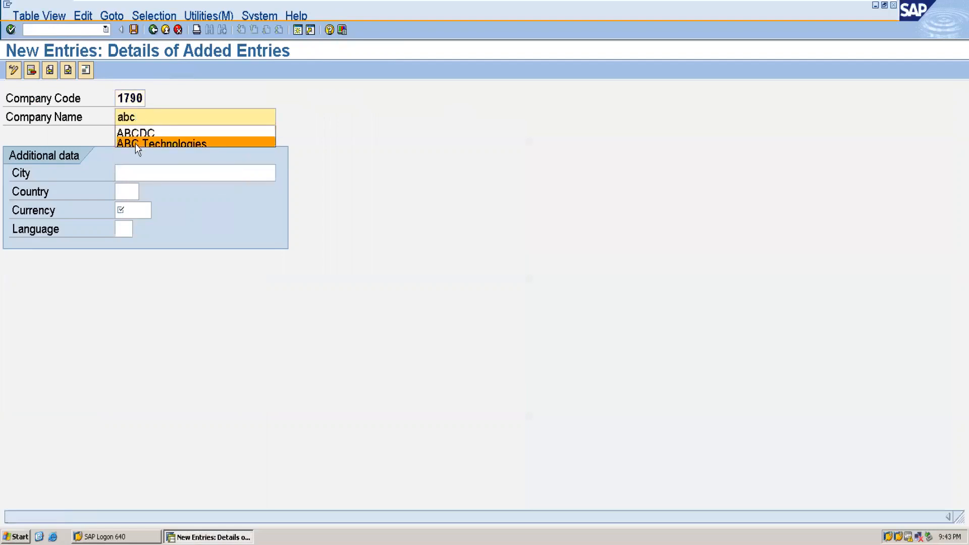
pyautogui.click(135, 143)
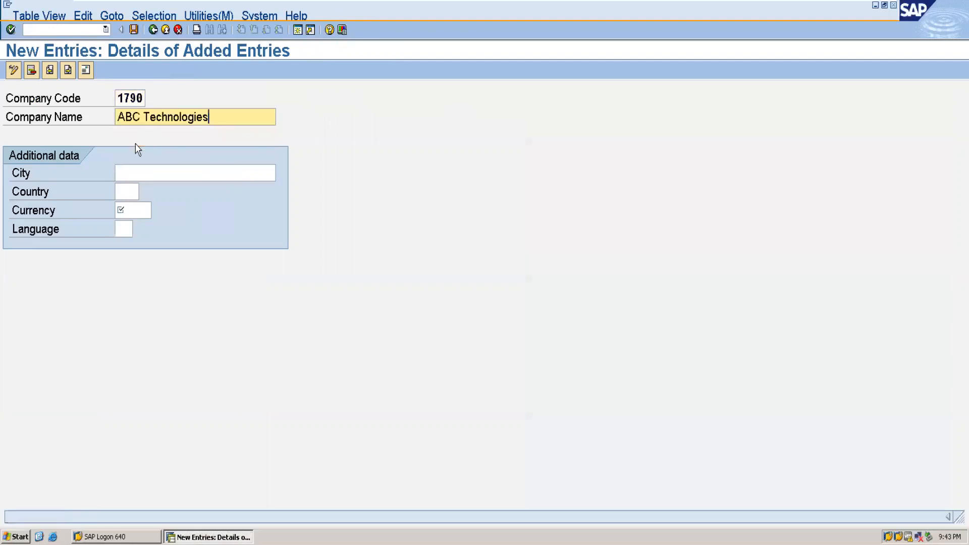
# - Set country IN, currency INR and language EN for company code 1790
pyautogui.click(130, 197)
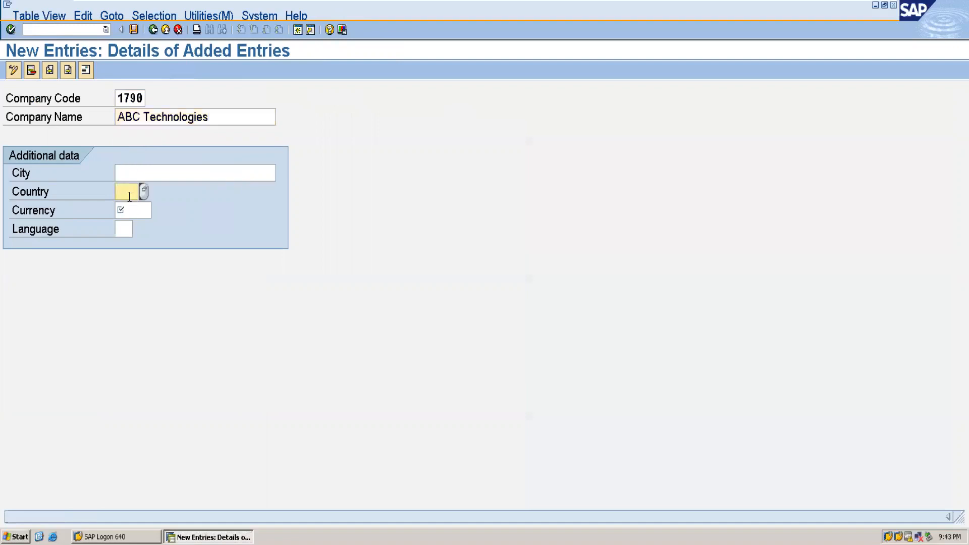
pyautogui.write('in')
pyautogui.click(128, 207)
pyautogui.click(121, 211)
pyautogui.write('in')
pyautogui.click(121, 225)
pyautogui.click(124, 231)
pyautogui.write('EN')
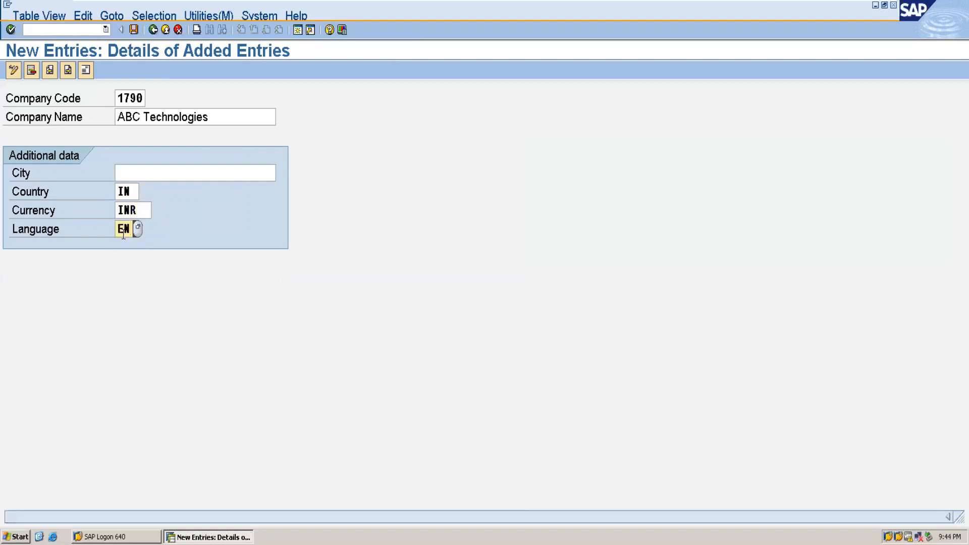
# - Save the 1790 entry and give its address the title Company and the name ABC
pyautogui.click(137, 28)
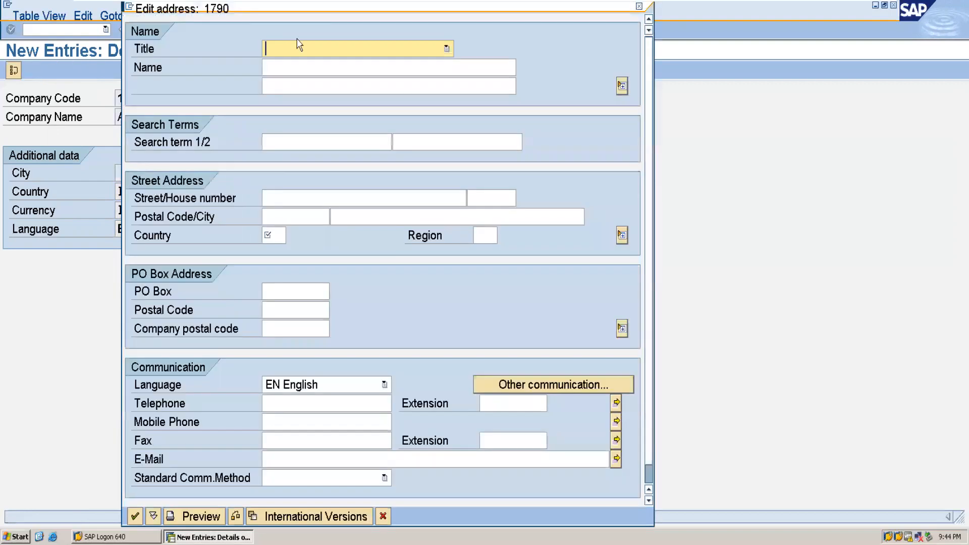
pyautogui.click(348, 53)
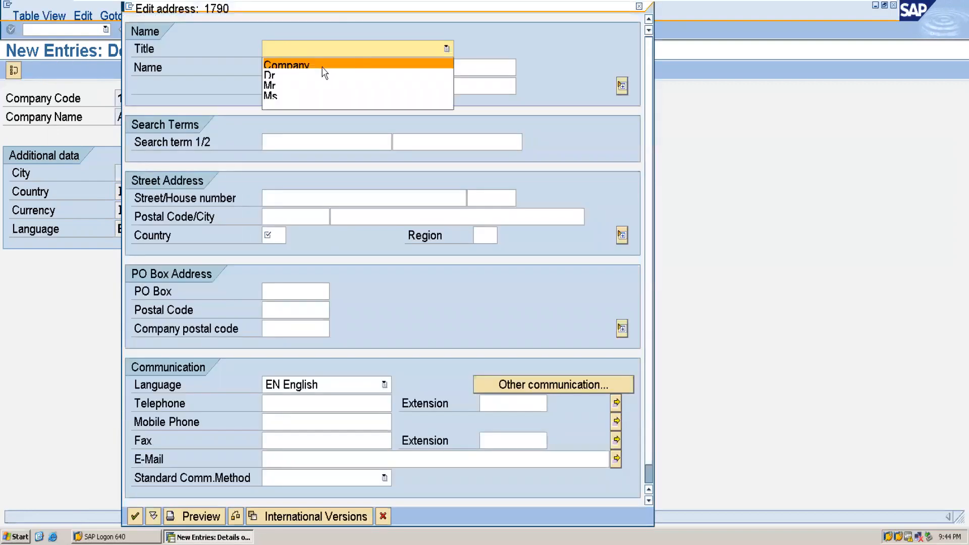
pyautogui.click(323, 70)
pyautogui.click(309, 67)
pyautogui.write('ABC')
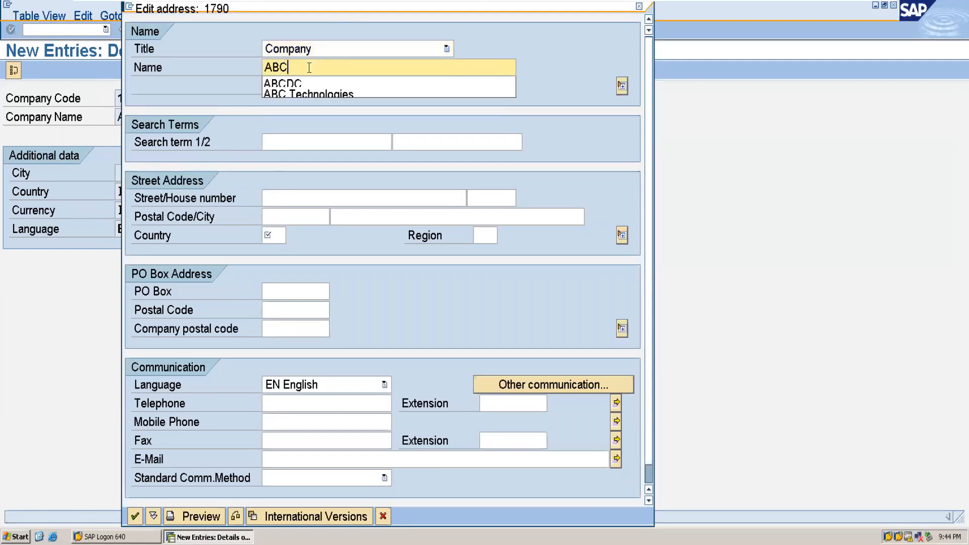
pyautogui.click(605, 127)
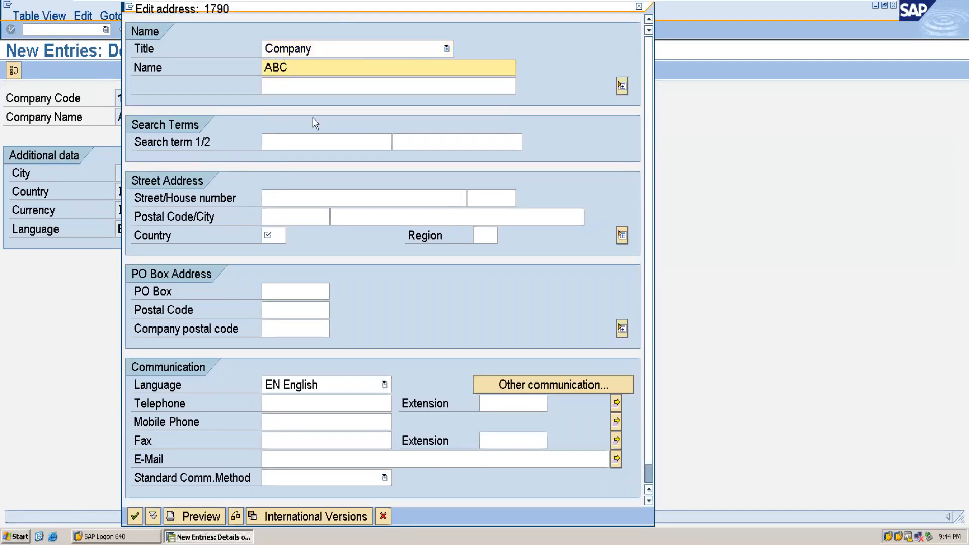
# - Complete the 1790 address with search term ABCD and country IN, accepting the proposed customizing request to finish saving
pyautogui.click(302, 139)
pyautogui.write('A')
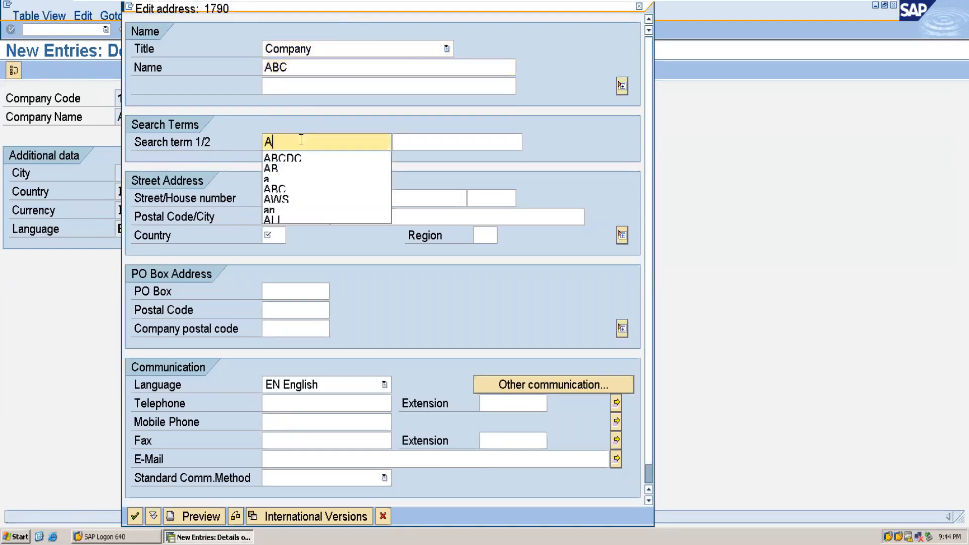
pyautogui.write('BCD')
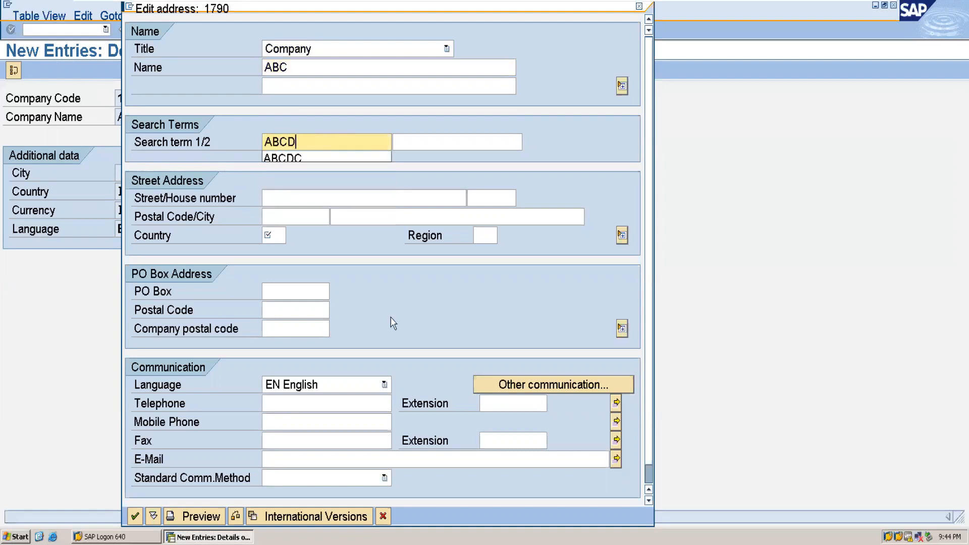
pyautogui.click(273, 235)
pyautogui.write('IN')
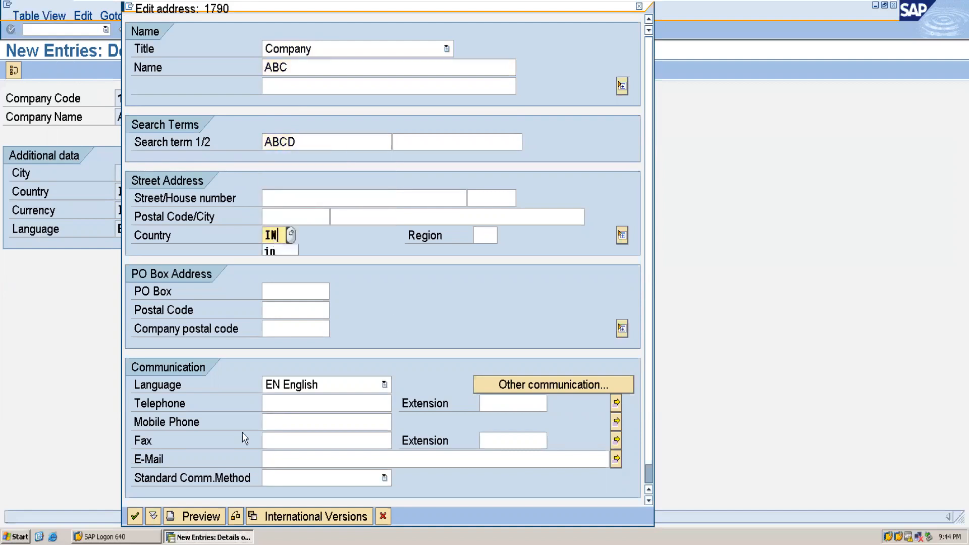
pyautogui.press('Down')
pyautogui.click(136, 516)
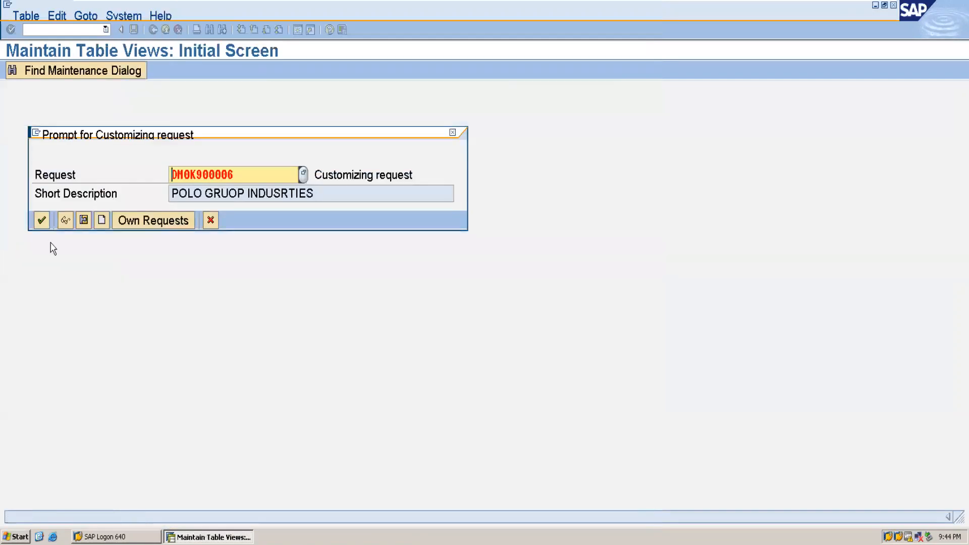
pyautogui.click(42, 221)
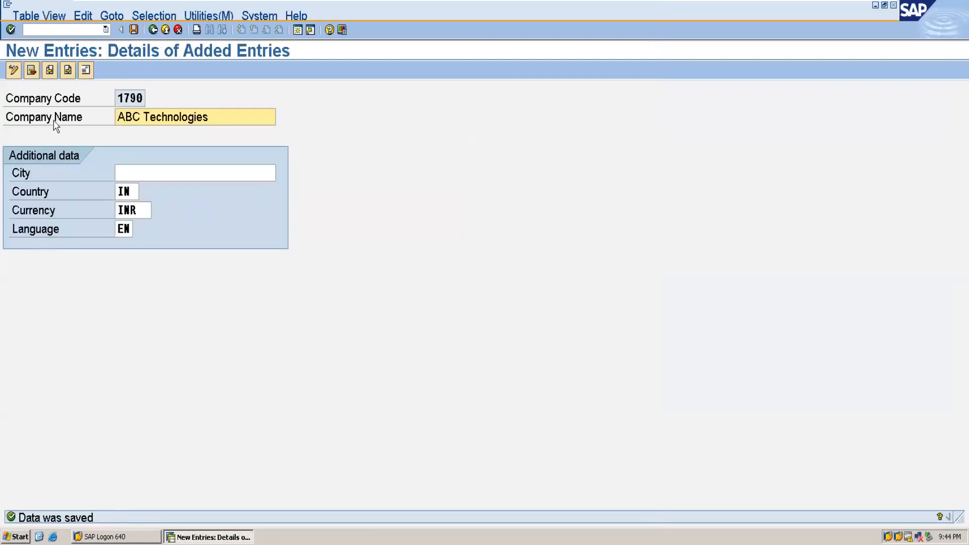
# - Start another new company code entry with code 1795 and company name ABC Technologies
pyautogui.click(151, 33)
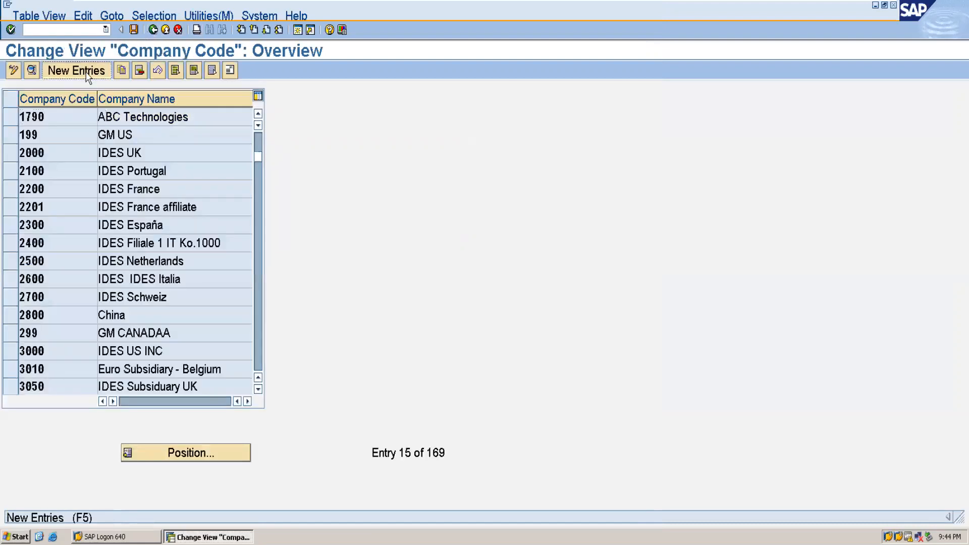
pyautogui.click(76, 70)
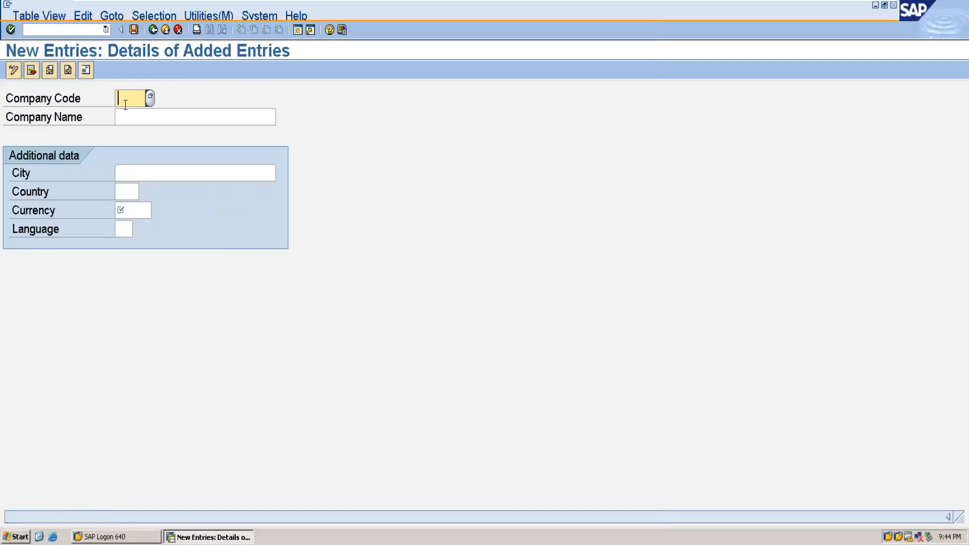
pyautogui.write('1795')
pyautogui.click(128, 118)
pyautogui.write('ABC Technologies')
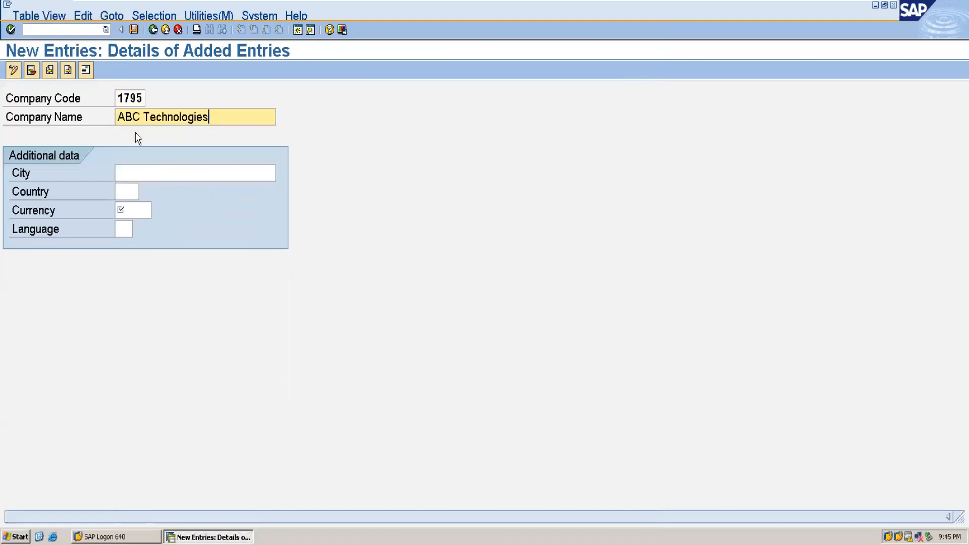
pyautogui.click(136, 133)
# - Set country IN, currency INR and language EN for company code 1795
pyautogui.click(123, 193)
pyautogui.write('IN')
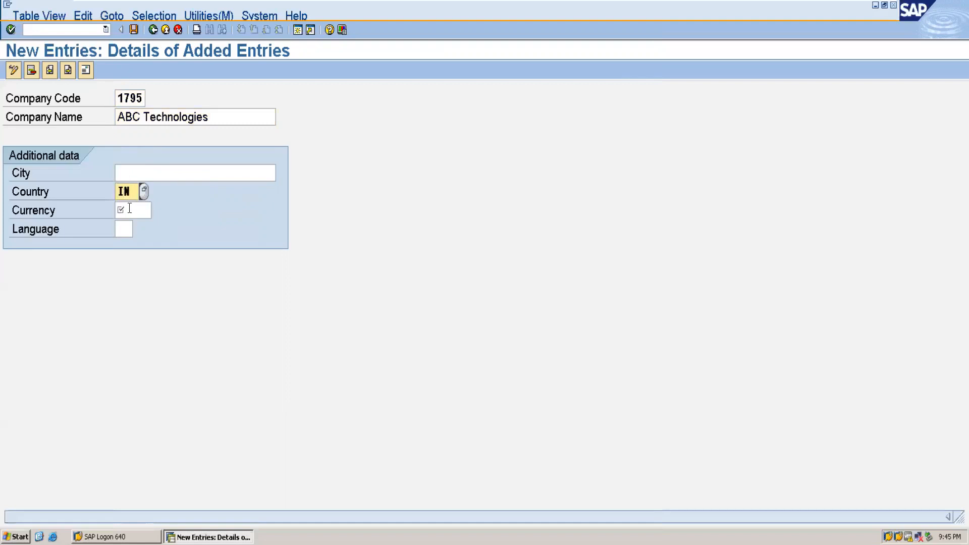
pyautogui.click(129, 212)
pyautogui.write('INR')
pyautogui.click(129, 227)
pyautogui.write('EN')
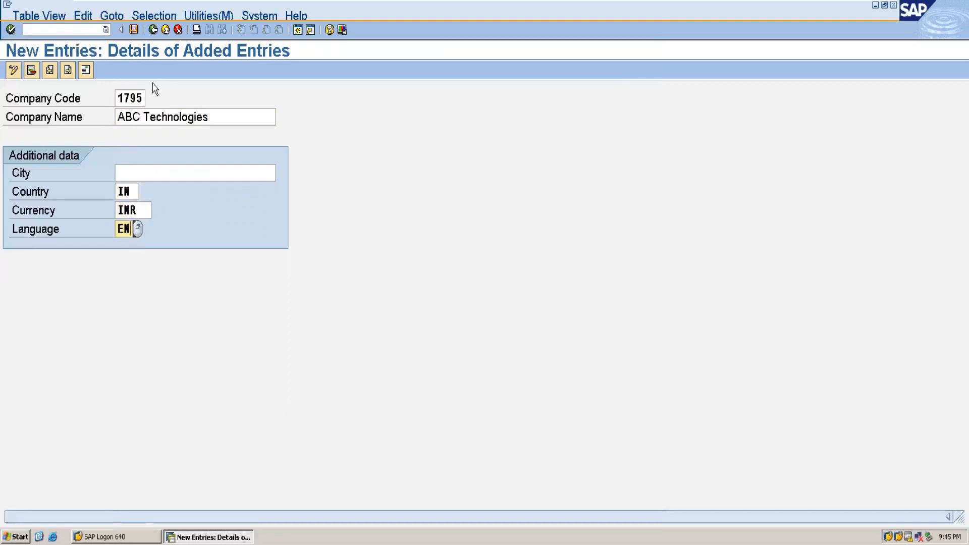
# - Save the 1795 entry and give its address the title Company, with ABC in both name lines
pyautogui.click(134, 30)
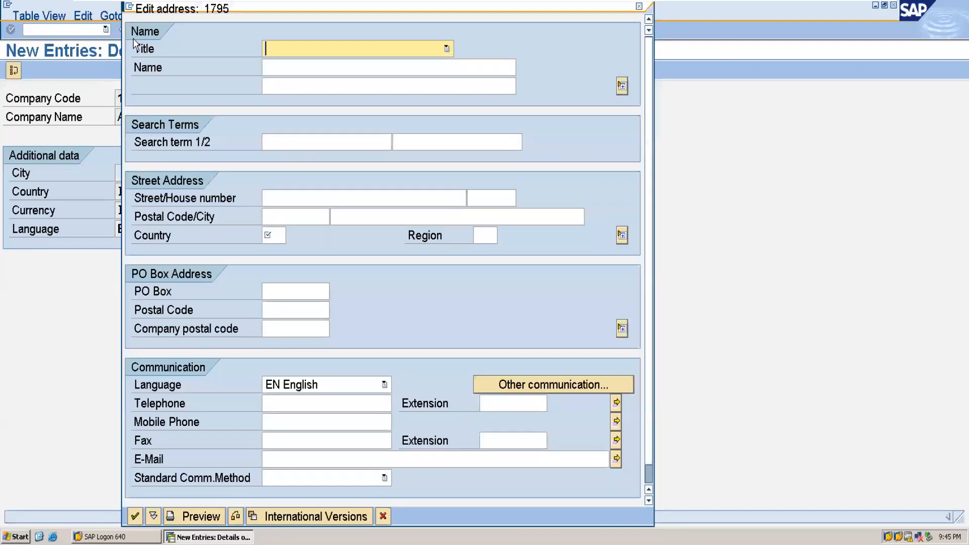
pyautogui.click(370, 53)
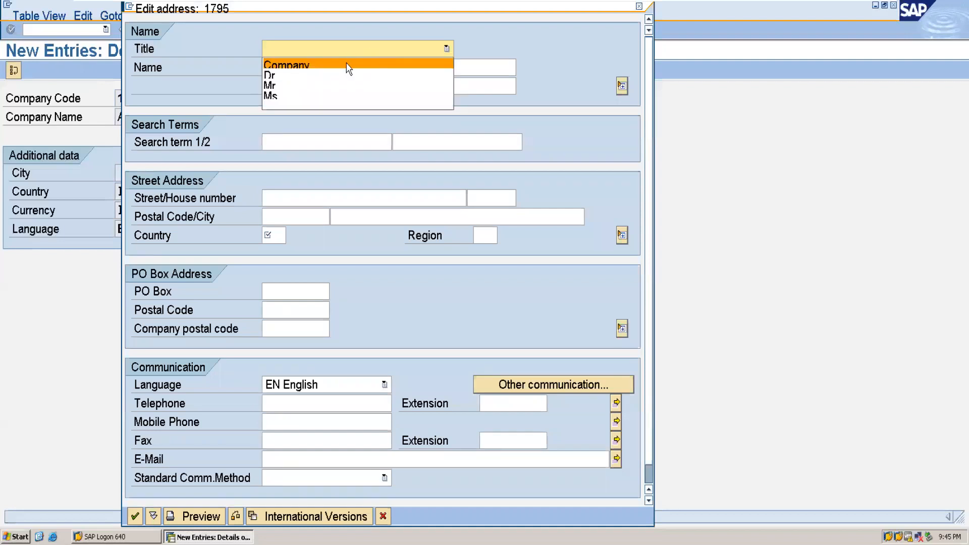
pyautogui.click(348, 66)
pyautogui.click(313, 67)
pyautogui.write('ABC')
pyautogui.click(223, 82)
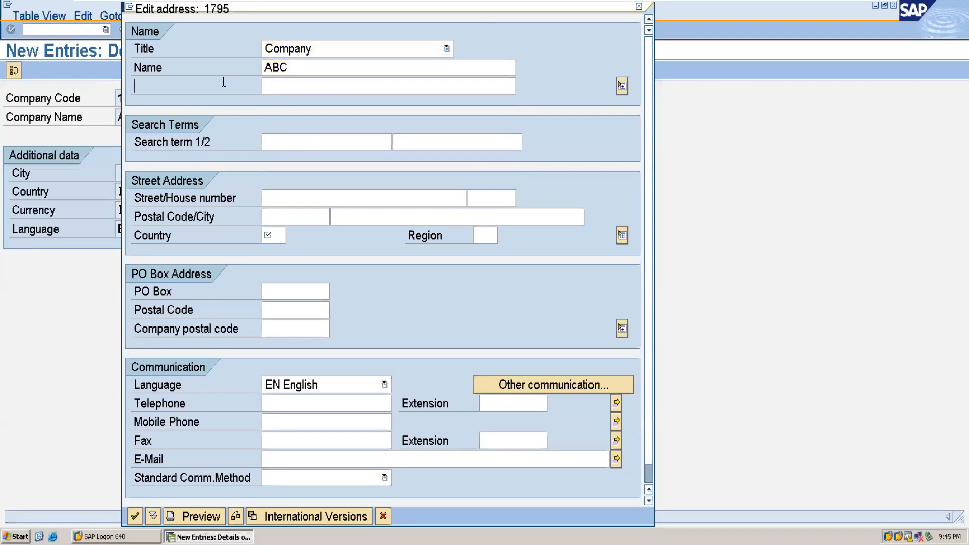
pyautogui.click(292, 84)
pyautogui.write('ABC')
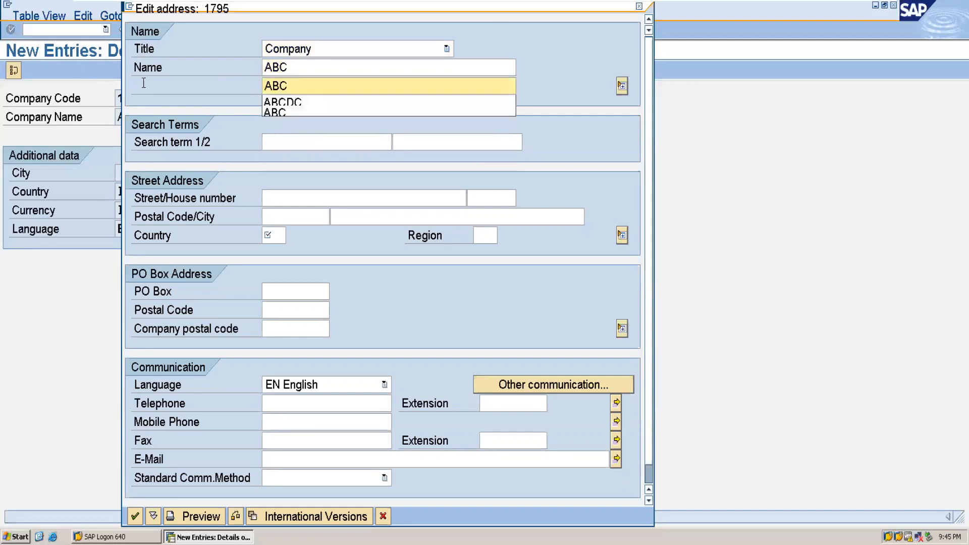
# - Complete the 1795 address with search term ABC and country IN, and confirm it to finish saving the company code
pyautogui.click(144, 83)
pyautogui.click(296, 142)
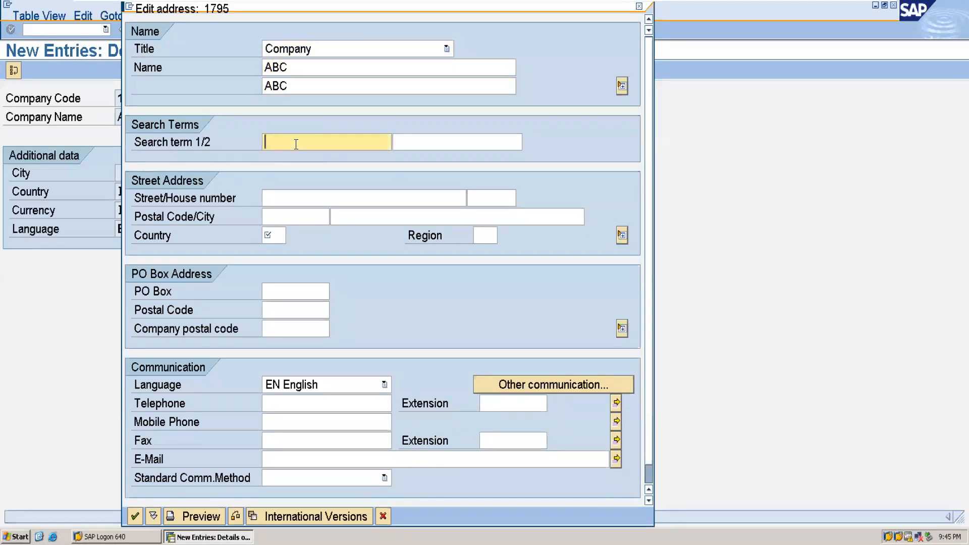
pyautogui.write('ABC')
pyautogui.press('Down')
pyautogui.press('Down')
pyautogui.press('Down')
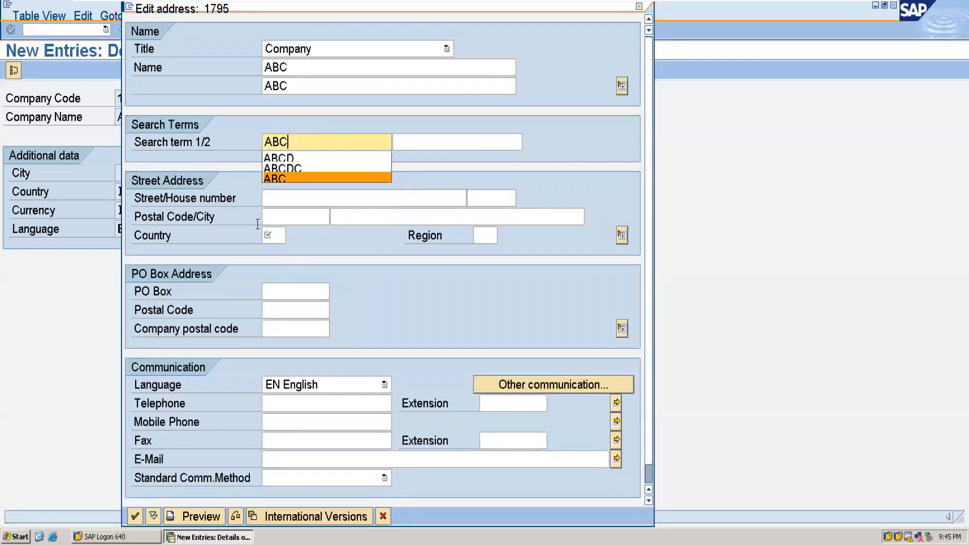
pyautogui.click(275, 234)
pyautogui.write('in')
pyautogui.press('Down')
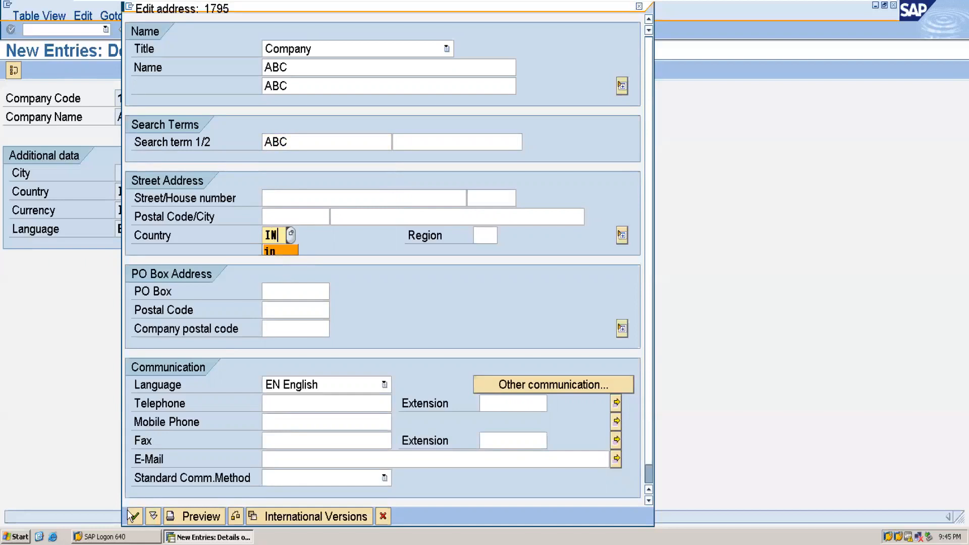
pyautogui.click(133, 516)
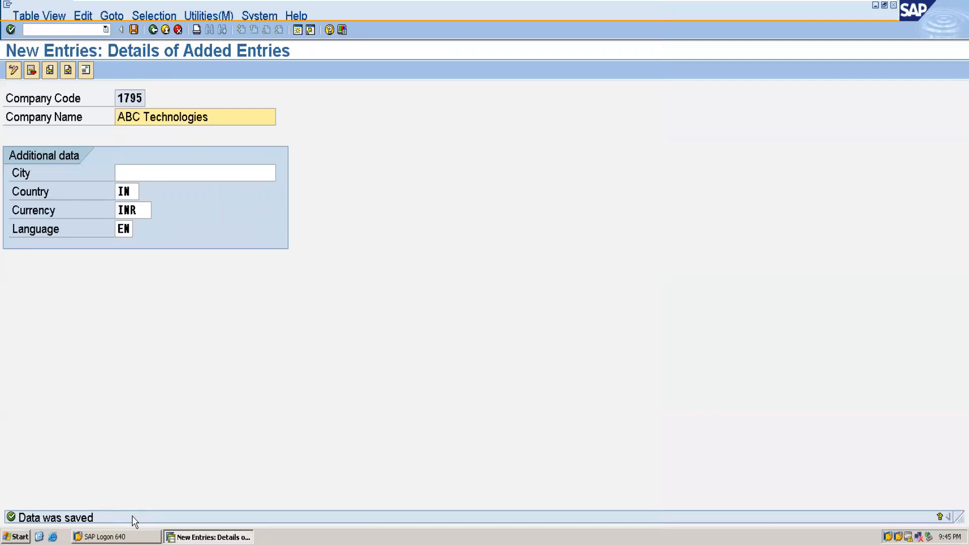
# - Go to the company code global data maintenance, position to company code 1790 and open its details
pyautogui.click(64, 30)
pyautogui.write('/NOBY')
pyautogui.press('Return')
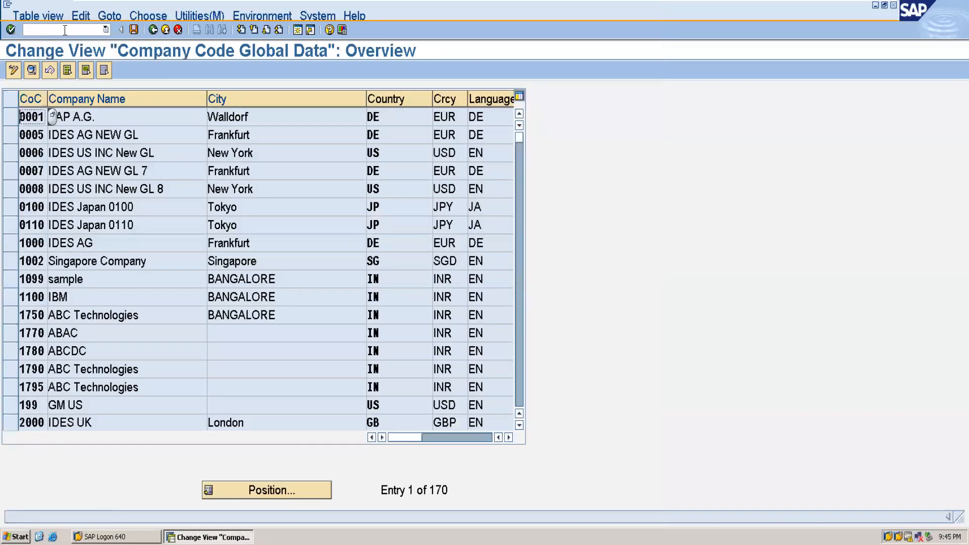
pyautogui.click(297, 490)
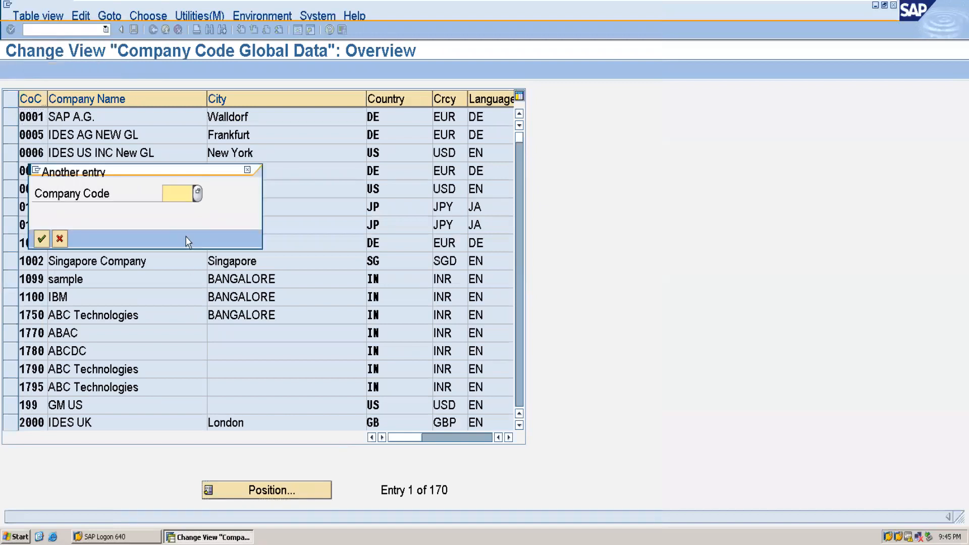
pyautogui.write('1')
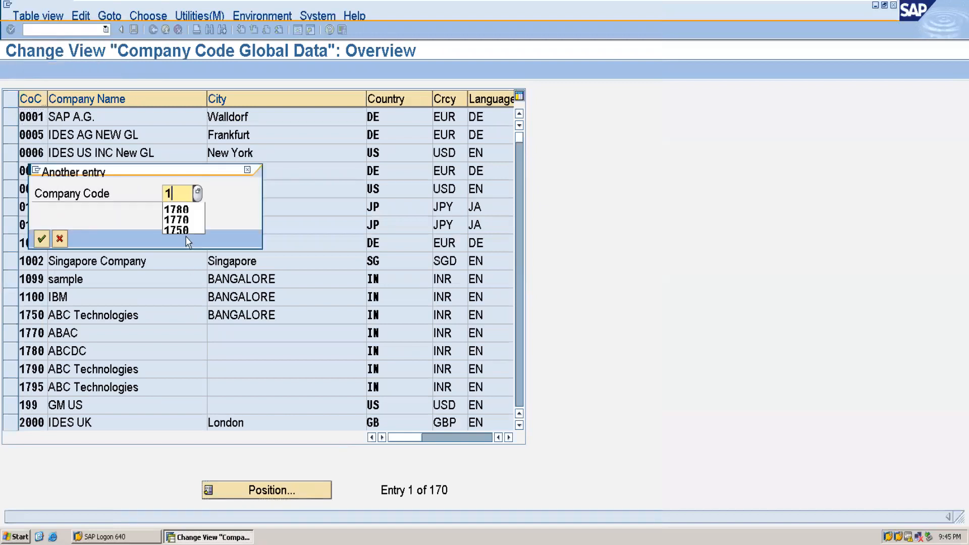
pyautogui.write('790')
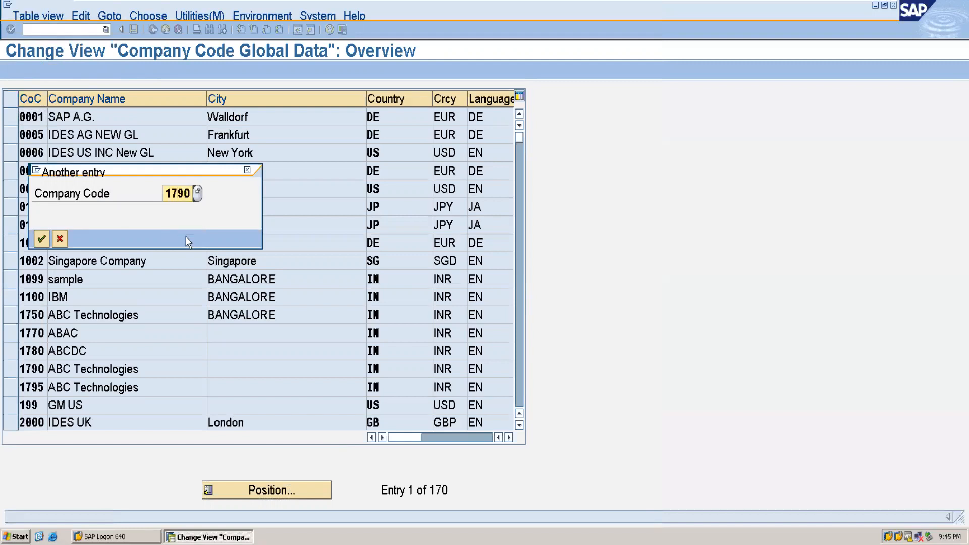
pyautogui.press('Return')
pyautogui.doubleClick(114, 121)
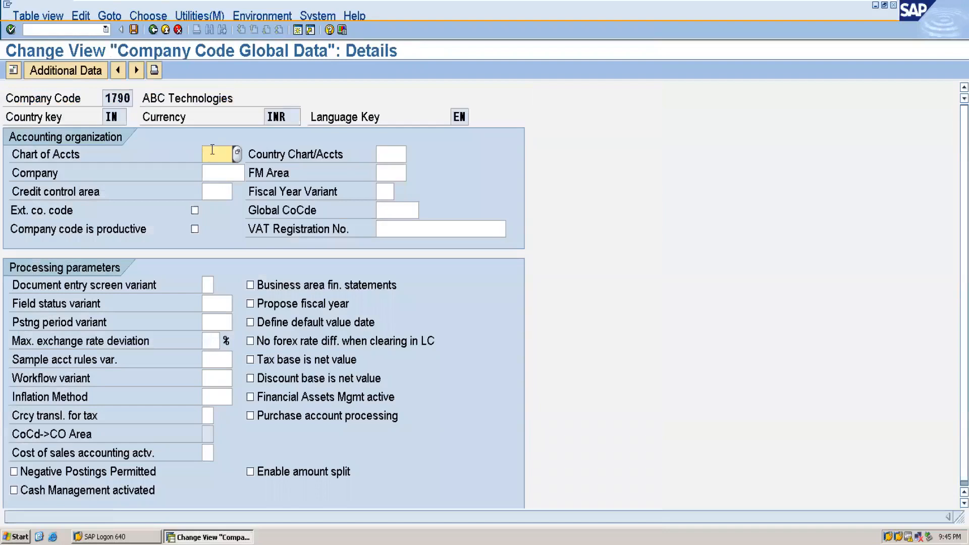
# - Set company code 1790's chart of accounts to ALLO, field status variant to ALL5 and posting period variant to M200
pyautogui.write('ALLO')
pyautogui.click(213, 306)
pyautogui.write('ALL5')
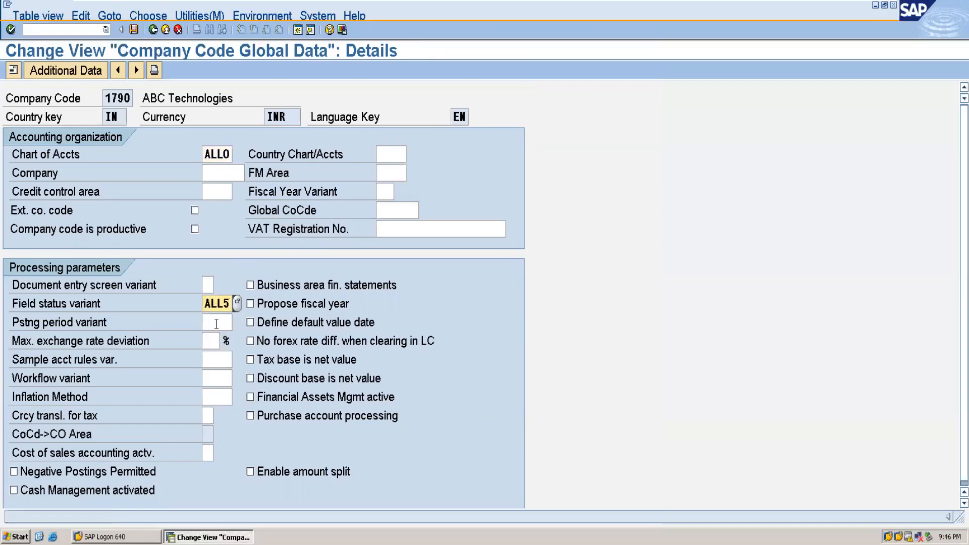
pyautogui.click(216, 324)
pyautogui.write('M200')
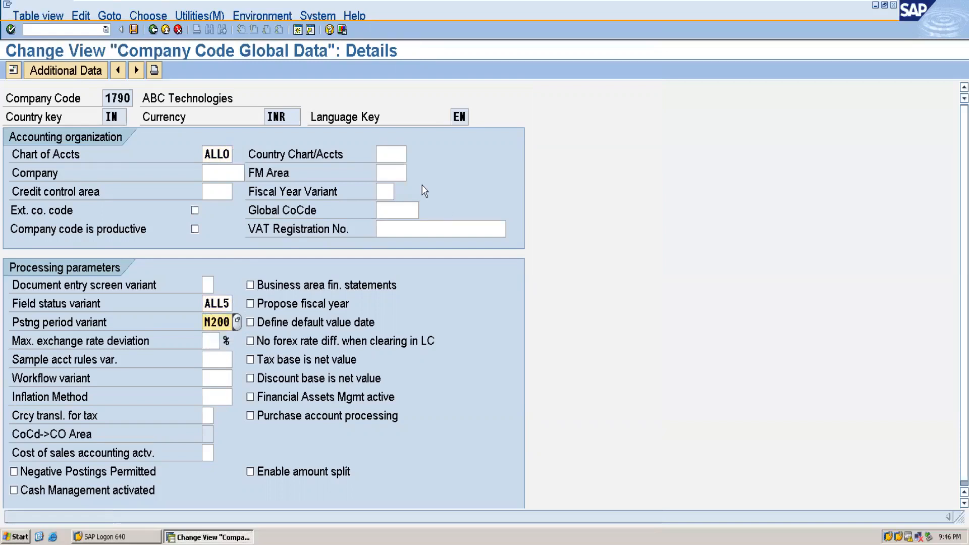
# - Set fiscal year variant M2 for company code 1790 and save the global data under the proposed customizing request
pyautogui.click(379, 192)
pyautogui.write('M2')
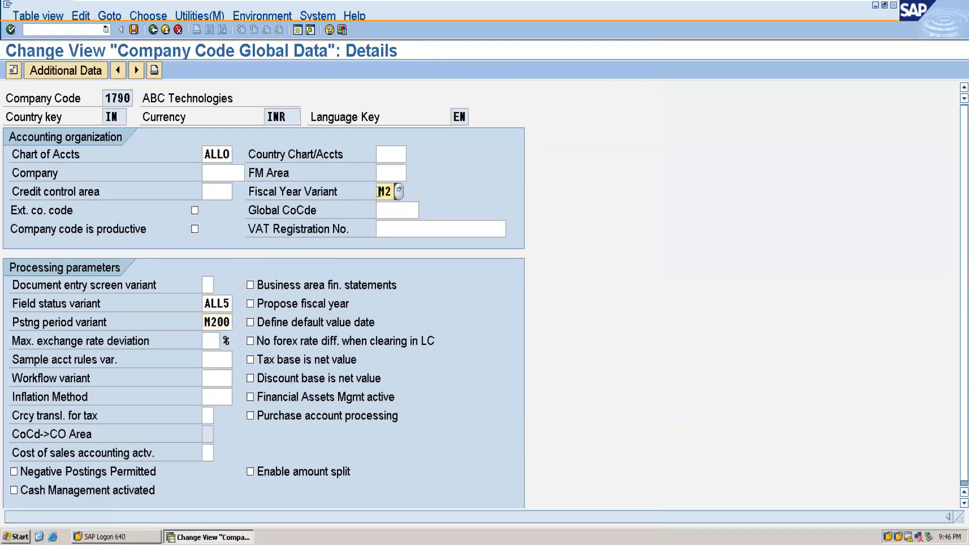
pyautogui.click(133, 30)
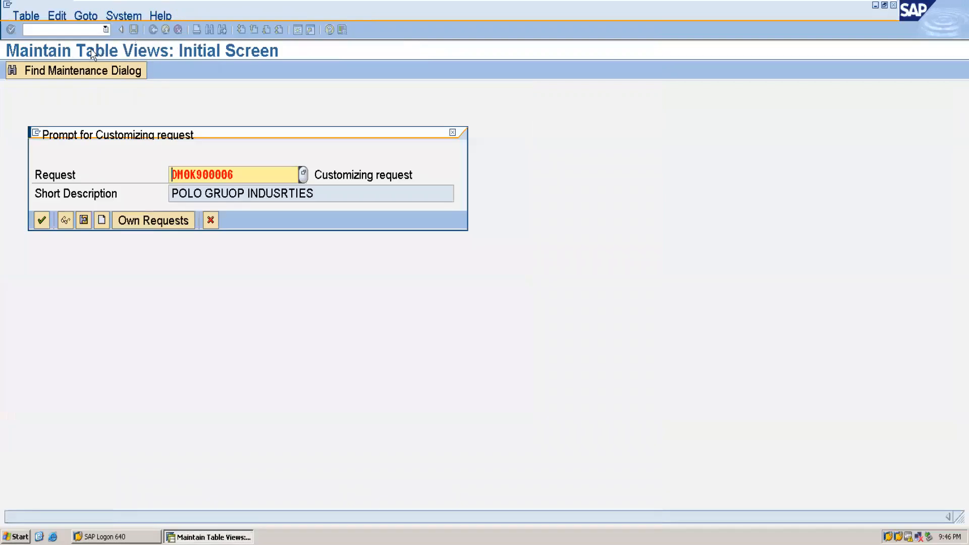
pyautogui.click(42, 221)
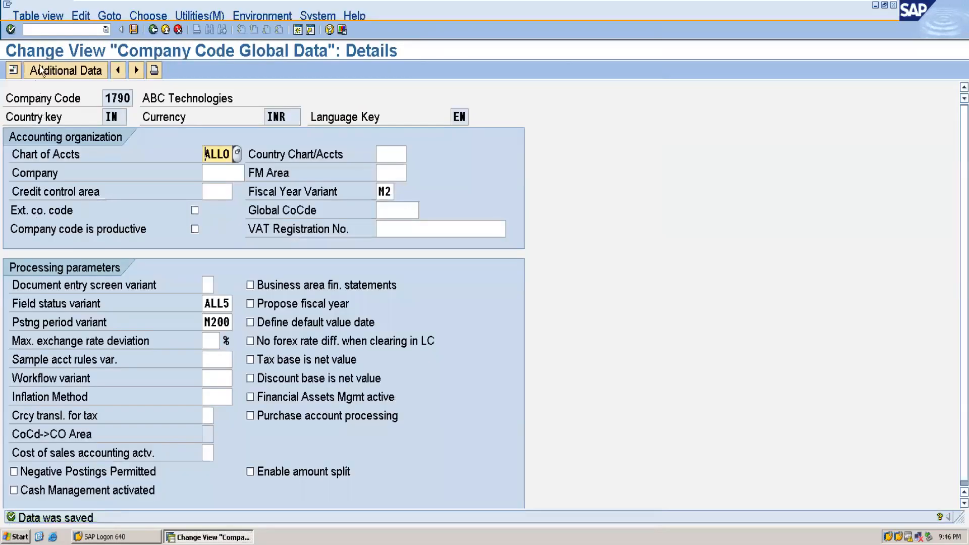
# - Go to the customer/vendor tolerances with transaction OBA3 and start a new entry
pyautogui.click(36, 30)
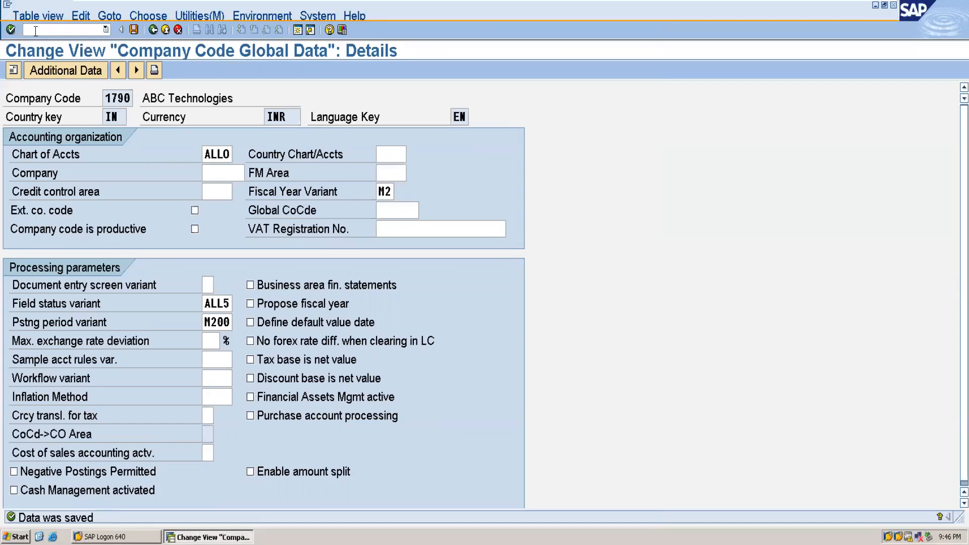
pyautogui.write('/NO')
pyautogui.write('OBA3')
pyautogui.press('Return')
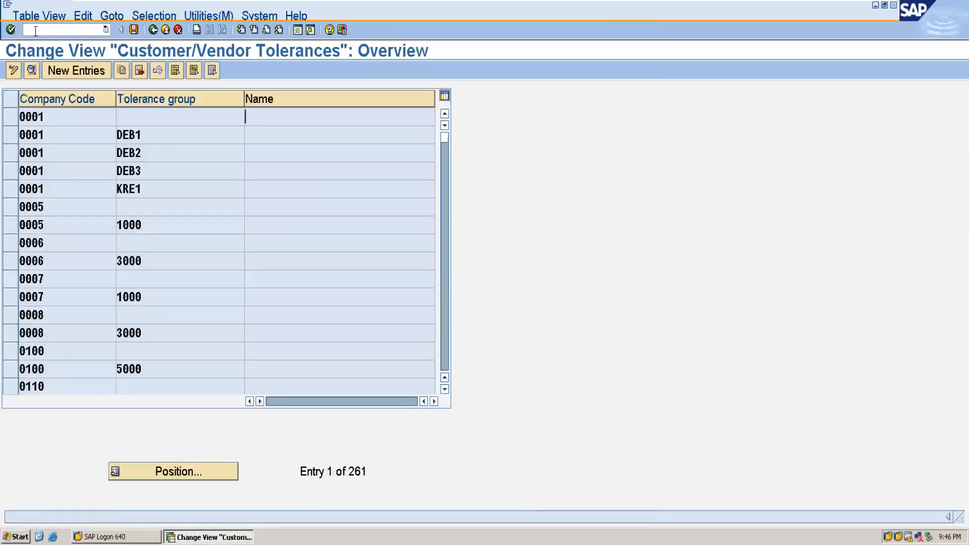
pyautogui.click(74, 74)
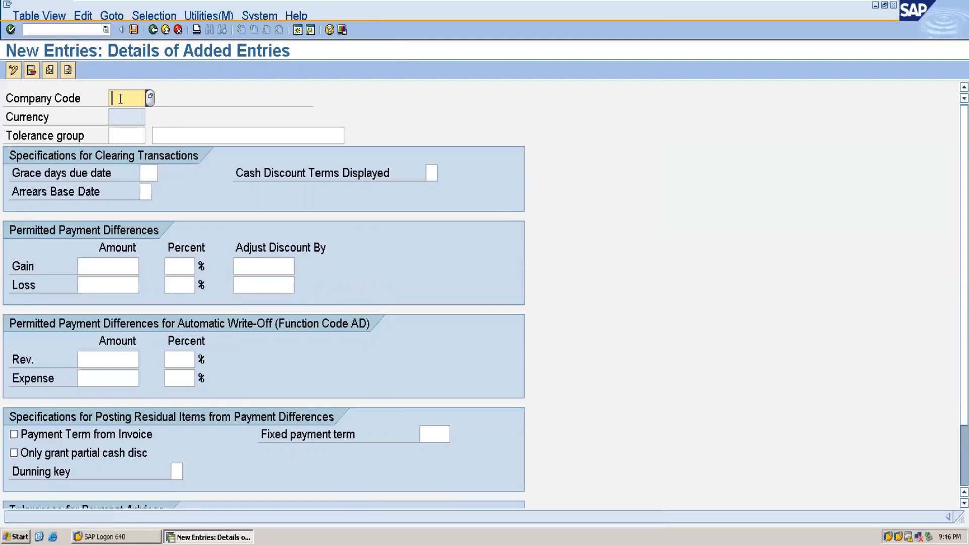
# - Enter company code 1790 in the tolerance entry and name it "Tolerance for 1790"
pyautogui.write('190')
pyautogui.press('BackSpace')
pyautogui.press('BackSpace')
pyautogui.write('790')
pyautogui.click(200, 137)
pyautogui.write('tOL')
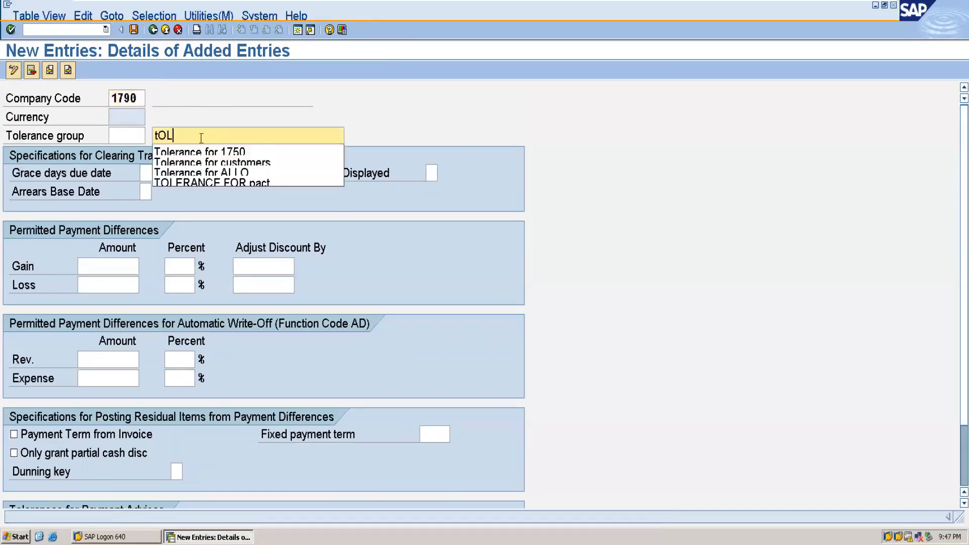
pyautogui.press('BackSpace')
pyautogui.press('BackSpace')
pyautogui.press('BackSpace')
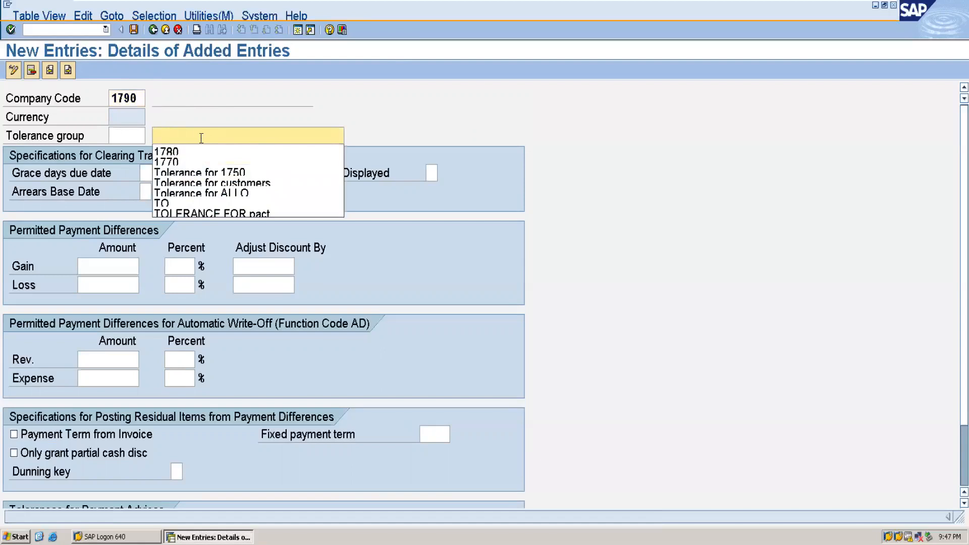
pyautogui.write('Tolera')
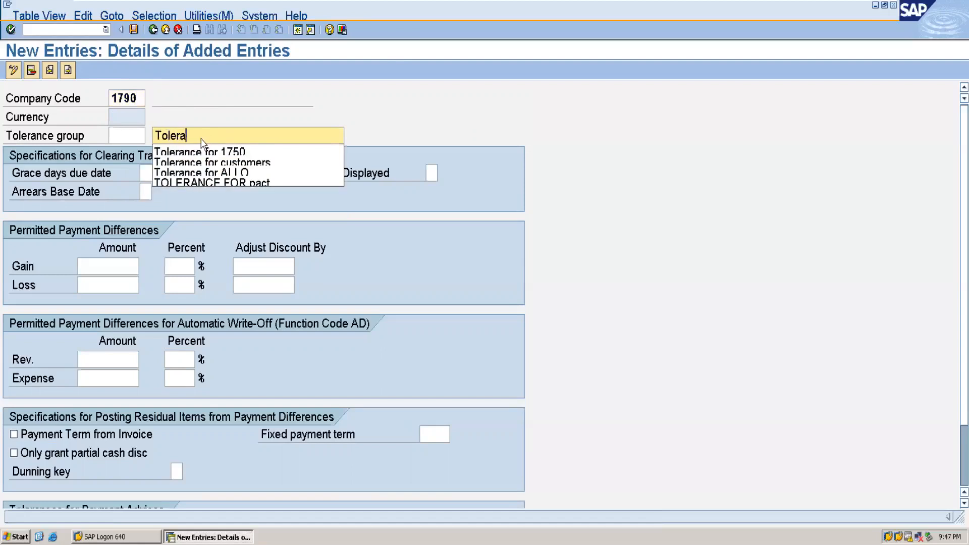
pyautogui.write('nce for 1790')
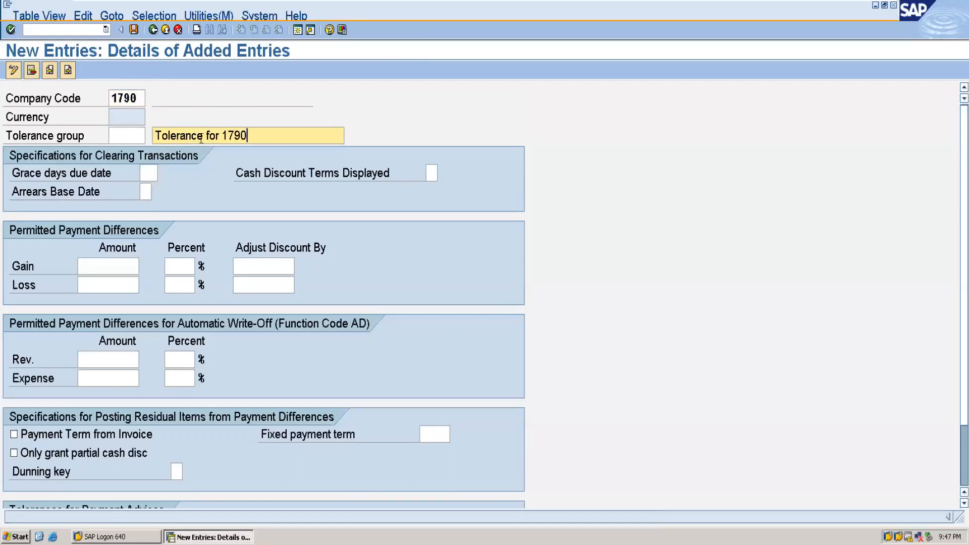
# - Set the permitted gain and loss amounts to 100 each for 1790 and save, accepting the proposed customizing request
pyautogui.click(120, 263)
pyautogui.write('19')
pyautogui.press('BackSpace')
pyautogui.write('00')
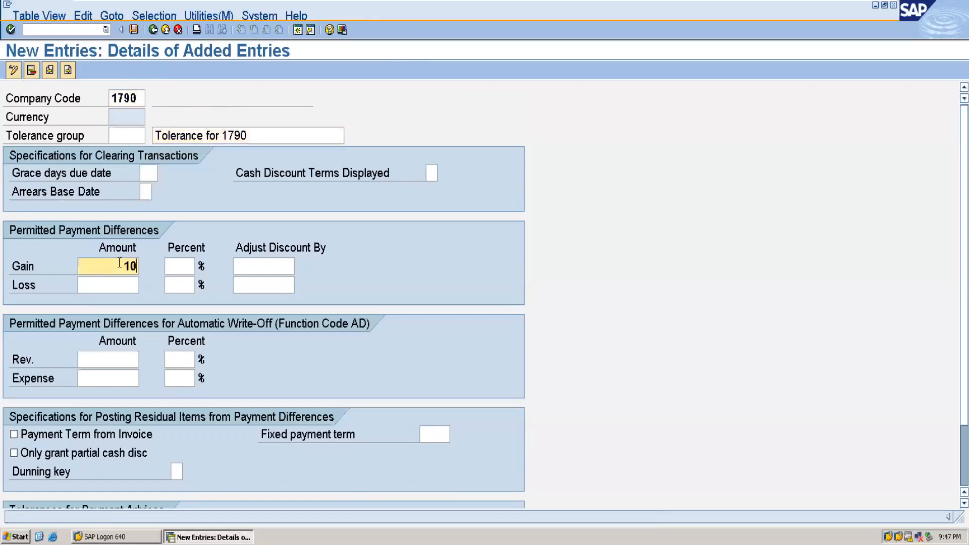
pyautogui.click(121, 288)
pyautogui.write('100')
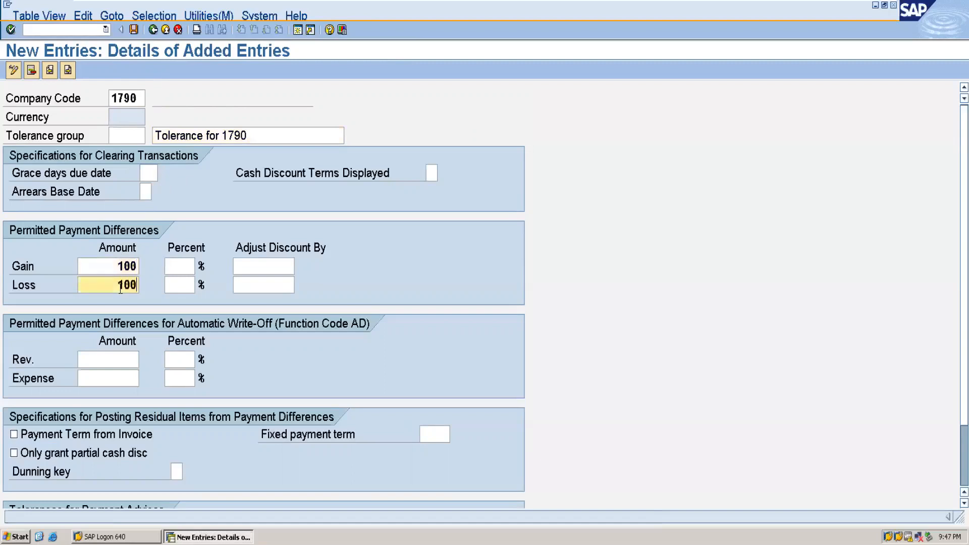
pyautogui.click(133, 31)
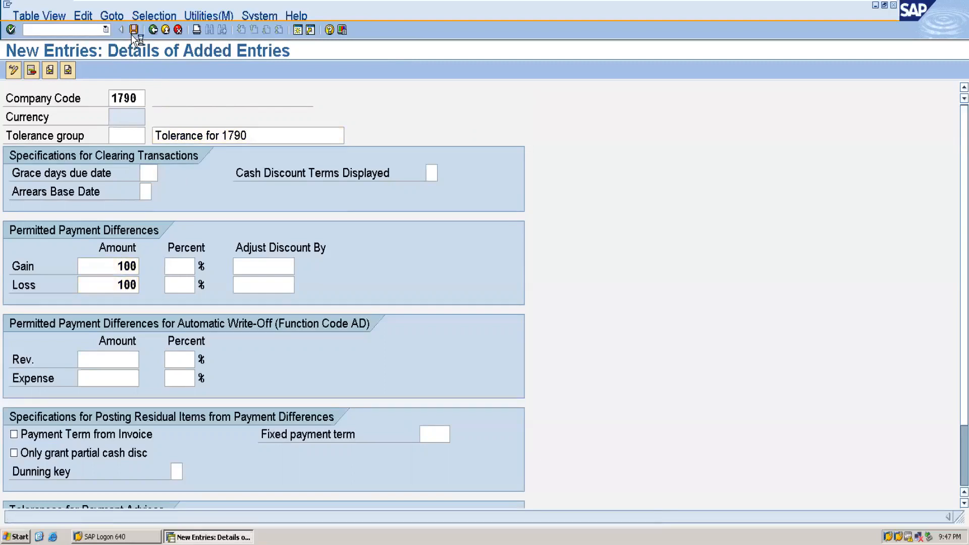
pyautogui.click(41, 239)
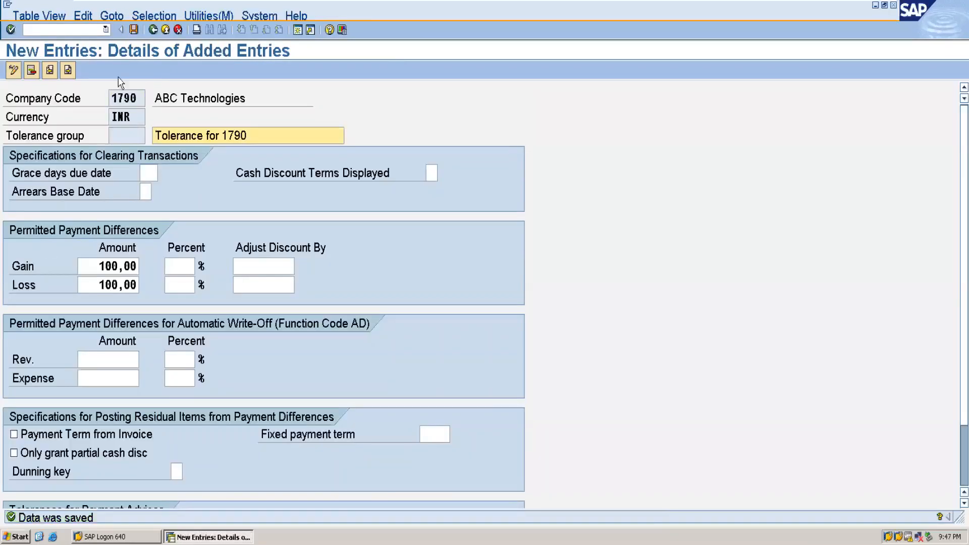
# - Start another customer/vendor tolerance entry for company code 1795 and name it "Tolerance for 1795"
pyautogui.click(153, 30)
pyautogui.click(86, 76)
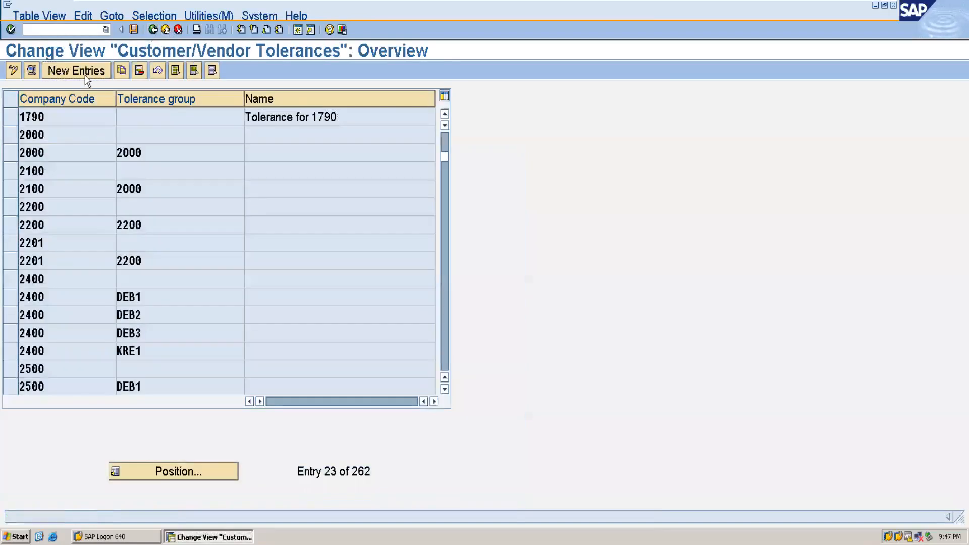
pyautogui.write('1795')
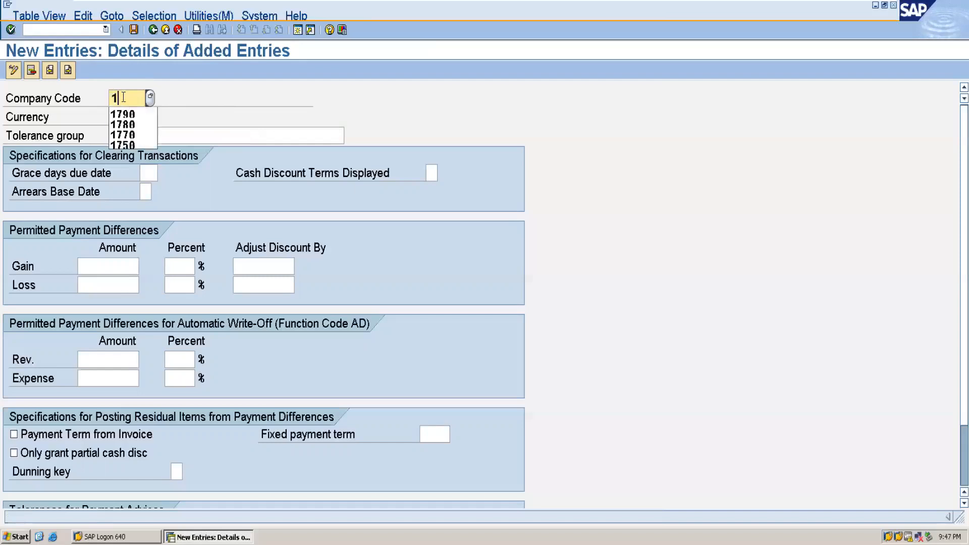
pyautogui.click(183, 136)
pyautogui.write('tol')
pyautogui.press('Down')
pyautogui.press('Return')
pyautogui.press('BackSpace')
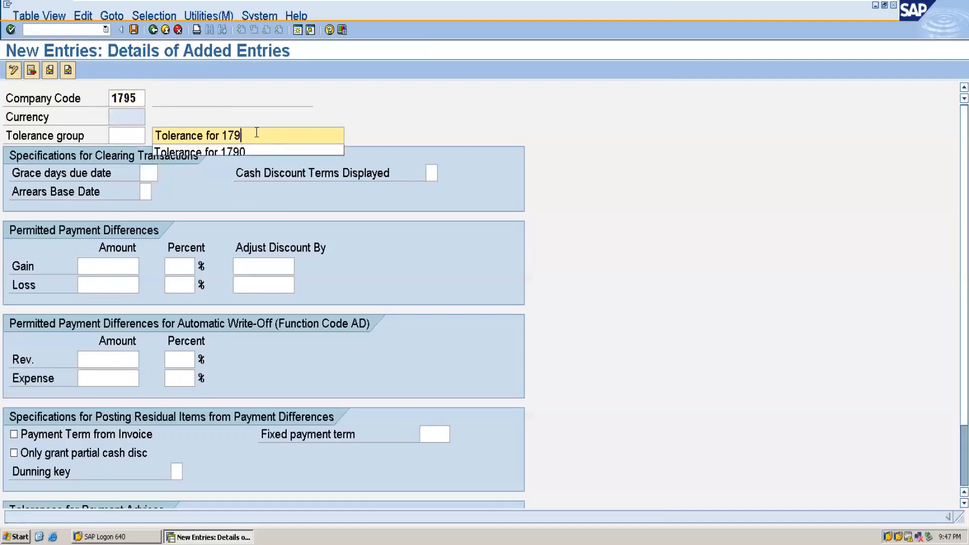
pyautogui.write('5')
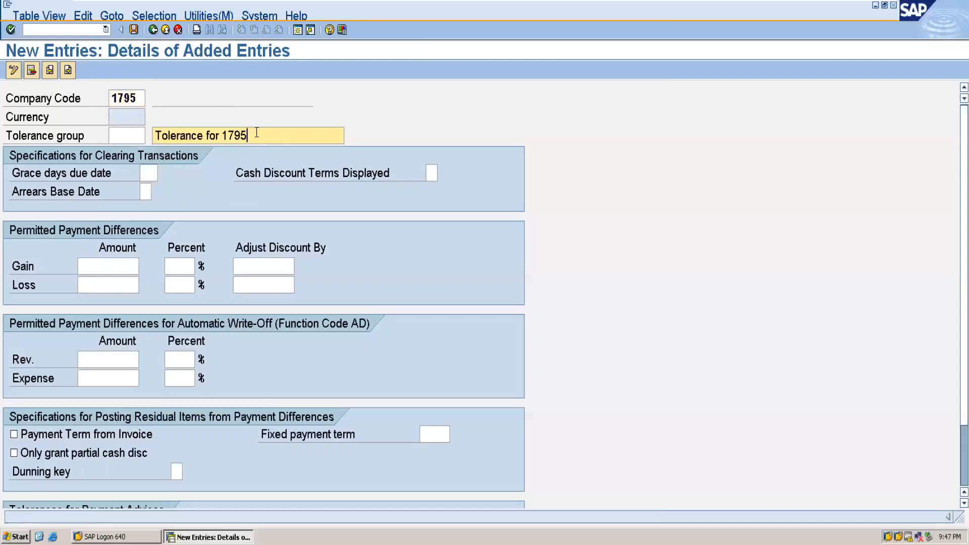
# - Set the permitted gain and loss amounts to 100 each for 1795 and save the tolerance entry
pyautogui.click(94, 266)
pyautogui.write('100')
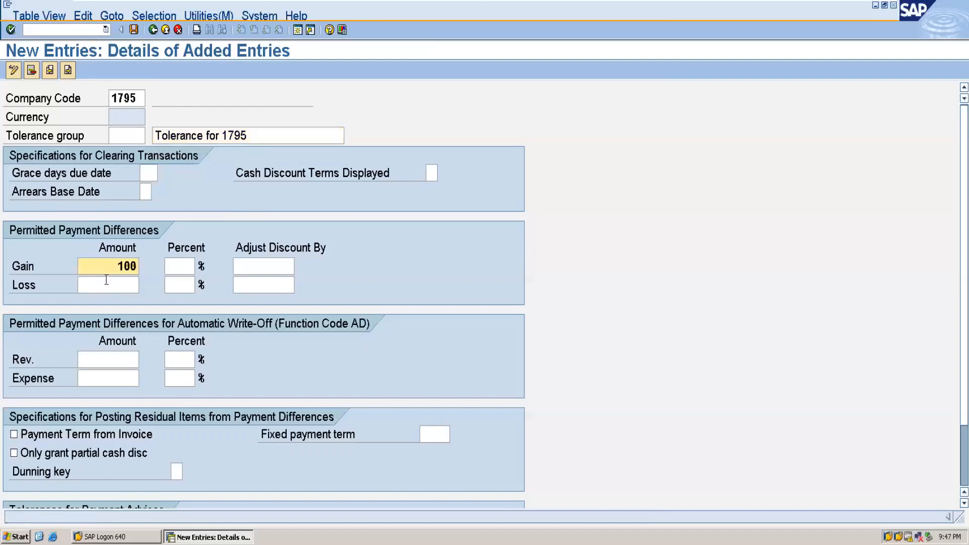
pyautogui.click(109, 282)
pyautogui.write('100')
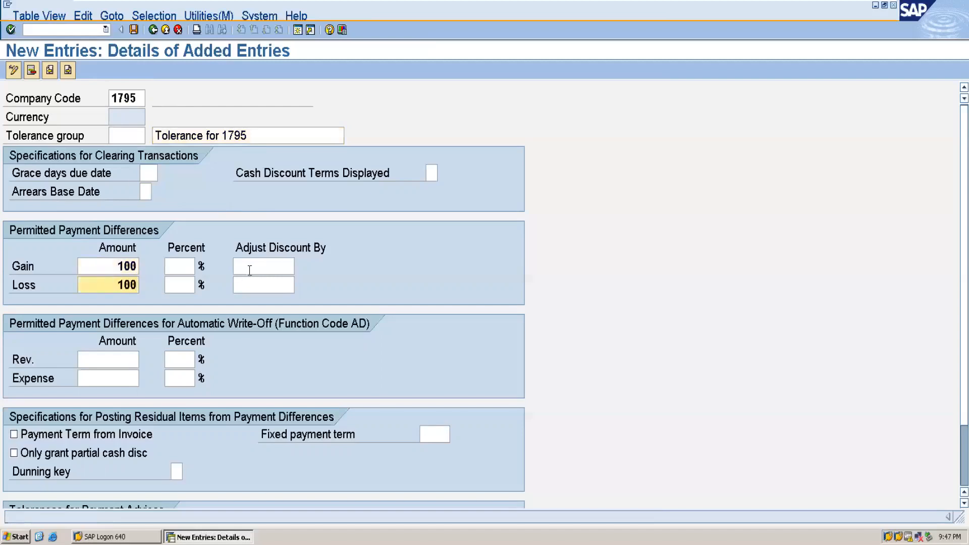
pyautogui.click(134, 31)
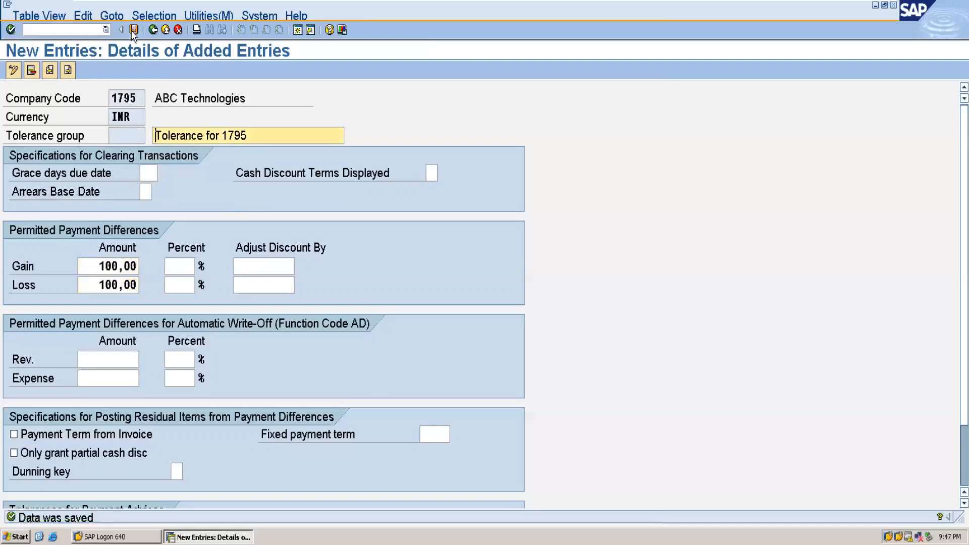
# - Go to the FI tolerance groups for users and start a new entry
pyautogui.click(48, 29)
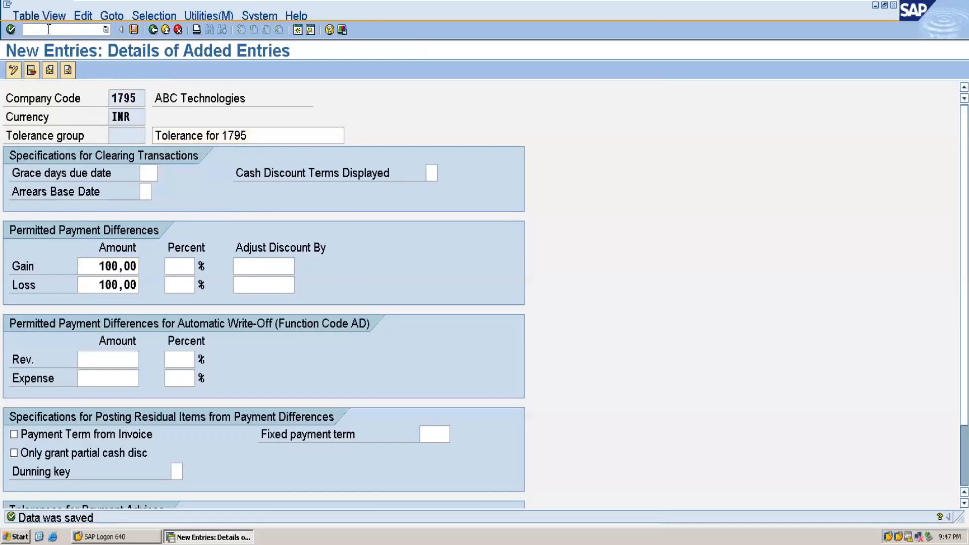
pyautogui.write('/nob')
pyautogui.write('57')
pyautogui.press('Return')
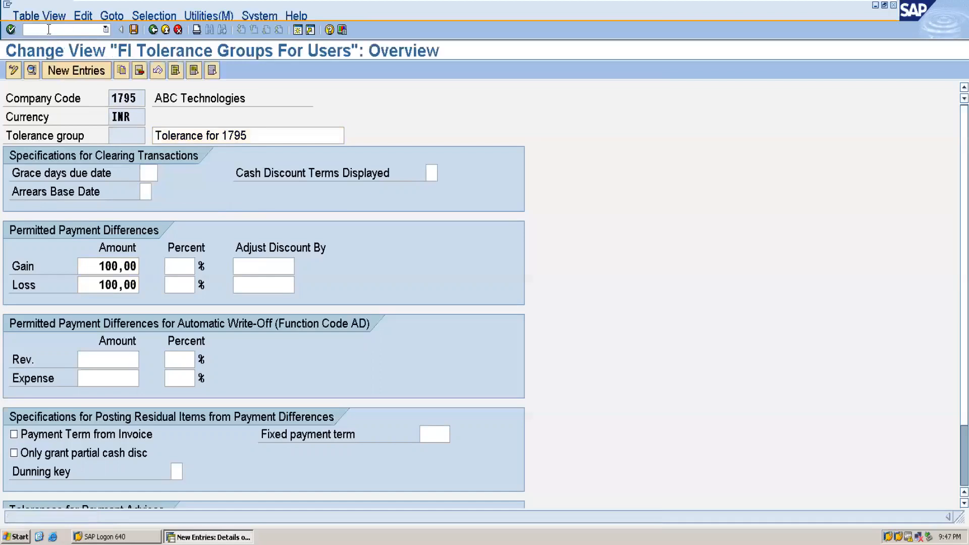
pyautogui.click(76, 70)
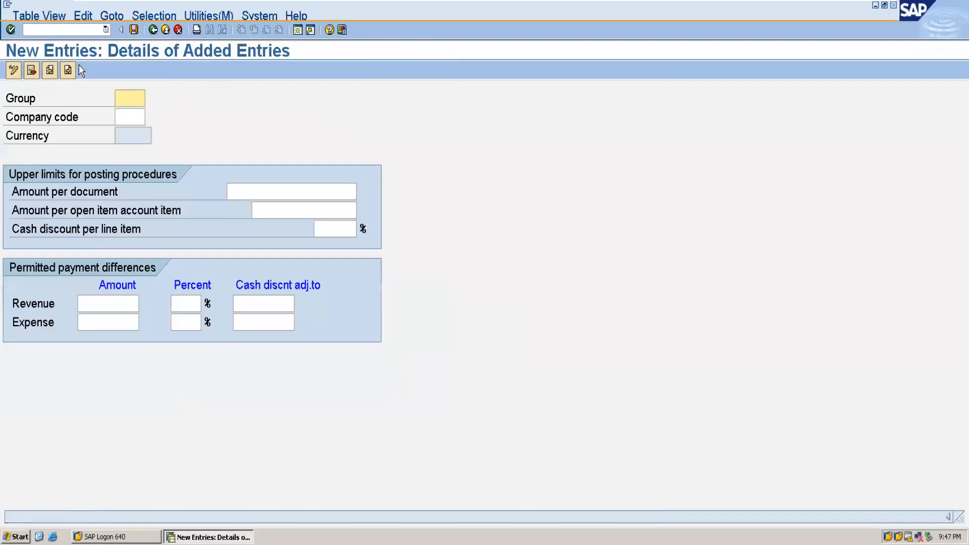
# - Set the user tolerance limits for company code 1790 to 99999 per document and per open item, and save with the proposed customizing request
pyautogui.click(126, 115)
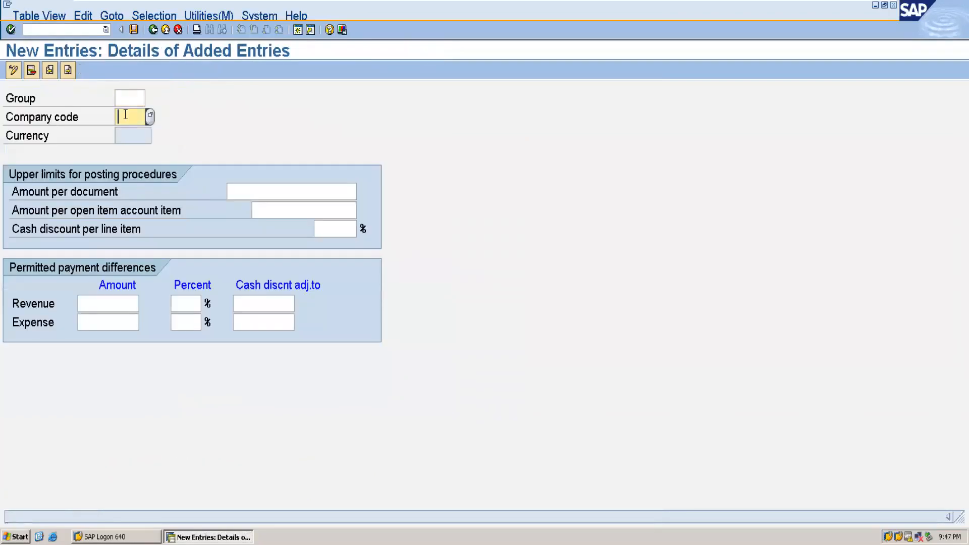
pyautogui.write('1790')
pyautogui.click(328, 189)
pyautogui.write('99999')
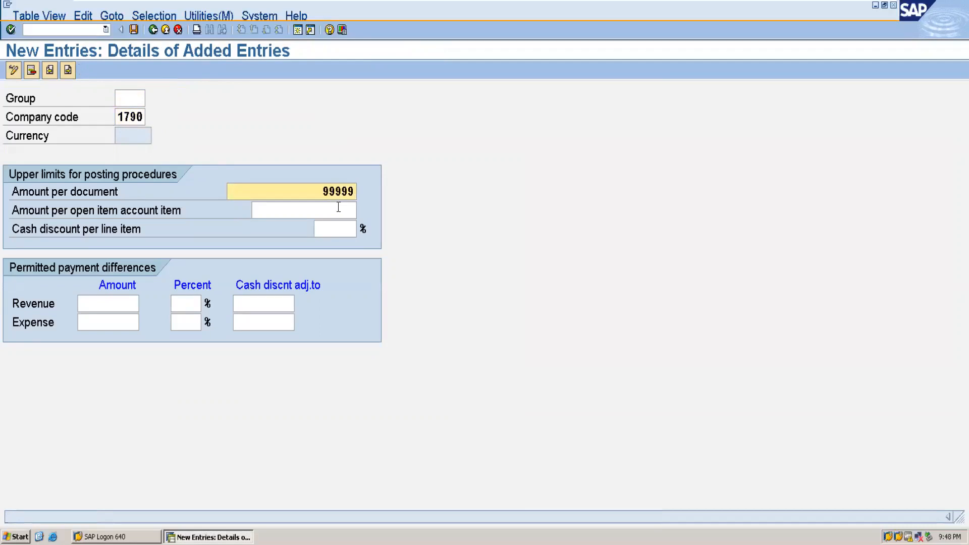
pyautogui.click(338, 207)
pyautogui.write('99999')
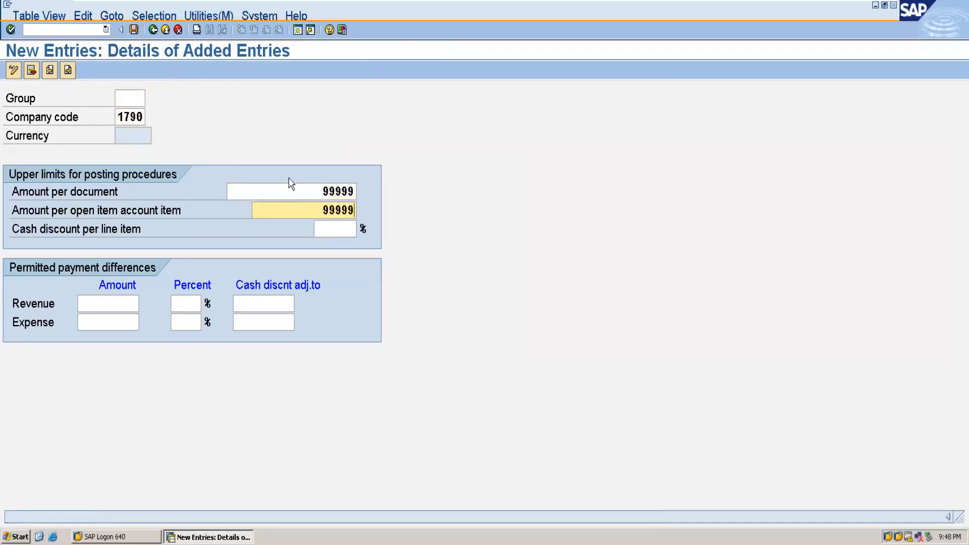
pyautogui.click(134, 30)
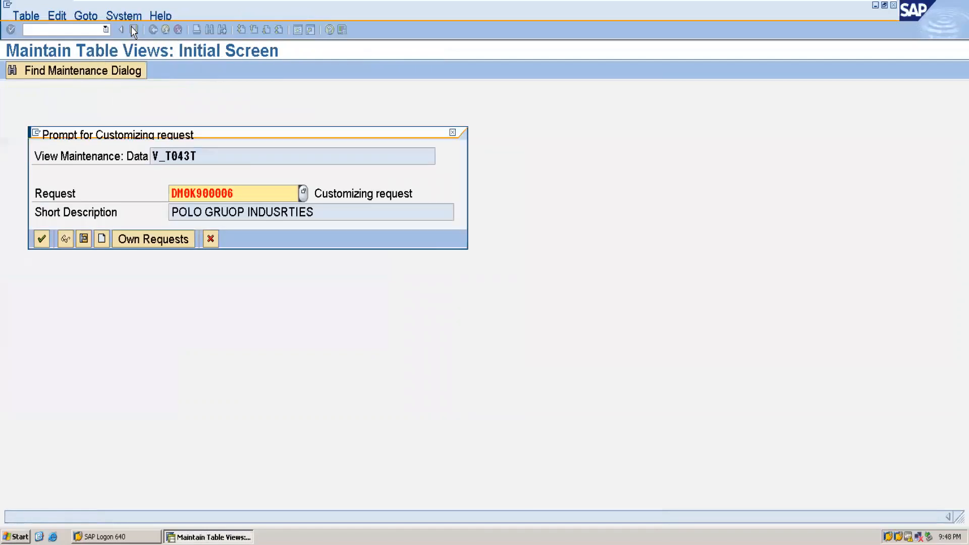
pyautogui.click(42, 239)
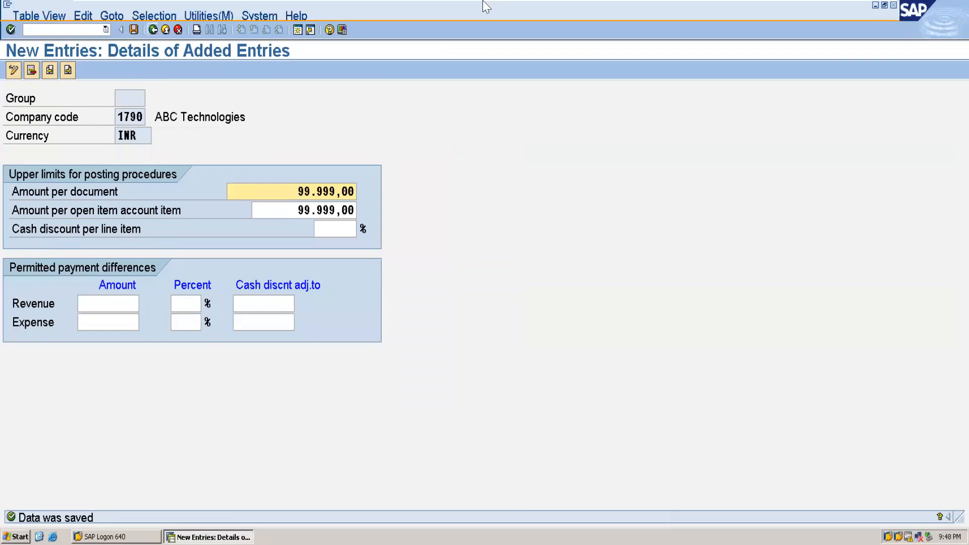
# - Switch to the Word notes on inter-company transactions and review the rent and commission scenario entries for 1790 and 1795
pyautogui.moveTo(485, 2)
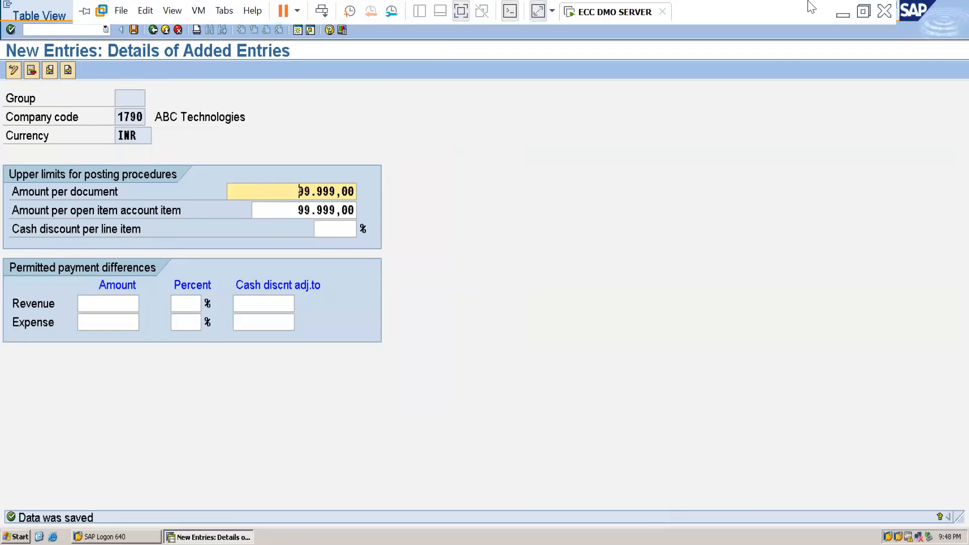
pyautogui.click(843, 13)
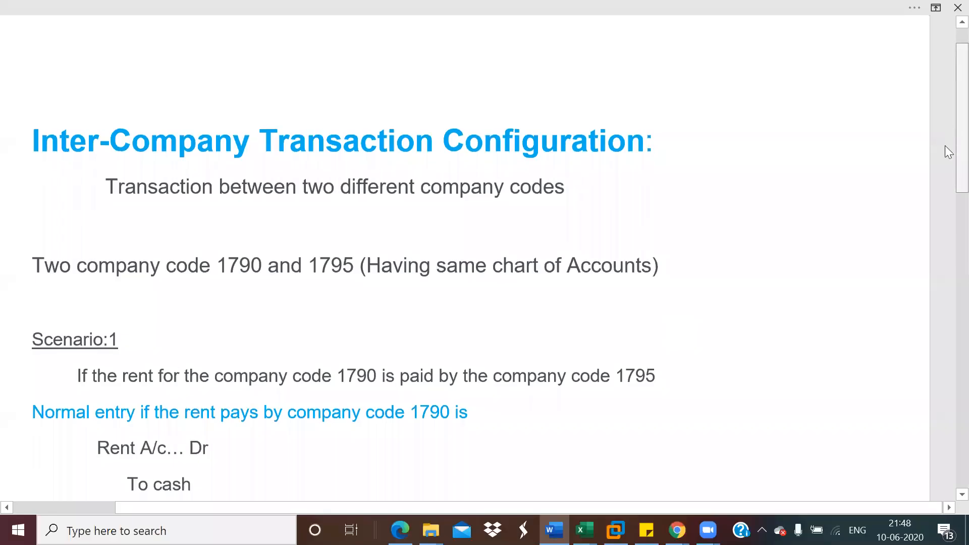
pyautogui.scroll(-6, 949, 151)
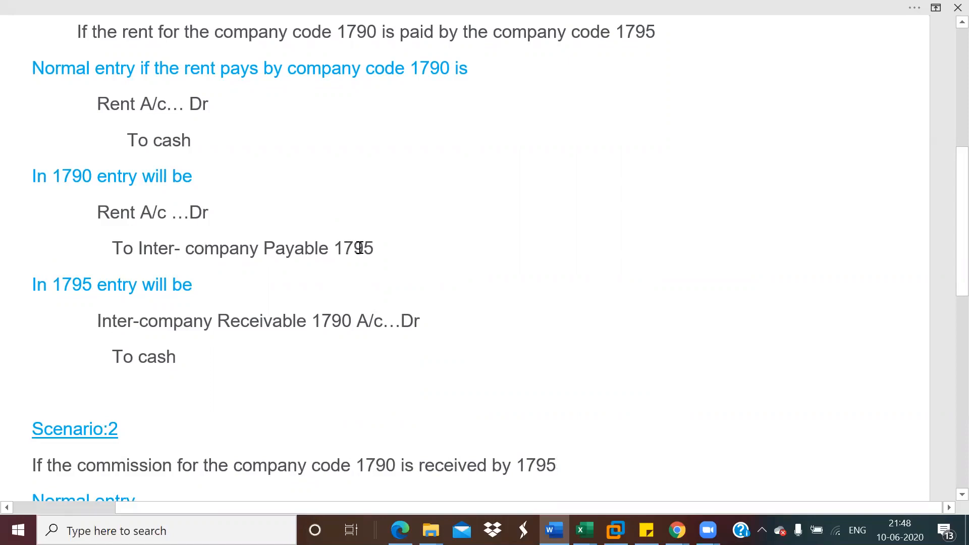
pyautogui.click(97, 308)
pyautogui.moveTo(945, 257); pyautogui.dragTo(944, 361)
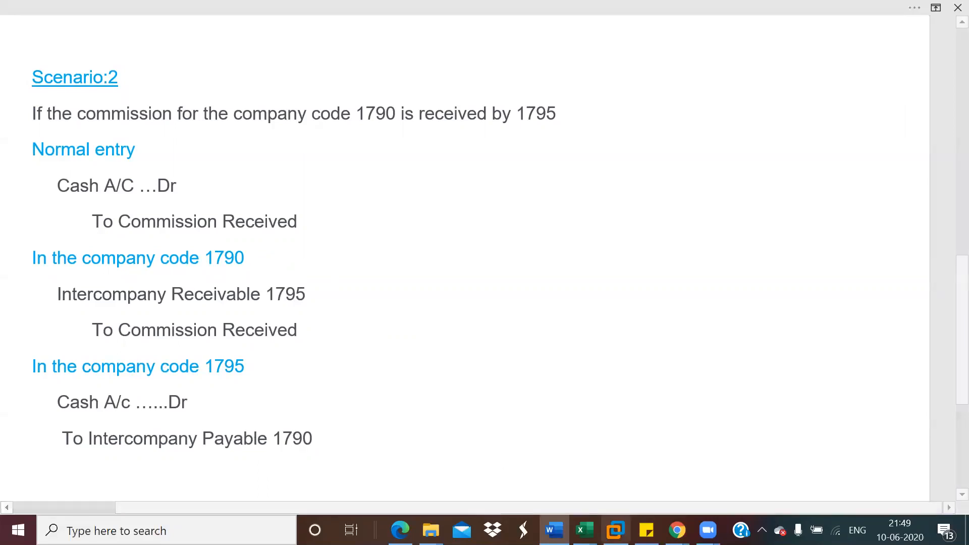
# - Return to the SAP session and open central G/L account maintenance with transaction /nfs00
pyautogui.moveTo(616, 530)
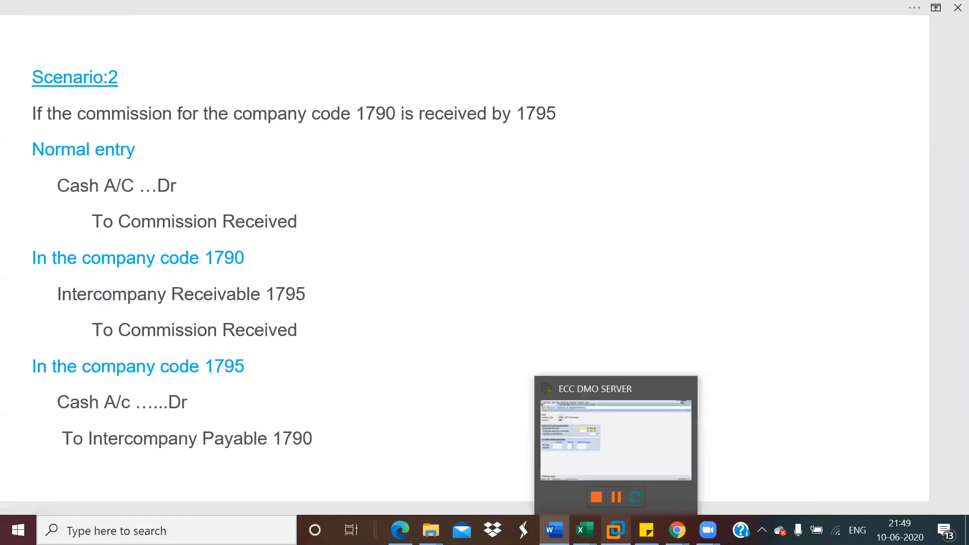
pyautogui.click(657, 453)
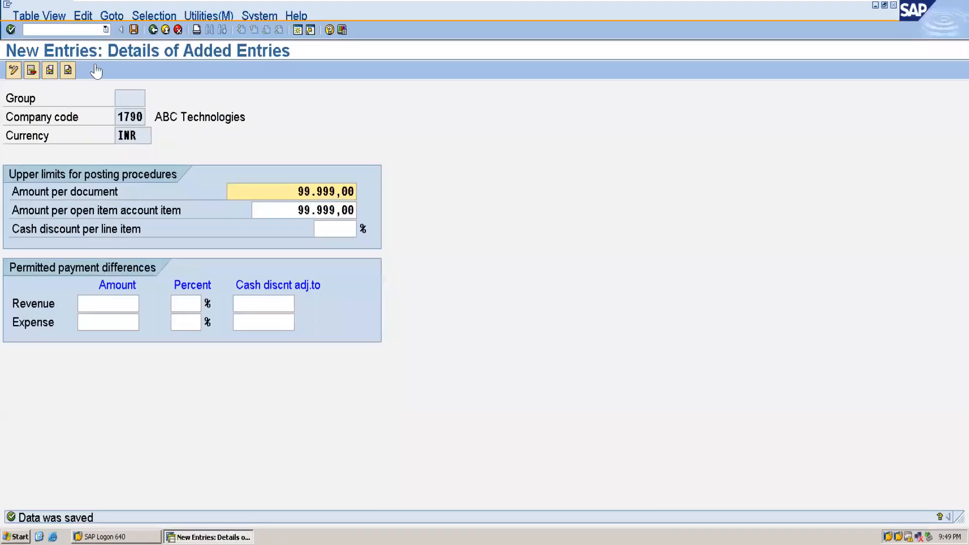
pyautogui.click(59, 31)
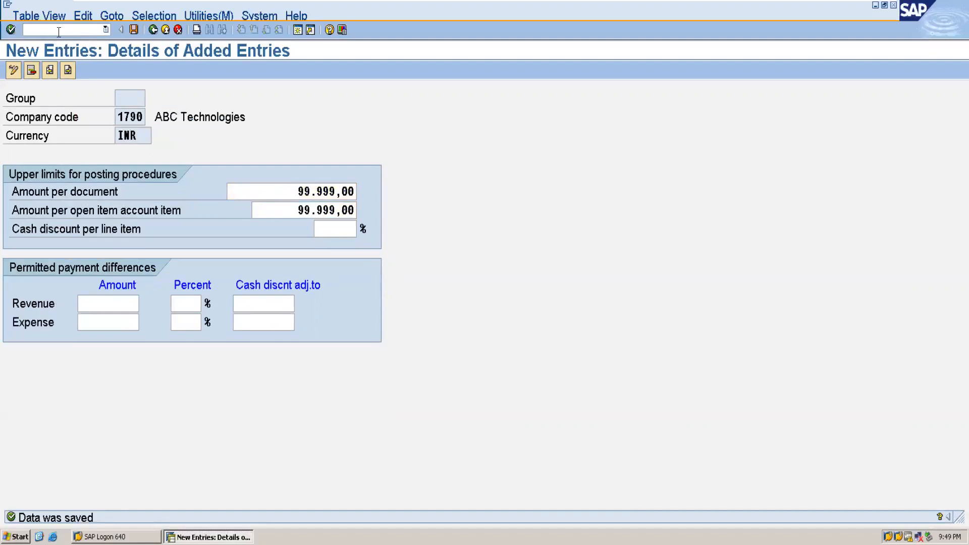
pyautogui.write('/Nfs00')
pyautogui.press('Return')
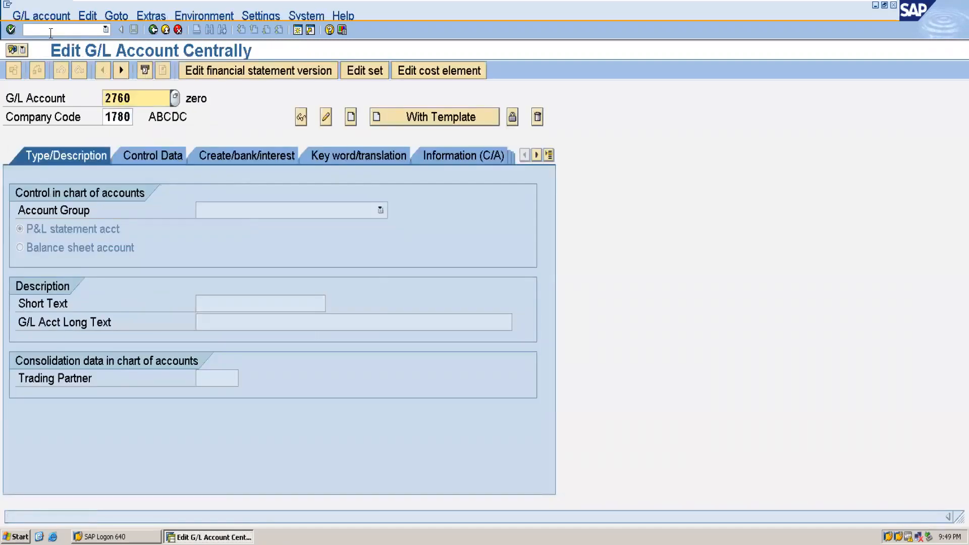
# - Change the company code to 1790 and enter 4006 as the G/L account number
pyautogui.press('Delete')
pyautogui.press('Delete')
pyautogui.press('Delete')
pyautogui.press('Delete')
pyautogui.click(125, 117)
pyautogui.press('BackSpace')
pyautogui.write('9')
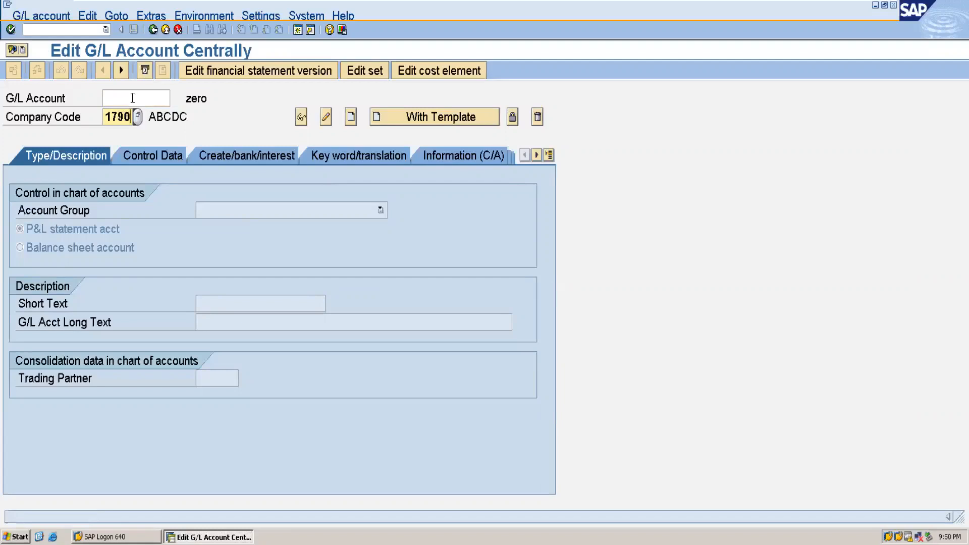
pyautogui.click(132, 98)
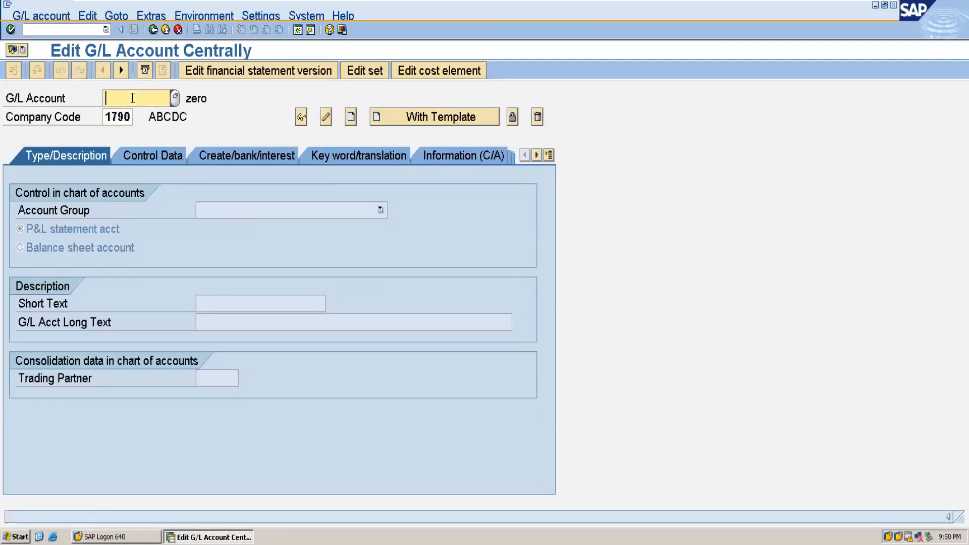
pyautogui.write('4006')
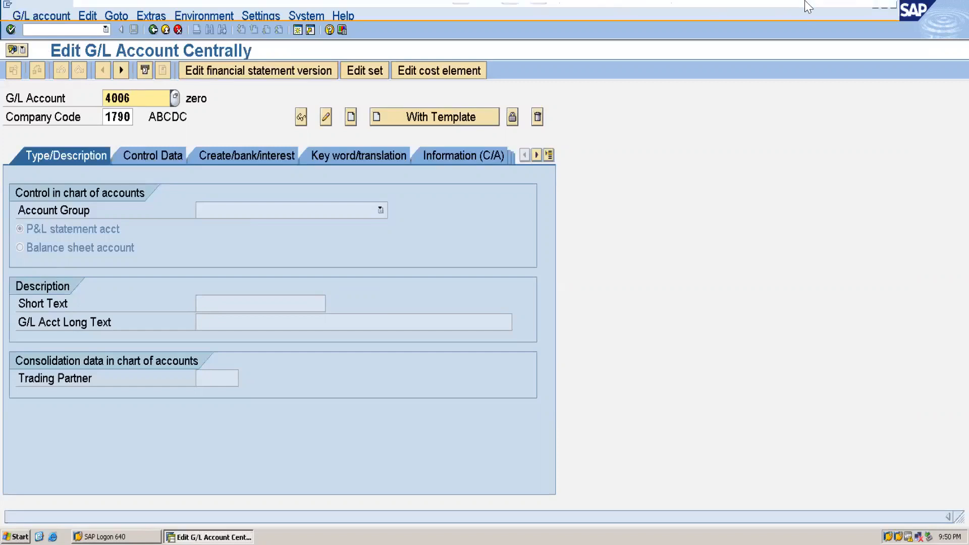
# - Switch to the Book3 workbook in Excel and note "Rent" in C4 with account number 4006 in D4 on Sheet2
pyautogui.moveTo(617, 4)
pyautogui.click(841, 13)
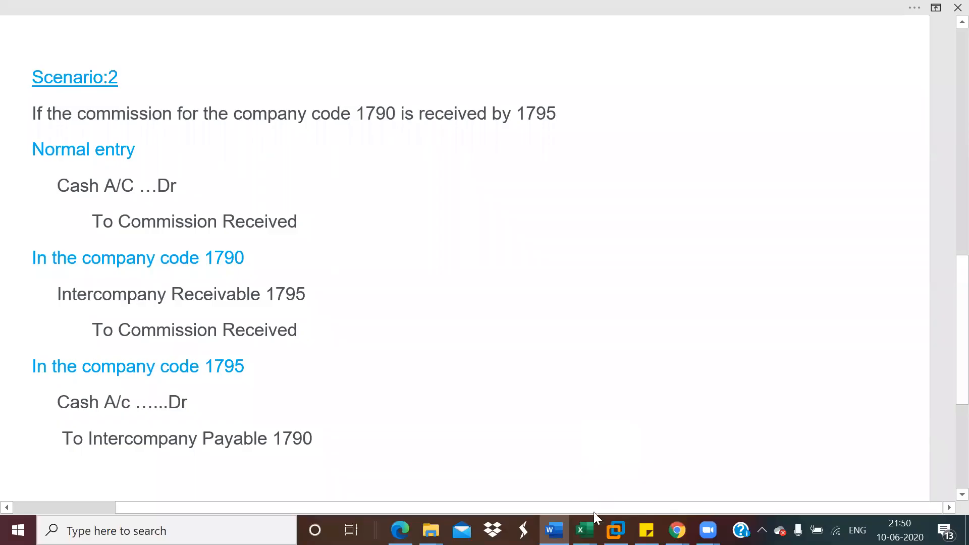
pyautogui.moveTo(584, 530)
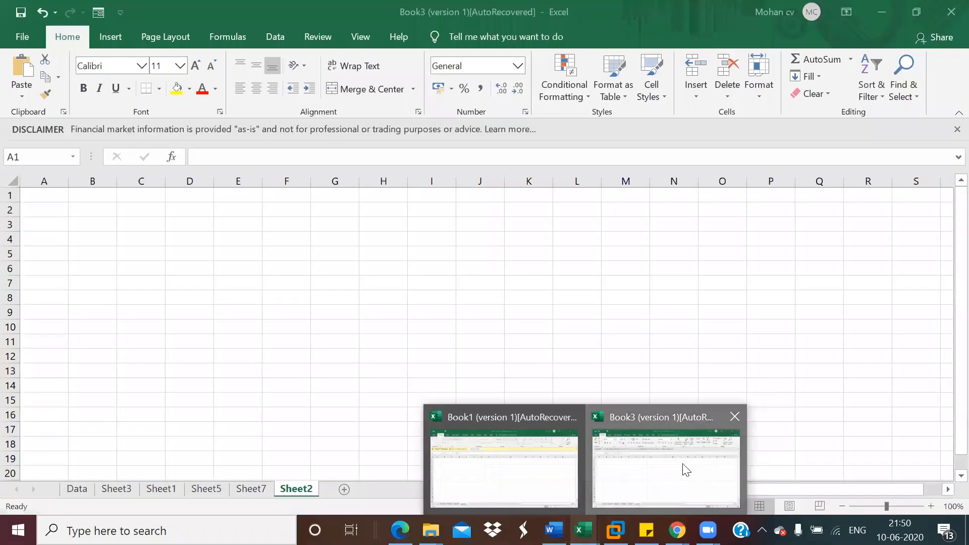
pyautogui.click(683, 466)
pyautogui.click(150, 244)
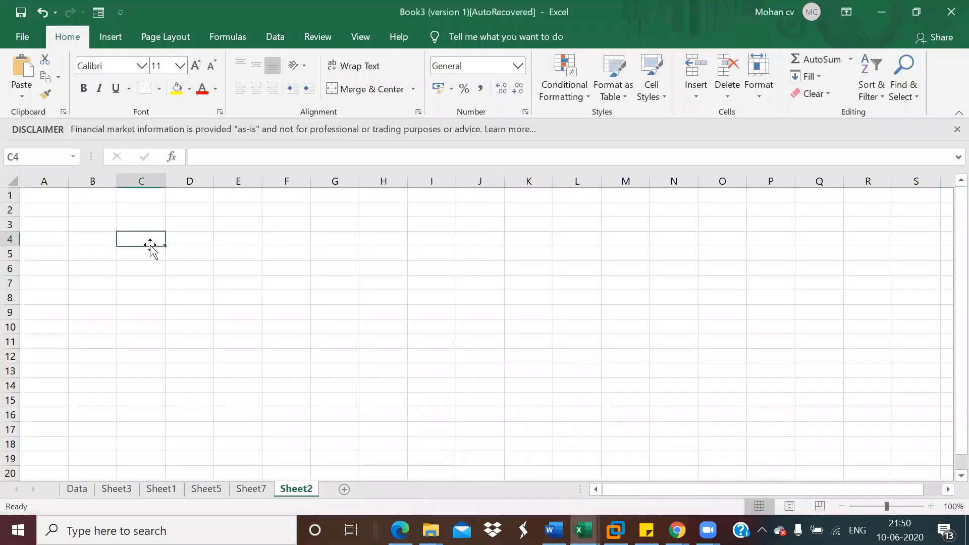
pyautogui.write('Rent')
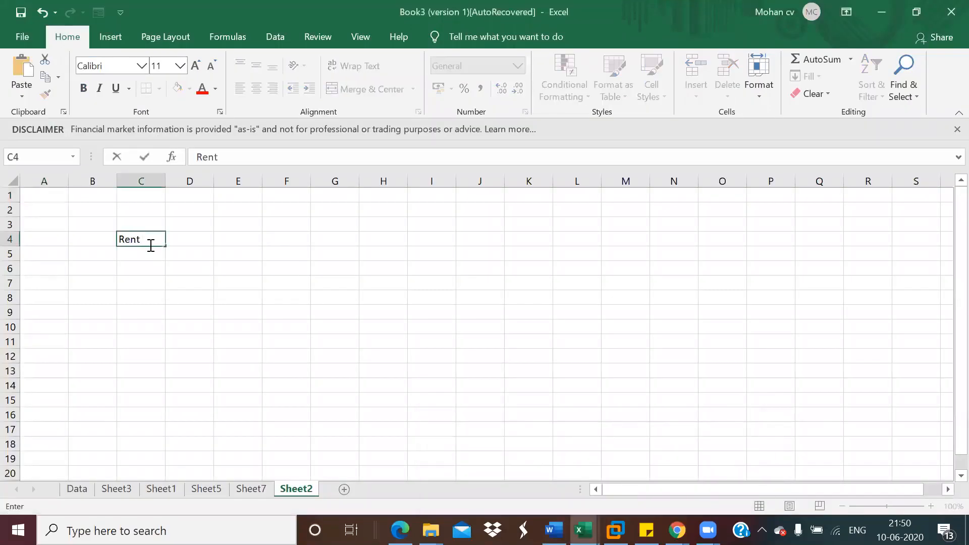
pyautogui.click(182, 243)
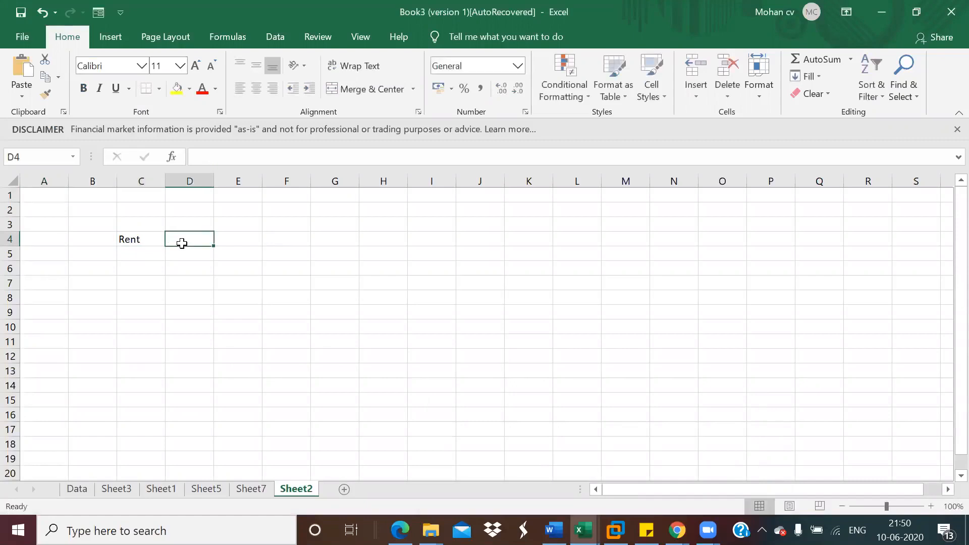
pyautogui.write('4006')
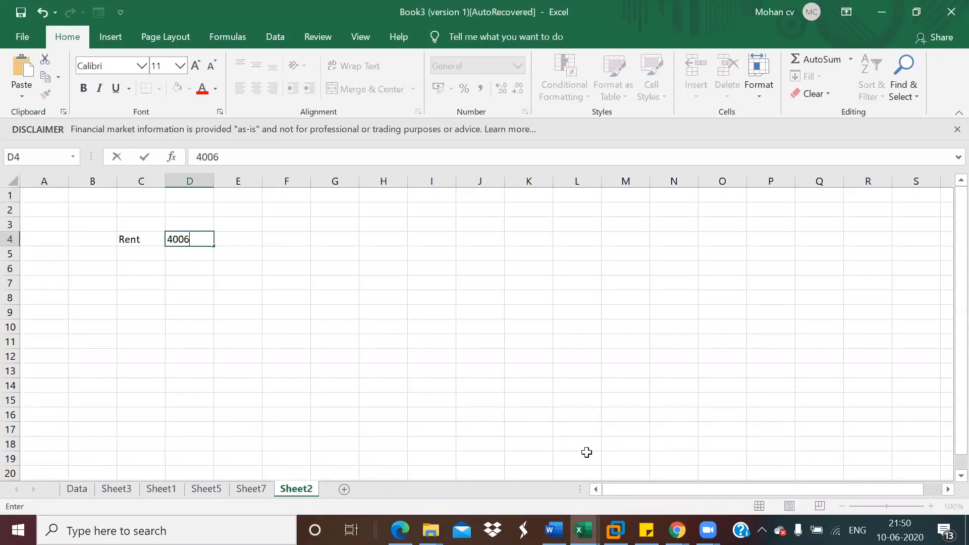
# - Return to the SAP session, start creating G/L account 4006 in company code 1790 and assign the account group EX EXPENSES
pyautogui.moveTo(615, 530)
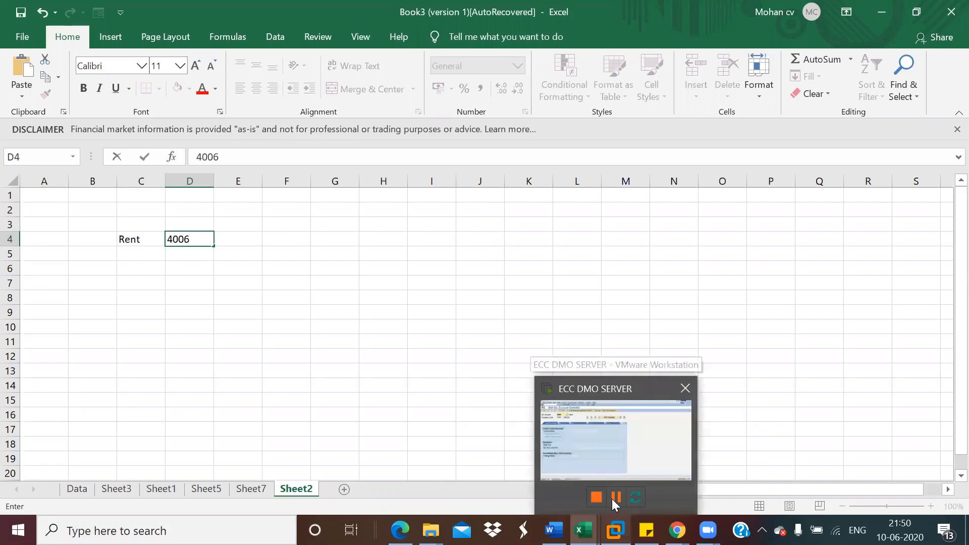
pyautogui.click(616, 451)
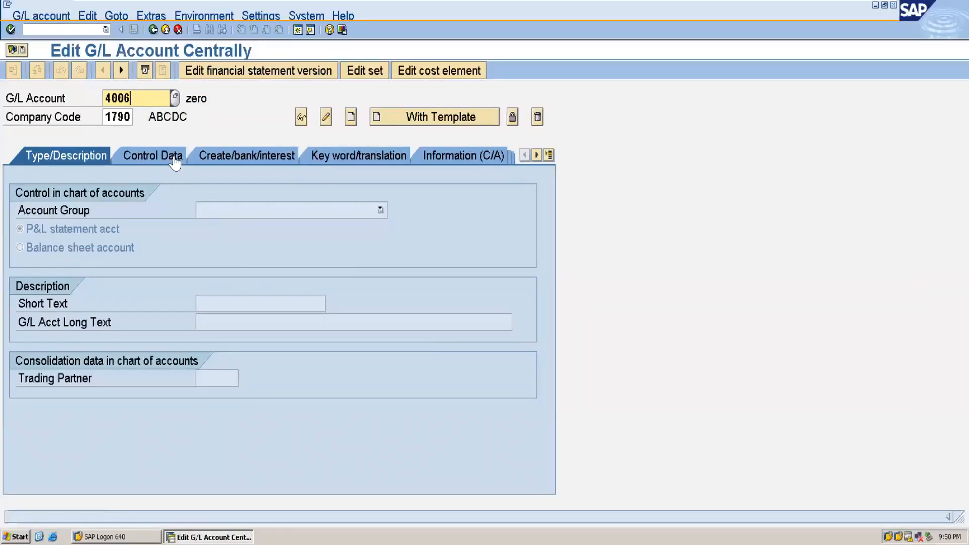
pyautogui.click(352, 119)
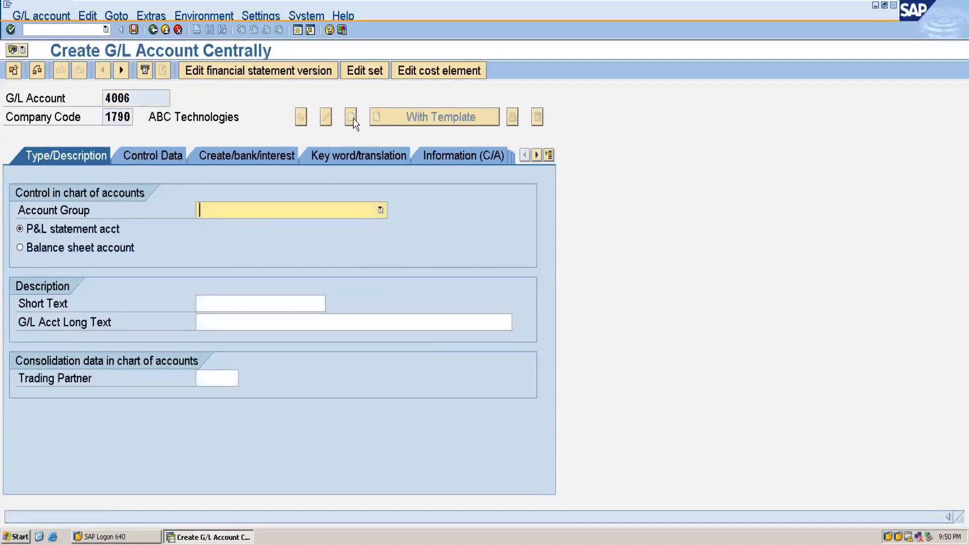
pyautogui.click(380, 212)
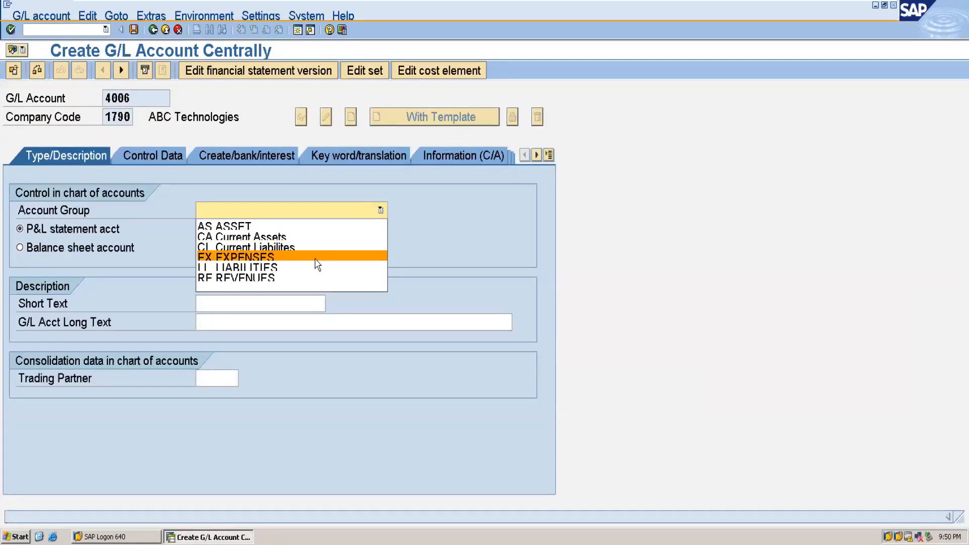
pyautogui.click(286, 258)
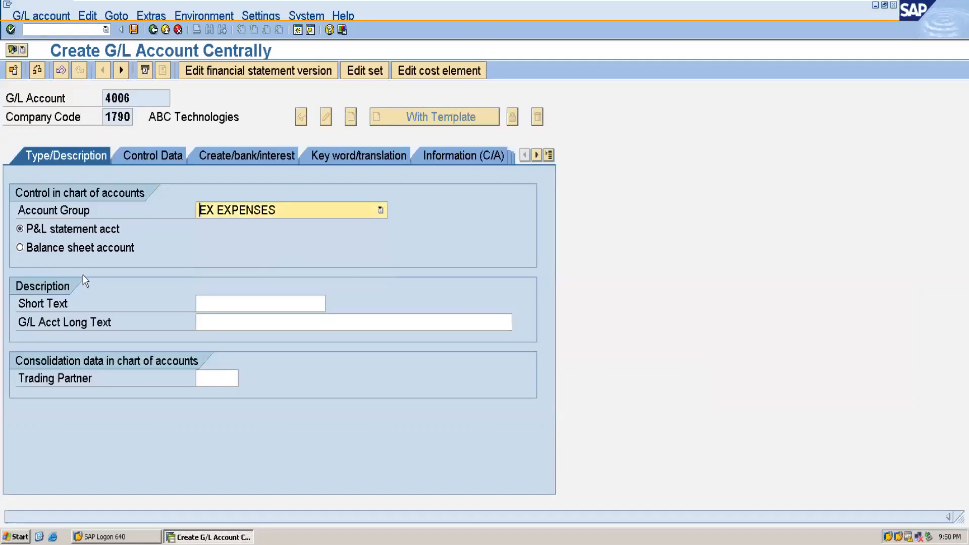
# - Enter "Rent" as both the short text and the long text of the G/L account
pyautogui.click(247, 306)
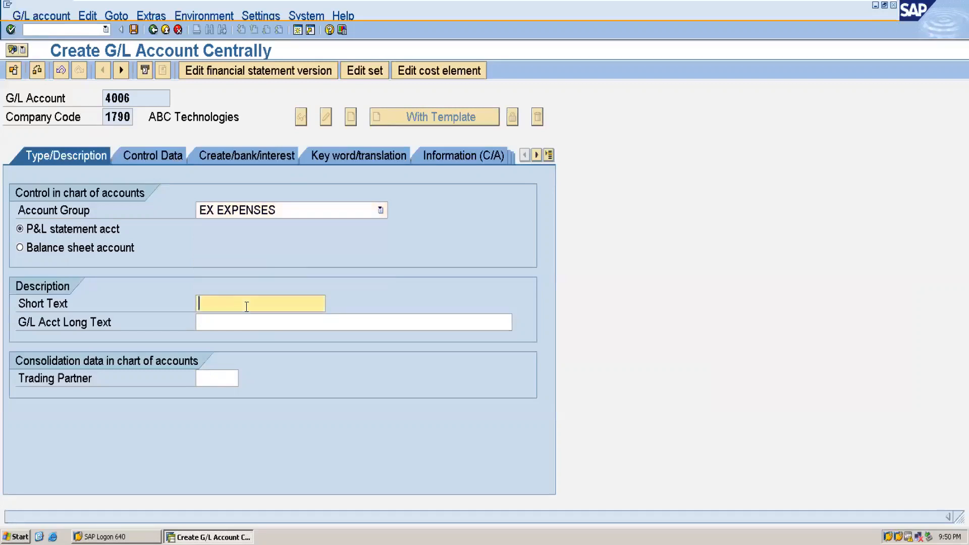
pyautogui.write('Rent')
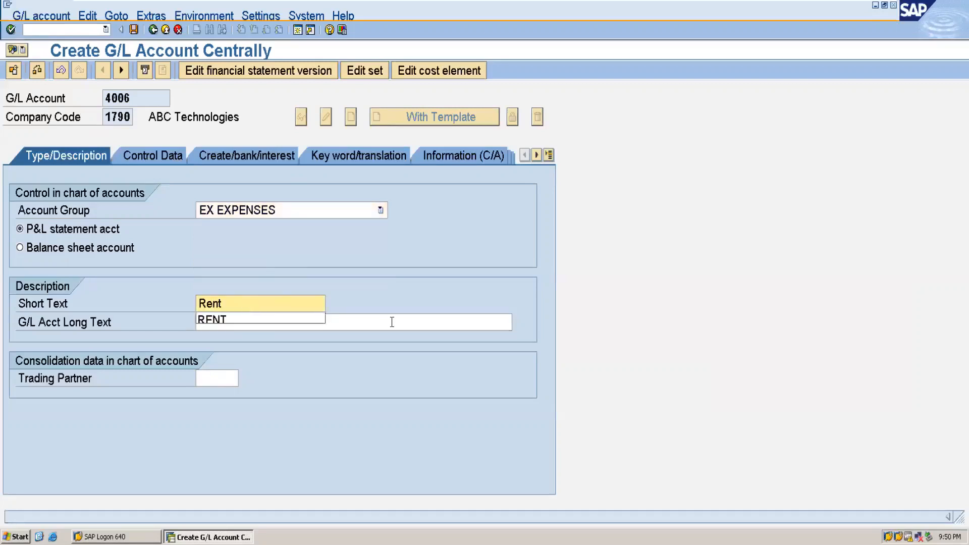
pyautogui.click(391, 322)
pyautogui.write('Rent')
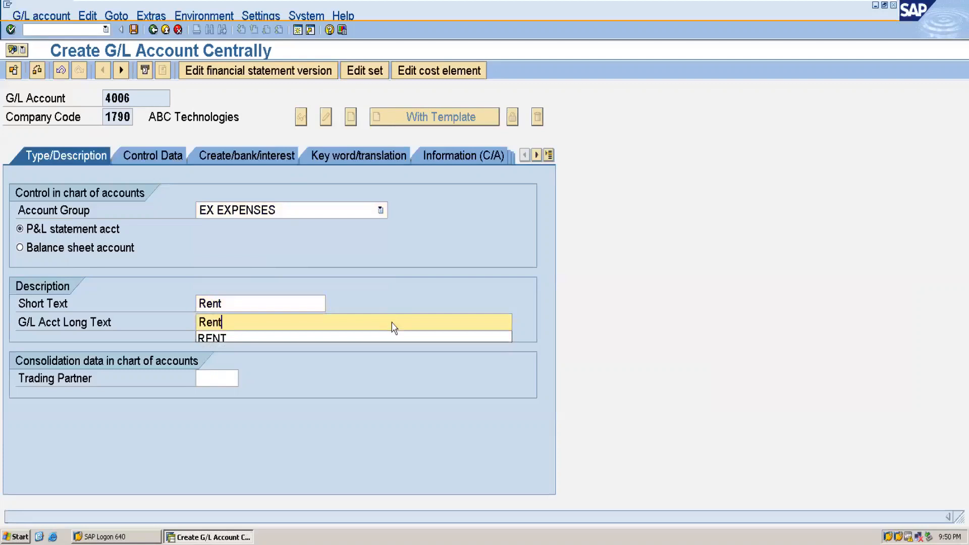
# - In the account's control data, enable only balances in local currency and line item display, and set the sort key to 001
pyautogui.click(150, 159)
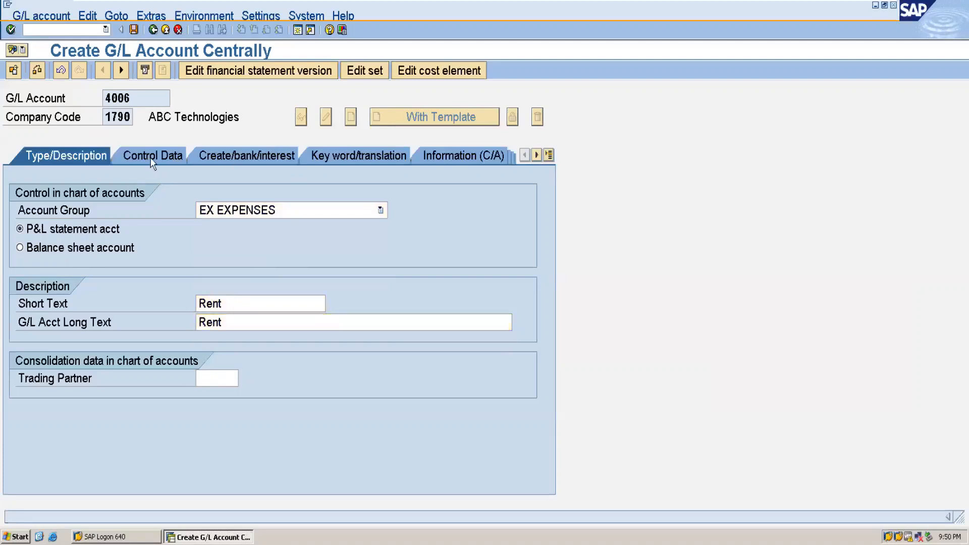
pyautogui.click(66, 232)
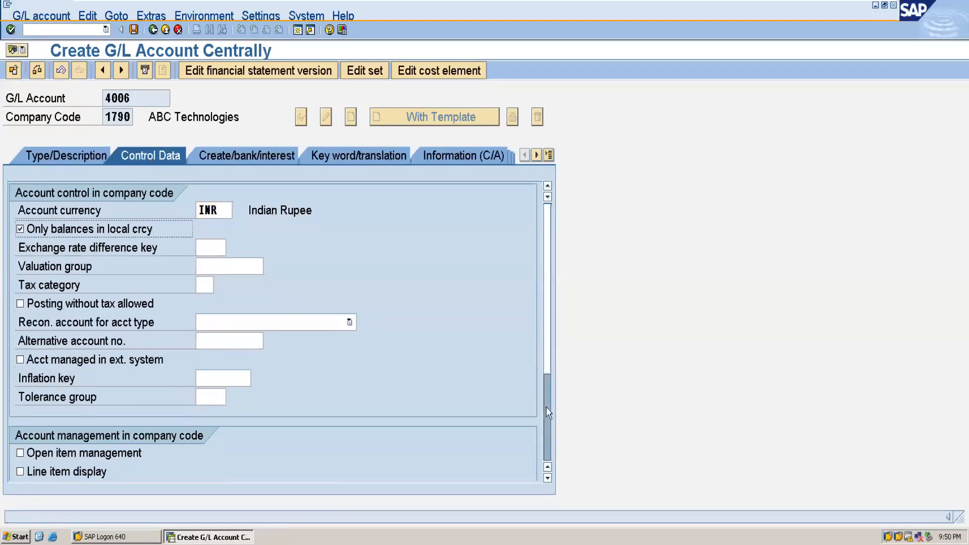
pyautogui.scroll(-3, 549, 413)
pyautogui.click(20, 341)
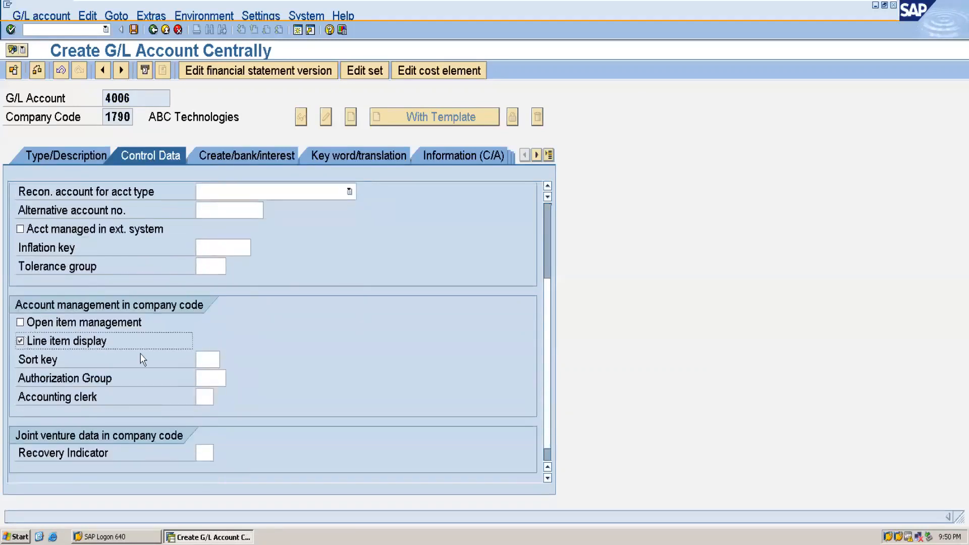
pyautogui.click(207, 359)
pyautogui.write('00')
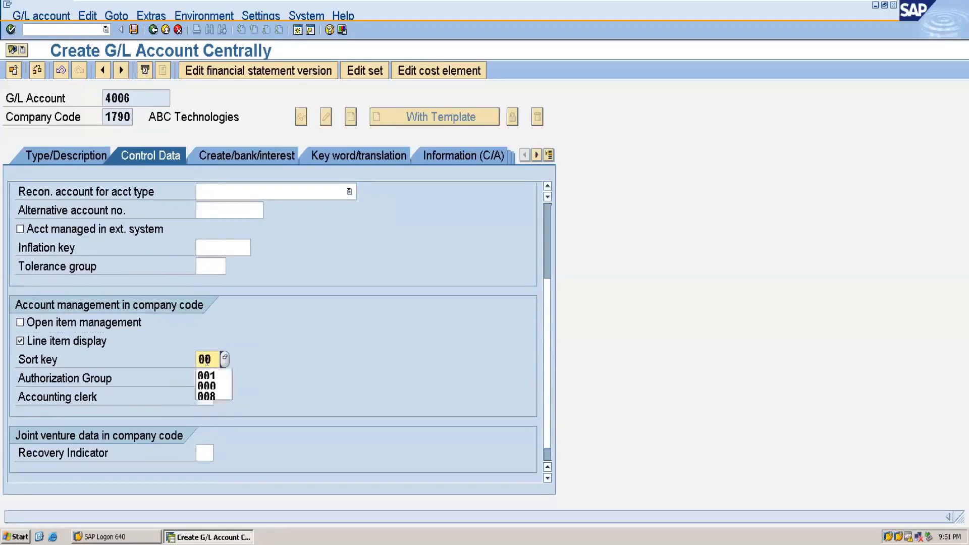
pyautogui.write('1')
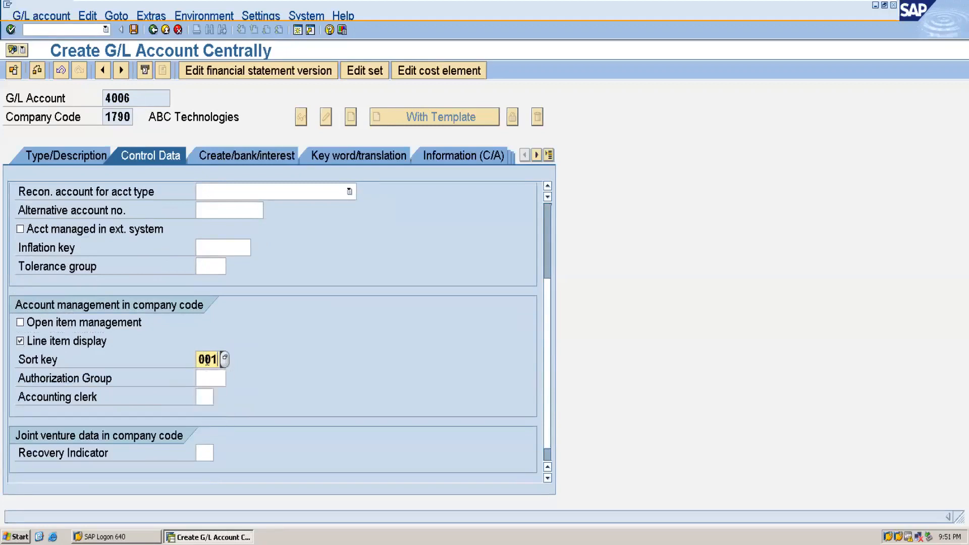
# - Assign field status group G001 to G/L account 4006 and save the account
pyautogui.click(270, 157)
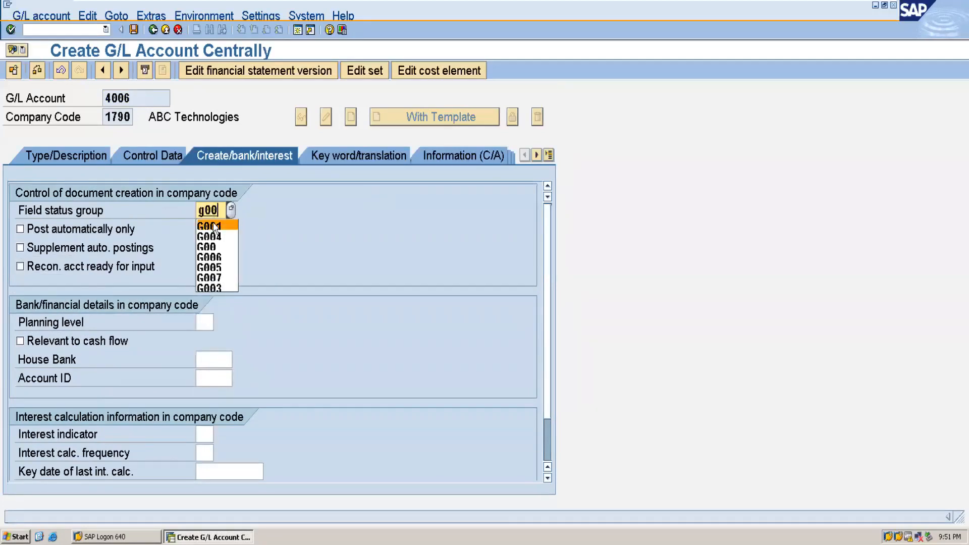
pyautogui.click(215, 226)
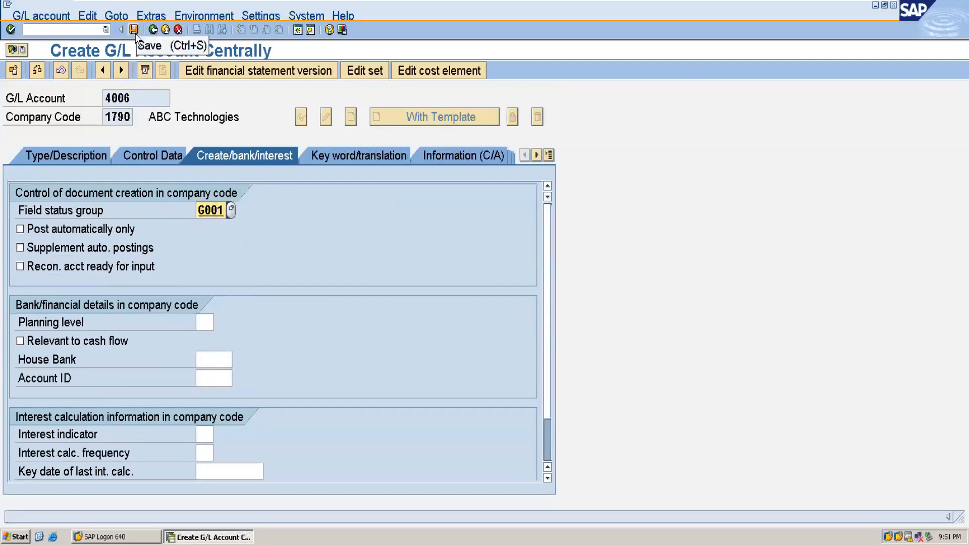
pyautogui.click(135, 35)
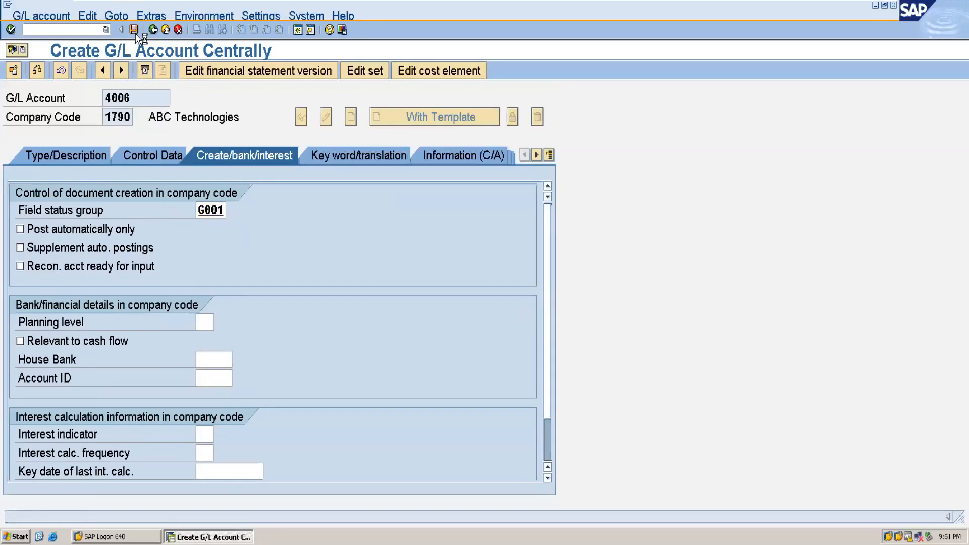
# - Switch to the Document4 notes in Word and review the Scenario 1 entries for rent paid between company codes 1790 and 1795
pyautogui.moveTo(482, 4)
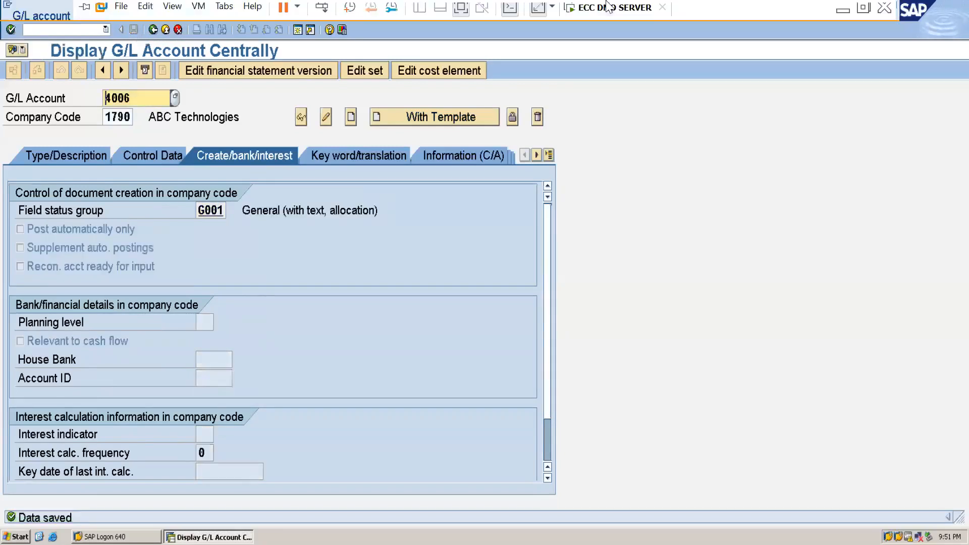
pyautogui.click(845, 15)
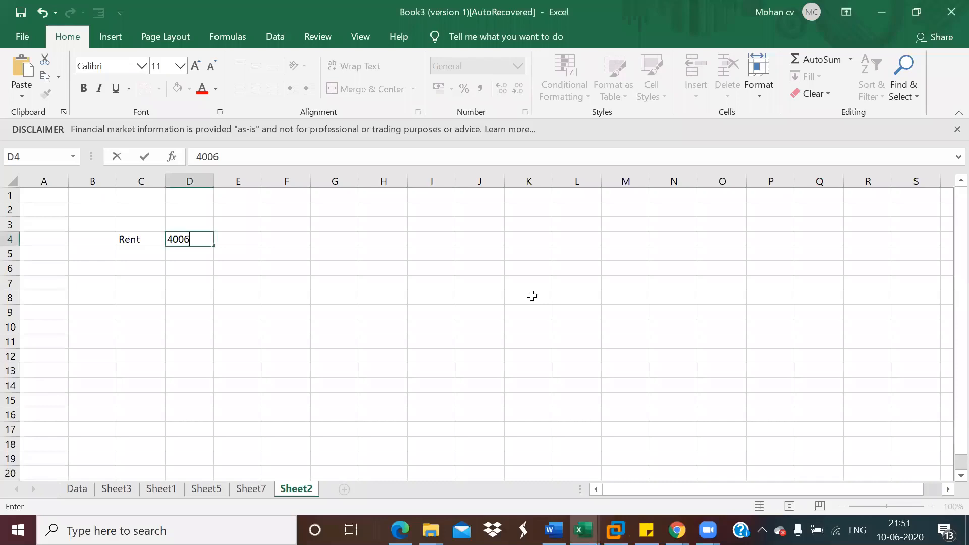
pyautogui.moveTo(554, 530)
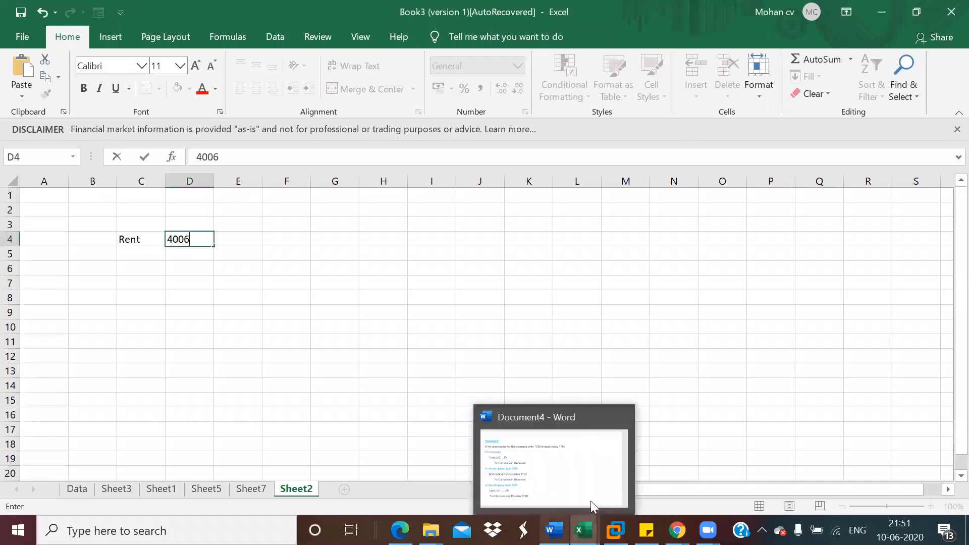
pyautogui.click(585, 463)
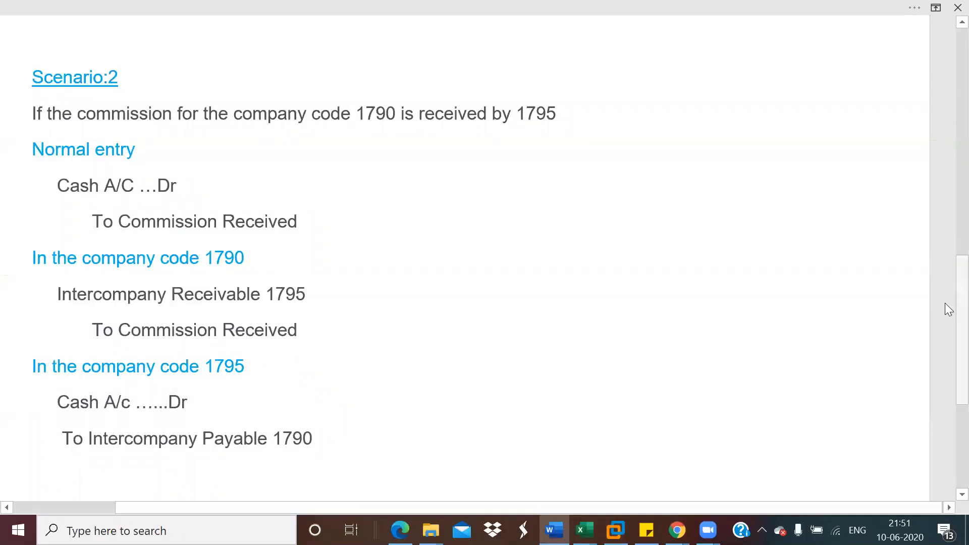
pyautogui.scroll(10, 945, 262)
pyautogui.scroll(1, 945, 146)
pyautogui.scroll(-3, 945, 172)
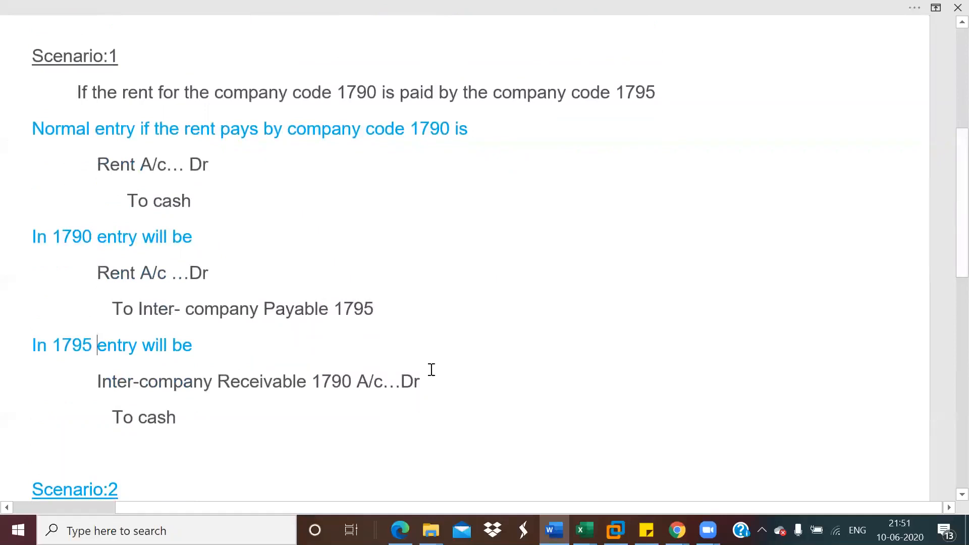
# - Return to the SAP session and start creating G/L account 2706 in company code 1790
pyautogui.moveTo(615, 530)
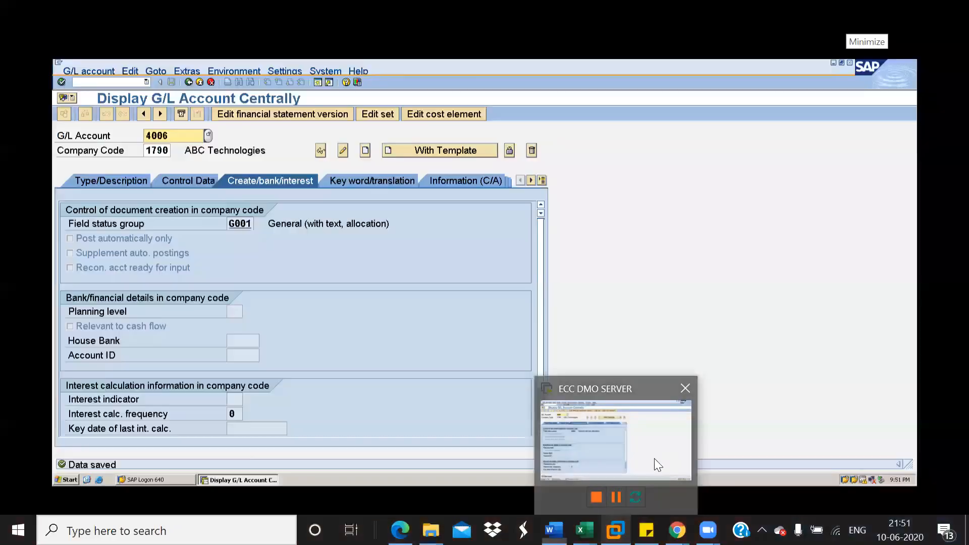
pyautogui.click(654, 458)
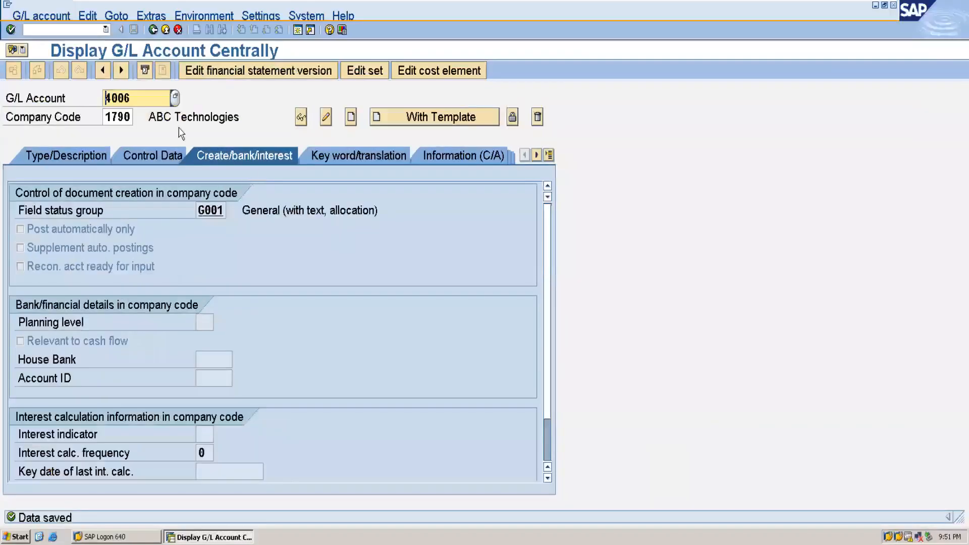
pyautogui.click(135, 101)
pyautogui.press('BackSpace')
pyautogui.press('BackSpace')
pyautogui.press('BackSpace')
pyautogui.press('BackSpace')
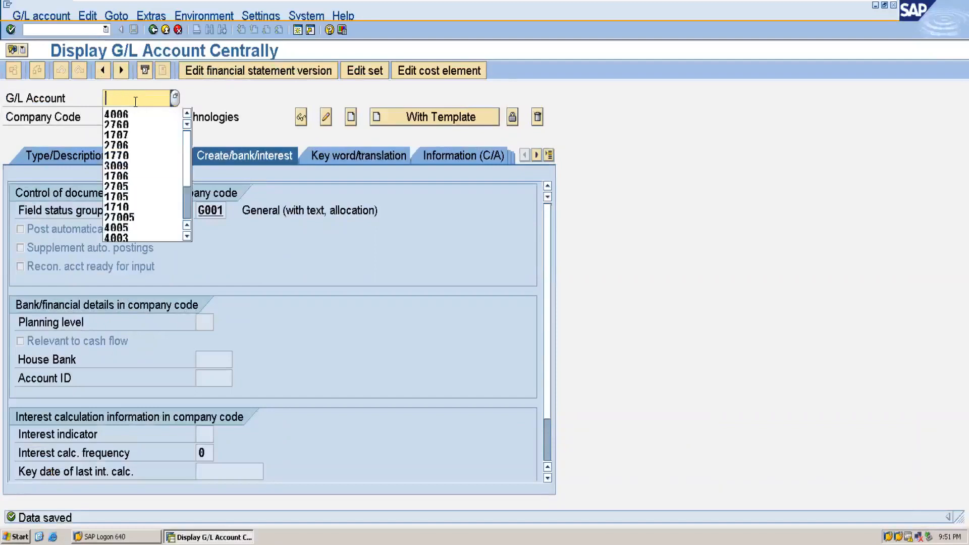
pyautogui.write('2706')
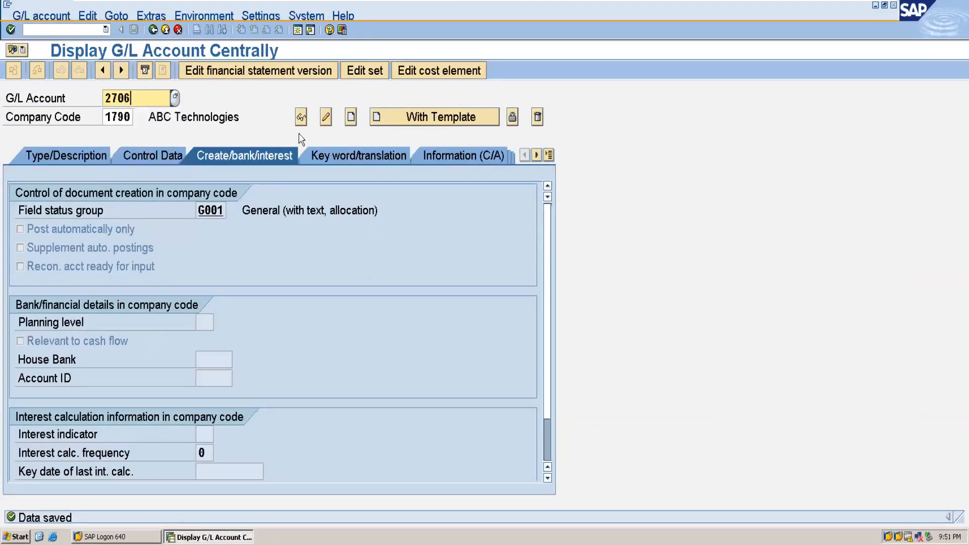
pyautogui.click(351, 117)
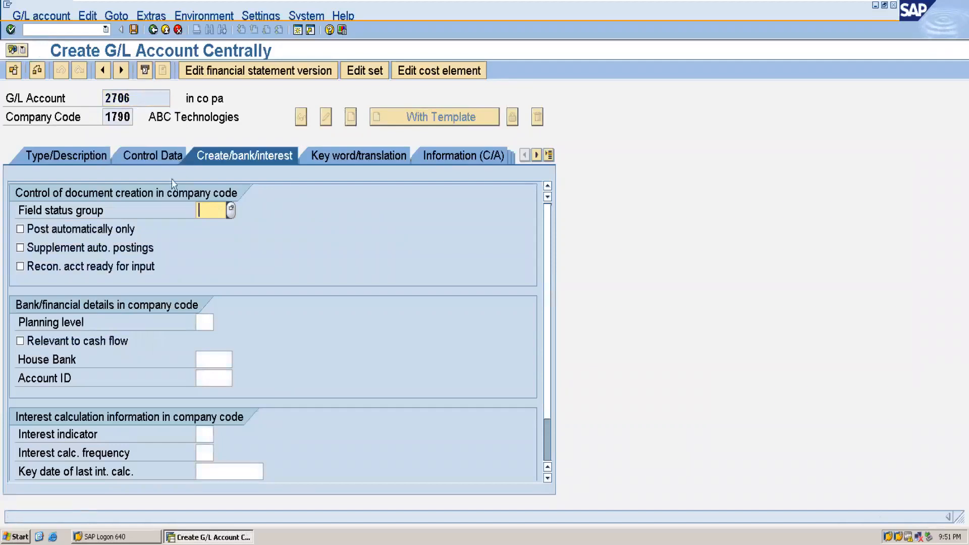
# - Replace the short text of G/L account 2706 with "IN CO PA1795"
pyautogui.click(67, 154)
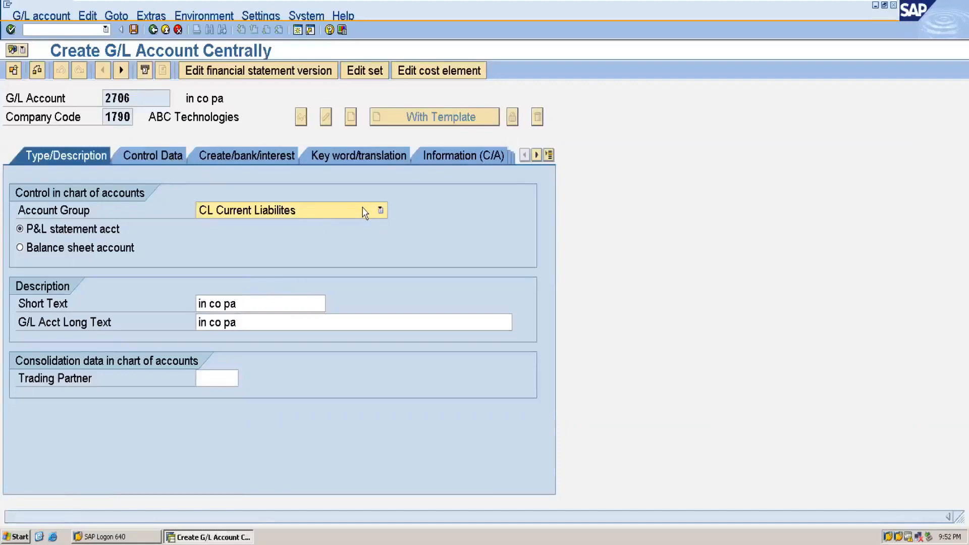
pyautogui.click(252, 310)
pyautogui.press('BackSpace')
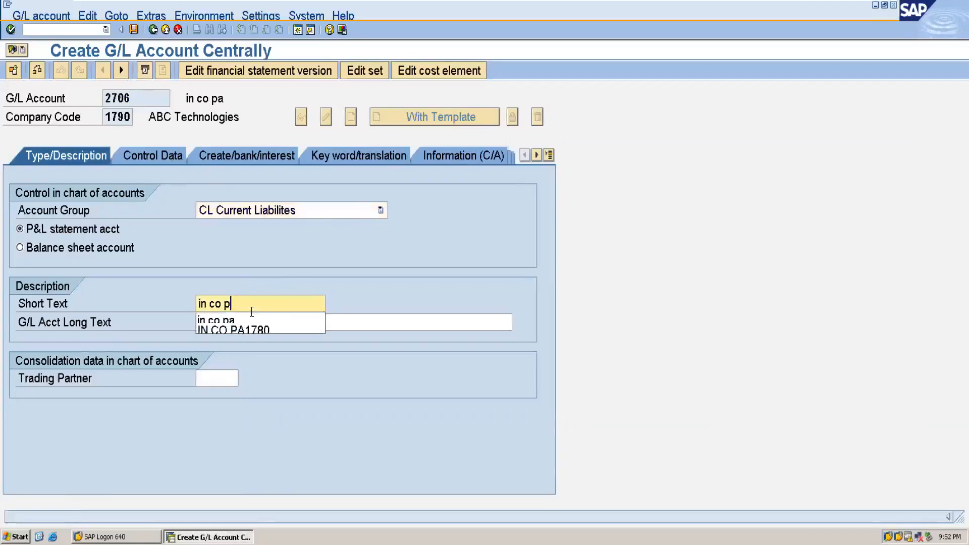
pyautogui.press('BackSpace')
pyautogui.press('BackSpace')
pyautogui.press('BackSpace')
pyautogui.press('BackSpace')
pyautogui.press('BackSpace')
pyautogui.press('BackSpace')
pyautogui.press('BackSpace')
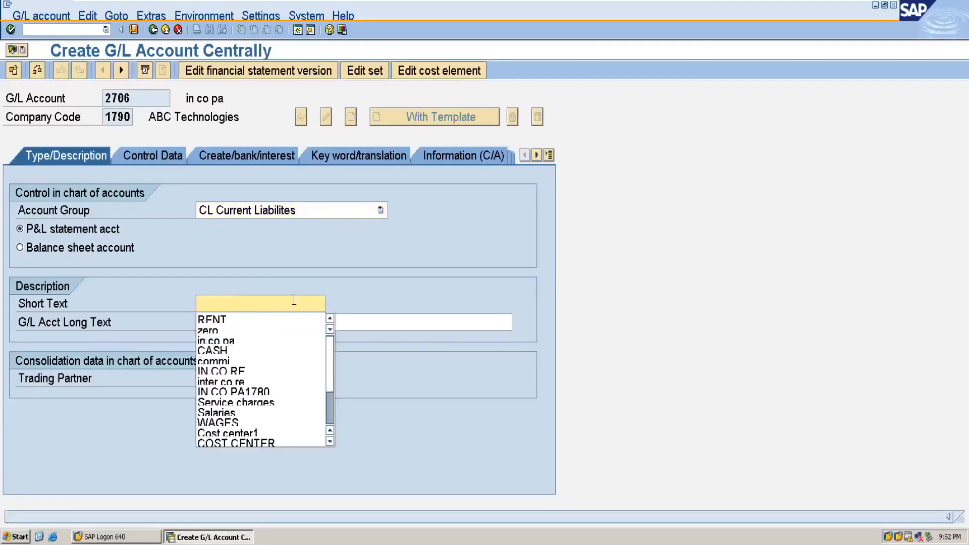
pyautogui.write('IN ')
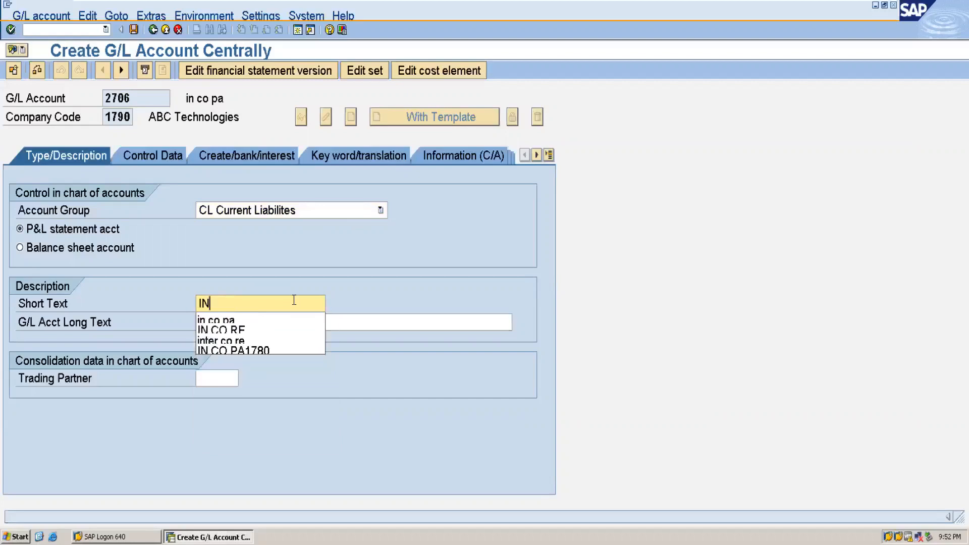
pyautogui.write('c')
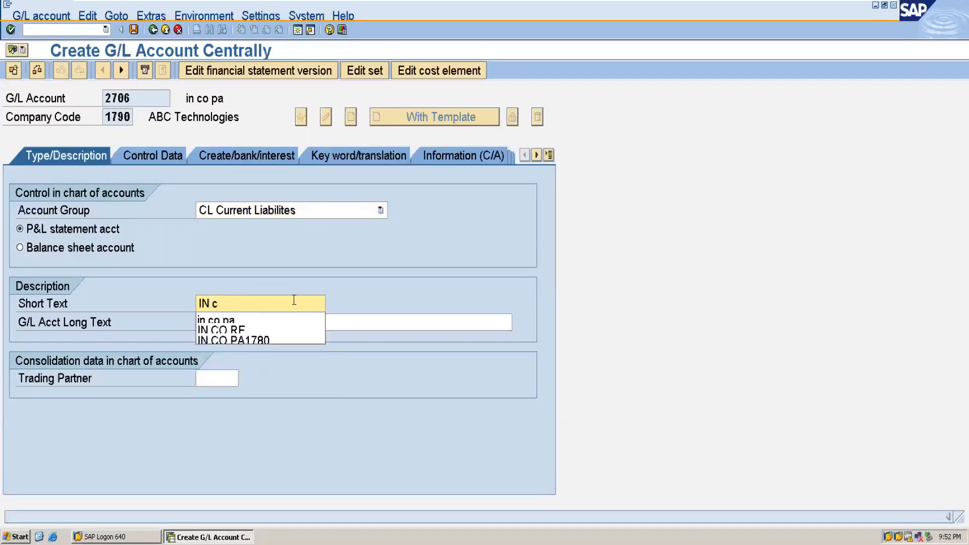
pyautogui.press('BackSpace')
pyautogui.write('co')
pyautogui.press('BackSpace')
pyautogui.press('BackSpace')
pyautogui.write('CO PA')
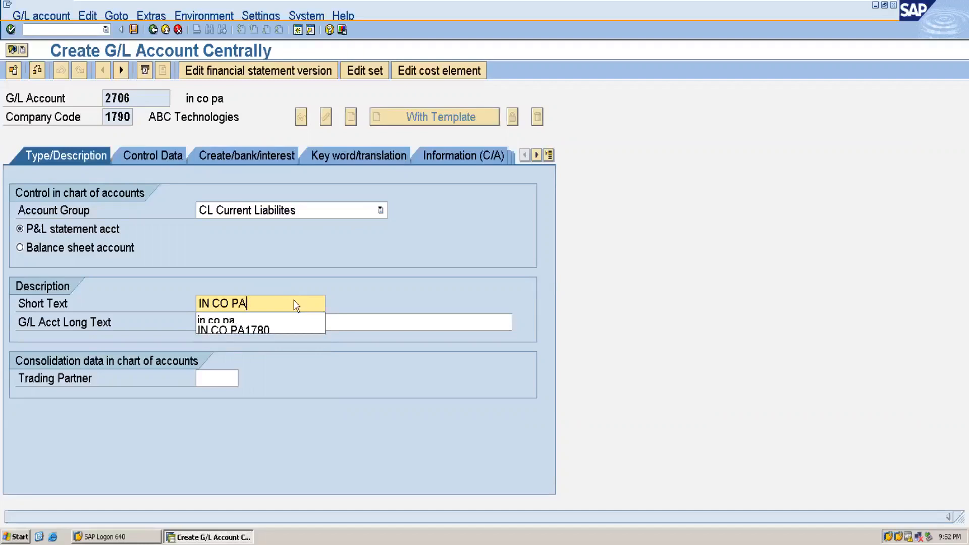
pyautogui.write('1795')
# - Copy the short text "IN CO PA1795" over the existing G/L account long text
pyautogui.moveTo(297, 308); pyautogui.dragTo(190, 291)
pyautogui.hotkey('ctrl', 'c')
pyautogui.click(255, 322)
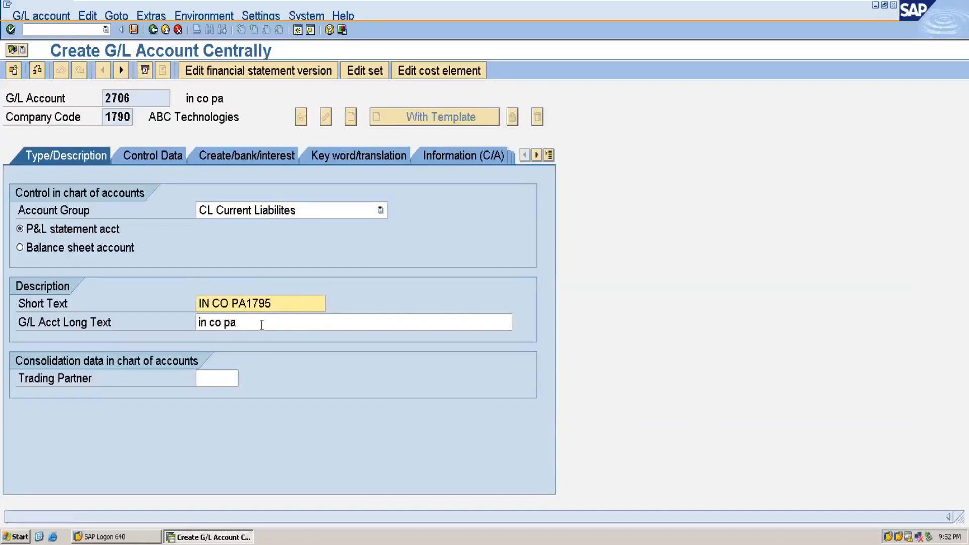
pyautogui.click(262, 324)
pyautogui.press('BackSpace')
pyautogui.press('BackSpace')
pyautogui.press('BackSpace')
pyautogui.press('BackSpace')
pyautogui.press('BackSpace')
pyautogui.press('BackSpace')
pyautogui.press('BackSpace')
pyautogui.press('BackSpace')
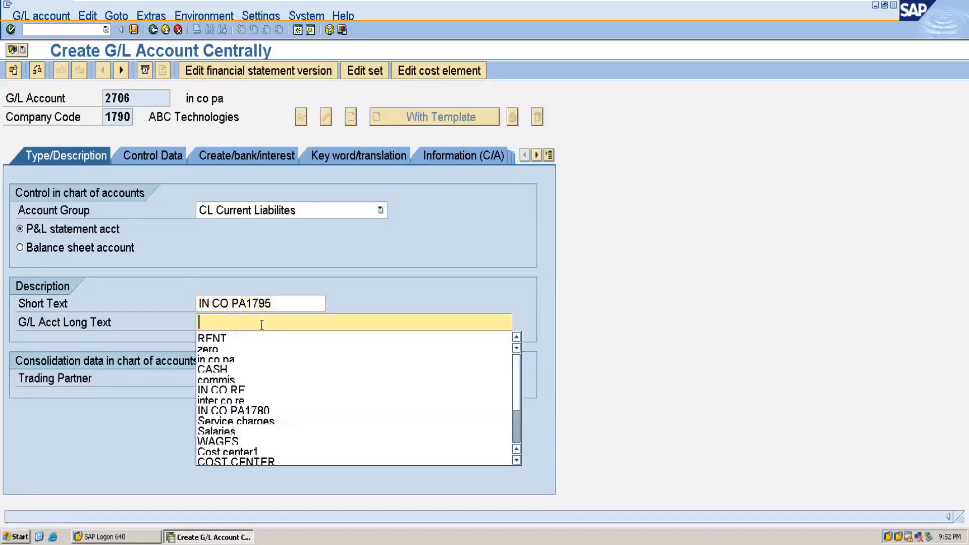
pyautogui.hotkey('ctrl', 'v')
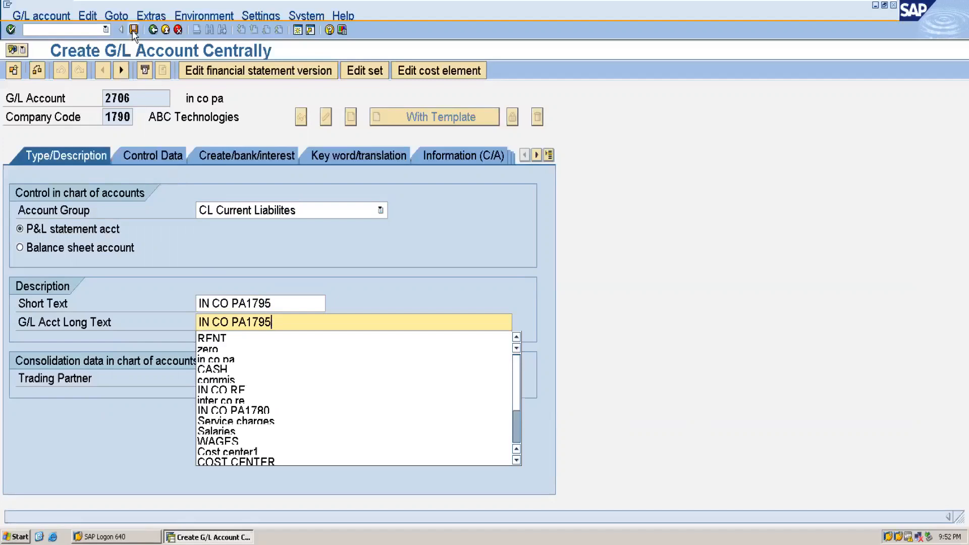
# - In the control data of account 2706, enable only balances in local currency and line item display, and set the sort key to 001
pyautogui.click(135, 157)
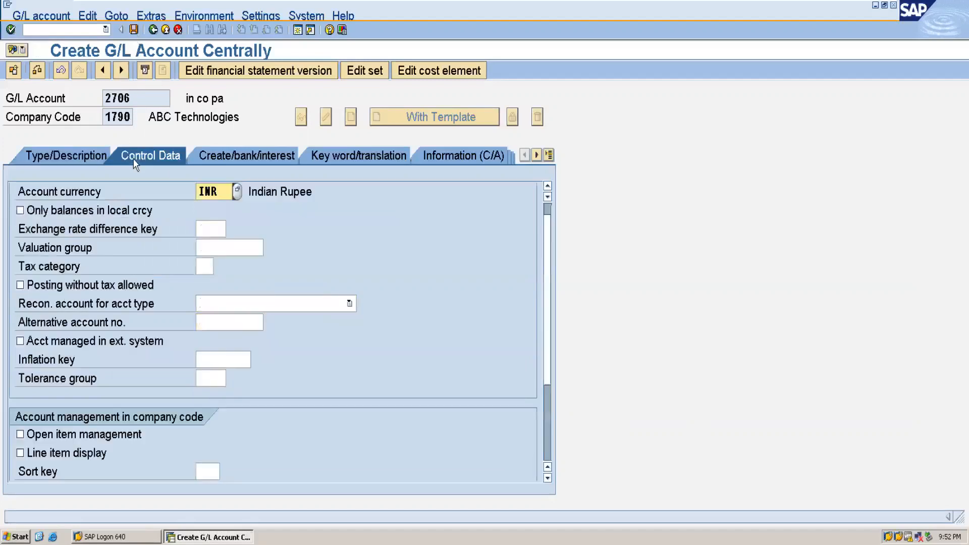
pyautogui.click(92, 212)
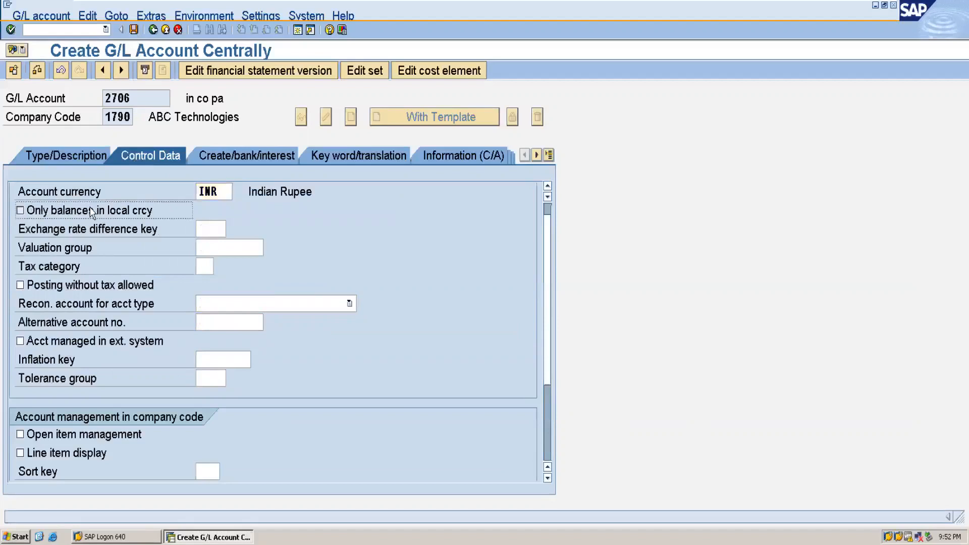
pyautogui.click(96, 455)
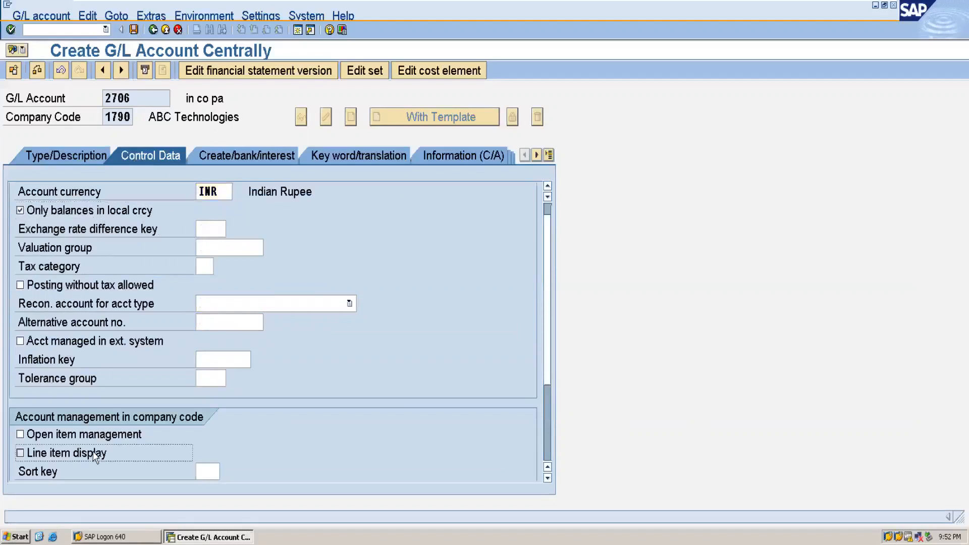
pyautogui.click(214, 472)
pyautogui.write('001')
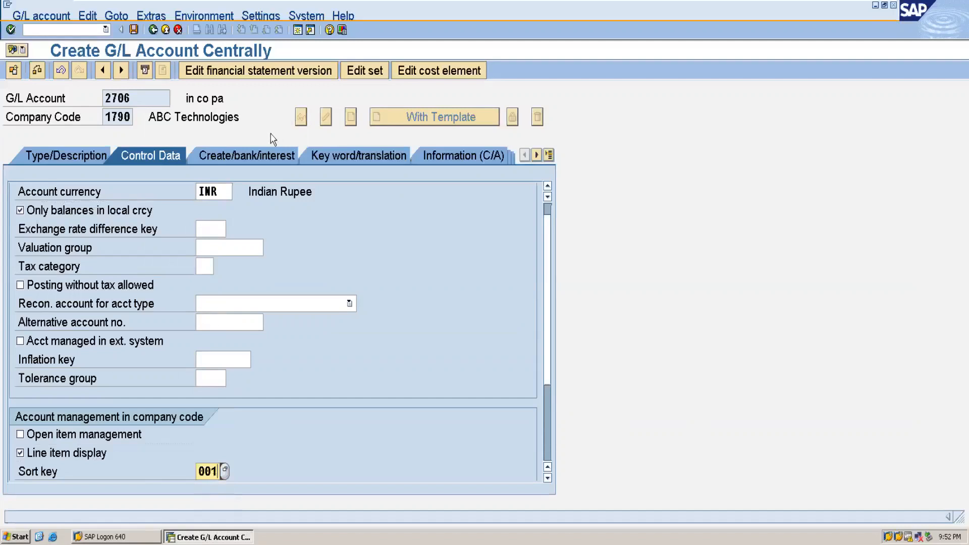
# - Set field status group 0001 with automatic posting only for account 2706 and try to save it
pyautogui.click(250, 155)
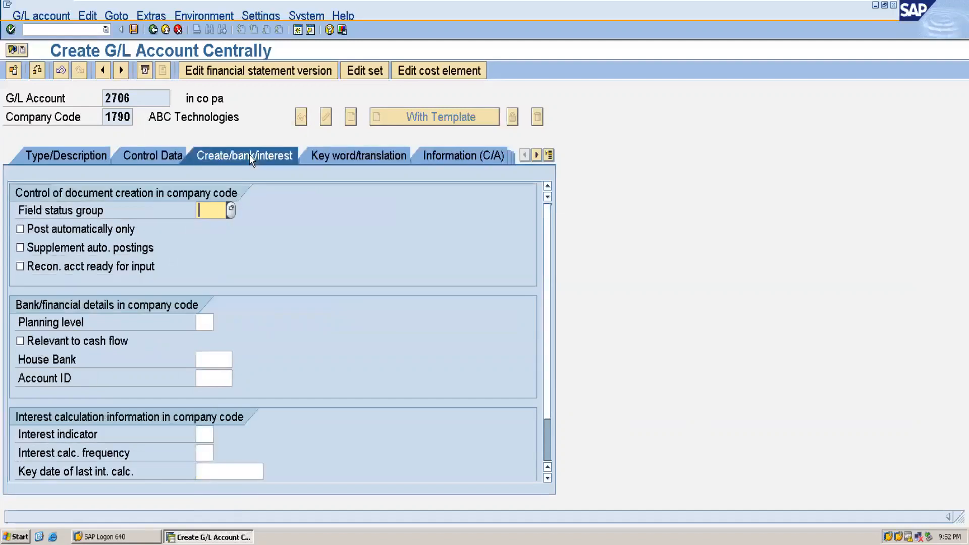
pyautogui.write('00')
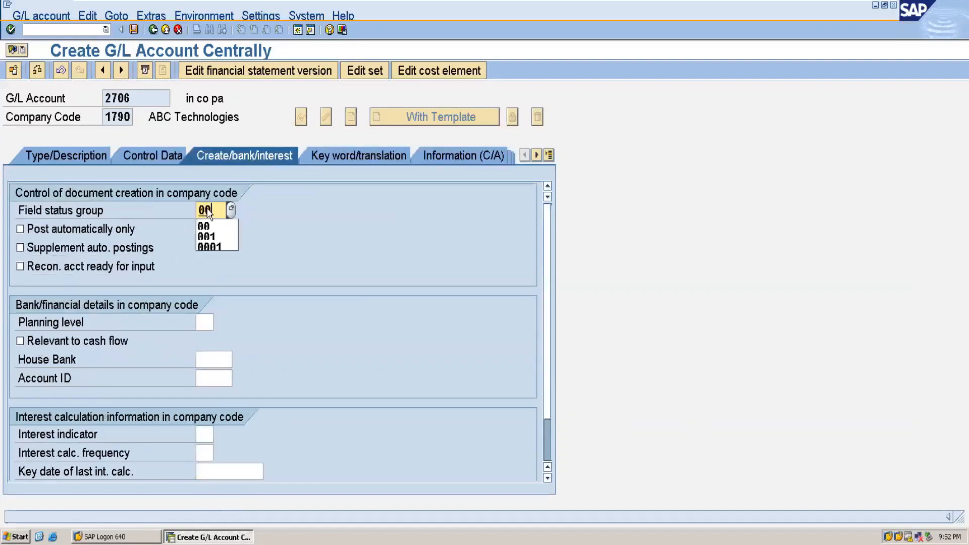
pyautogui.write('01')
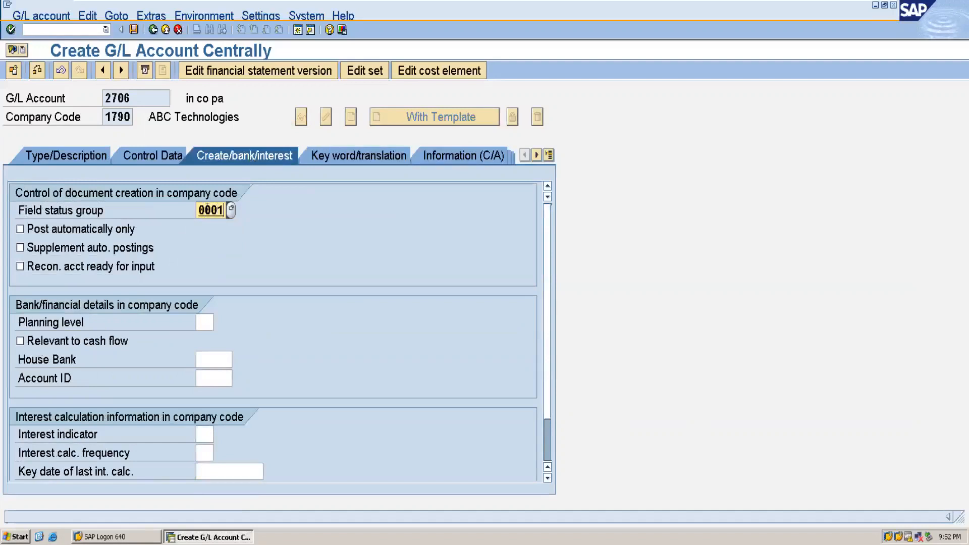
pyautogui.click(33, 233)
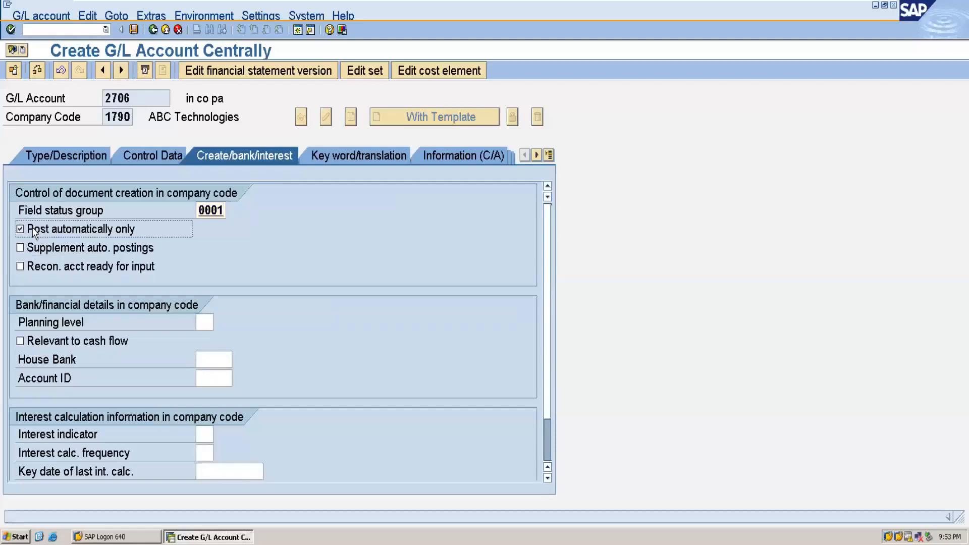
pyautogui.click(134, 30)
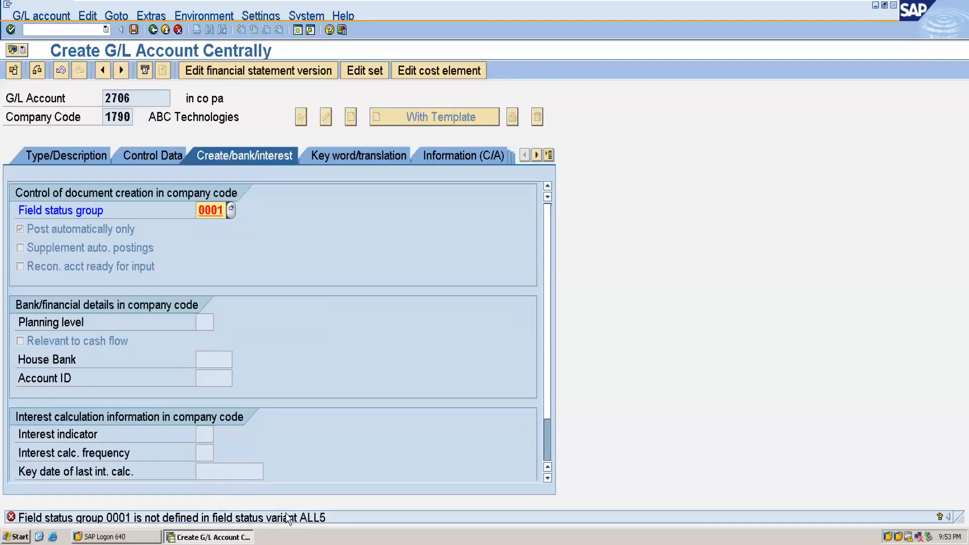
pyautogui.moveTo(405, 6)
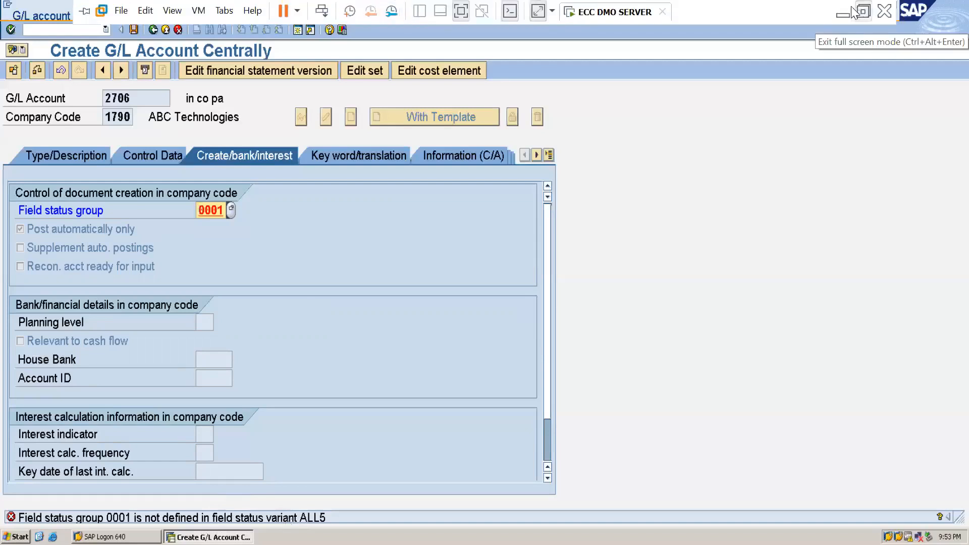
pyautogui.click(839, 13)
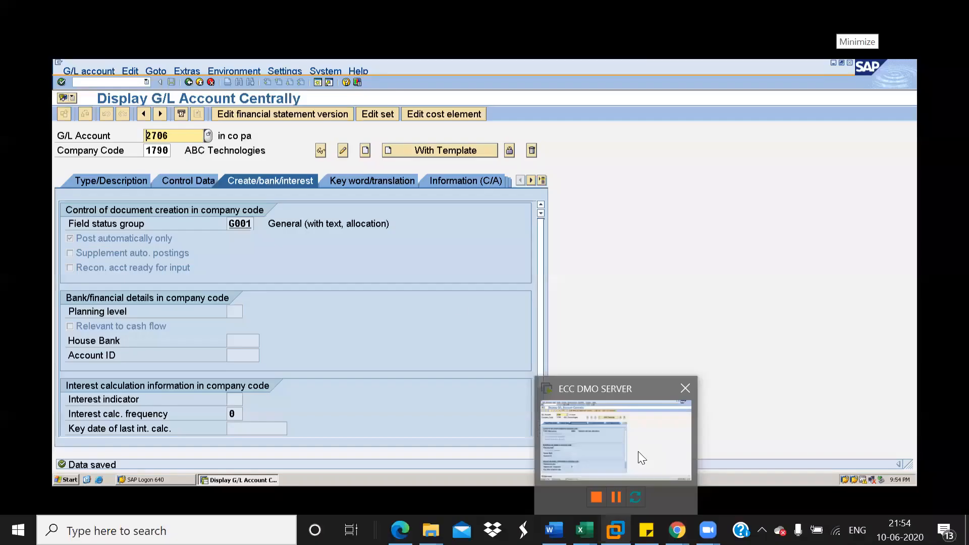
pyautogui.click(640, 456)
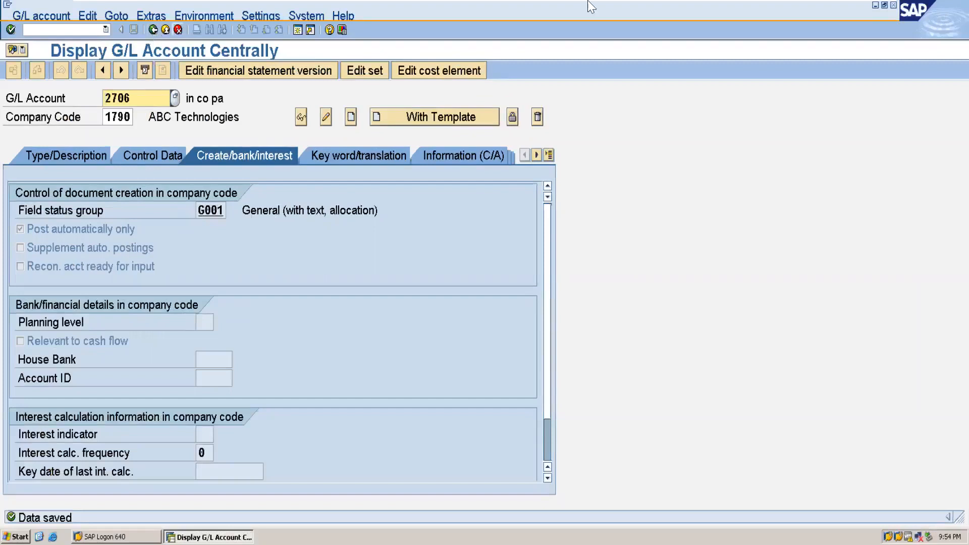
# - Copy G/L account number 2706 from SAP and record it in cell D5 of the Excel sheet, below the rent account number
pyautogui.moveTo(133, 99); pyautogui.dragTo(105, 98)
pyautogui.hotkey('ctrl', 'c')
pyautogui.moveTo(684, 1)
pyautogui.click(842, 11)
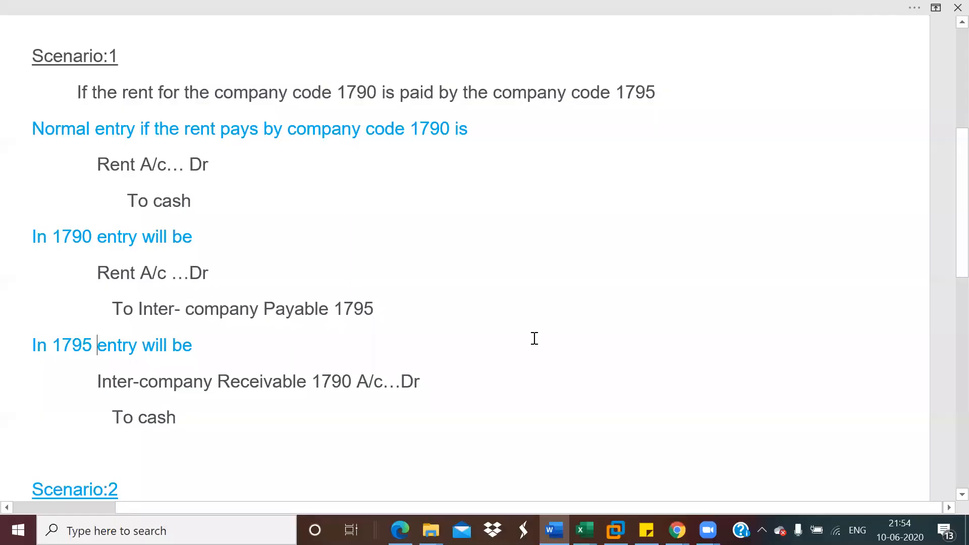
pyautogui.moveTo(584, 530)
pyautogui.click(636, 497)
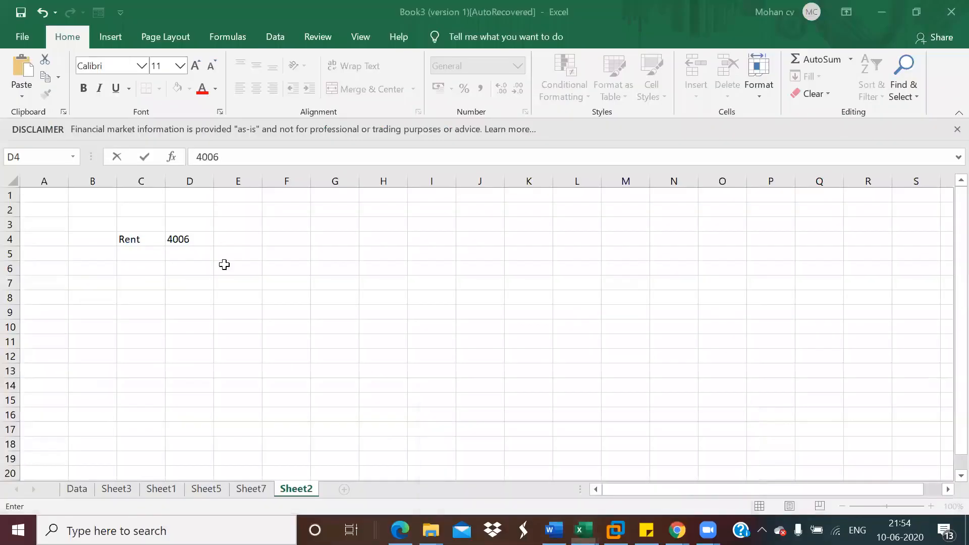
pyautogui.click(187, 255)
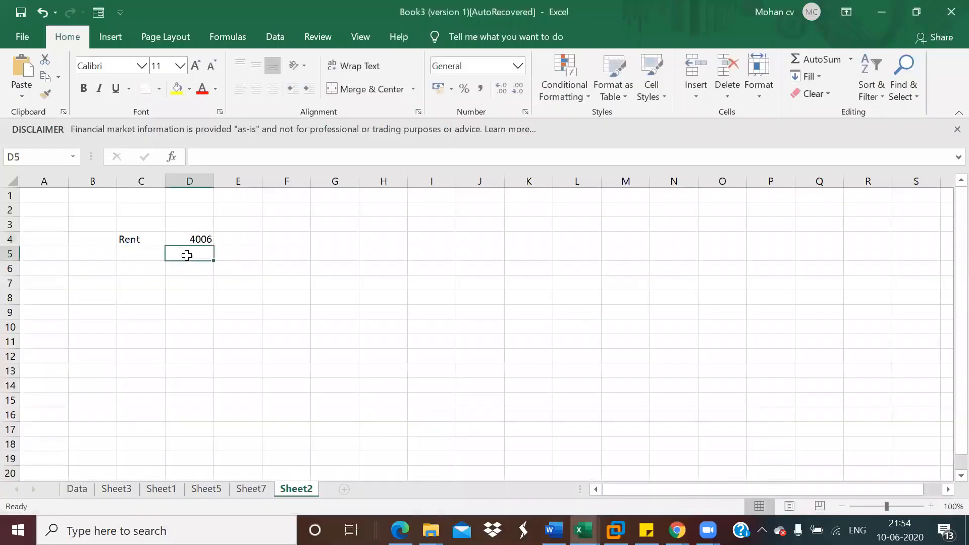
pyautogui.write('2706')
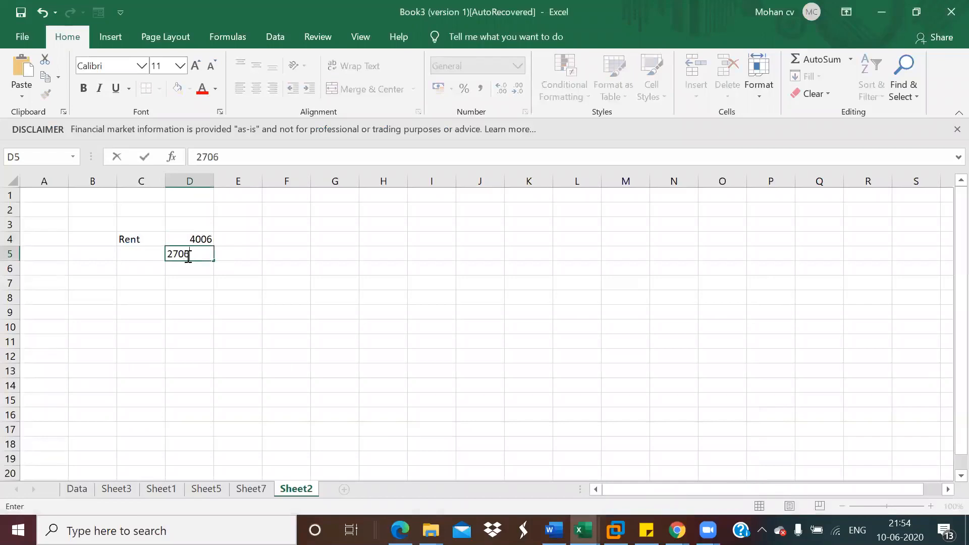
# - Label account 2706 as "in co pa 1795" in cell C5 and widen column C to fit the text
pyautogui.click(126, 261)
pyautogui.write('in co ')
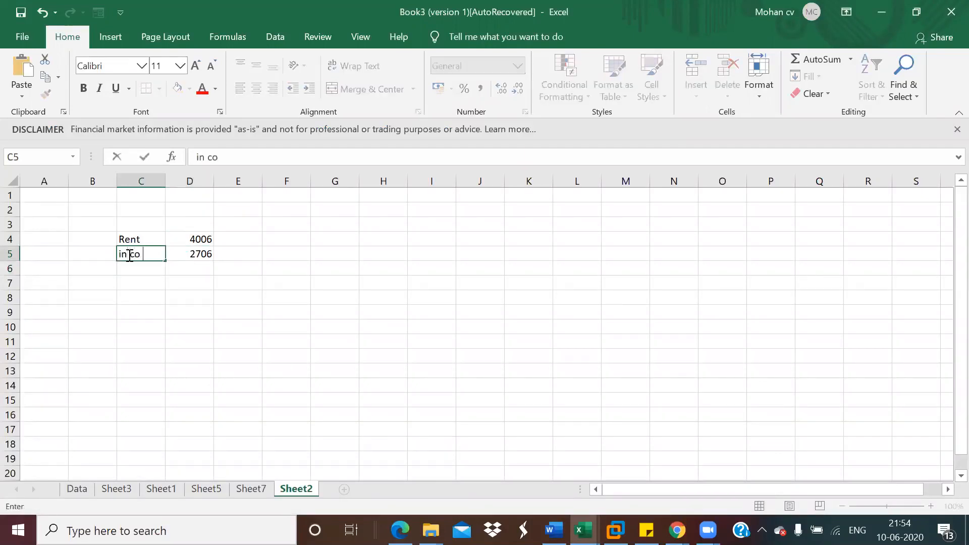
pyautogui.write('pa 1795')
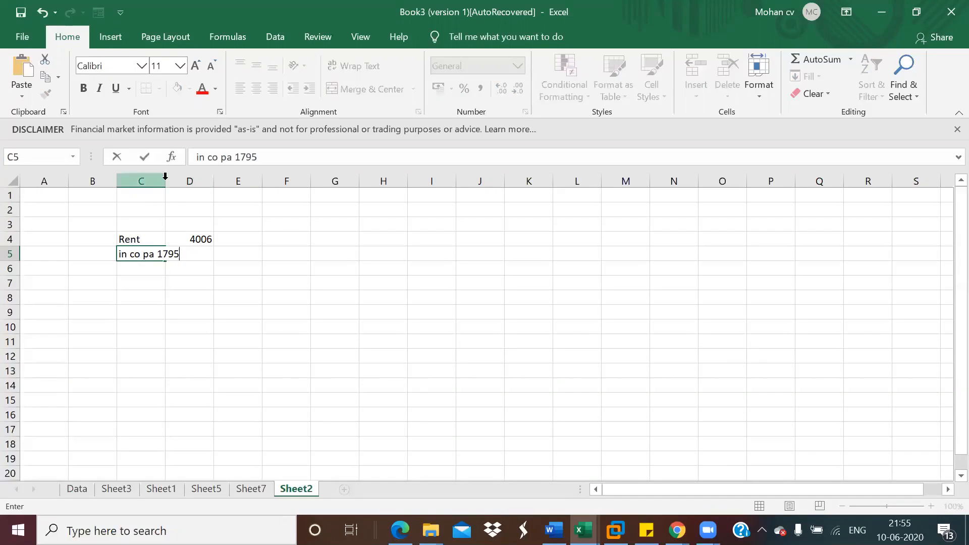
pyautogui.click(167, 178)
pyautogui.moveTo(165, 180); pyautogui.dragTo(182, 178)
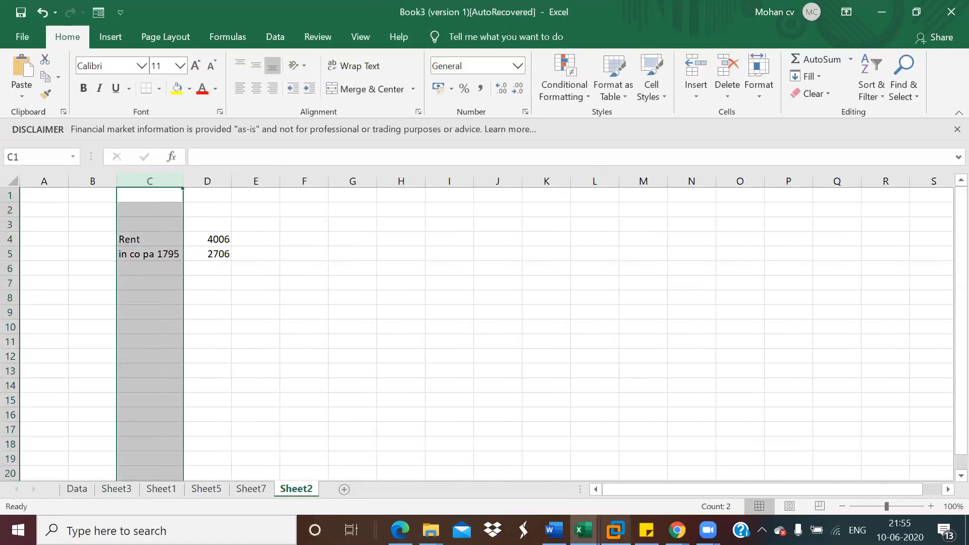
# - Review the Scenario 1 inter-company entries for company code 1795 in the Word document and return to the SAP session
pyautogui.moveTo(614, 530)
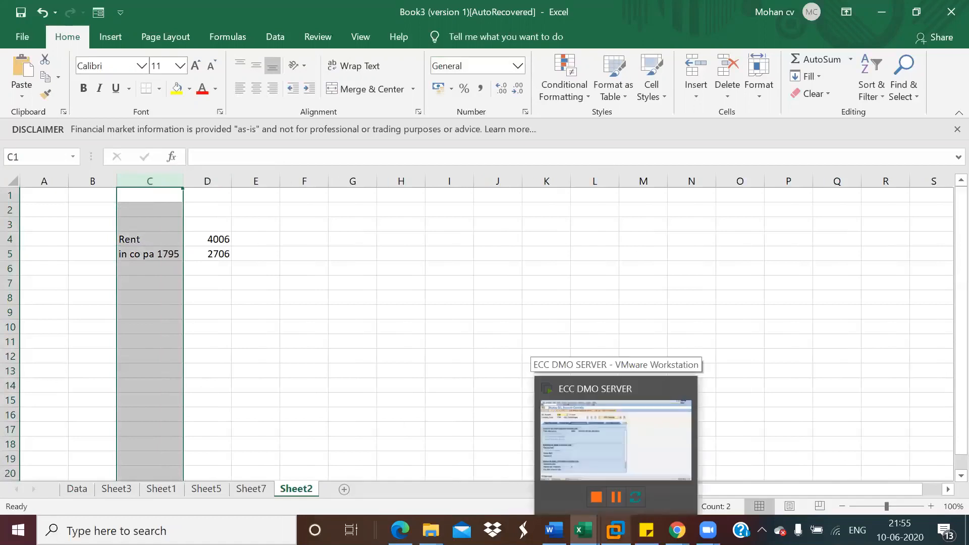
pyautogui.moveTo(554, 530)
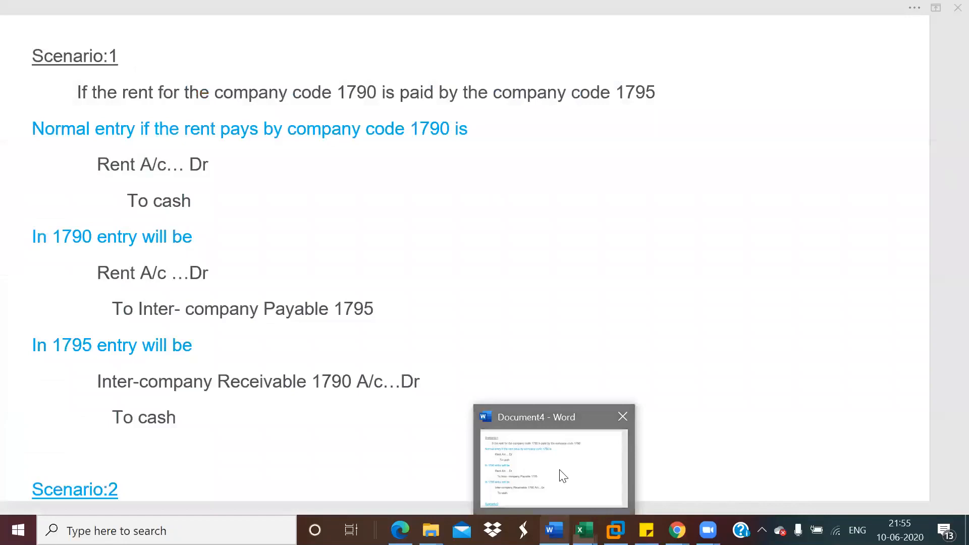
pyautogui.click(563, 477)
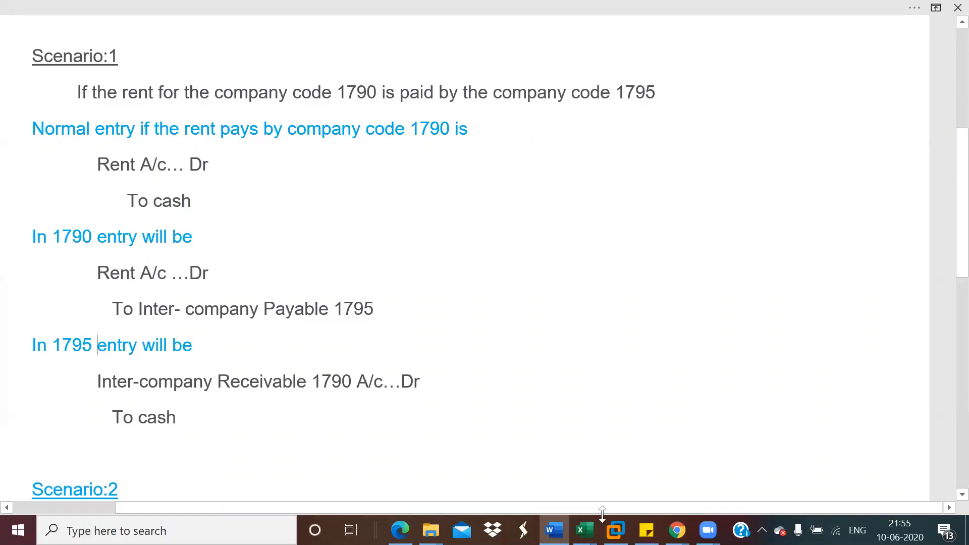
pyautogui.moveTo(615, 530)
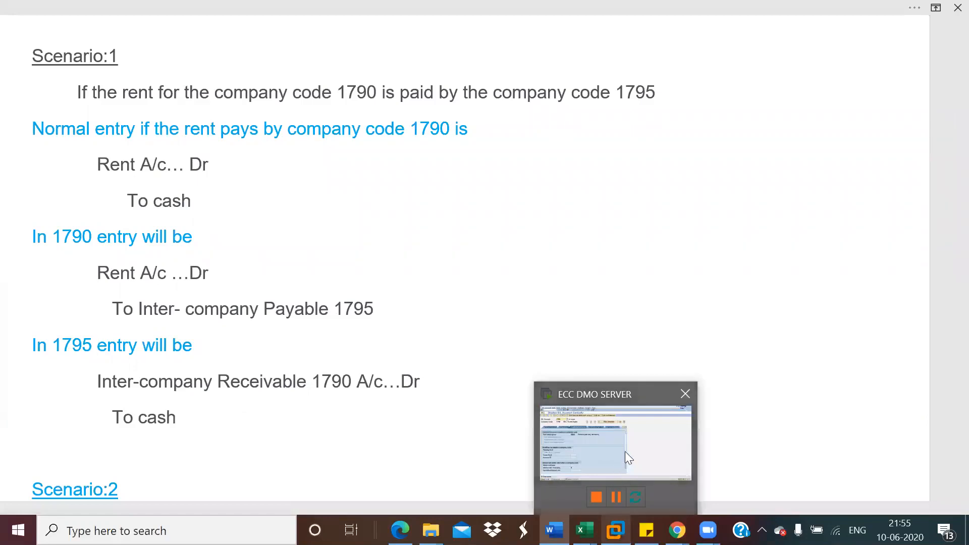
pyautogui.click(625, 451)
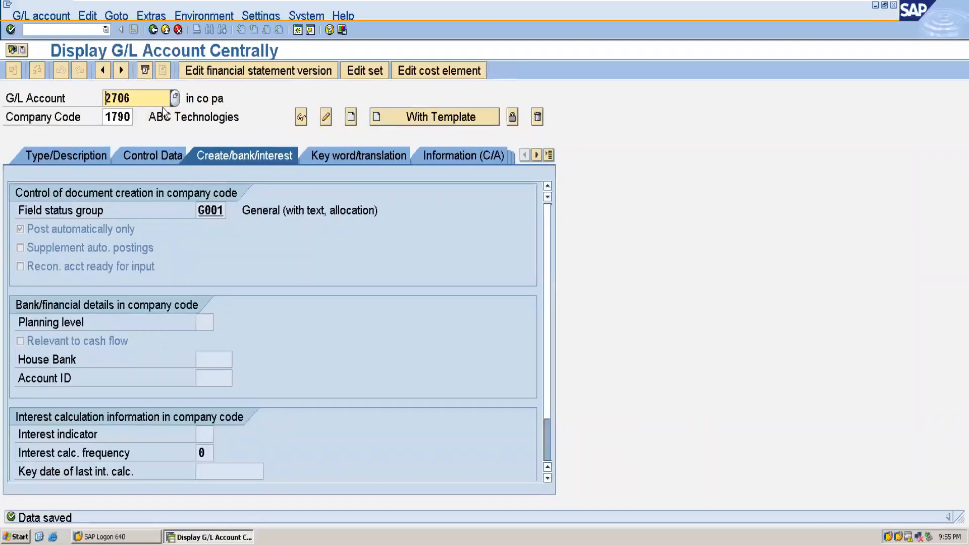
# - Set the G/L account to 1706 and the company code to 1795, and try to create the account
pyautogui.click(141, 97)
pyautogui.press('BackSpace')
pyautogui.press('BackSpace')
pyautogui.press('BackSpace')
pyautogui.press('BackSpace')
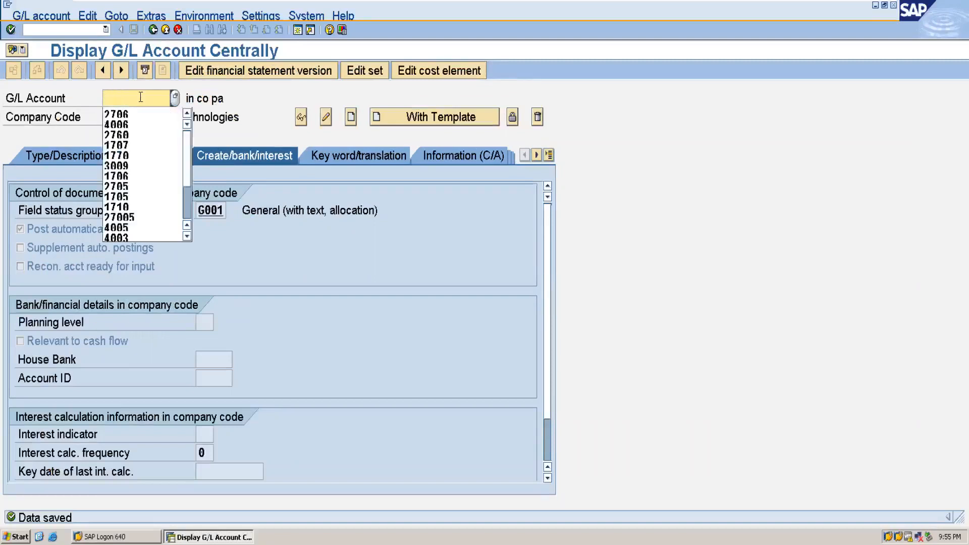
pyautogui.write('1')
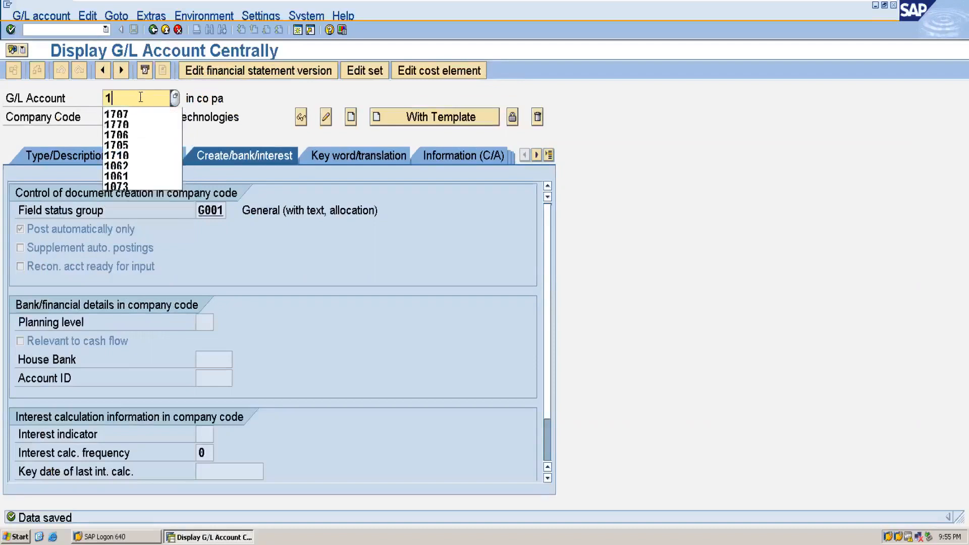
pyautogui.write('706')
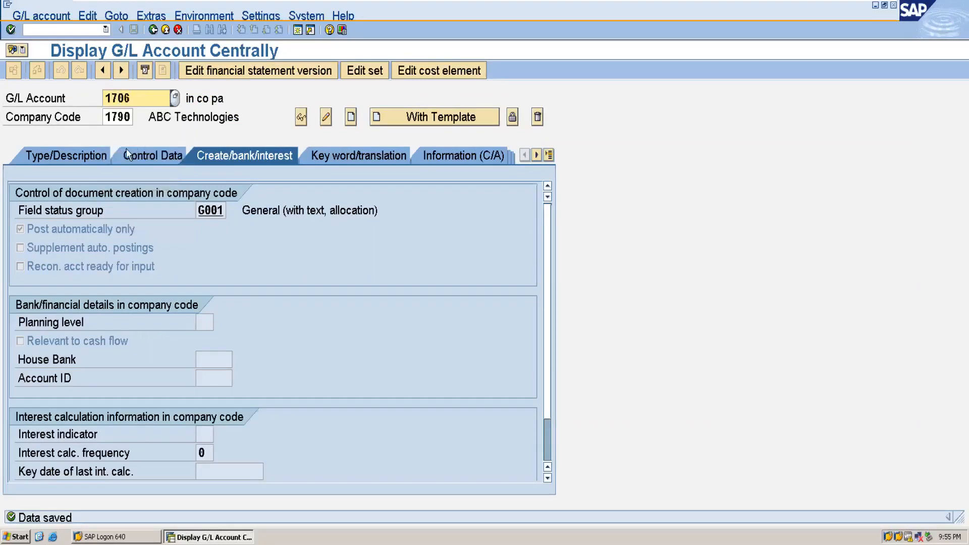
pyautogui.click(132, 117)
pyautogui.press('BackSpace')
pyautogui.write('5')
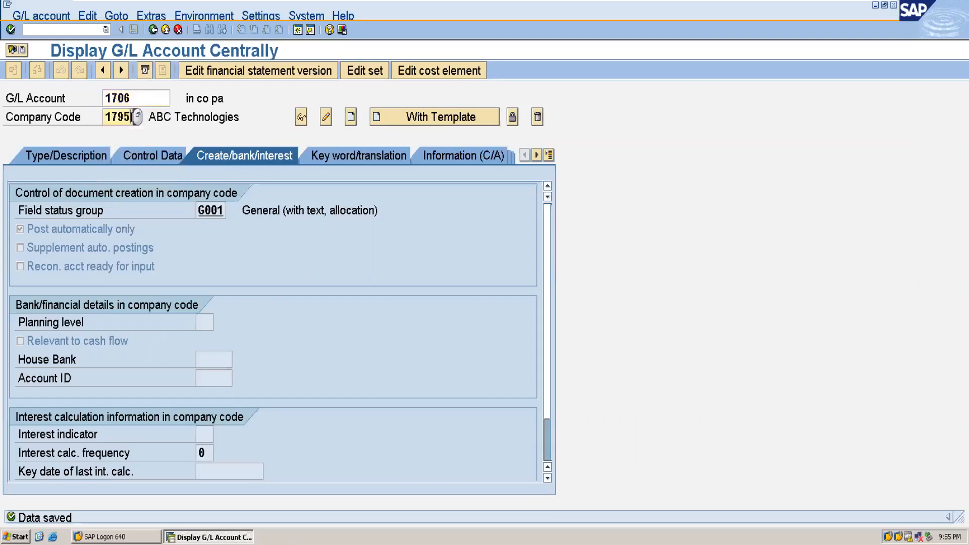
pyautogui.click(353, 124)
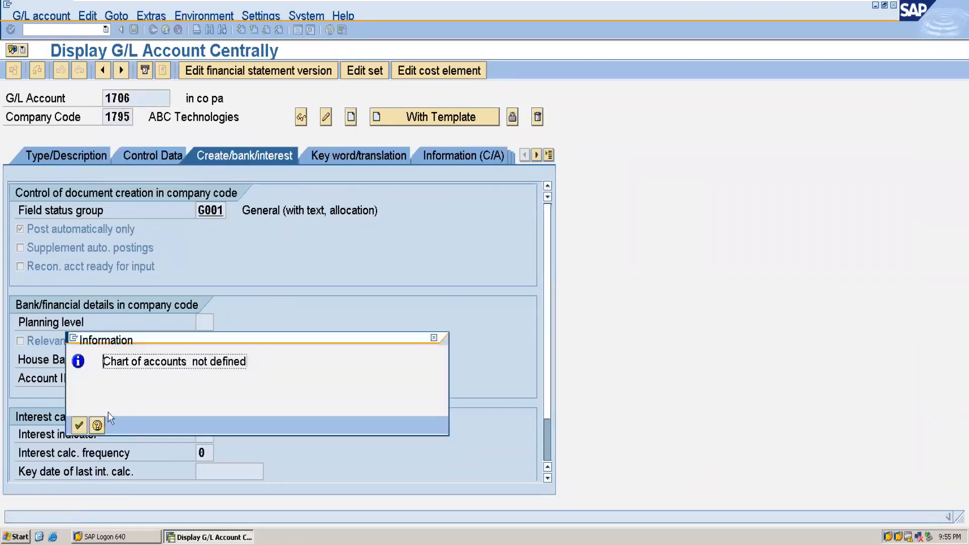
pyautogui.click(78, 427)
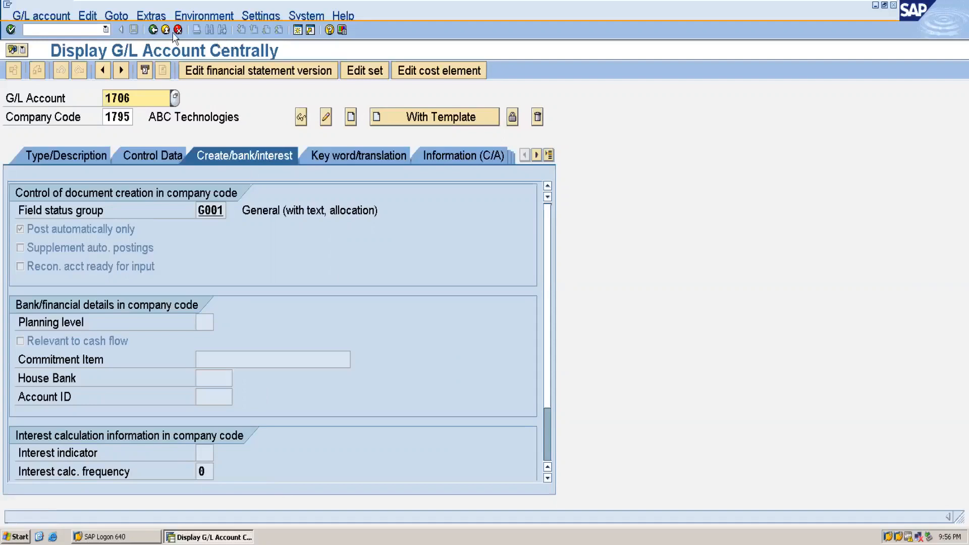
# - Run transaction OBY6 in a new SAP session and open the global data details of company code 1795
pyautogui.click(298, 30)
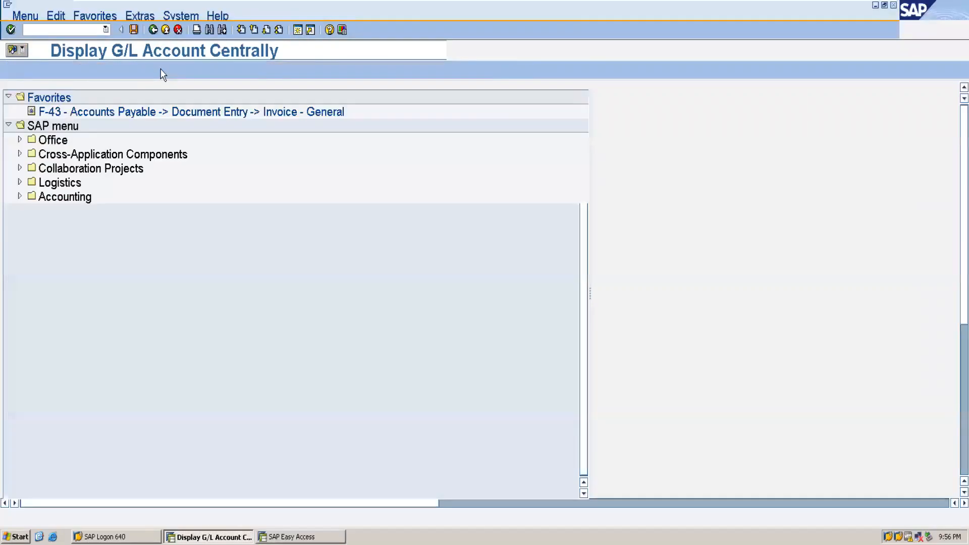
pyautogui.write('/NOBY6')
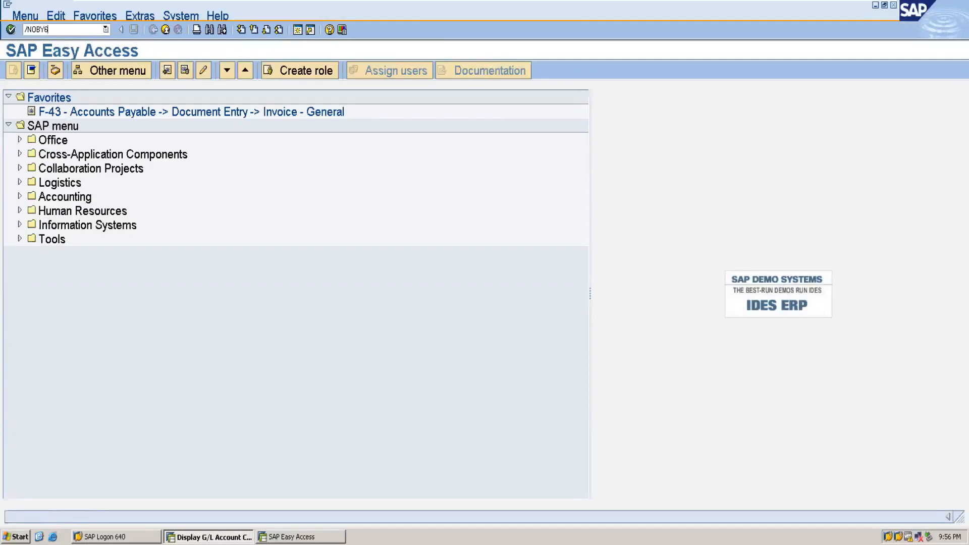
pyautogui.press('Return')
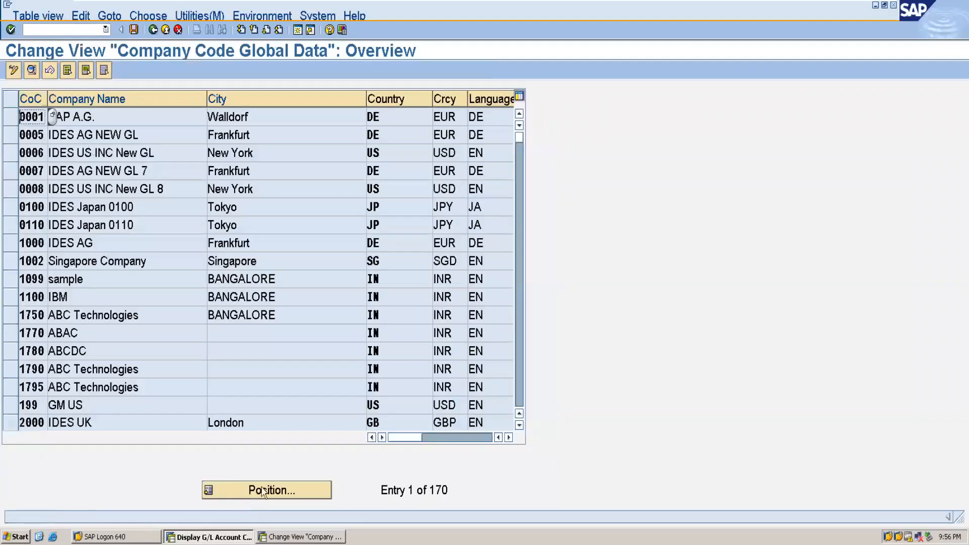
pyautogui.click(246, 491)
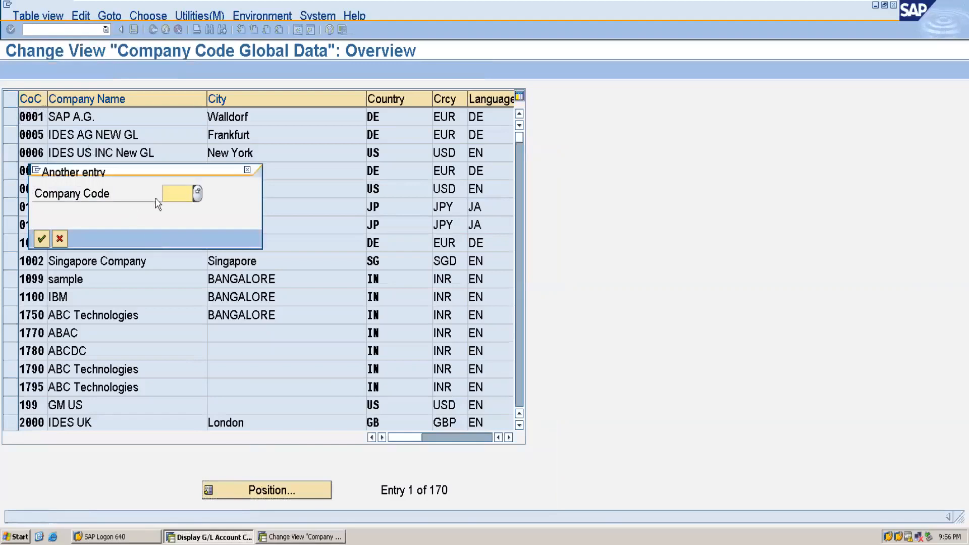
pyautogui.write('1795')
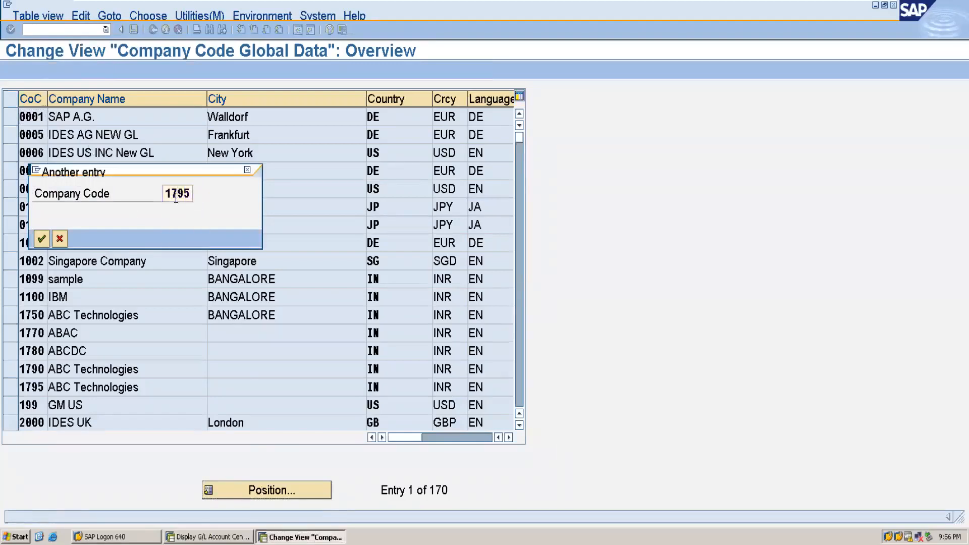
pyautogui.press('Return')
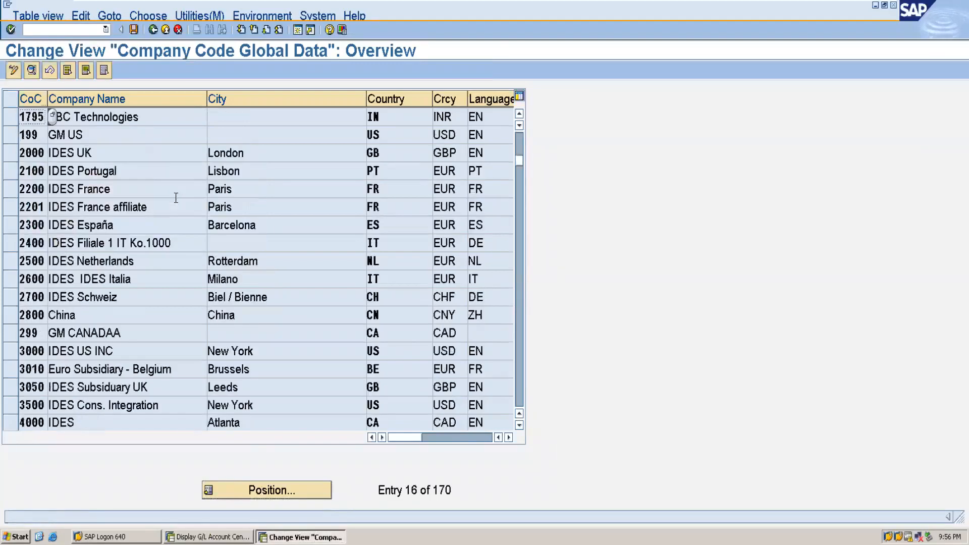
pyautogui.click(104, 117)
pyautogui.doubleClick(104, 116)
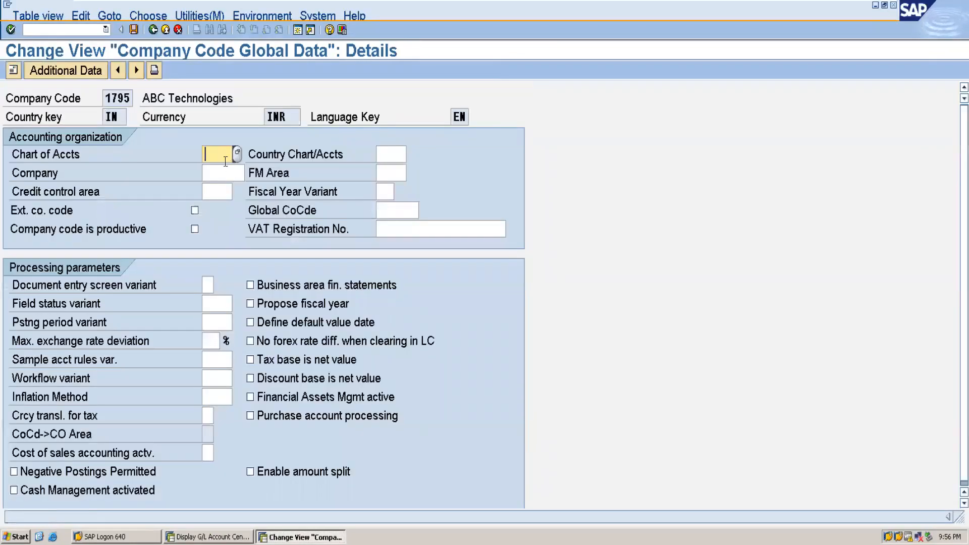
# - Assign chart of accounts ALLO, fiscal year variant M2, field status variant ALL5 and posting period variant M200 to company code 1795, and save under the customizing request
pyautogui.write('ALLO')
pyautogui.click(383, 191)
pyautogui.write('M2')
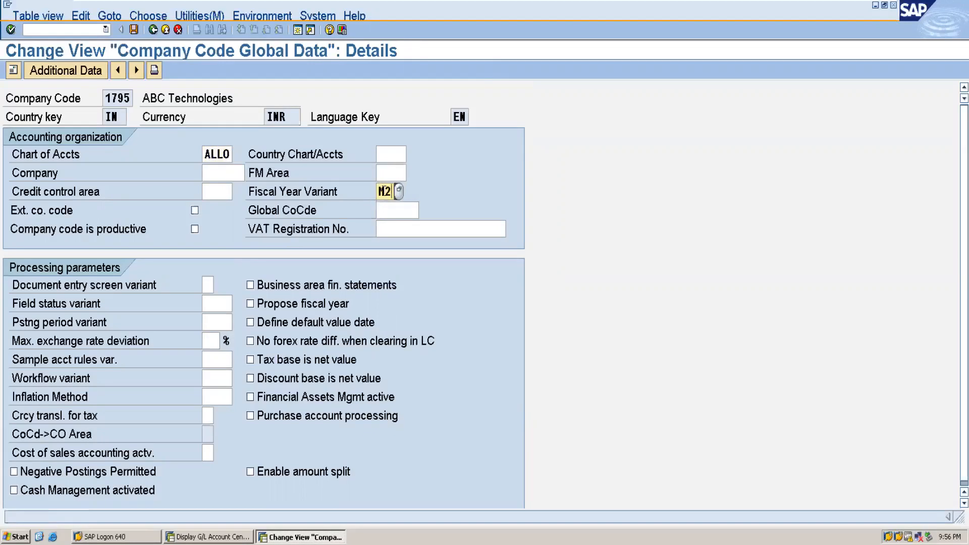
pyautogui.click(211, 304)
pyautogui.write('ALL5')
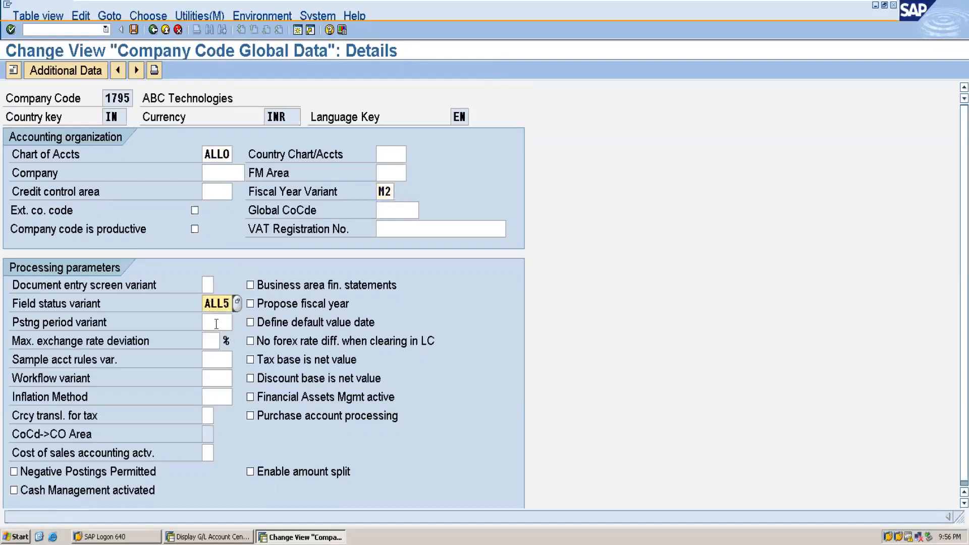
pyautogui.click(216, 324)
pyautogui.write('M200')
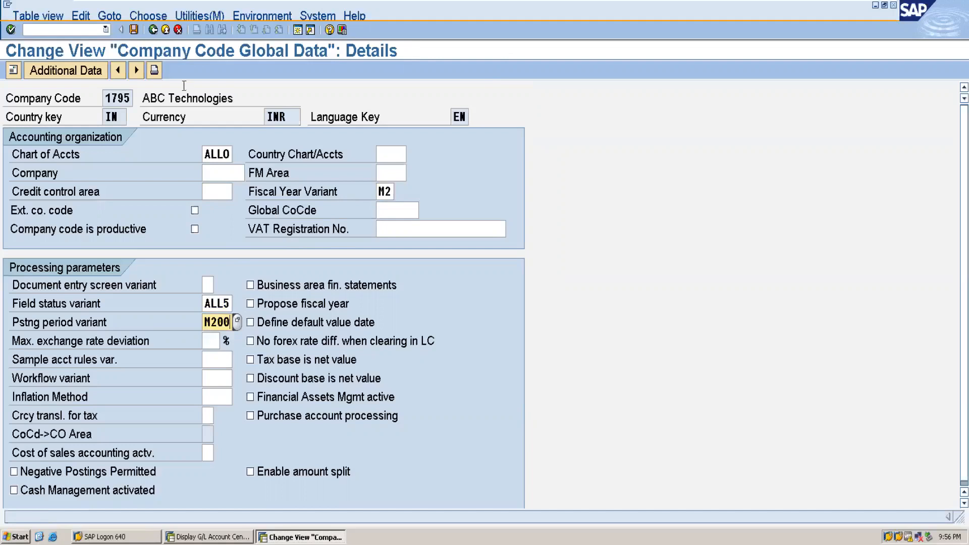
pyautogui.click(134, 30)
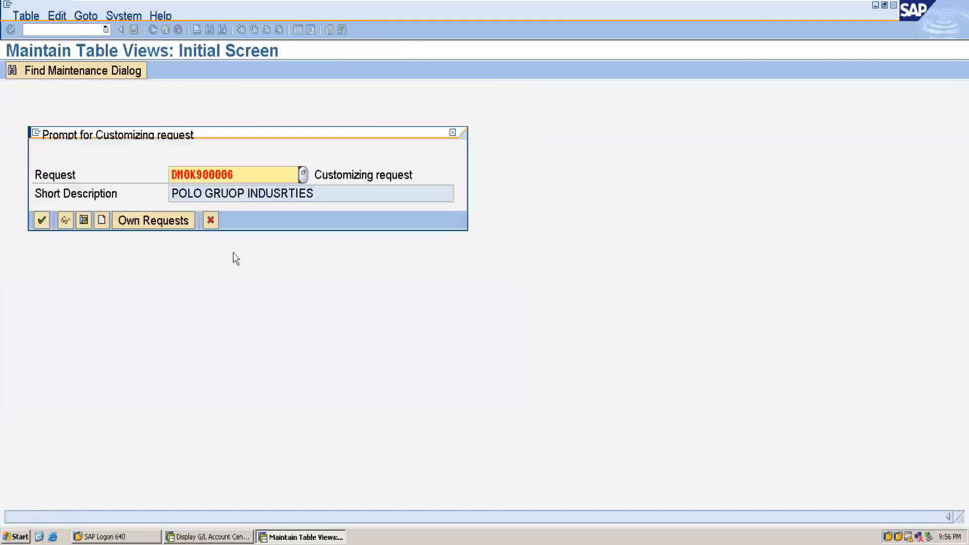
pyautogui.click(41, 221)
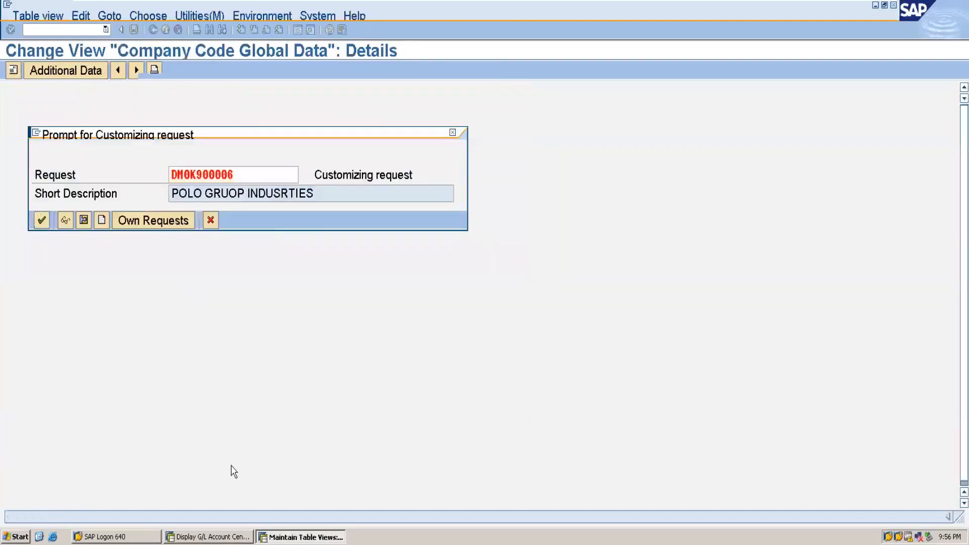
# - Return to the G/L account session, restart transaction FS00, and open account 1706 for creation in company code 1795
pyautogui.click(208, 536)
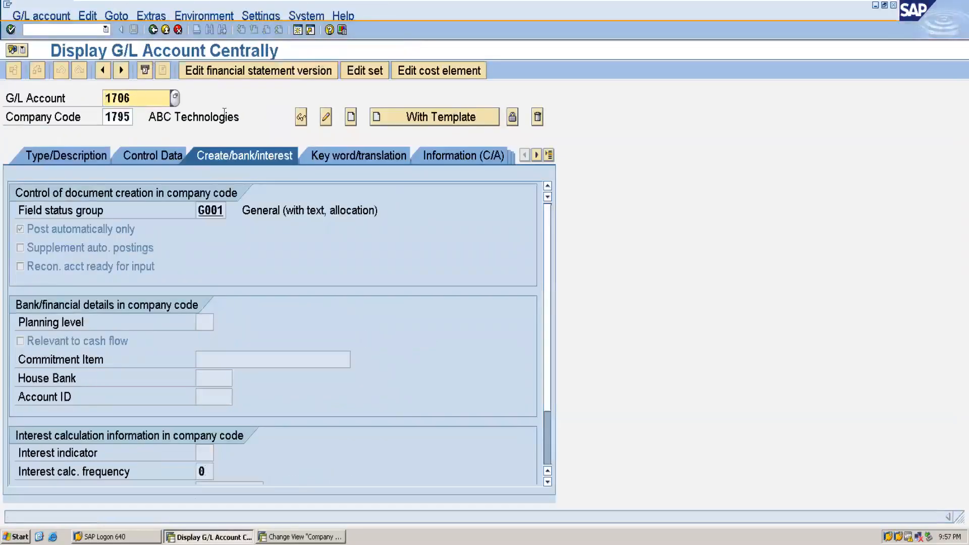
pyautogui.click(350, 117)
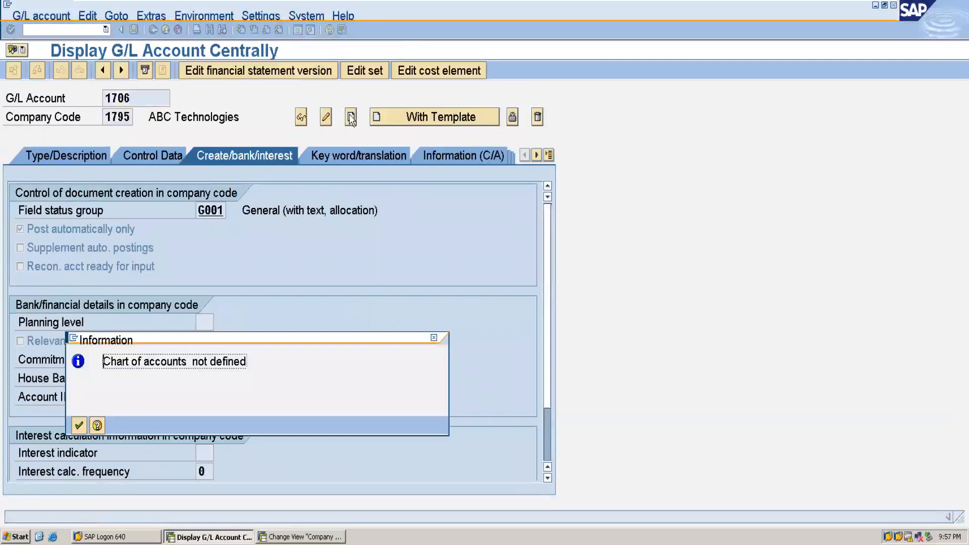
pyautogui.click(78, 426)
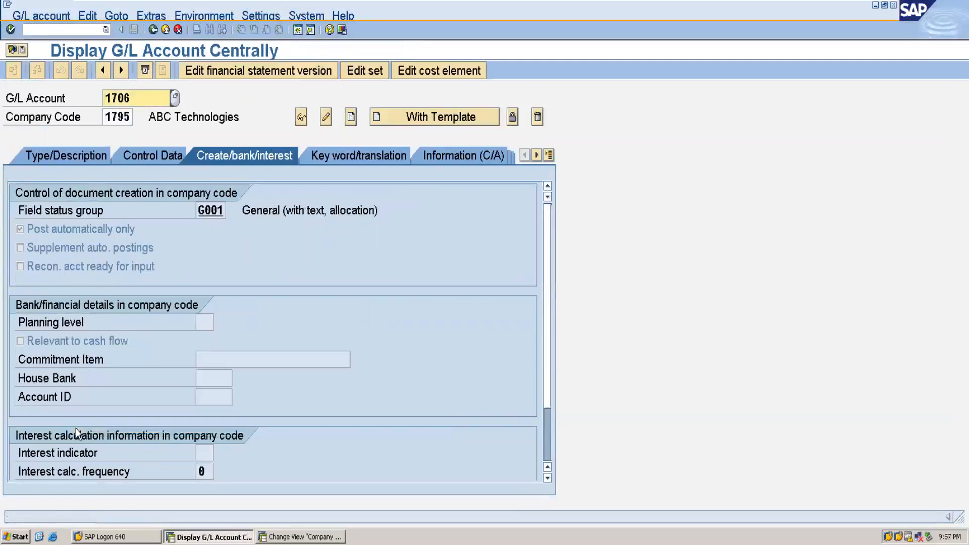
pyautogui.click(66, 28)
pyautogui.write('/NFS00')
pyautogui.press('Return')
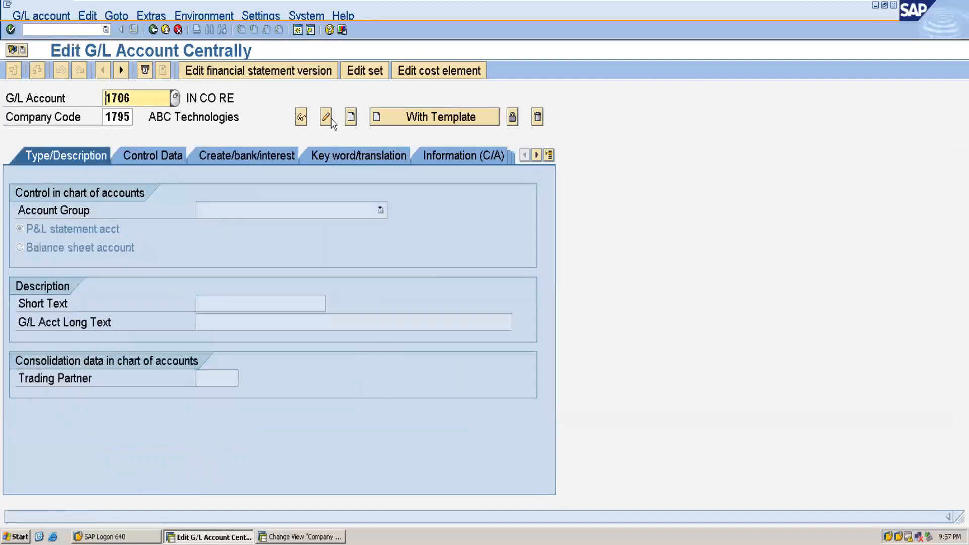
pyautogui.click(350, 124)
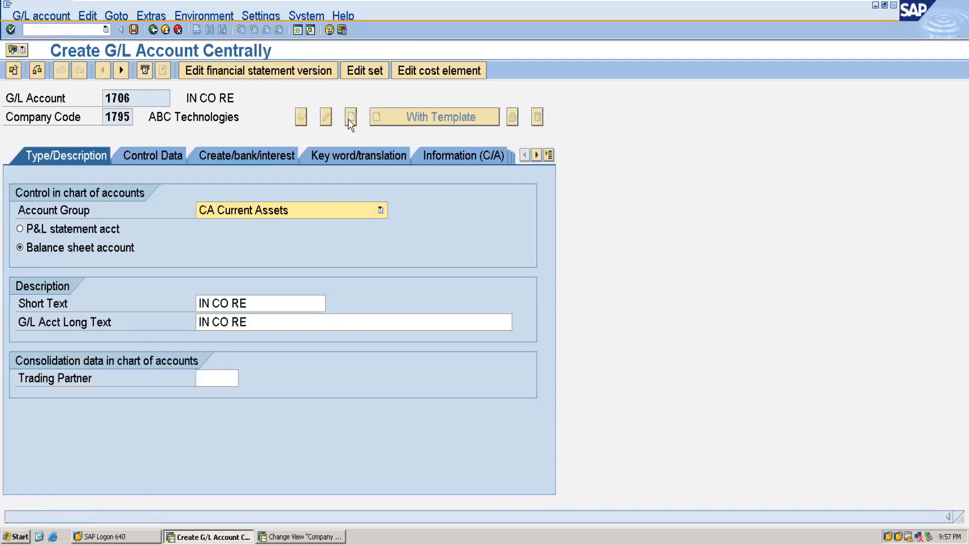
# - Replace the short text of G/L account 1706 with "inter co receivab"
pyautogui.click(257, 303)
pyautogui.press('BackSpace')
pyautogui.press('BackSpace')
pyautogui.press('BackSpace')
pyautogui.press('BackSpace')
pyautogui.press('BackSpace')
pyautogui.press('BackSpace')
pyautogui.press('BackSpace')
pyautogui.press('BackSpace')
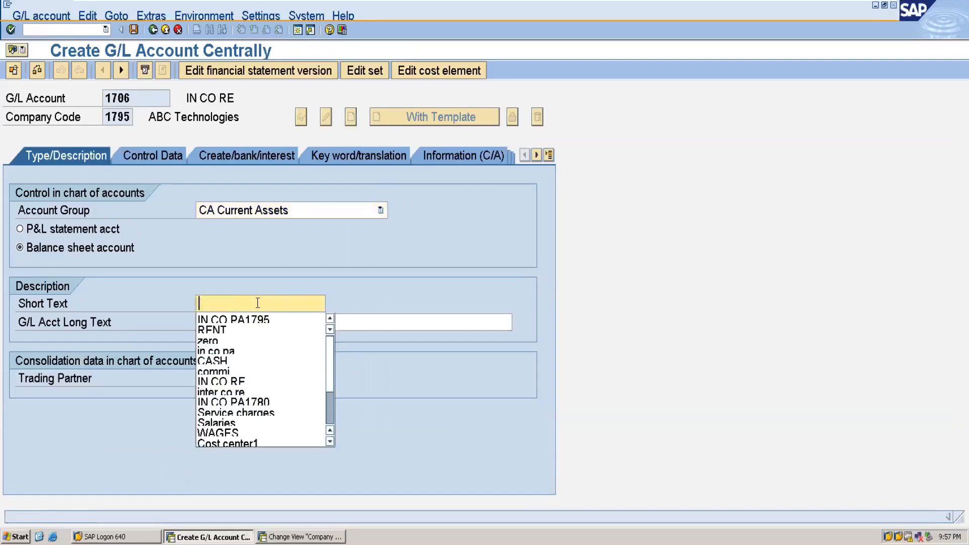
pyautogui.write('in')
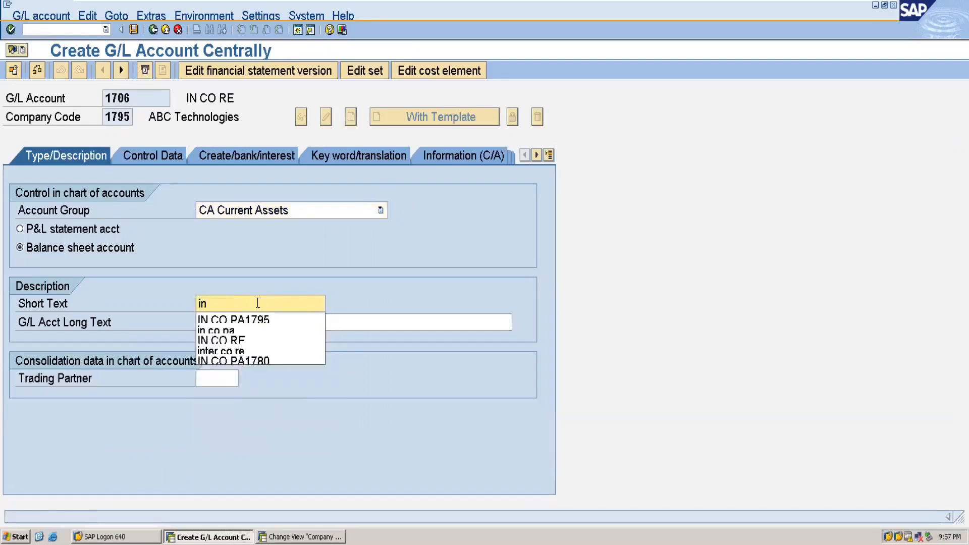
pyautogui.write('ter co receivab')
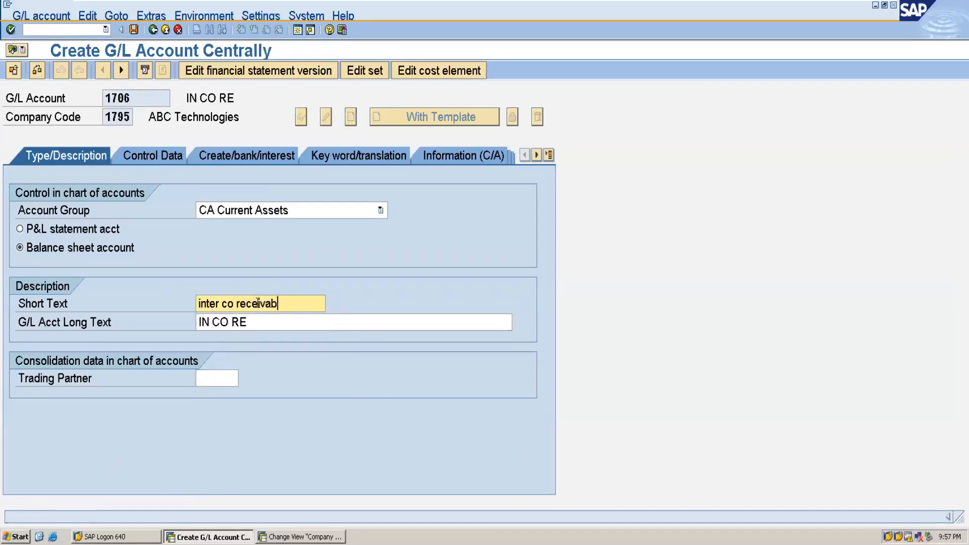
# - Replace the long text of G/L account 1706 with "Intercompany receivable 1790"
pyautogui.click(267, 326)
pyautogui.press('BackSpace')
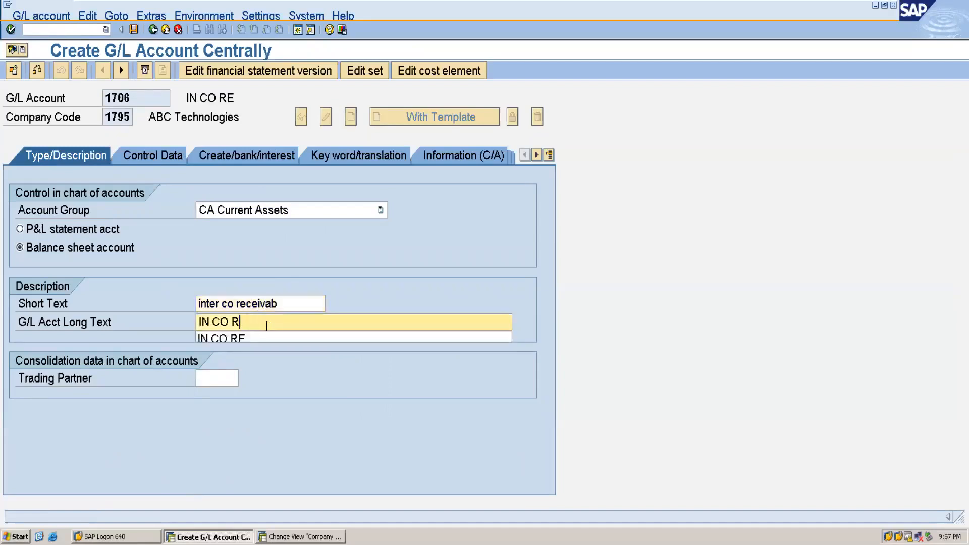
pyautogui.press('BackSpace')
pyautogui.press('BackSpace')
pyautogui.press('BackSpace')
pyautogui.press('BackSpace')
pyautogui.press('BackSpace')
pyautogui.press('BackSpace')
pyautogui.press('BackSpace')
pyautogui.write('Intercompany receivable')
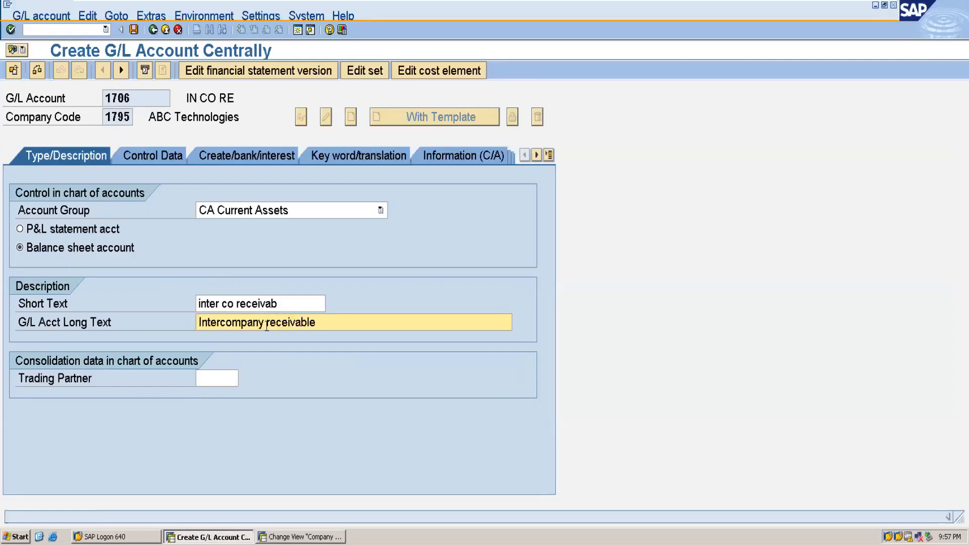
pyautogui.write(' 1790')
# - In the control data of account 1706, enable only balances in local currency and line item display, and set the sort key to 001
pyautogui.click(154, 157)
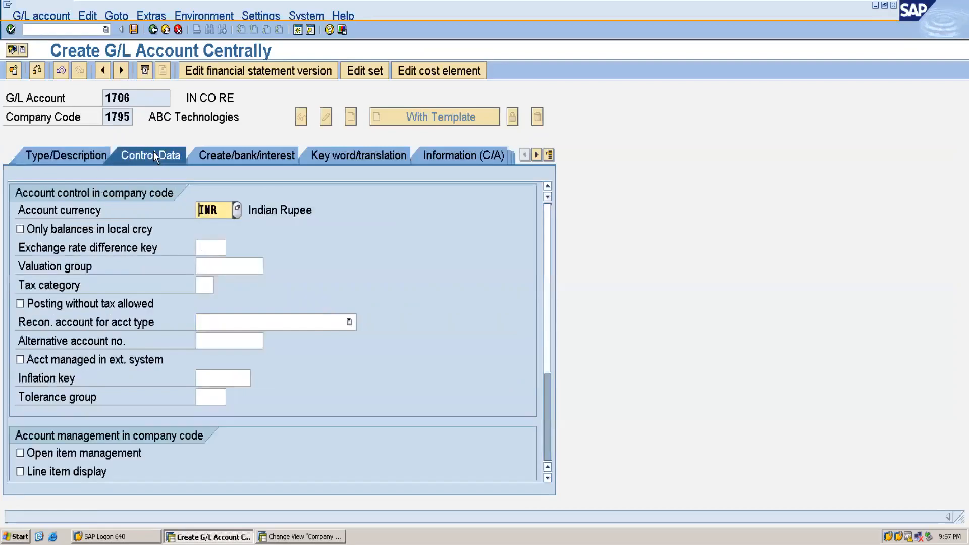
pyautogui.click(84, 231)
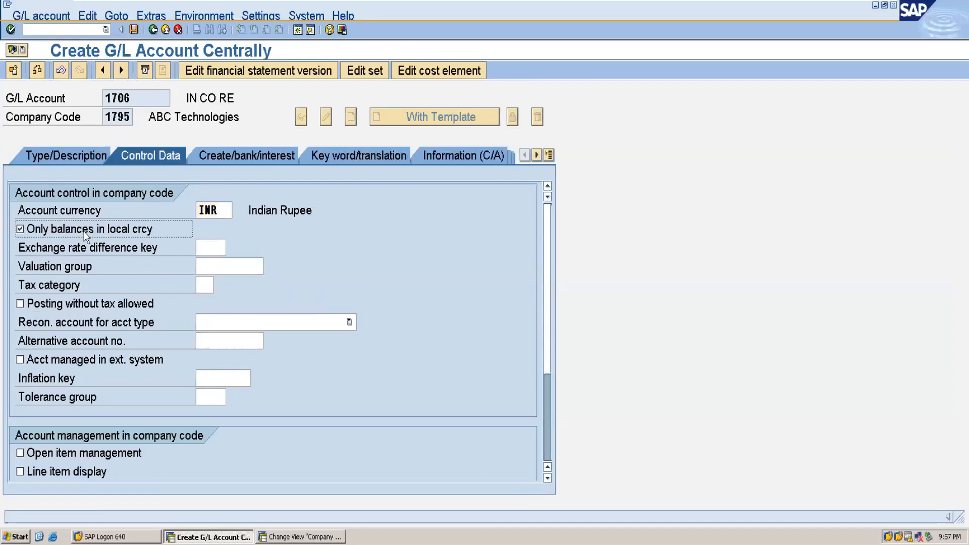
pyautogui.click(95, 474)
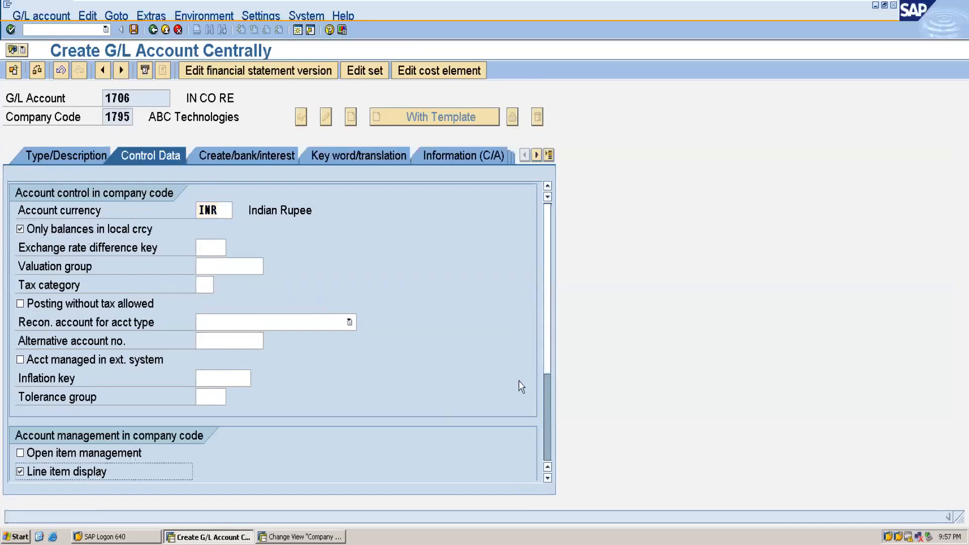
pyautogui.scroll(-3, 550, 386)
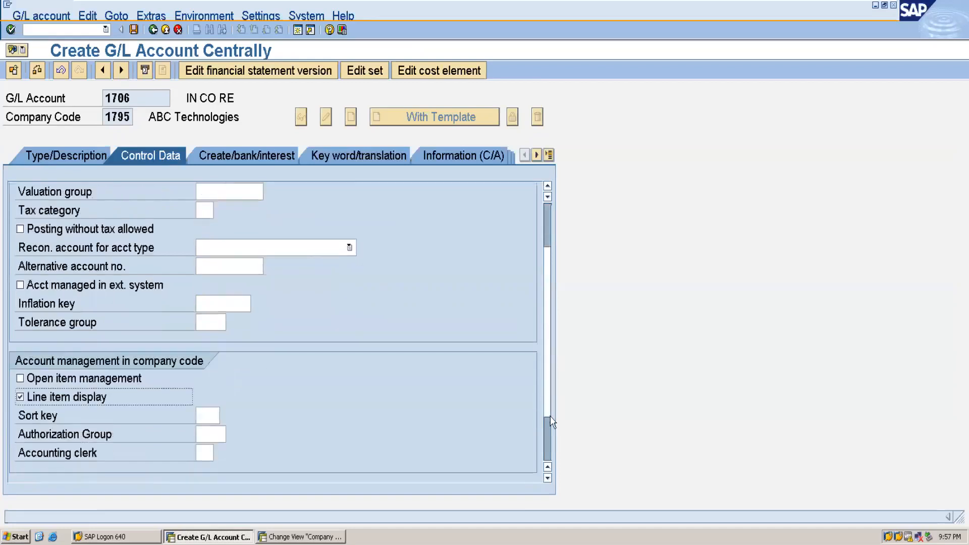
pyautogui.click(206, 396)
pyautogui.write('001')
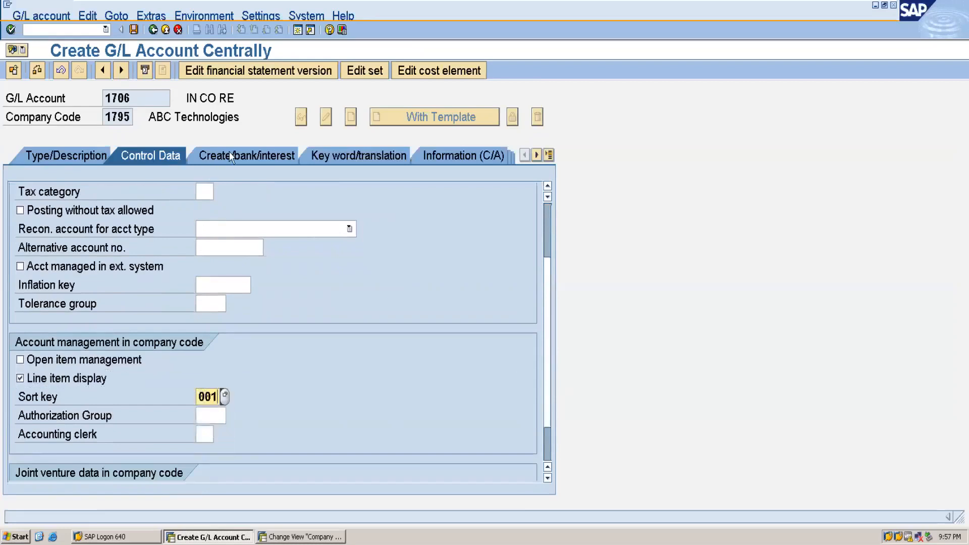
# - Assign field status group G001 to account 1706, enable Post automatically only, and save the account
pyautogui.click(230, 157)
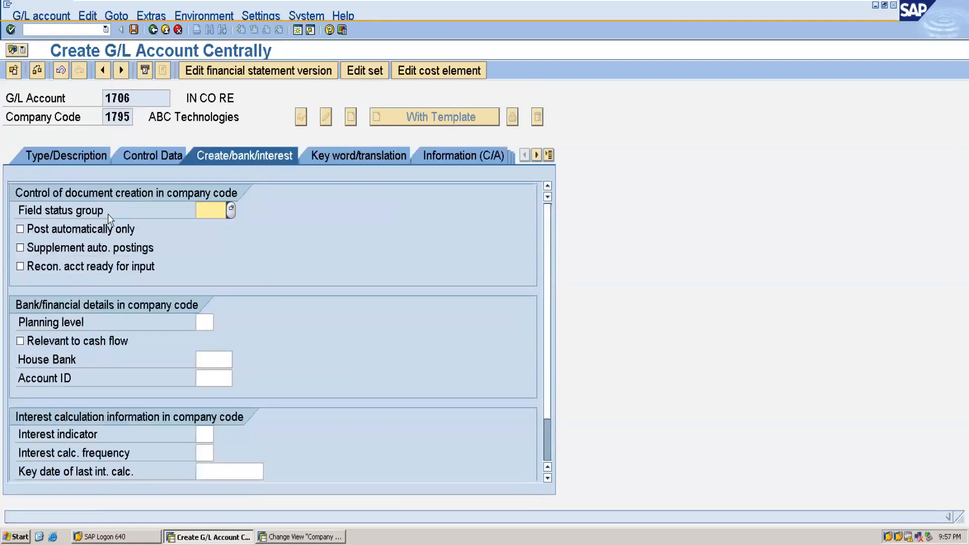
pyautogui.write('g00')
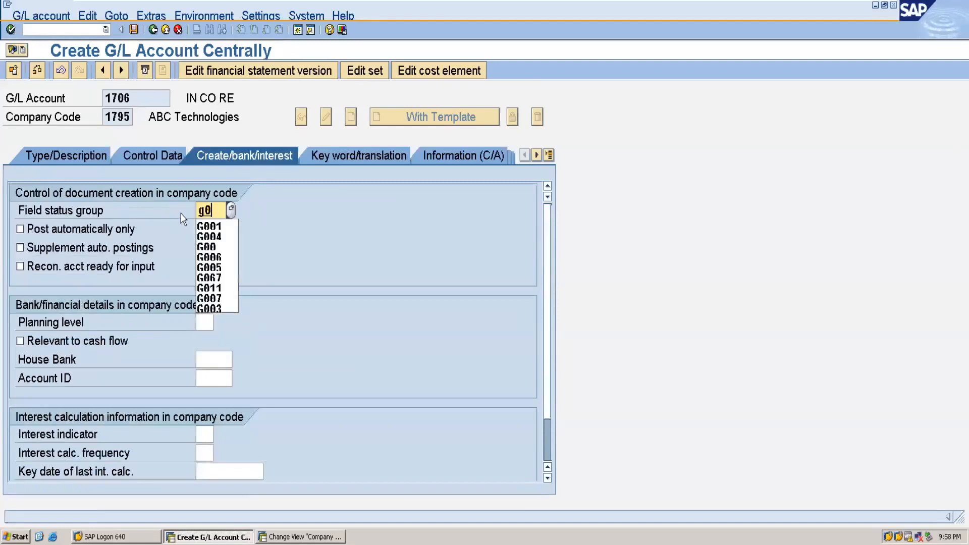
pyautogui.click(209, 226)
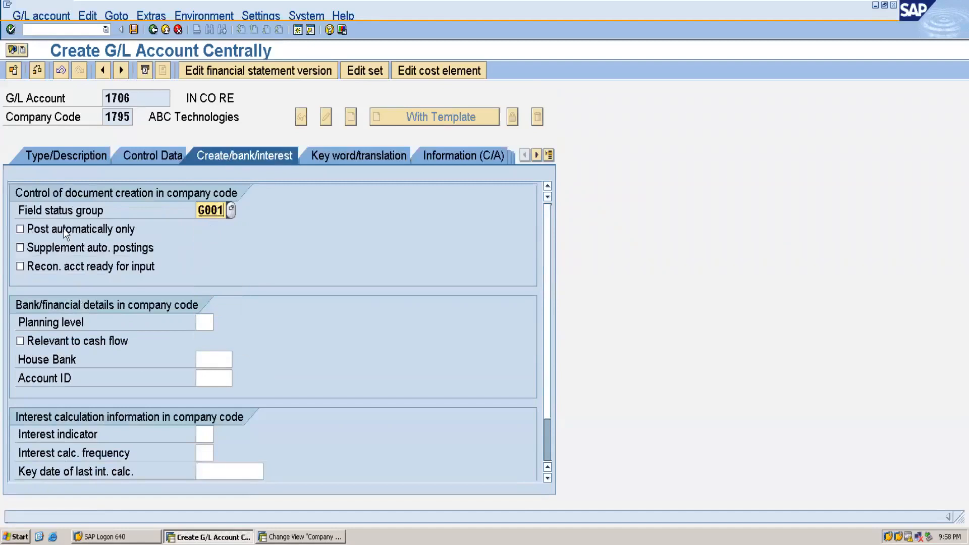
pyautogui.press('Tab')
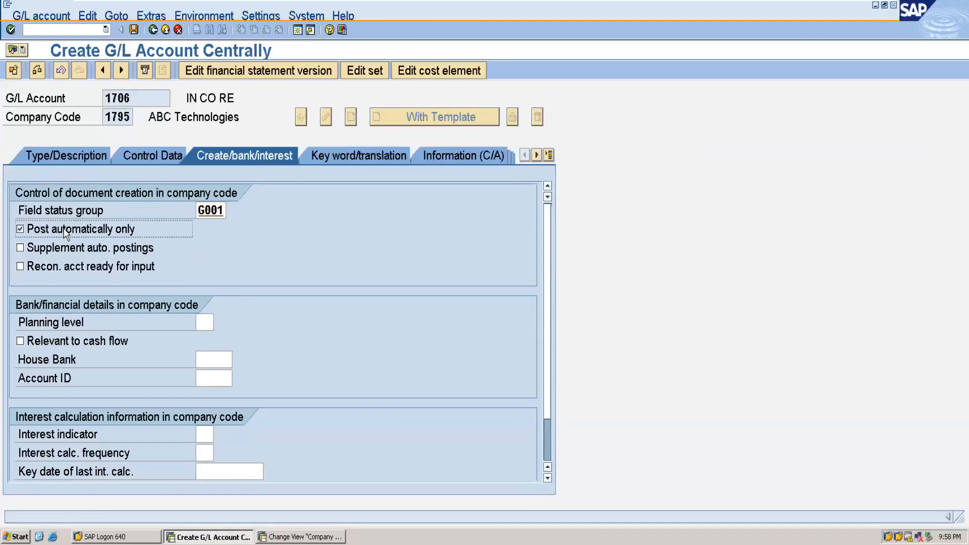
pyautogui.click(134, 30)
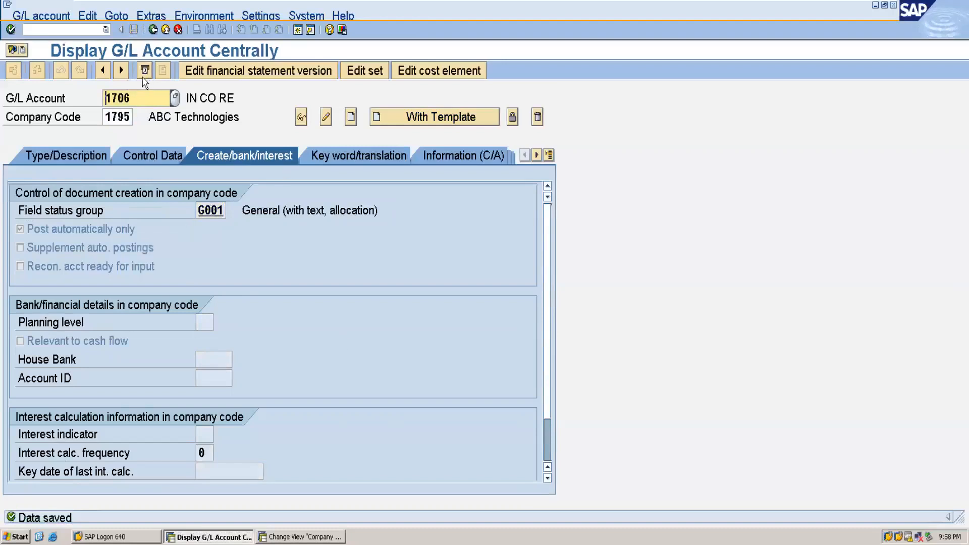
# - Switch to the Book3 workbook in Excel and enter account number 1706 in cell D11 of Sheet2
pyautogui.moveTo(684, 4)
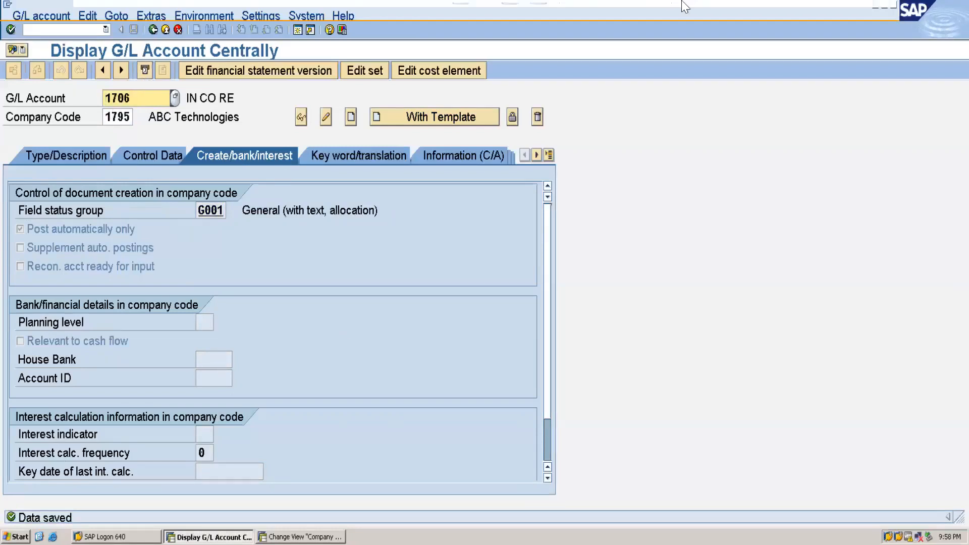
pyautogui.click(840, 10)
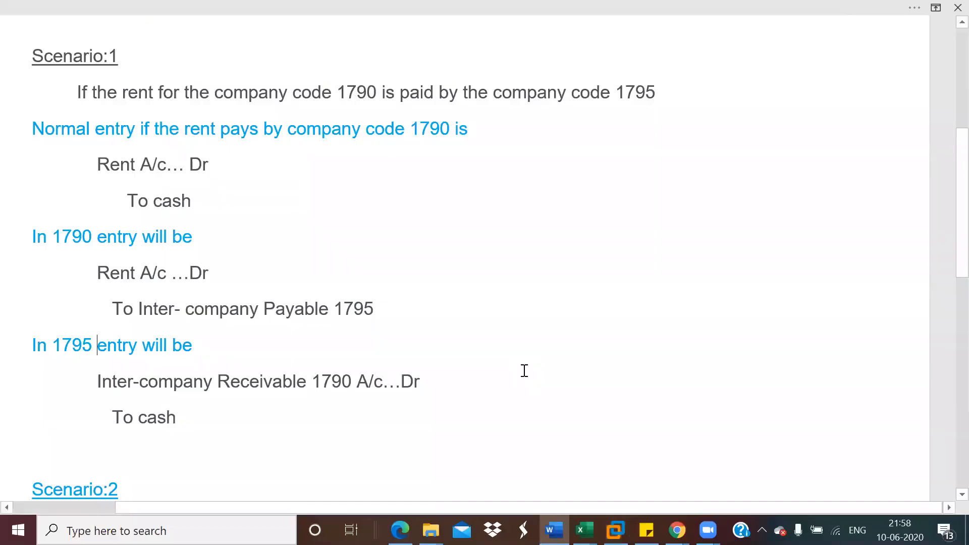
pyautogui.moveTo(581, 530)
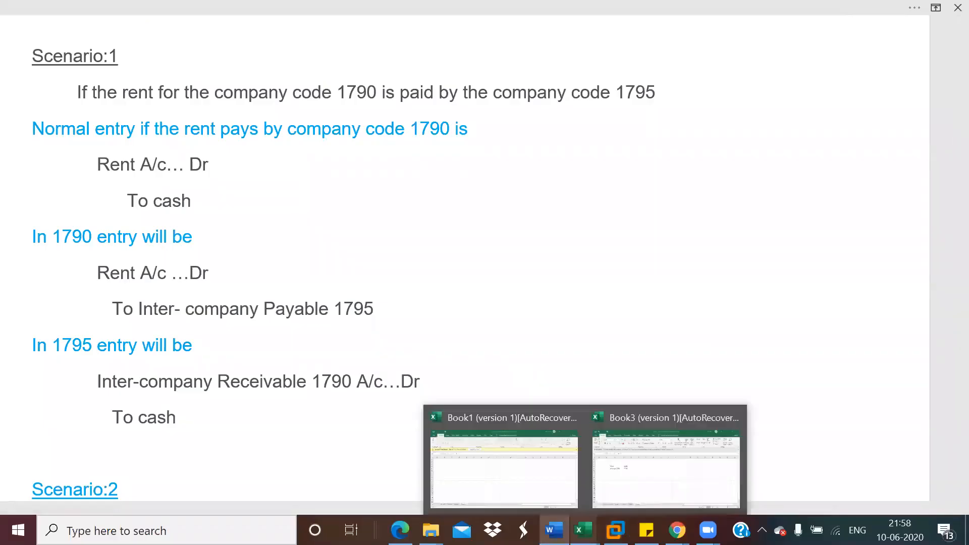
pyautogui.click(649, 478)
pyautogui.click(214, 271)
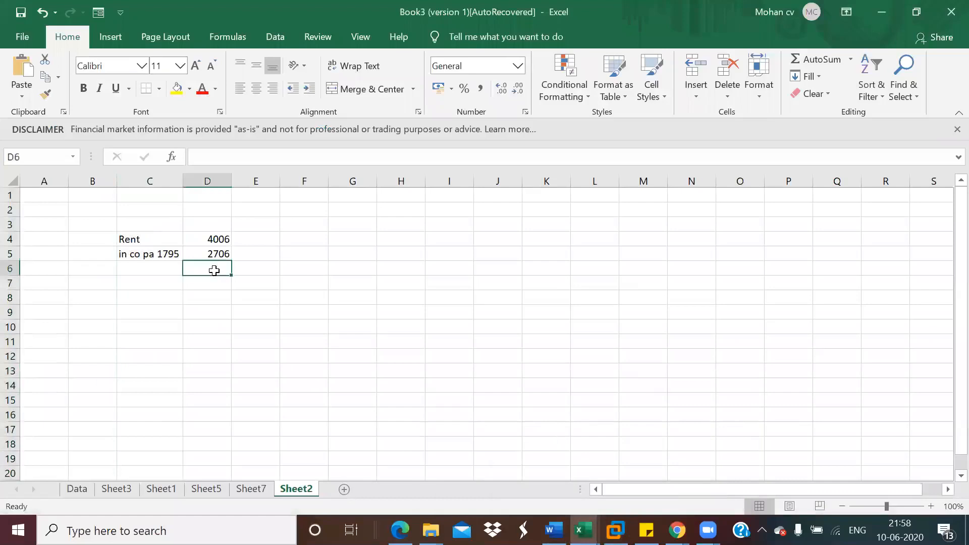
pyautogui.write('2706')
pyautogui.hotkey('ctrl', 'z')
pyautogui.click(212, 337)
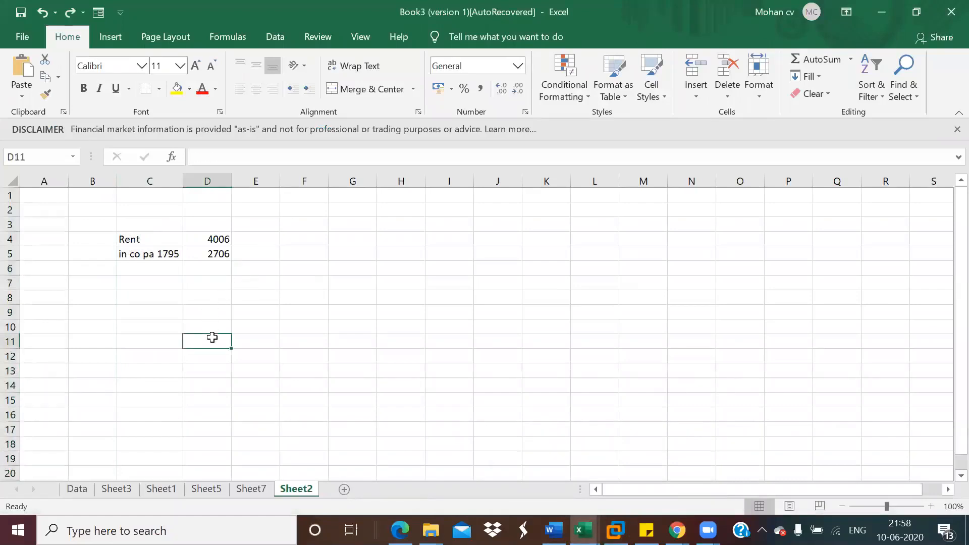
pyautogui.write('1706')
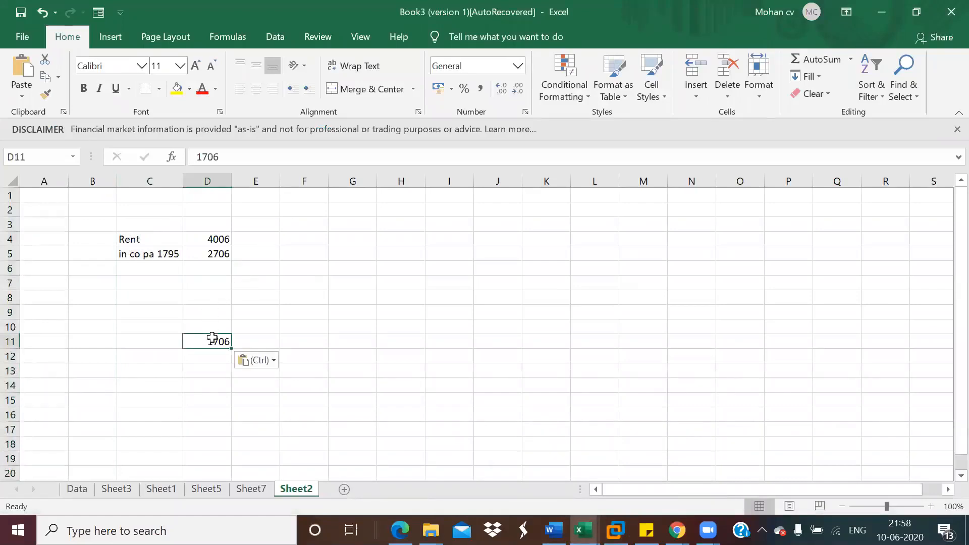
# - Label the 1706 entry with company code 1795 in B11 and "In co re 1790" in C11
pyautogui.click(83, 340)
pyautogui.write('1795')
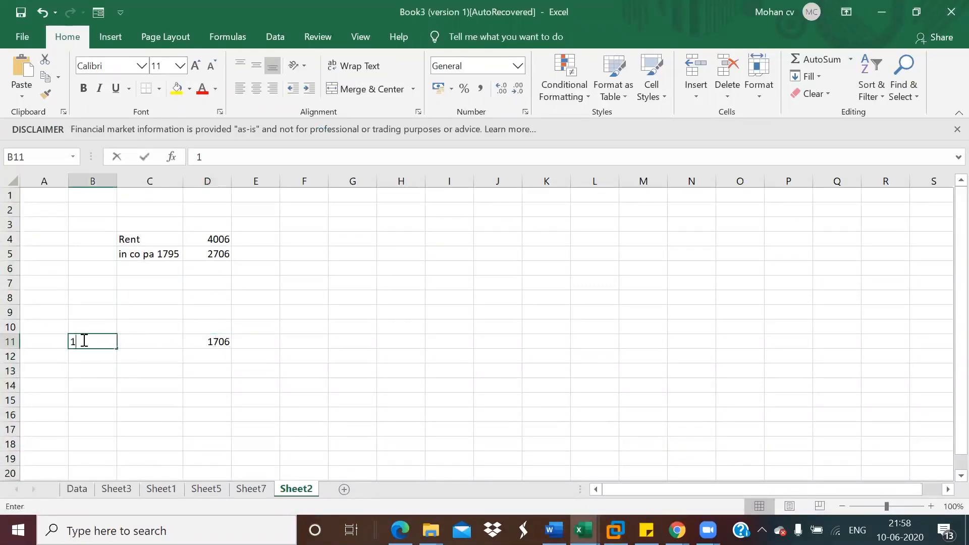
pyautogui.click(147, 340)
pyautogui.write('In')
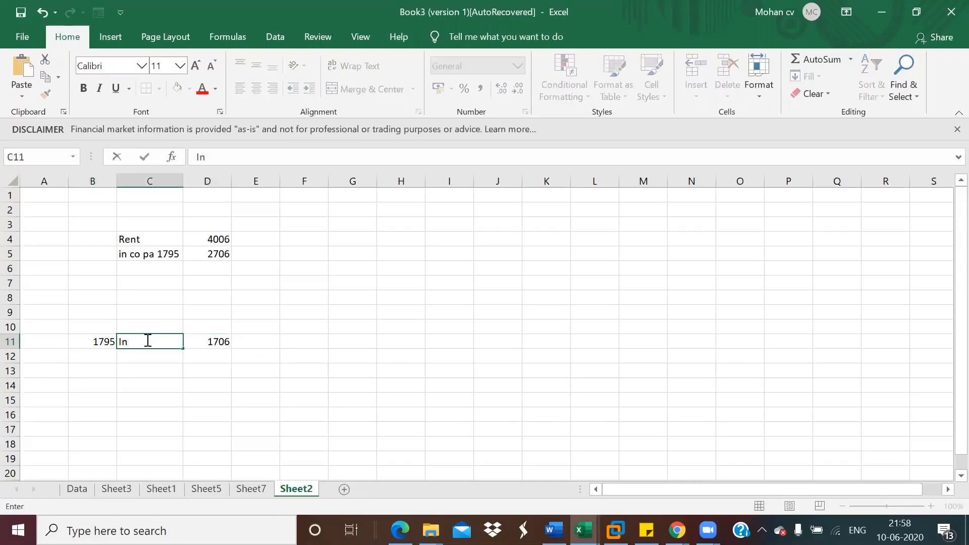
pyautogui.write(' co re 1790')
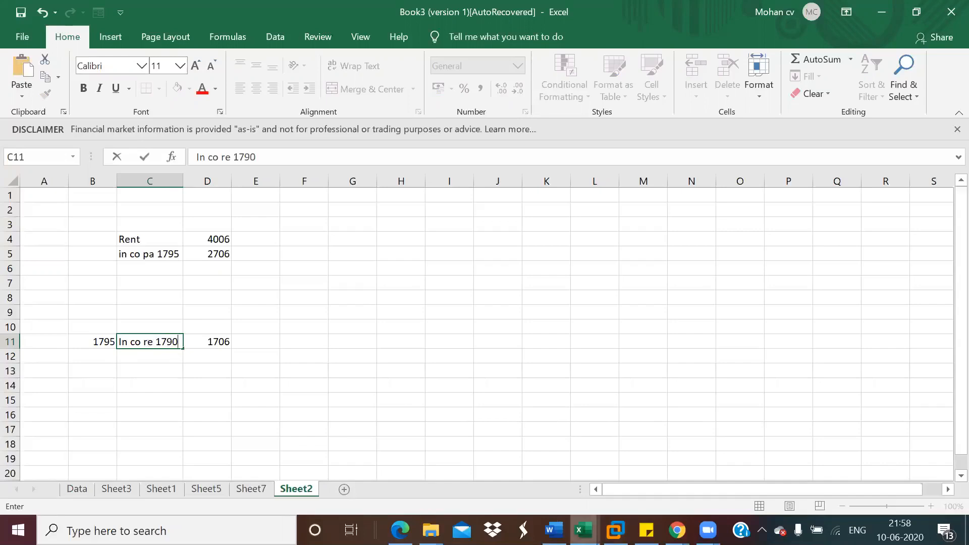
# - Return to the SAP G/L account session and start creating account 1711 in company code 1795
pyautogui.click(599, 497)
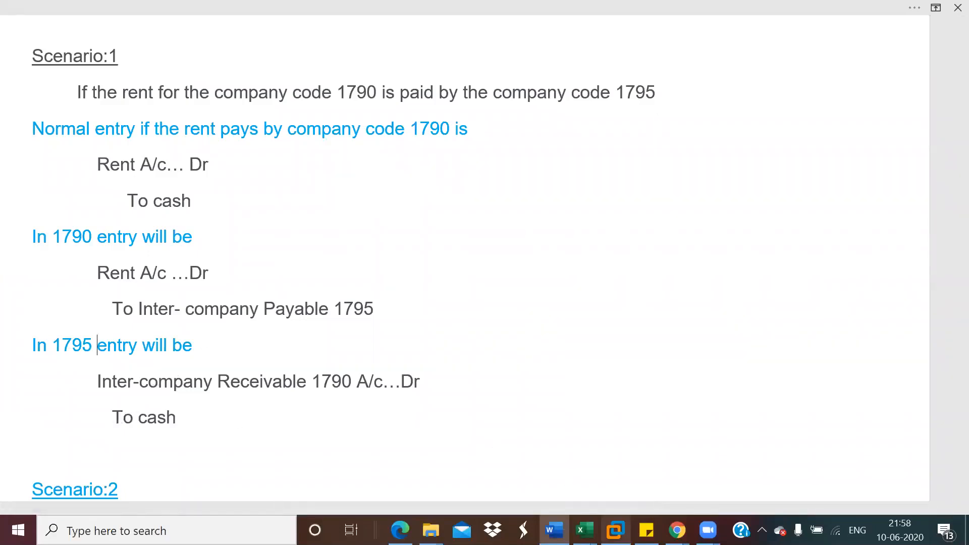
pyautogui.moveTo(616, 530)
pyautogui.click(633, 436)
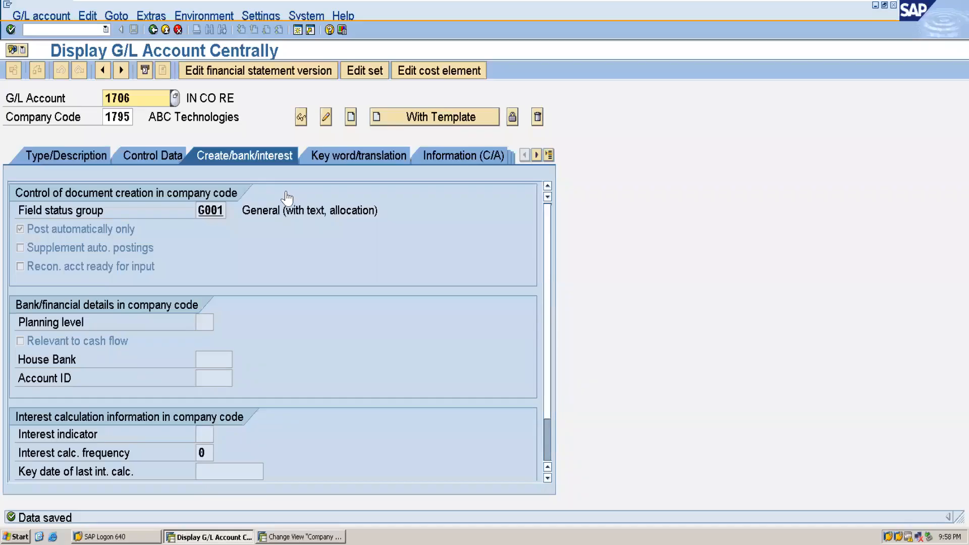
pyautogui.click(145, 96)
pyautogui.press('BackSpace')
pyautogui.press('BackSpace')
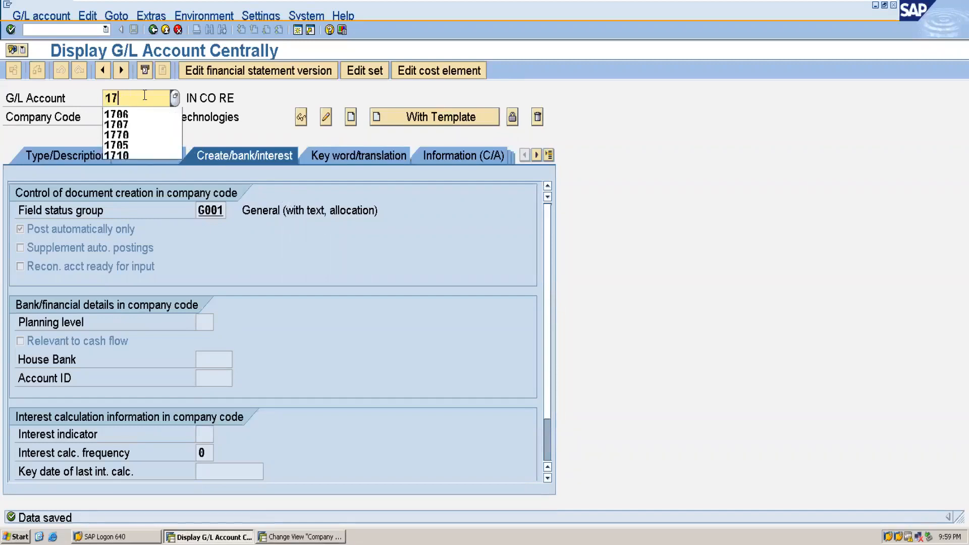
pyautogui.write('11')
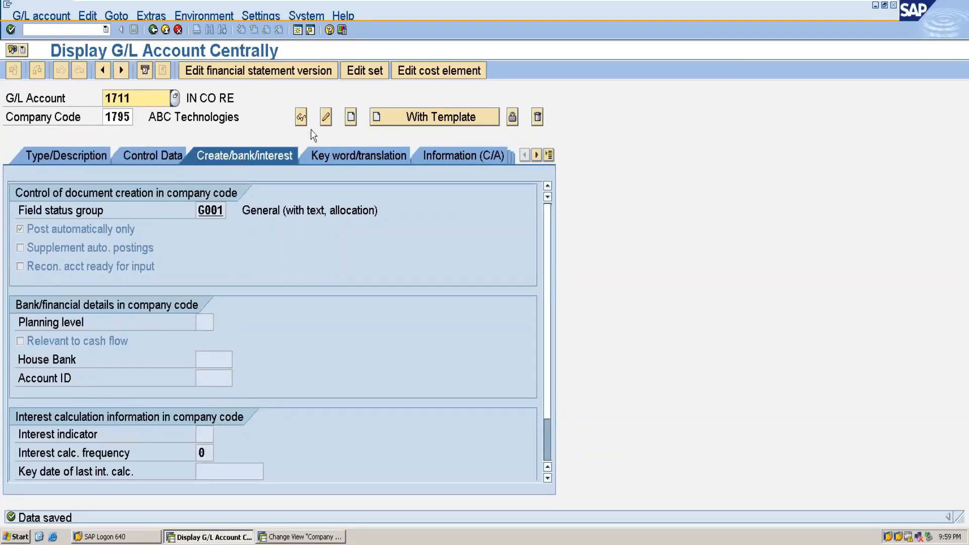
pyautogui.click(348, 118)
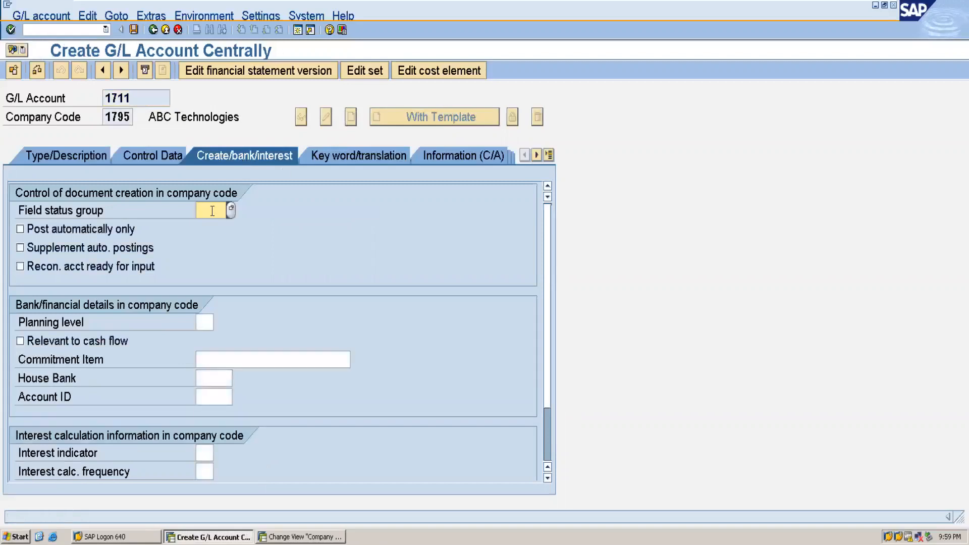
# - Give account 1711 field status group G001, only balances in local currency, line item display and sort key 001
pyautogui.write('g00')
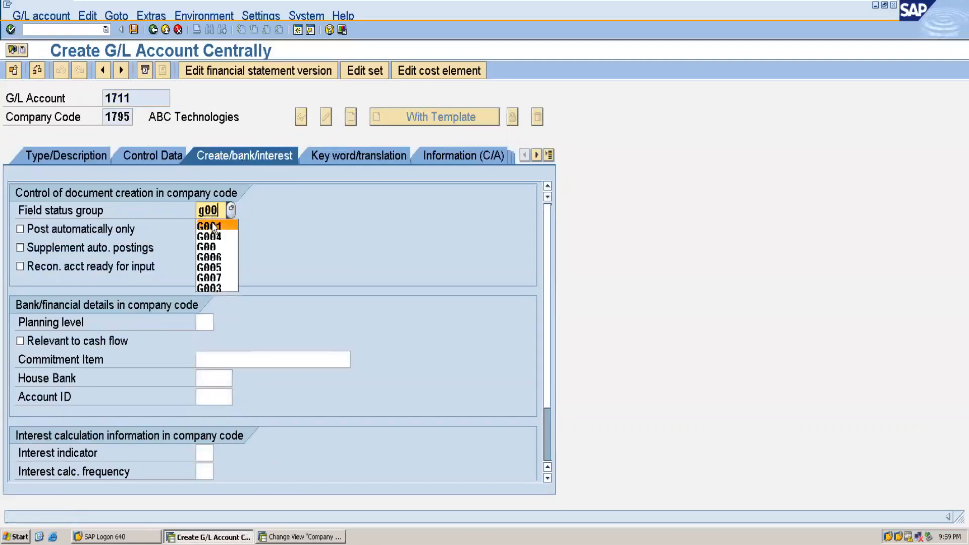
pyautogui.click(214, 227)
pyautogui.click(153, 163)
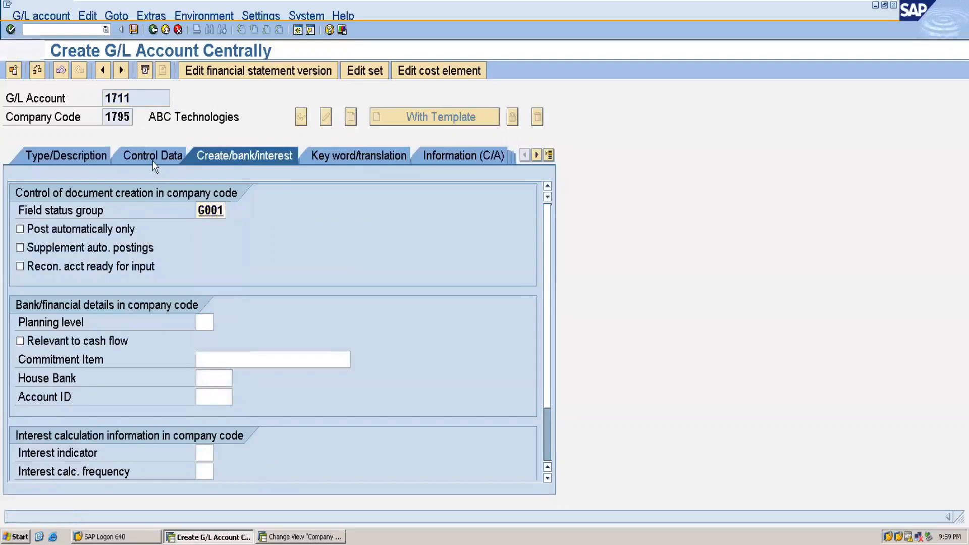
pyautogui.click(20, 212)
pyautogui.click(22, 453)
pyautogui.click(206, 473)
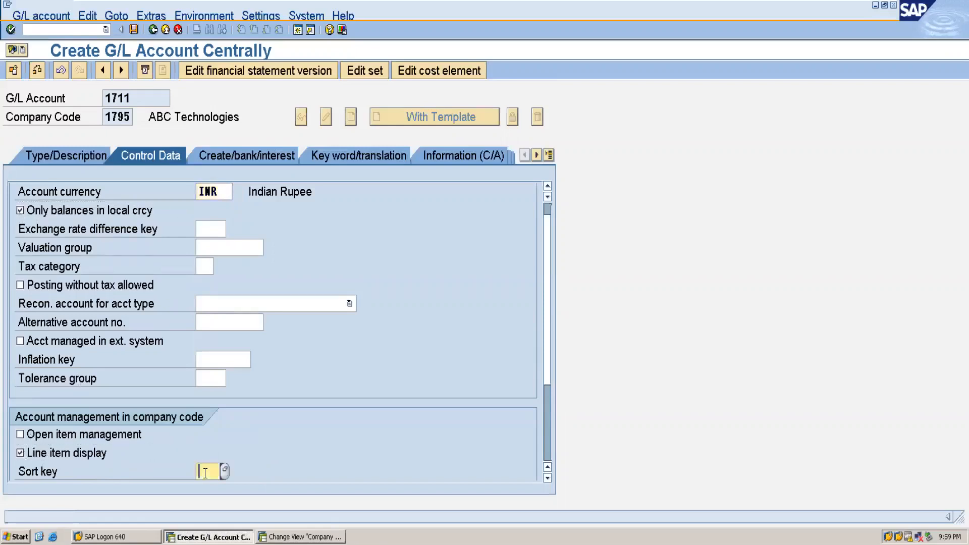
pyautogui.write('001')
# - Open the account group choices in the type and description data of account 1711
pyautogui.click(60, 154)
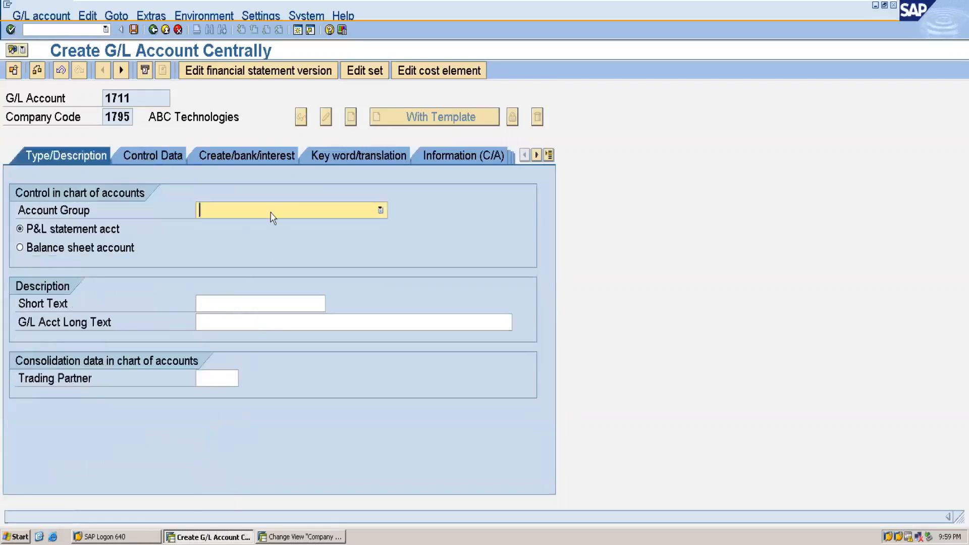
pyautogui.click(270, 213)
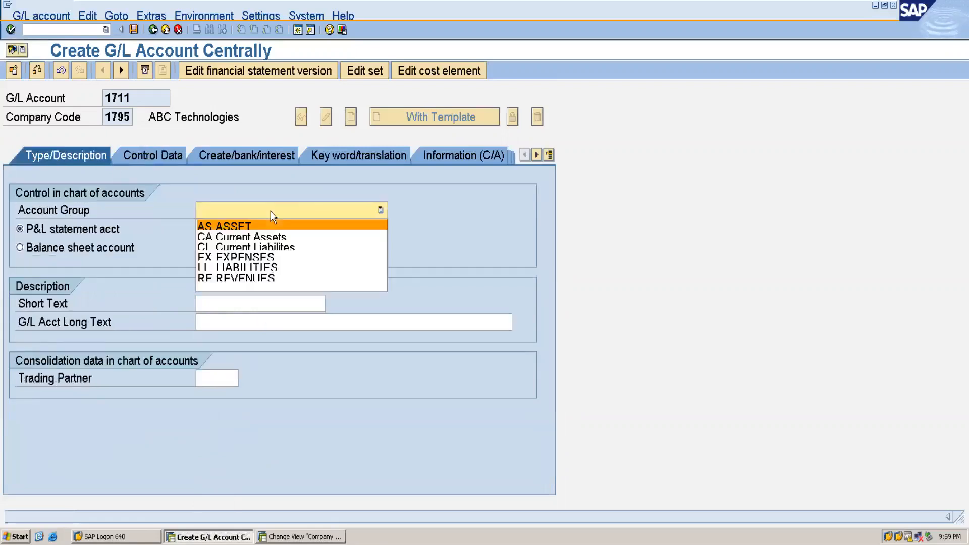
# - Assign account group CA Current Assets to G/L account 1711, enter Cash as short and long text, and save it
pyautogui.click(262, 237)
pyautogui.click(229, 303)
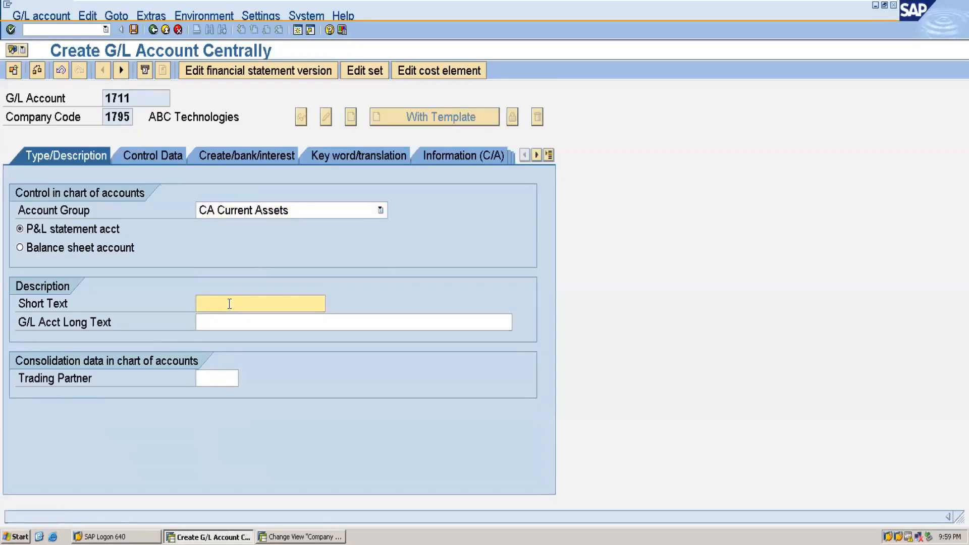
pyautogui.write('Cash')
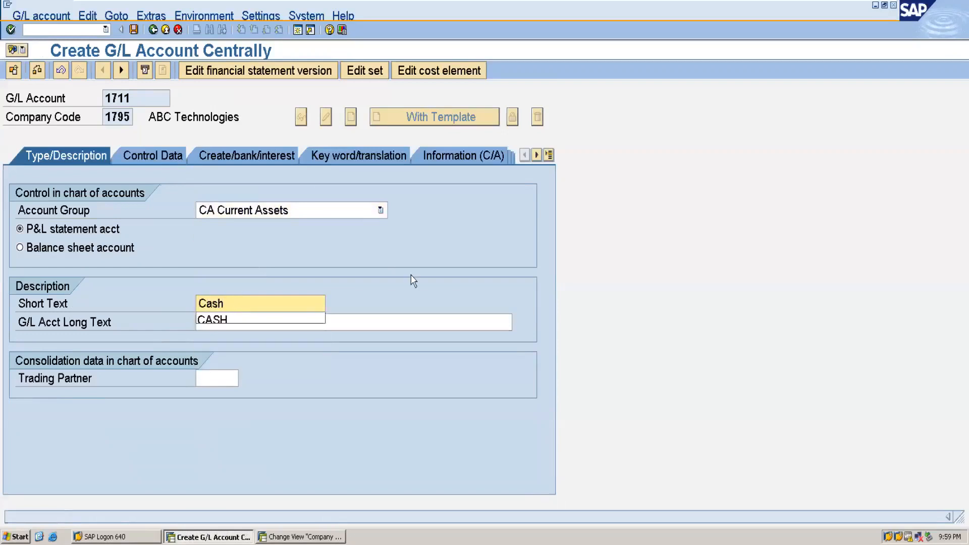
pyautogui.click(368, 331)
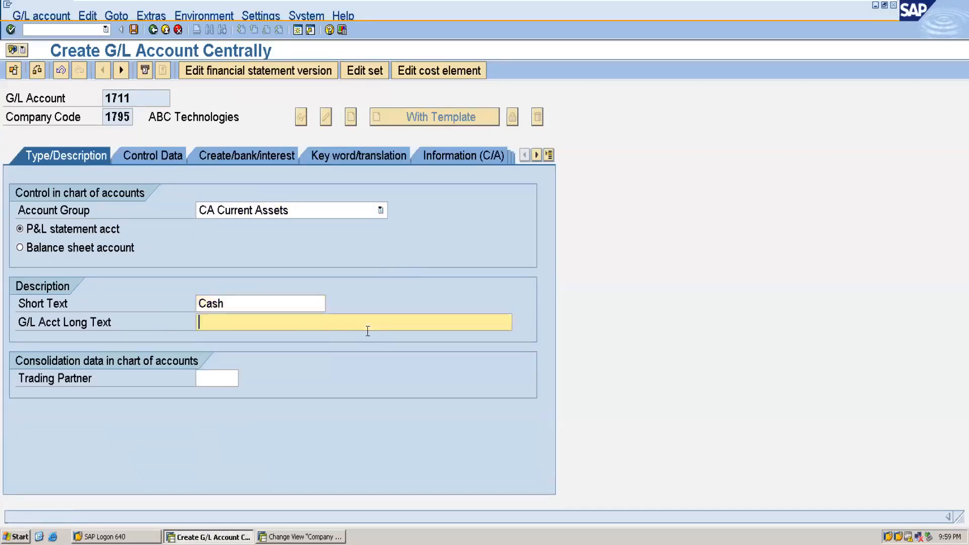
pyautogui.write('cash')
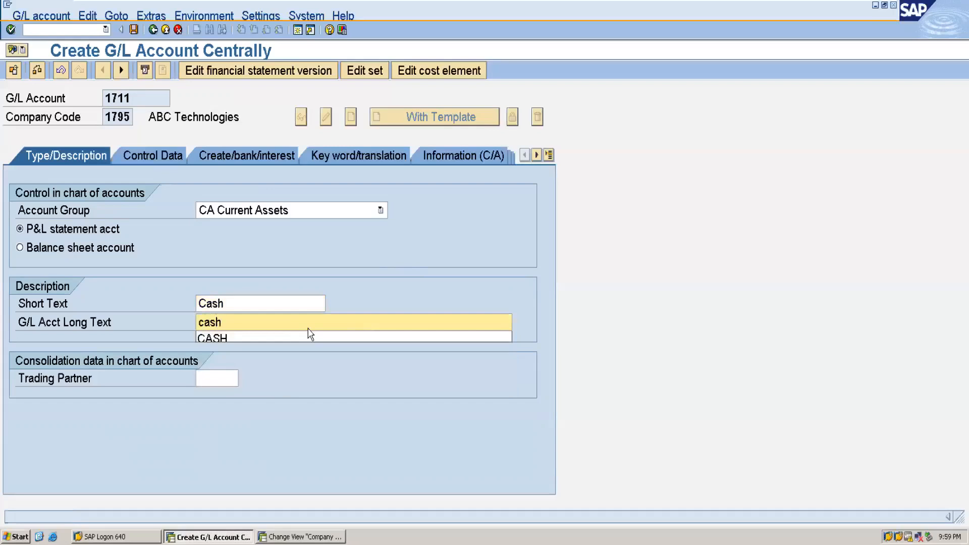
pyautogui.click(134, 30)
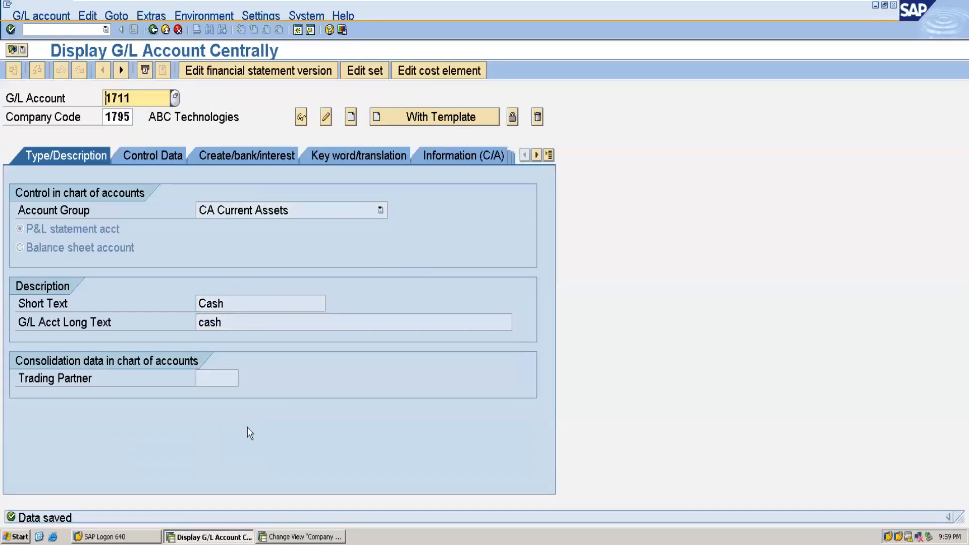
# - Switch to the Book3 workbook in Excel and record cash in C12 with account 1711 in D12
pyautogui.moveTo(820, 6)
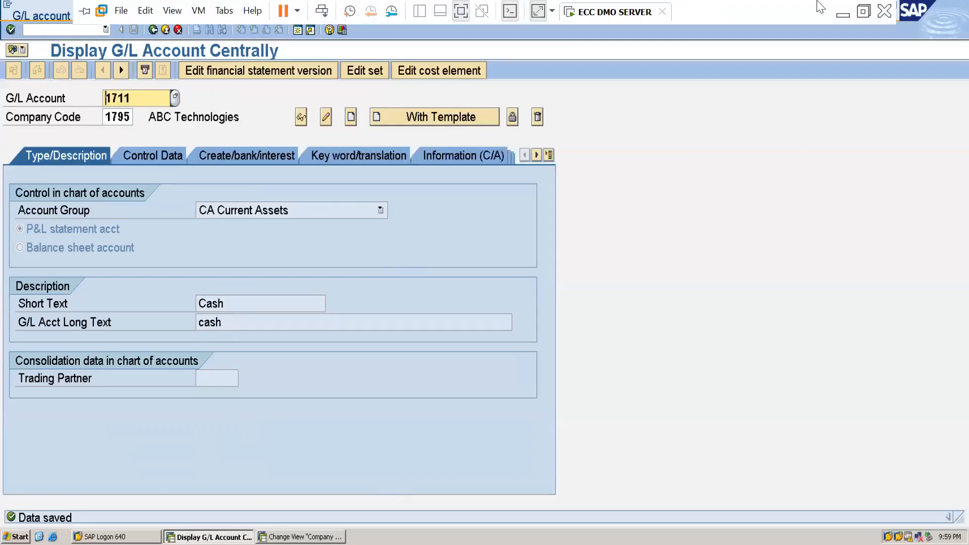
pyautogui.click(844, 13)
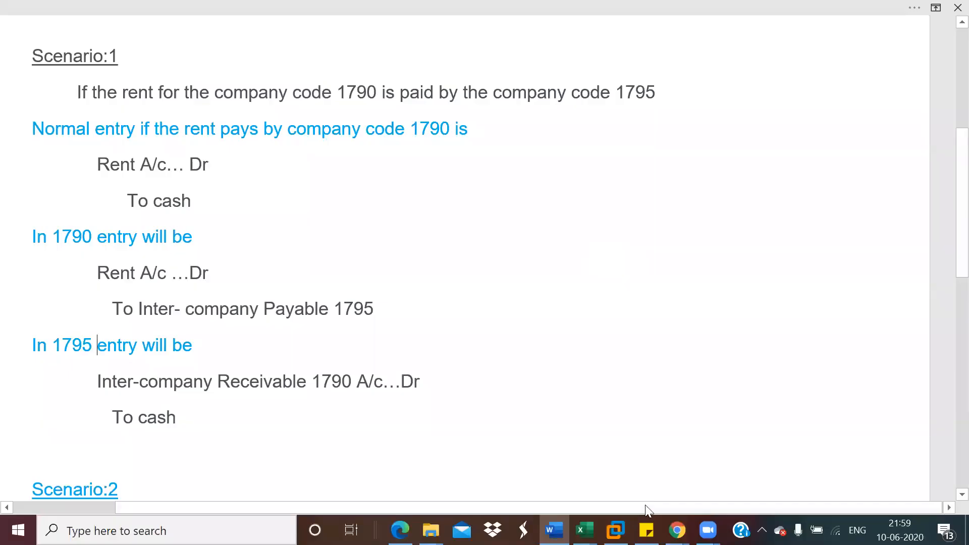
pyautogui.moveTo(584, 530)
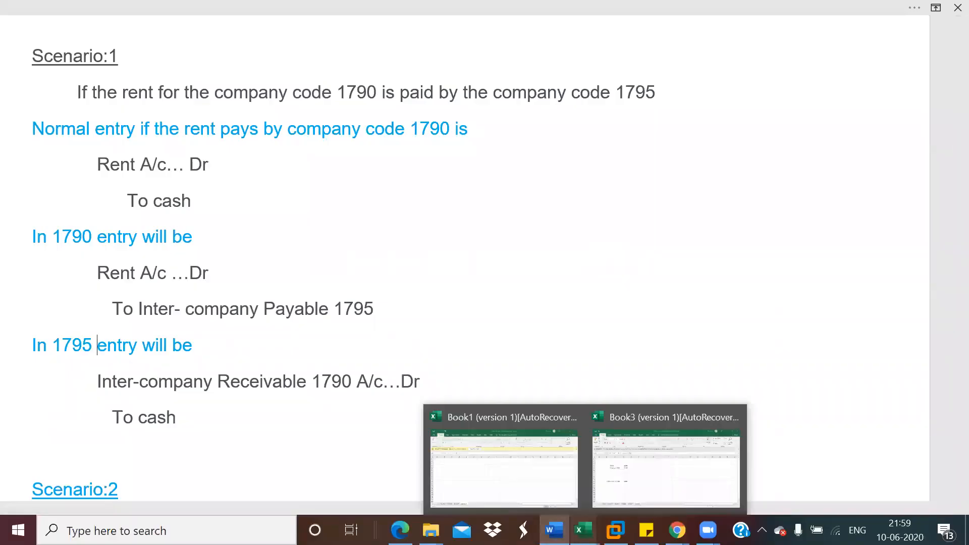
pyautogui.click(677, 466)
pyautogui.click(210, 358)
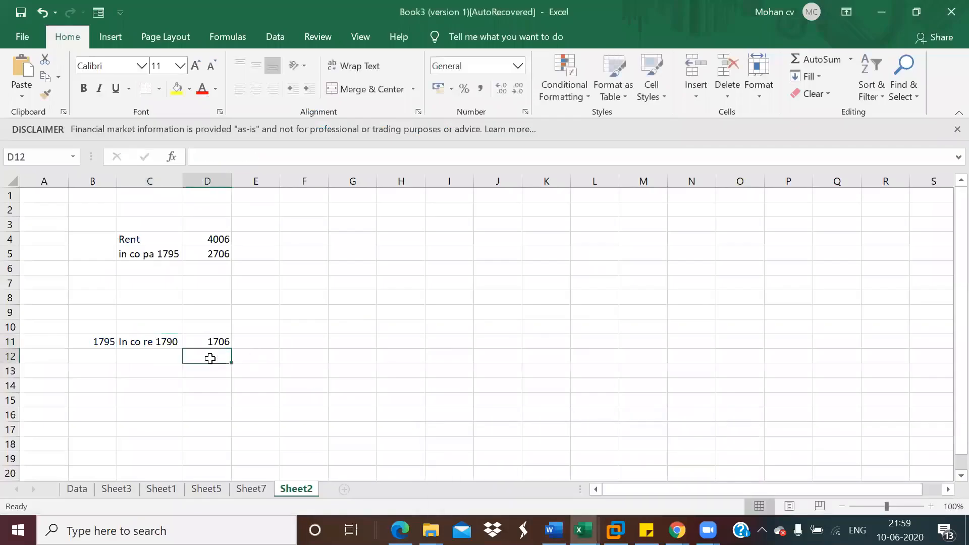
pyautogui.write('1711')
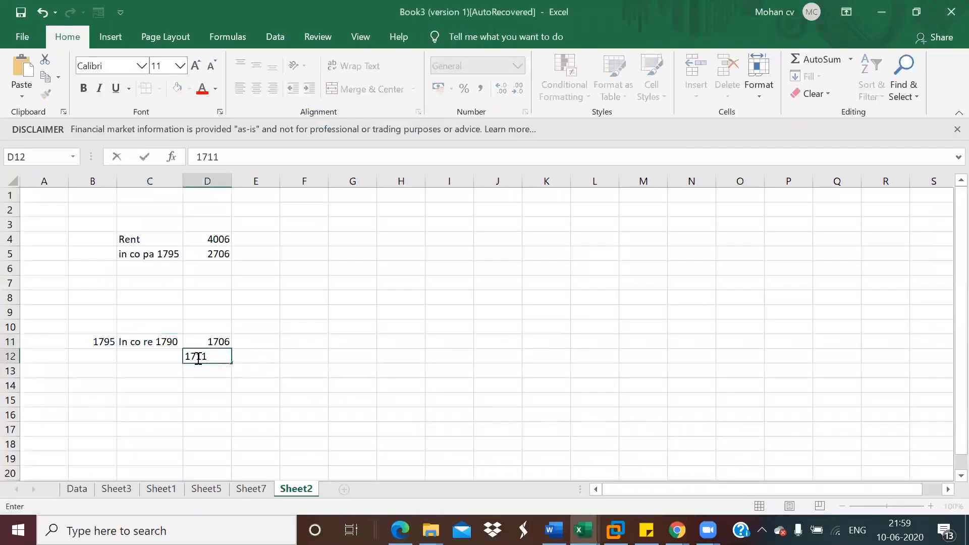
pyautogui.click(163, 358)
pyautogui.write('cash')
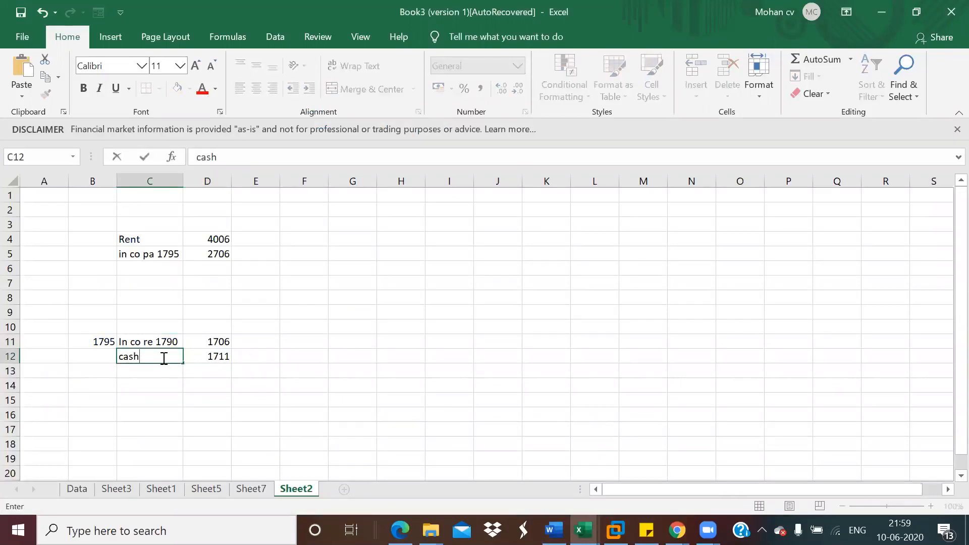
# - Switch to the Word document and review the Scenario:2 commission entries for company codes 1790 and 1795
pyautogui.moveTo(553, 530)
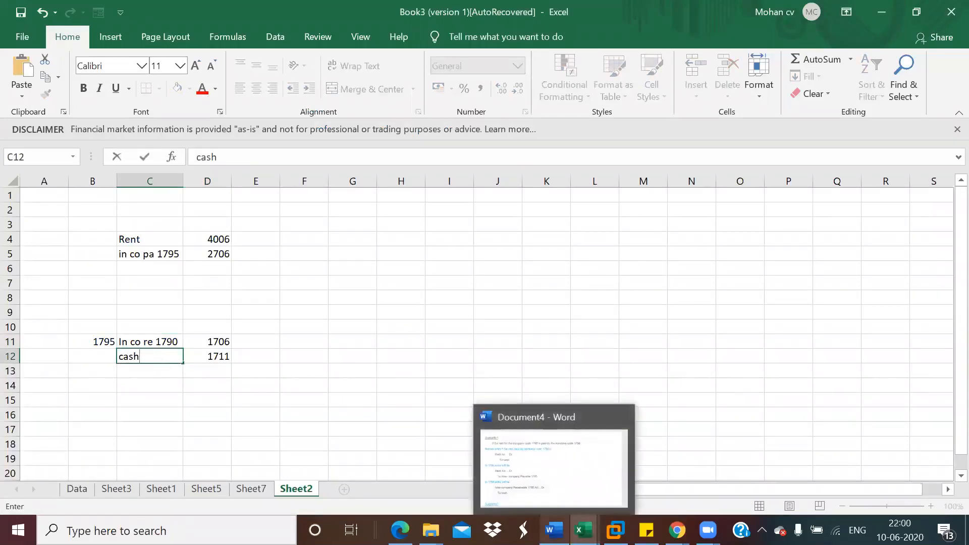
pyautogui.click(567, 485)
pyautogui.scroll(-5, 945, 258)
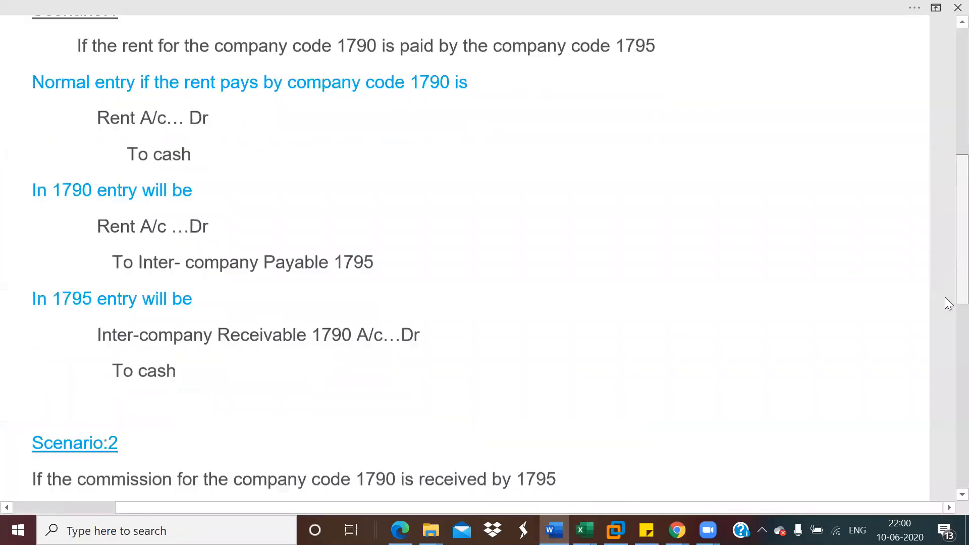
pyautogui.scroll(-3, 944, 337)
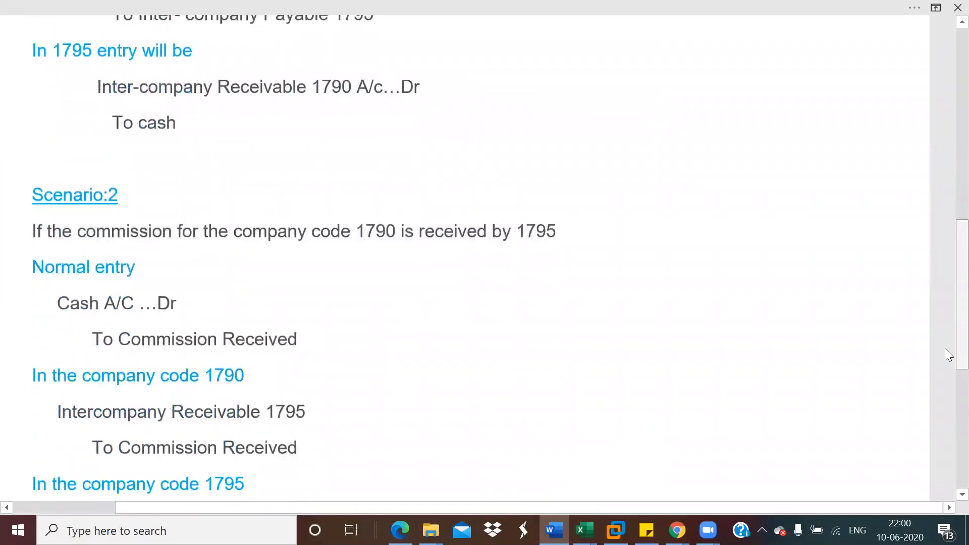
pyautogui.scroll(-6, 945, 349)
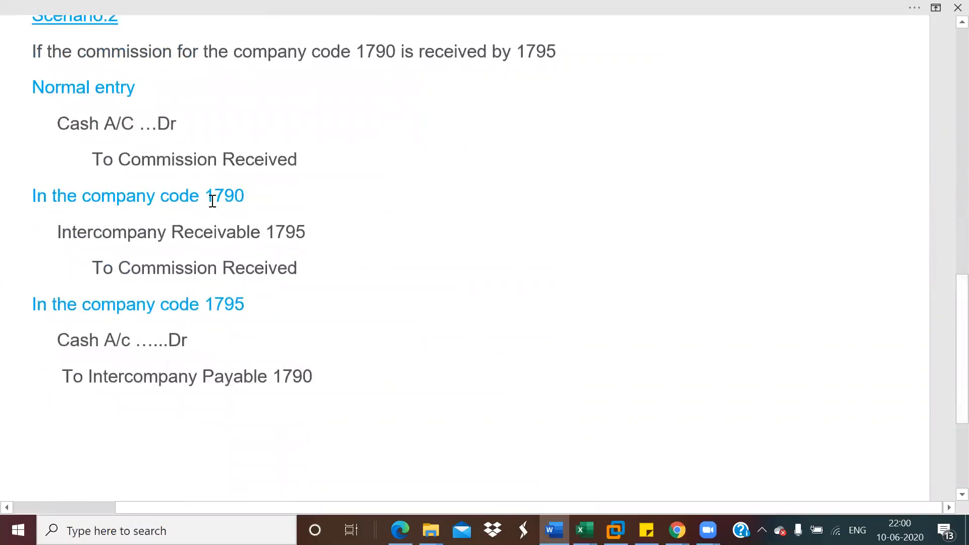
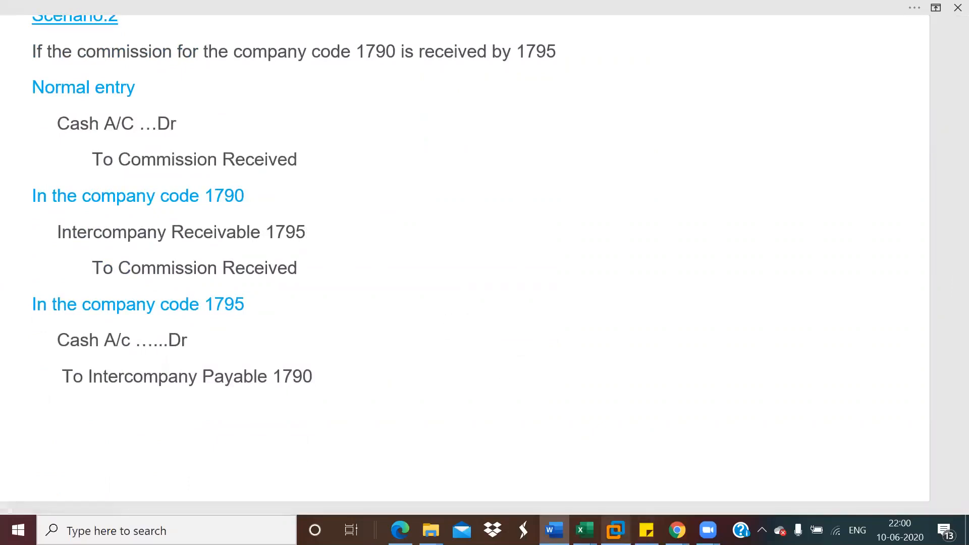
# - Switch back to the SAP server and start creating G/L account 1707 in company code 1790
pyautogui.moveTo(615, 530)
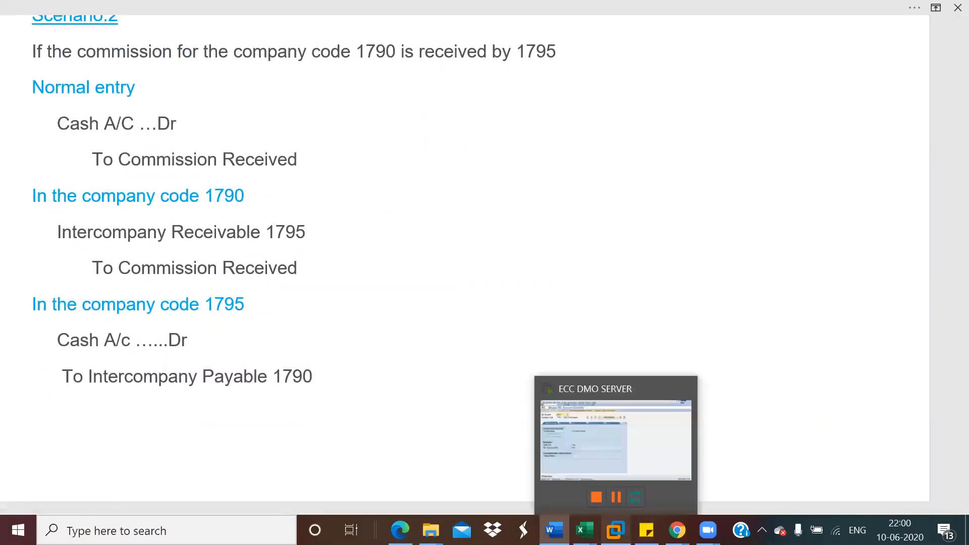
pyautogui.click(628, 461)
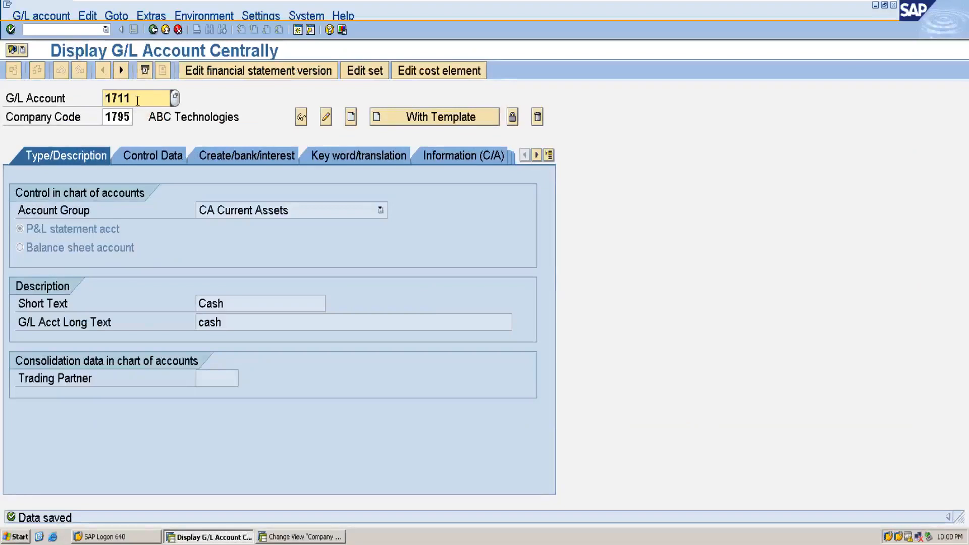
pyautogui.press('BackSpace')
pyautogui.press('BackSpace')
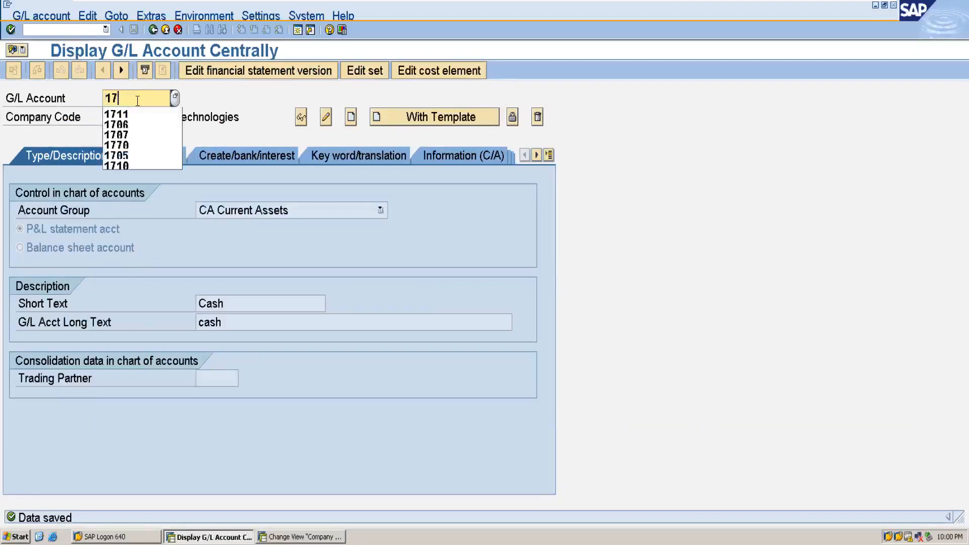
pyautogui.write('07')
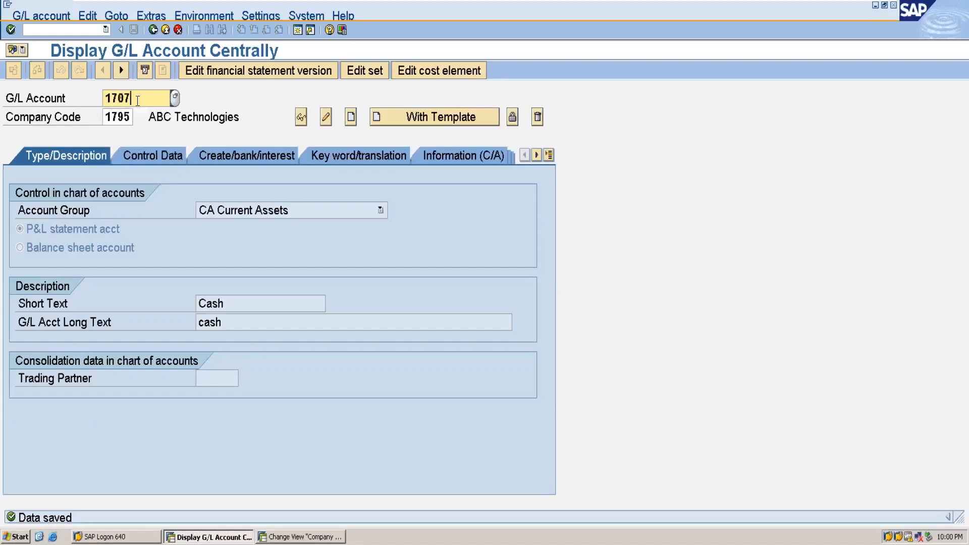
pyautogui.click(125, 120)
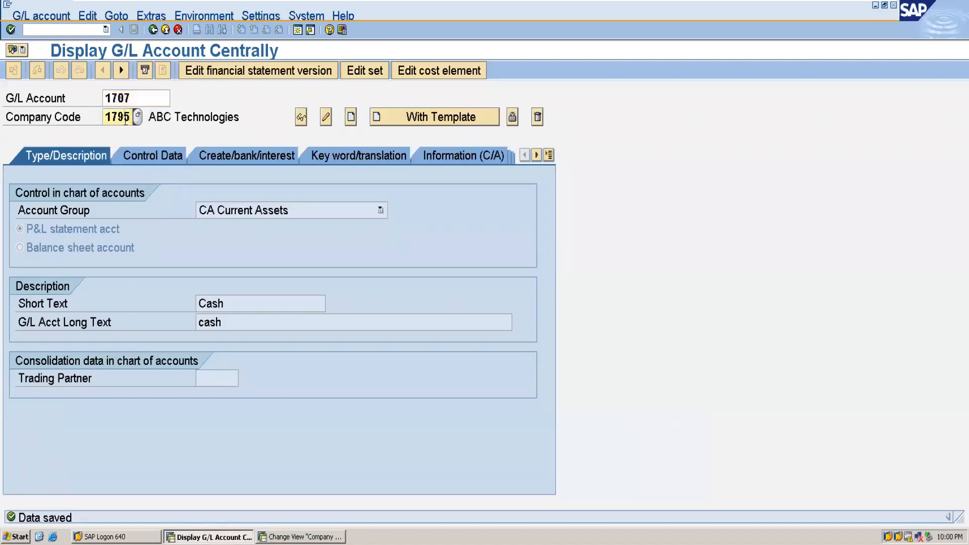
pyautogui.press('BackSpace')
pyautogui.write('0')
pyautogui.click(349, 119)
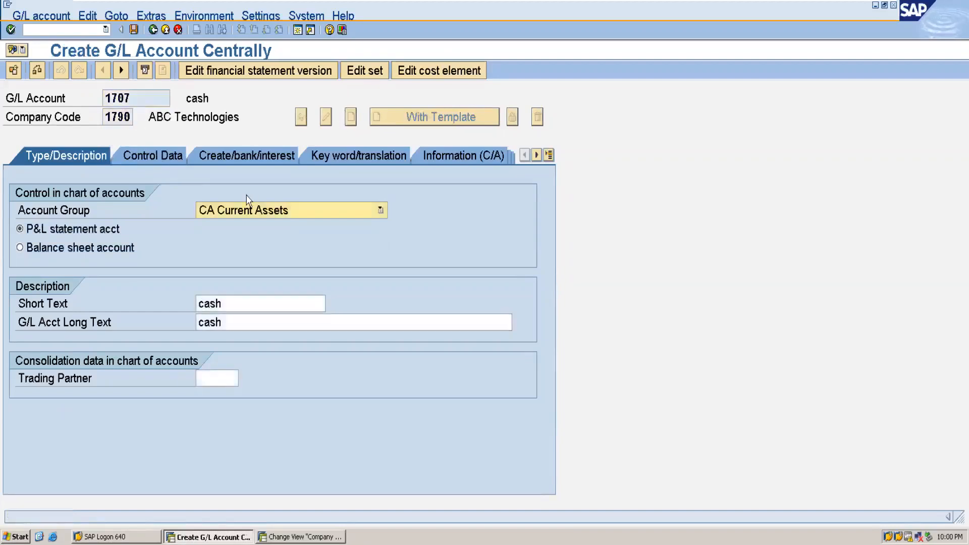
# - Replace the short text of account 1707 with Int co Rec 1795
pyautogui.click(234, 303)
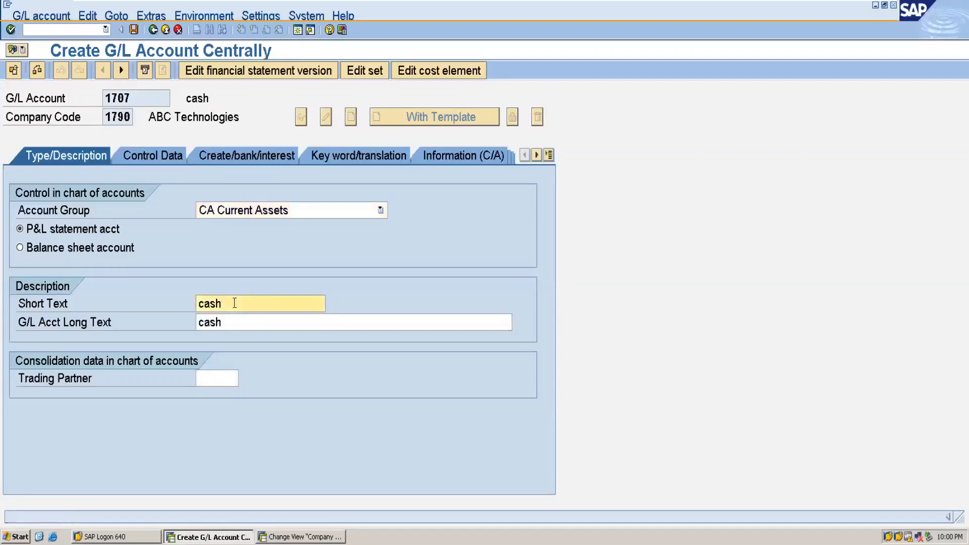
pyautogui.press('BackSpace')
pyautogui.press('BackSpace')
pyautogui.press('BackSpace')
pyautogui.press('BackSpace')
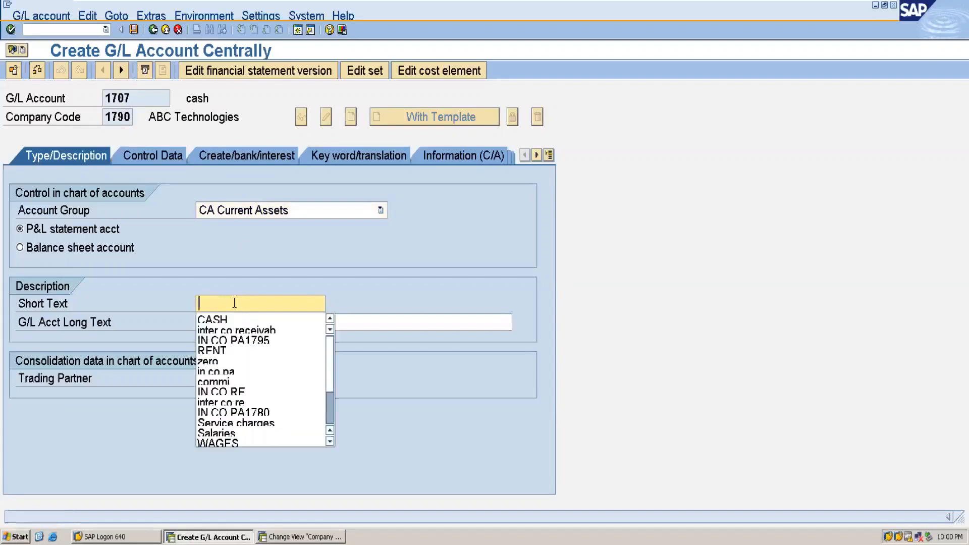
pyautogui.write('In')
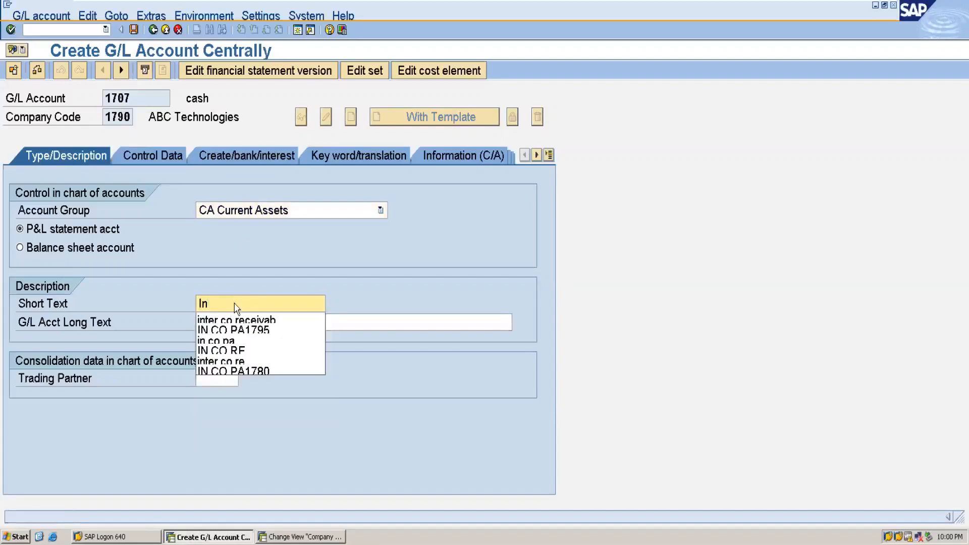
pyautogui.write('t co ')
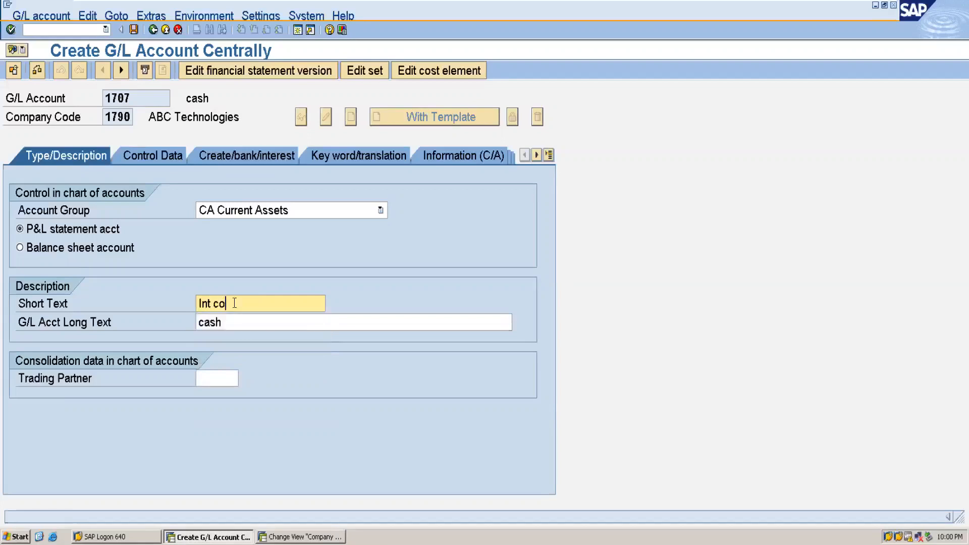
pyautogui.write('Rec 1795')
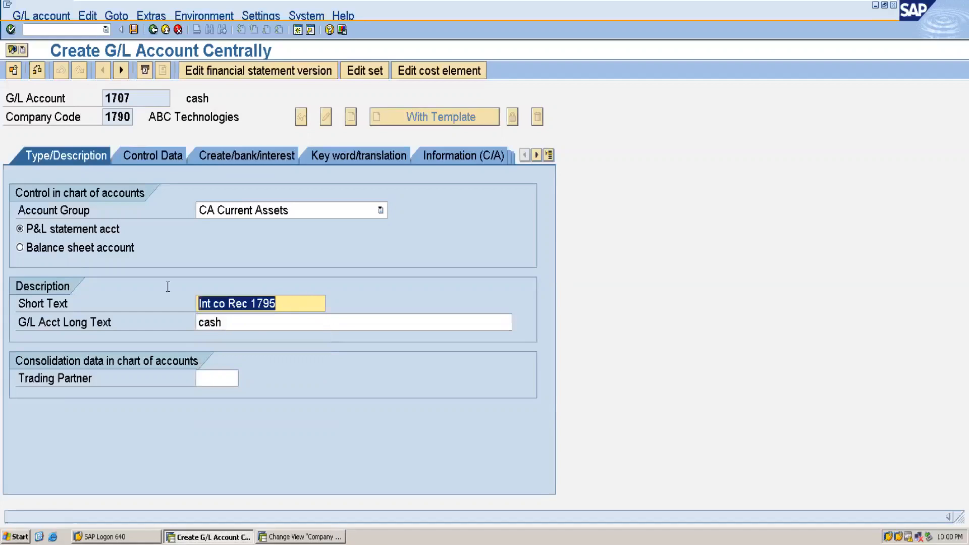
# - Replace the G/L account long text with Int co Rec 1795
pyautogui.click(242, 320)
pyautogui.press('BackSpace')
pyautogui.press('BackSpace')
pyautogui.press('BackSpace')
pyautogui.press('BackSpace')
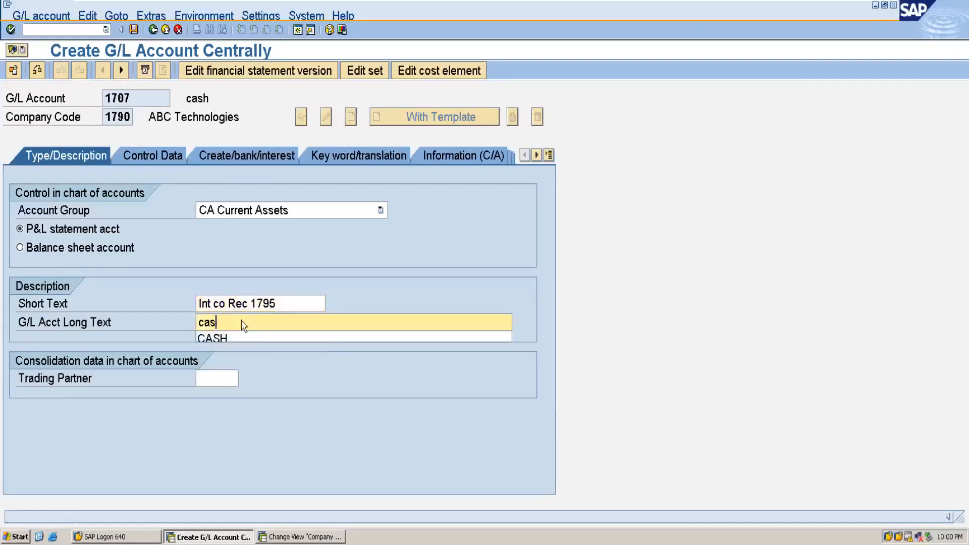
pyautogui.write('Int co Rec 1795')
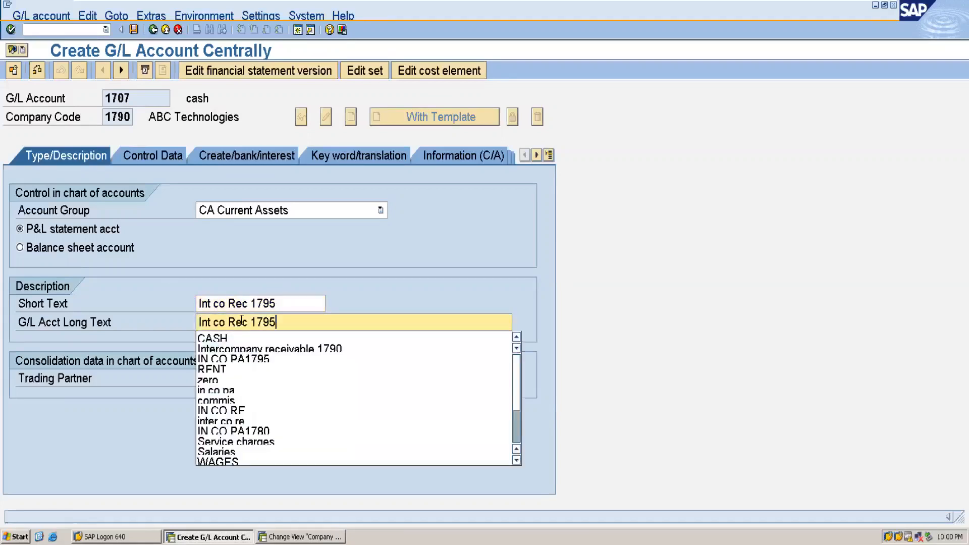
# - In the control data, enable only balances in local currency and line item display, and set the sort key to 001
pyautogui.click(154, 157)
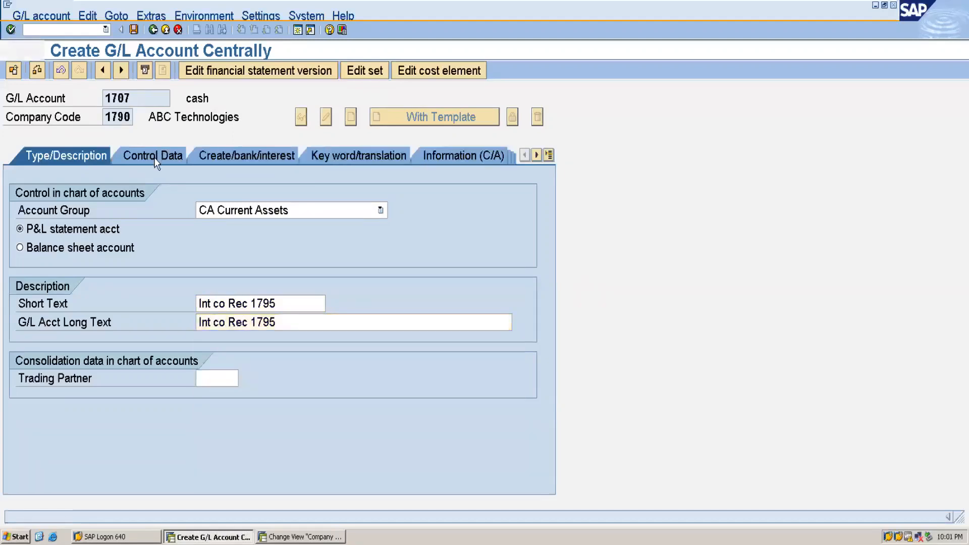
pyautogui.click(19, 211)
pyautogui.click(20, 453)
pyautogui.click(212, 471)
pyautogui.write('001')
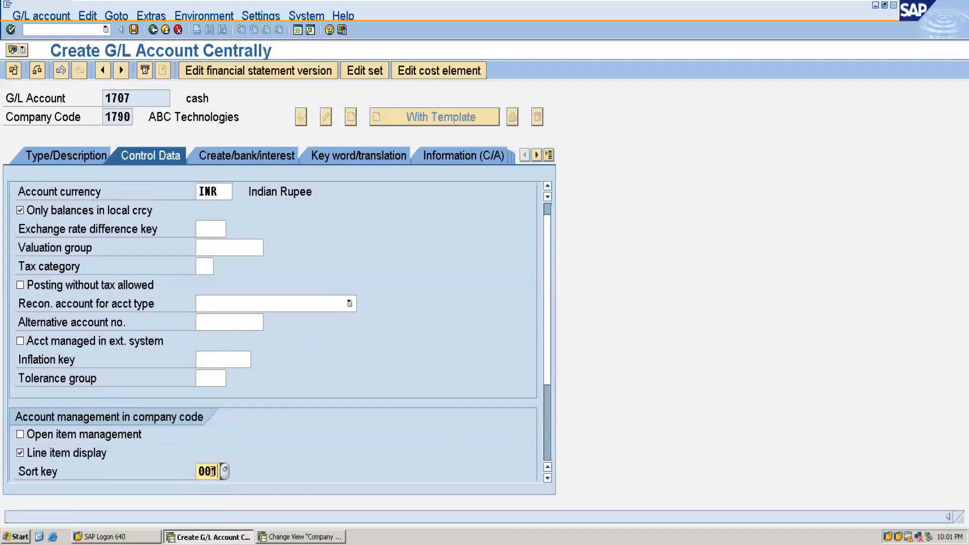
# - Set the field status group to G001 with Post automatically only enabled, save account 1707, and return to its type and description data
pyautogui.click(241, 153)
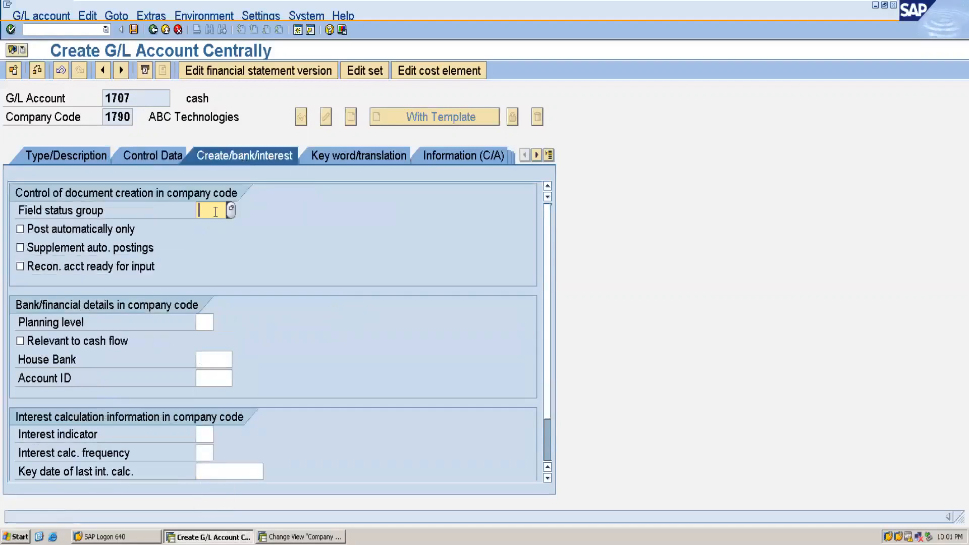
pyautogui.write('g001')
pyautogui.click(210, 227)
pyautogui.press('Tab')
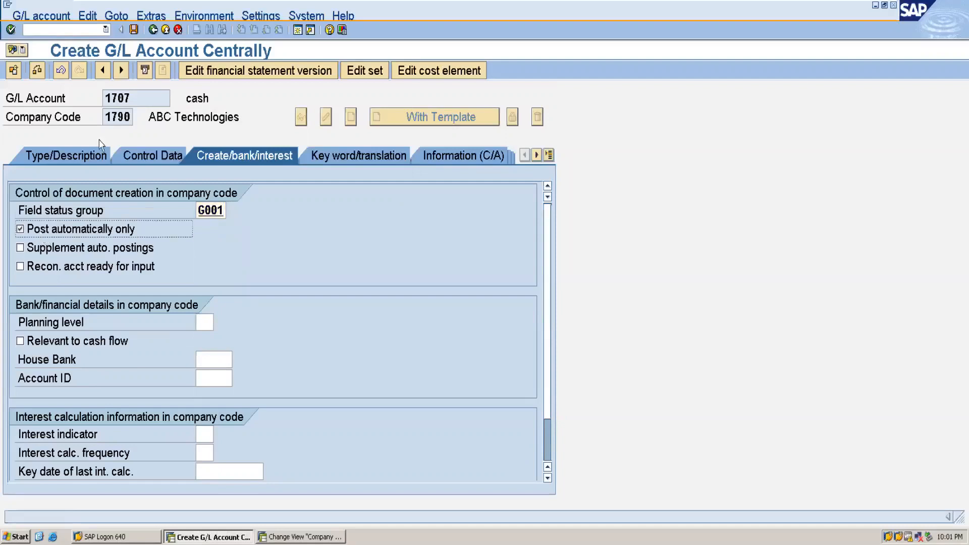
pyautogui.click(133, 31)
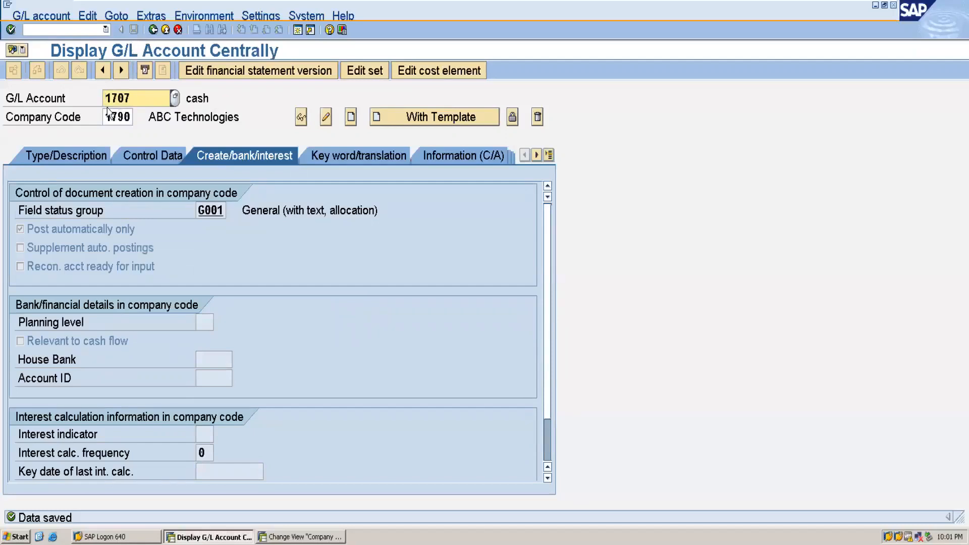
pyautogui.click(75, 161)
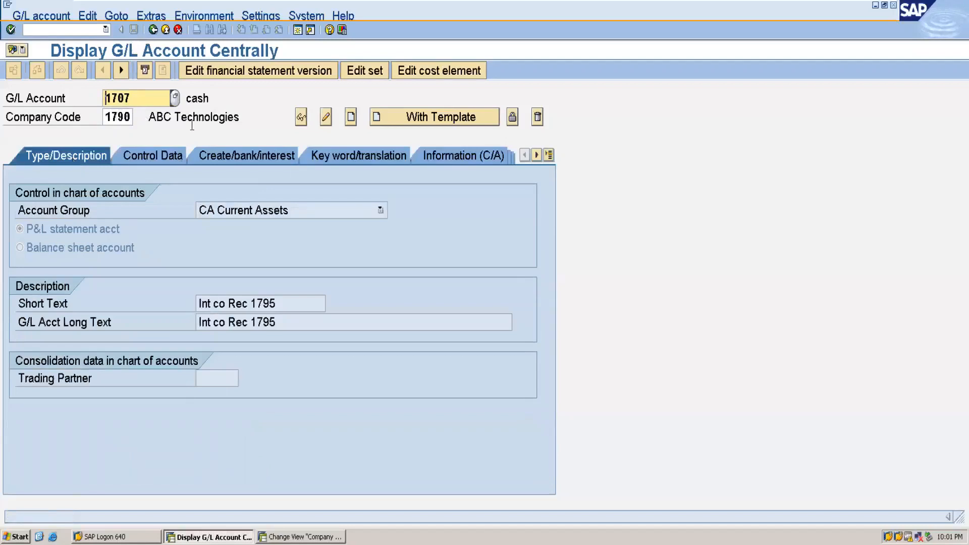
# - Switch to the Book3 workbook in Excel and enter account number 1707 in cell D7
pyautogui.moveTo(580, 2)
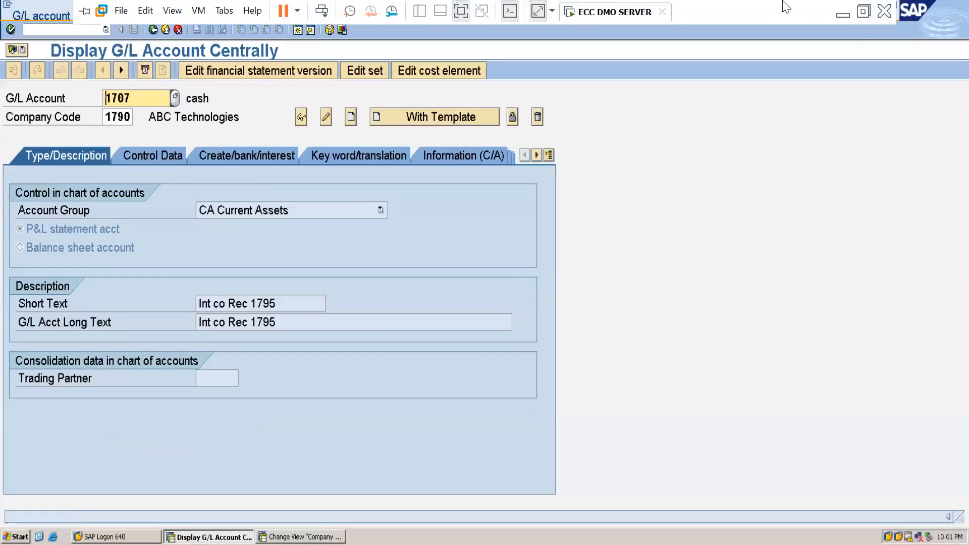
pyautogui.click(842, 13)
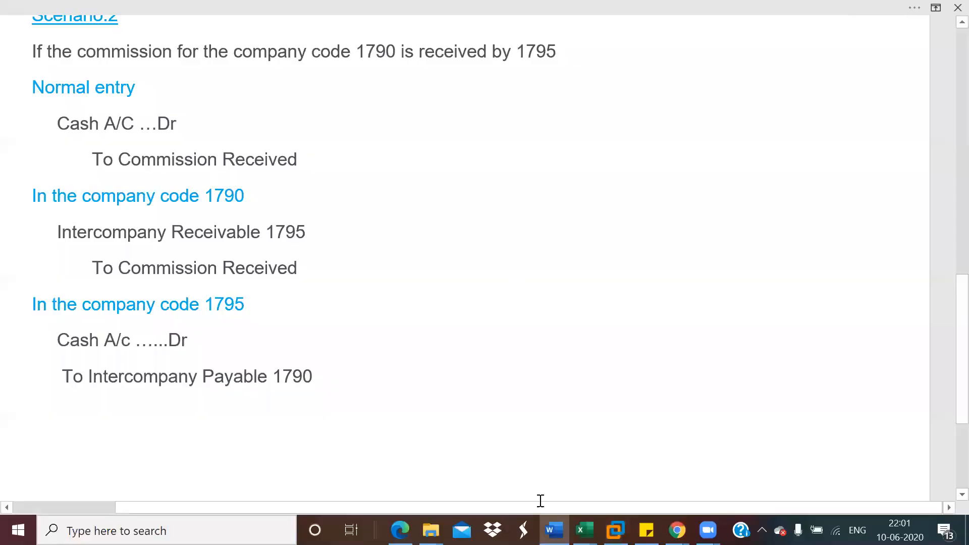
pyautogui.moveTo(584, 530)
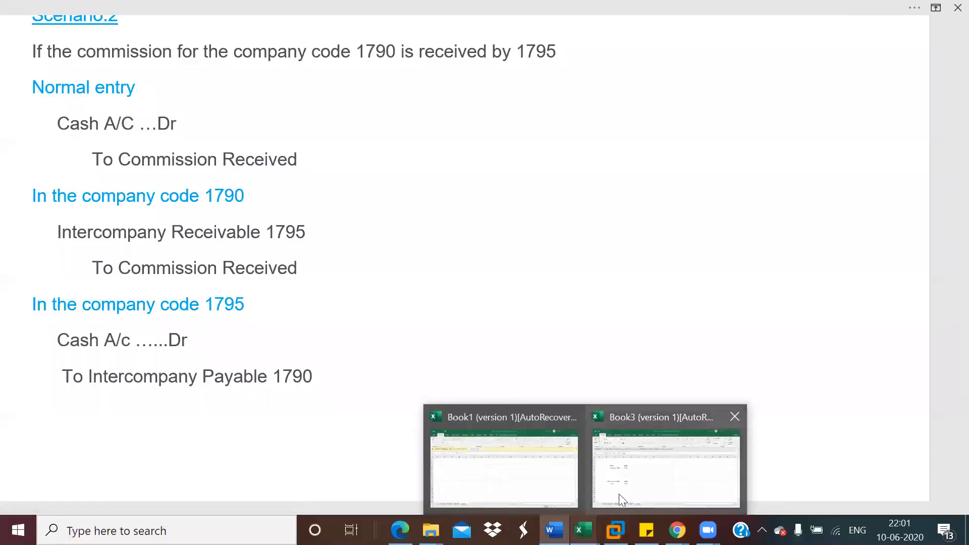
pyautogui.click(628, 492)
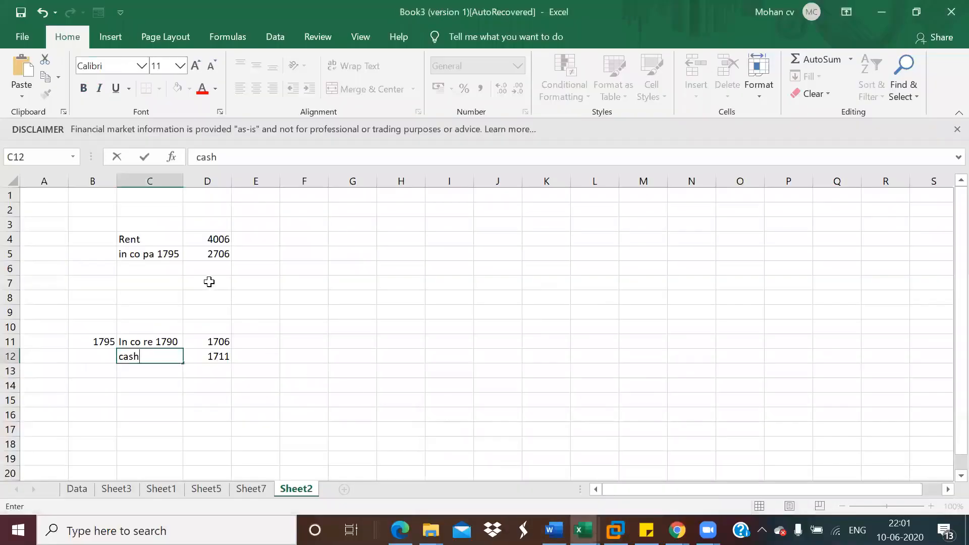
pyautogui.click(209, 282)
pyautogui.write('1707')
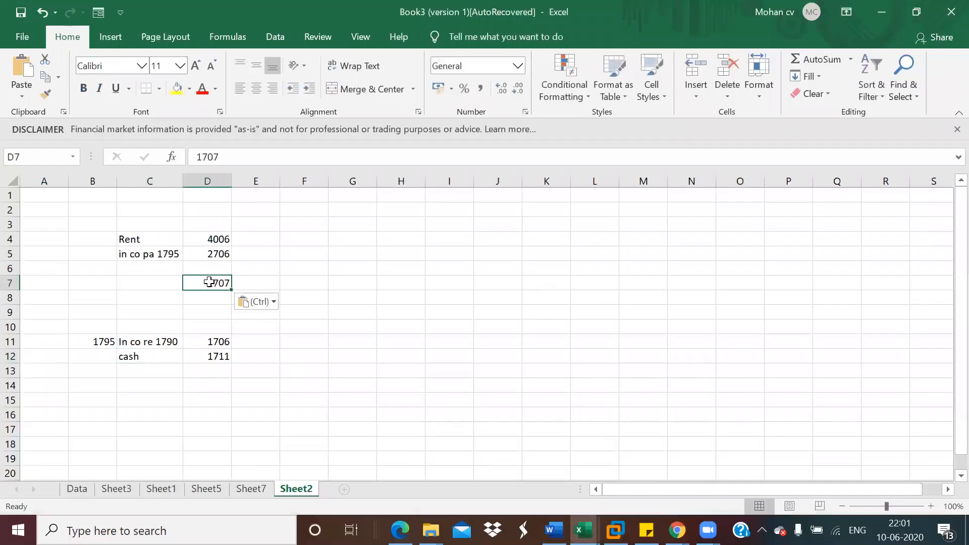
# - Label account 1707 as inter co re 1795 in cell C7 and widen column C to fit
pyautogui.click(137, 286)
pyautogui.write('i')
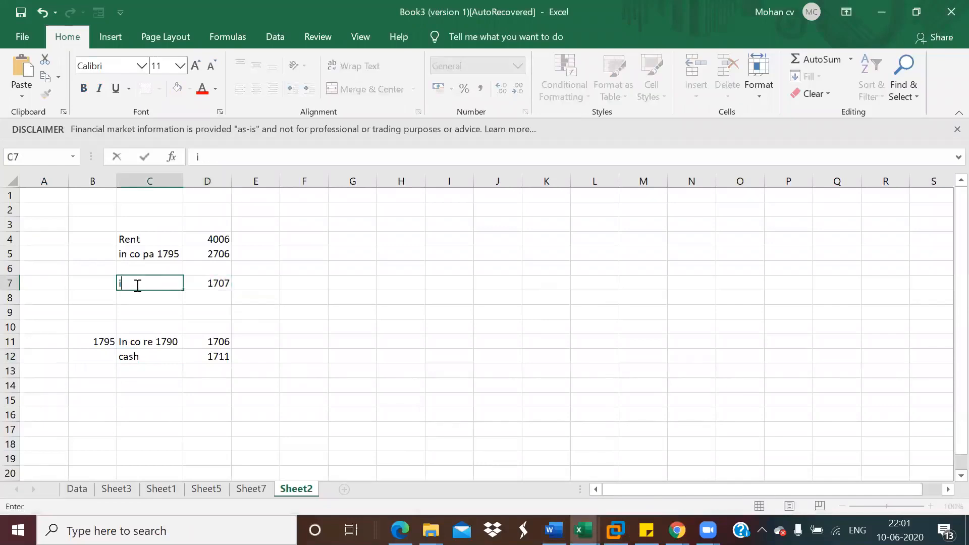
pyautogui.write('nter co re 1795')
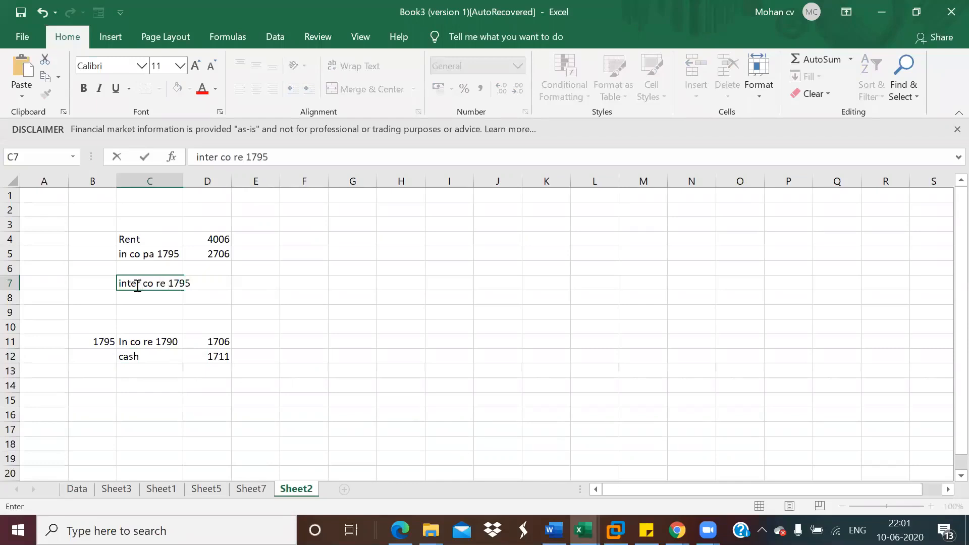
pyautogui.click(186, 301)
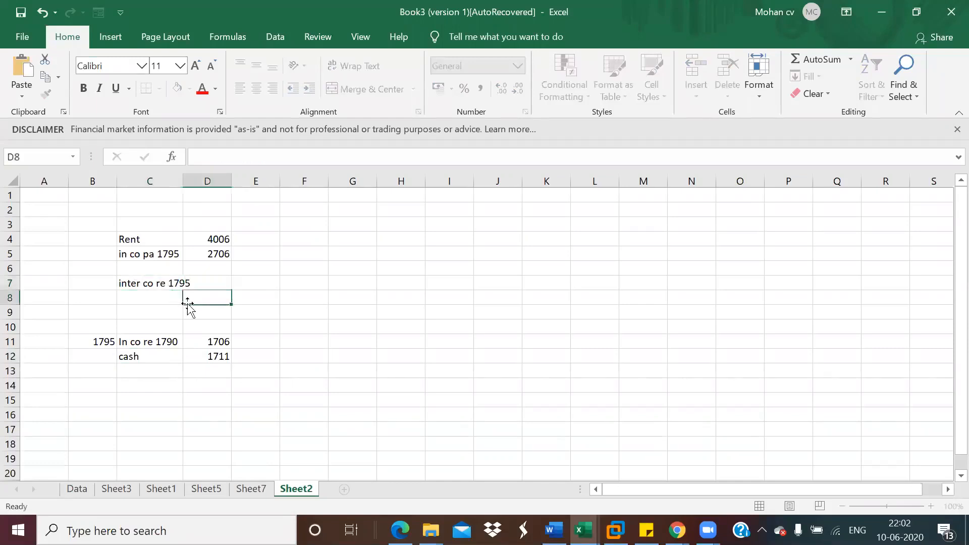
pyautogui.moveTo(182, 180); pyautogui.dragTo(206, 179)
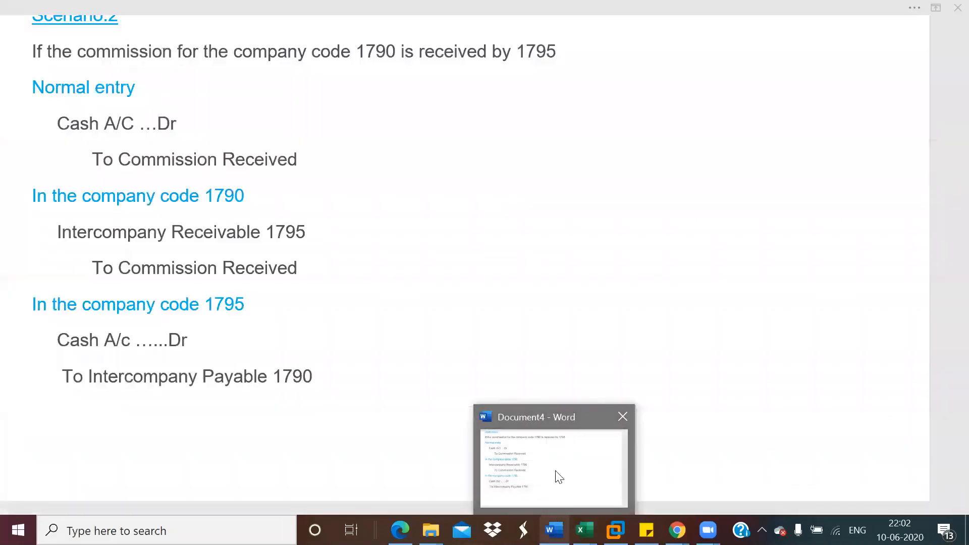
# - Switch back to SAP and start creating G/L account 3010 in company code 1790
pyautogui.click(553, 475)
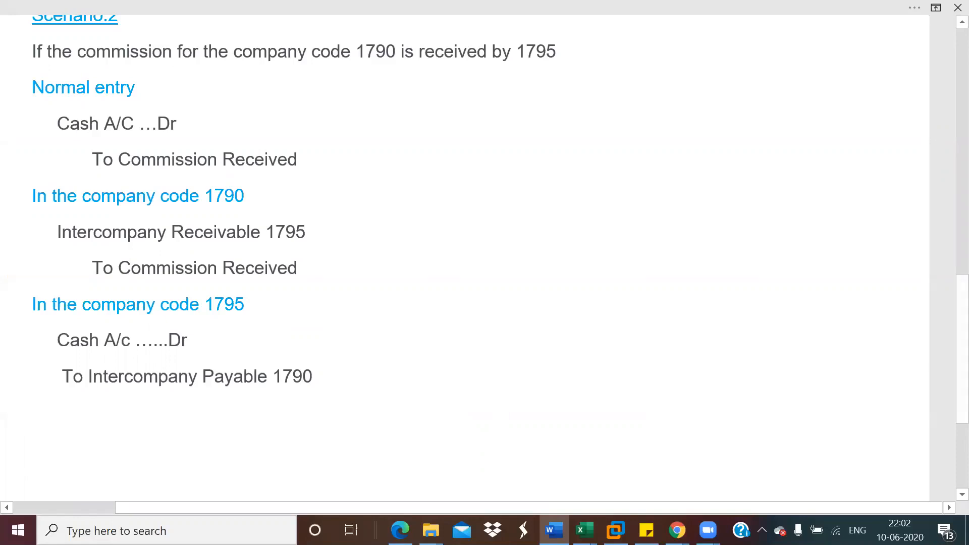
pyautogui.moveTo(615, 529)
pyautogui.click(625, 450)
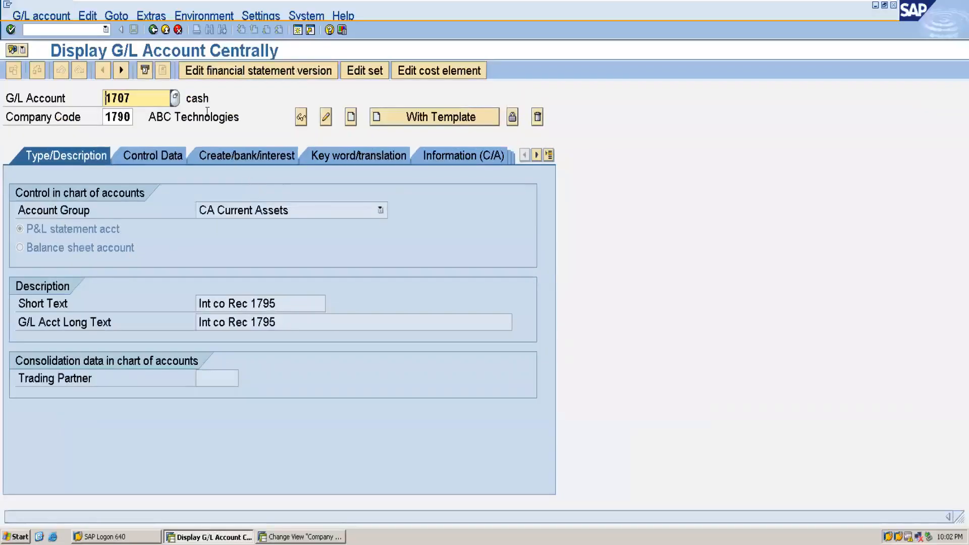
pyautogui.press('BackSpace')
pyautogui.press('BackSpace')
pyautogui.press('BackSpace')
pyautogui.press('BackSpace')
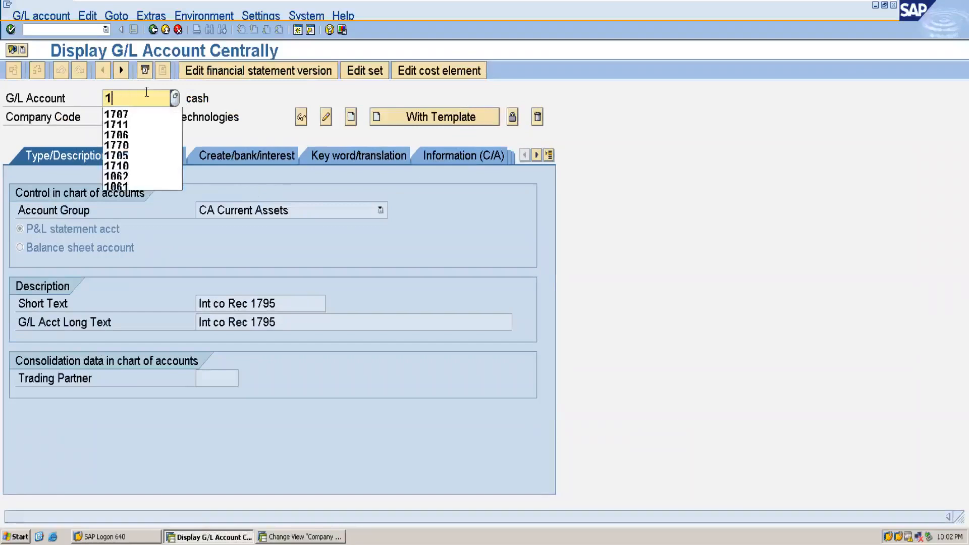
pyautogui.write('3010')
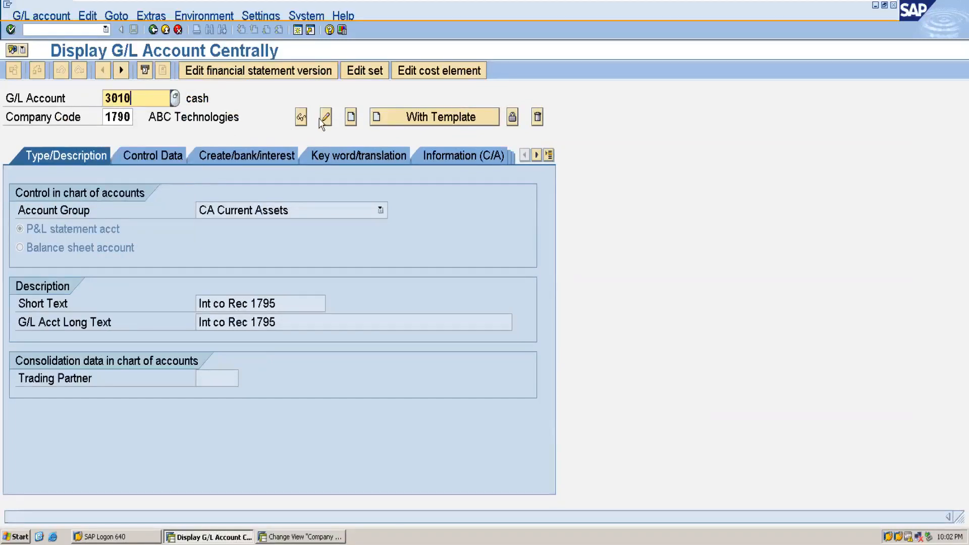
pyautogui.click(352, 117)
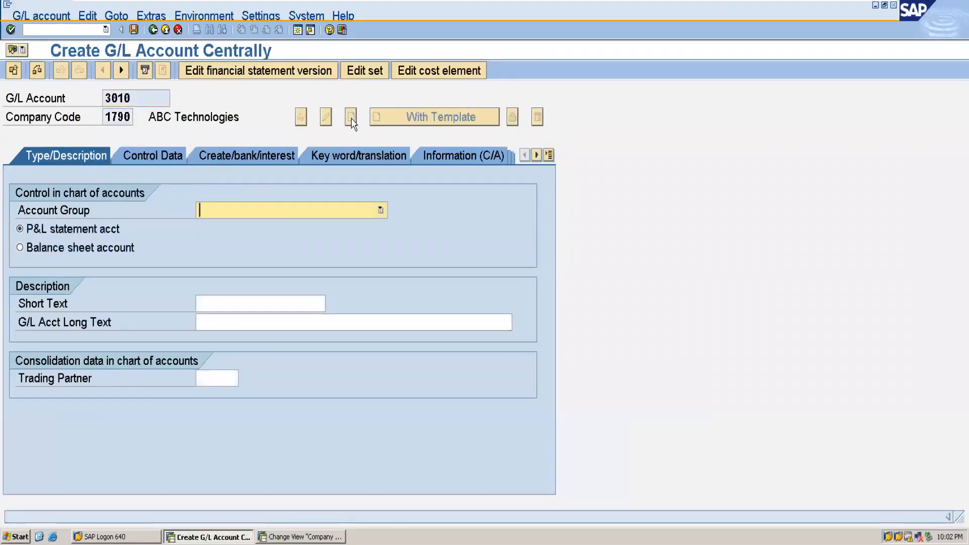
# - Assign account group RE REVENUES to account 3010 and set its short and long texts to Commision received
pyautogui.click(331, 213)
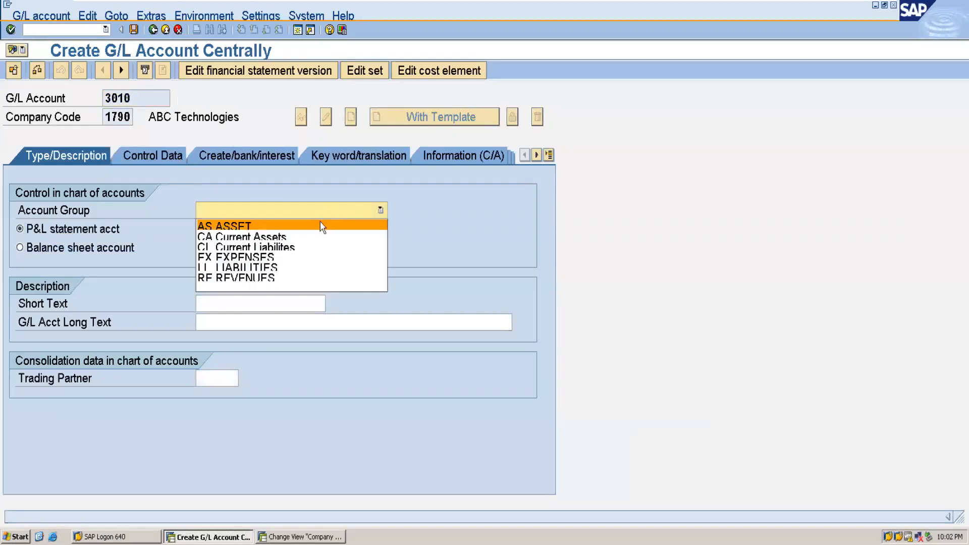
pyautogui.click(294, 278)
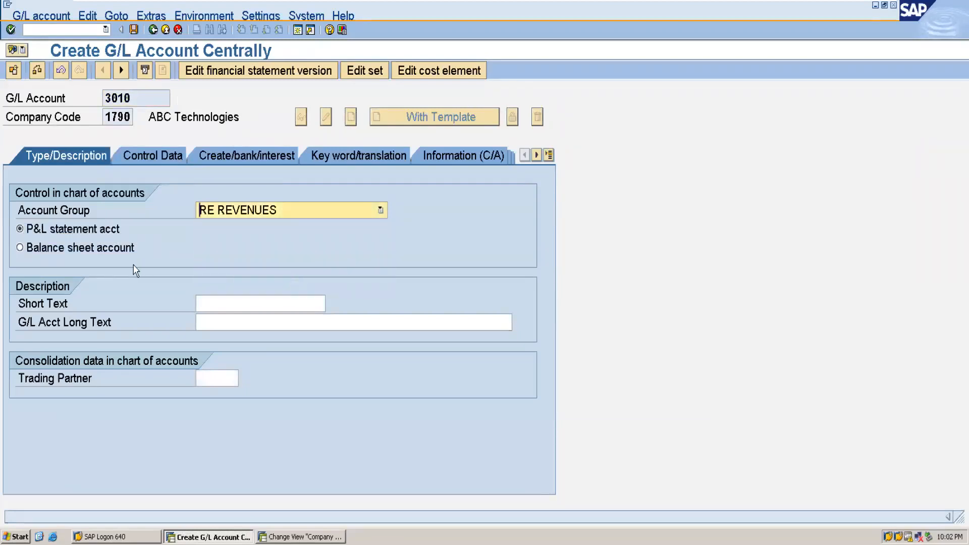
pyautogui.click(220, 302)
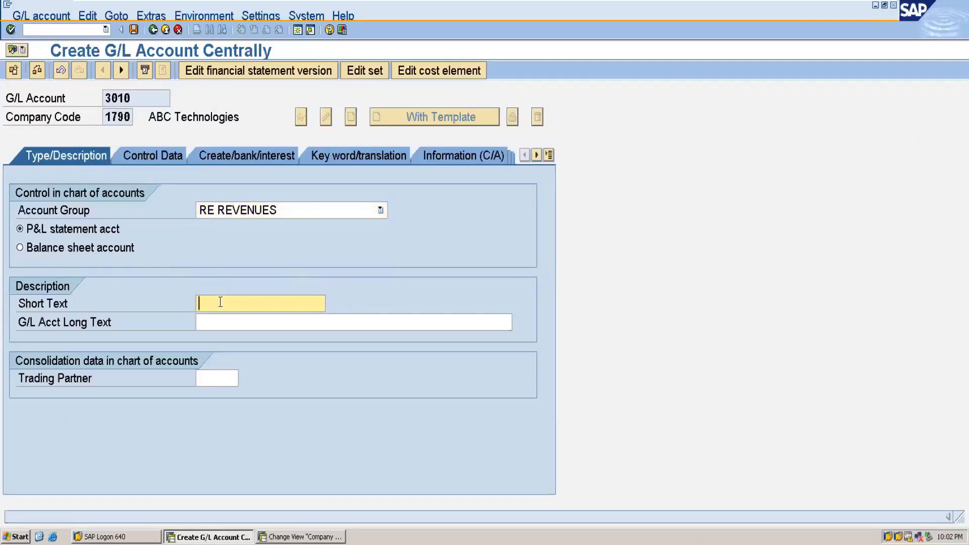
pyautogui.write('Com')
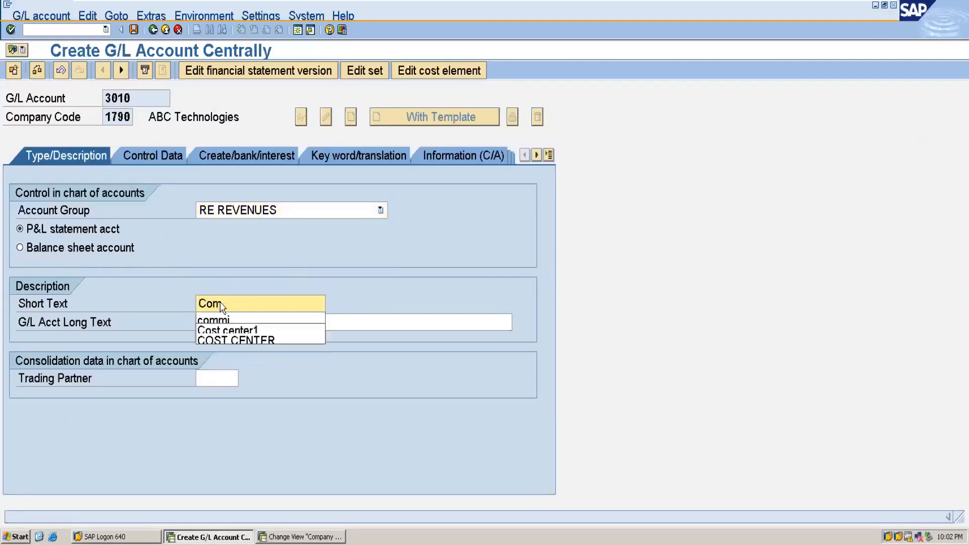
pyautogui.write('mision received')
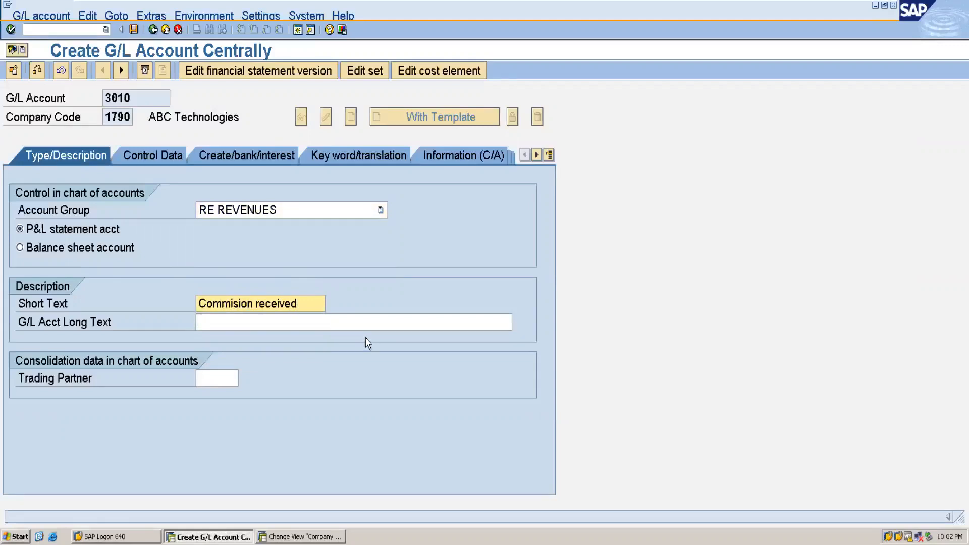
pyautogui.moveTo(299, 303); pyautogui.dragTo(187, 292)
pyautogui.hotkey('ctrl', 'c')
pyautogui.click(207, 323)
pyautogui.hotkey('ctrl', 'v')
# - In the control data of account 3010, enable only balances in local currency and line item display, and set the sort key to 001
pyautogui.click(158, 154)
pyautogui.click(55, 211)
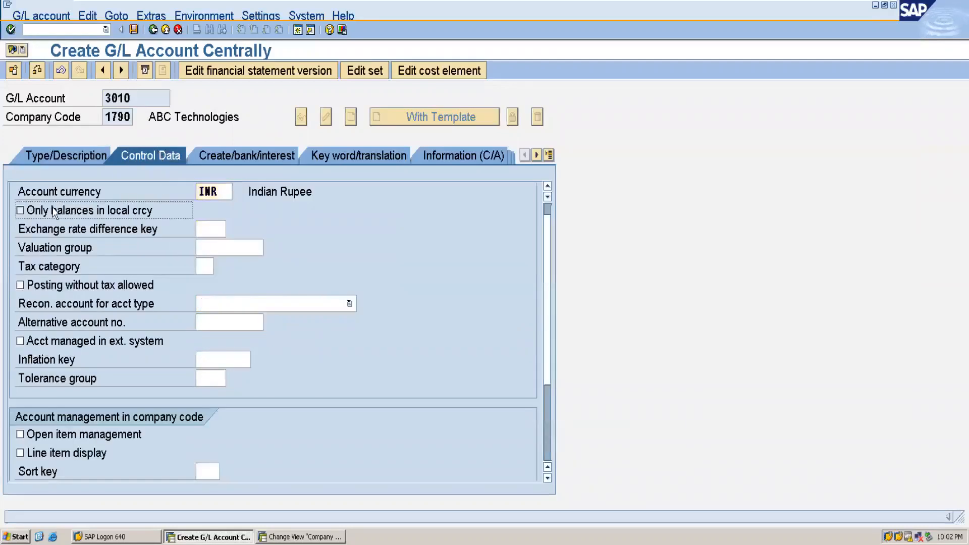
pyautogui.click(46, 453)
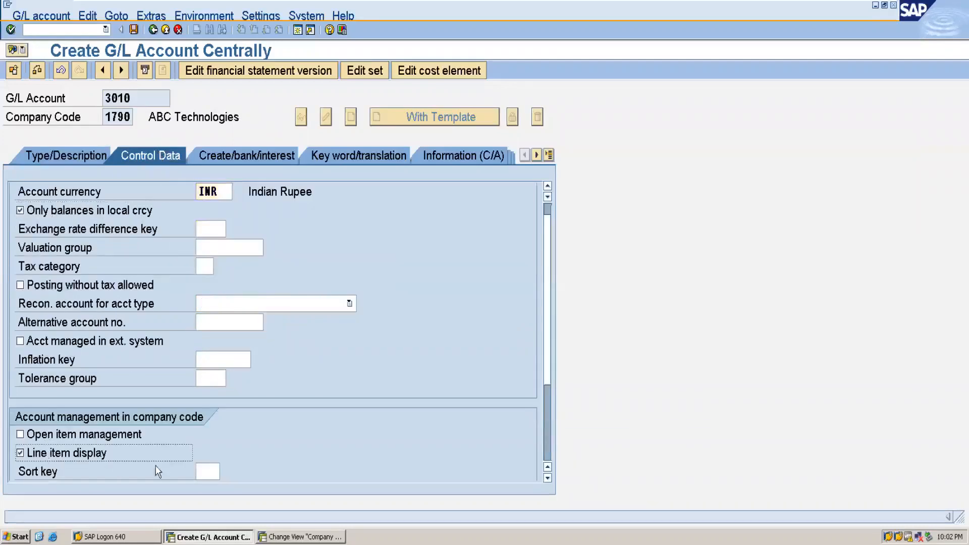
pyautogui.click(207, 472)
pyautogui.write('g')
pyautogui.write('00')
pyautogui.press('BackSpace')
pyautogui.press('BackSpace')
pyautogui.press('BackSpace')
pyautogui.write('001')
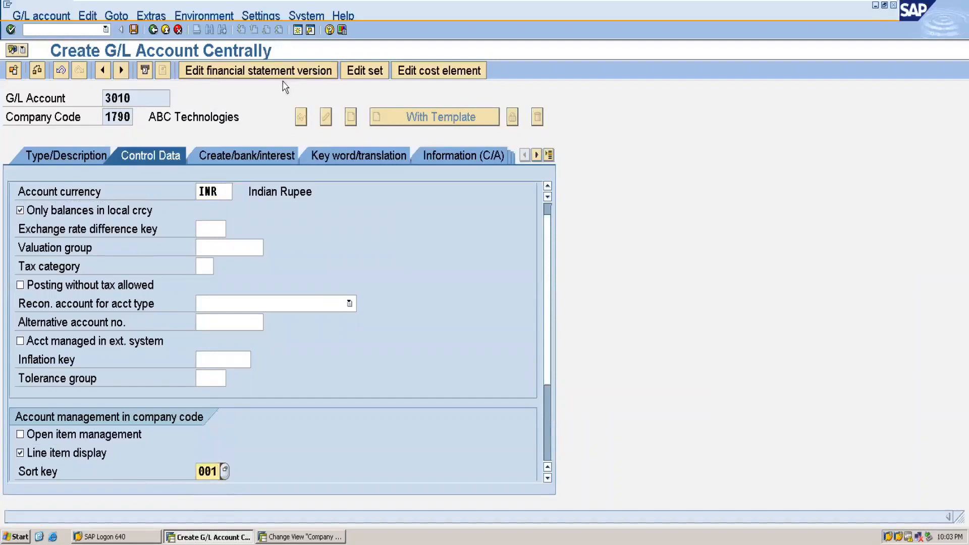
# - Set the field status group of account 3010 to G001 and save the account
pyautogui.click(220, 158)
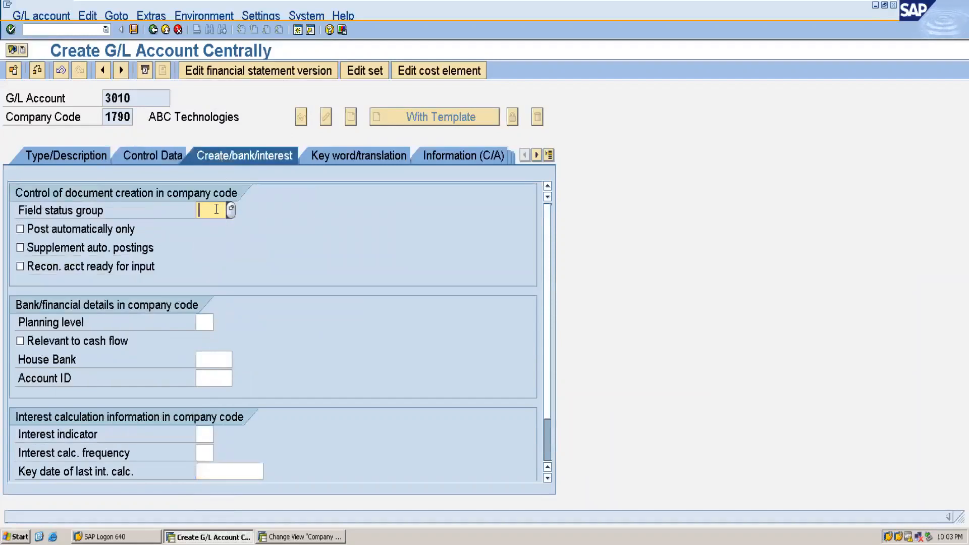
pyautogui.write('g00')
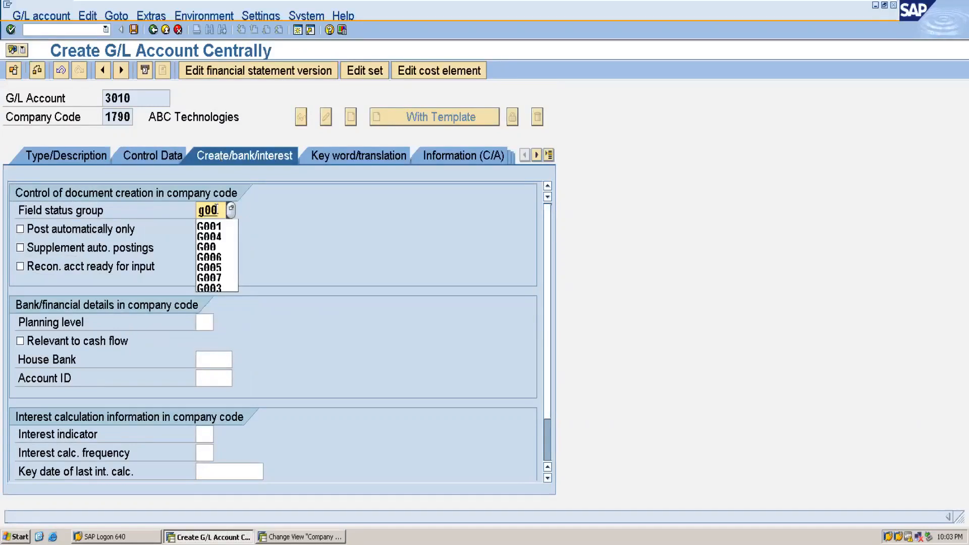
pyautogui.write('1')
pyautogui.click(135, 31)
# - Copy account number 3010 from SAP into cell D8 of the Book3 workbook in Excel
pyautogui.moveTo(98, 98); pyautogui.dragTo(94, 98)
pyautogui.hotkey('ctrl', 'c')
pyautogui.moveTo(667, 3)
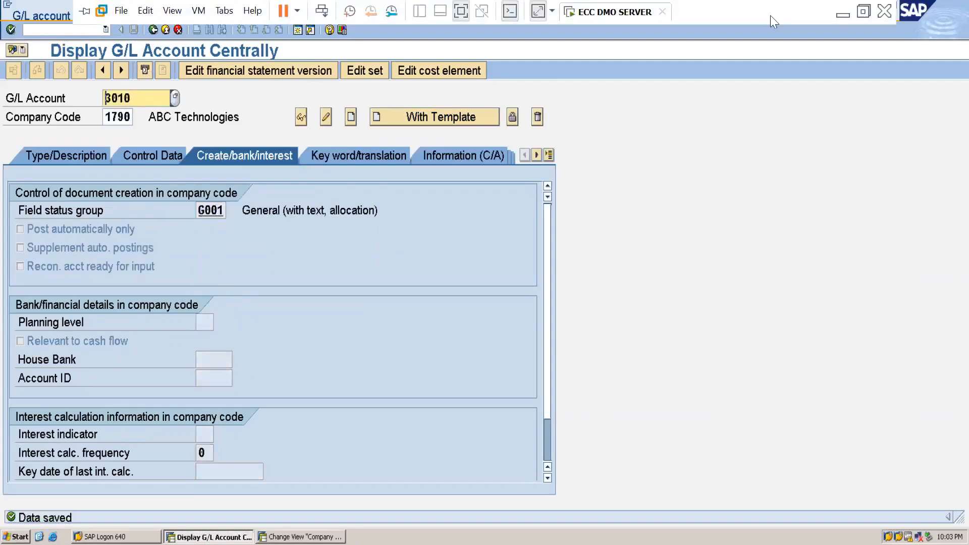
pyautogui.click(843, 14)
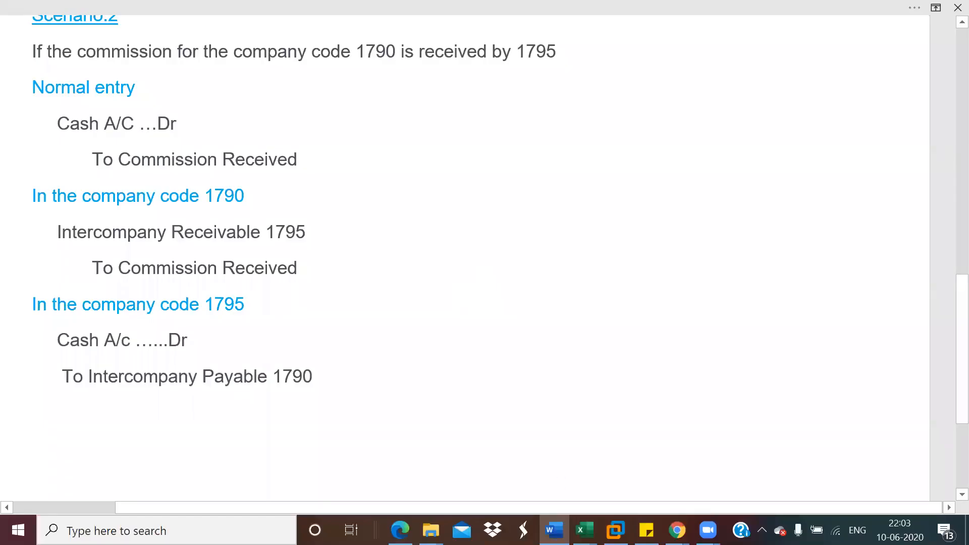
pyautogui.click(584, 530)
pyautogui.click(677, 464)
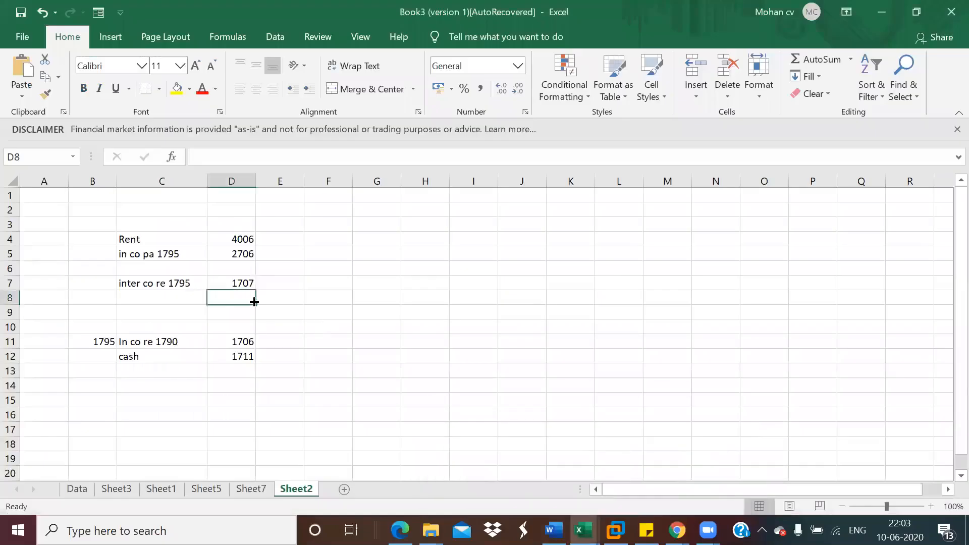
pyautogui.hotkey('ctrl', 'v')
# - Label account 3010 as commision received in cell C8 and widen column C to fit
pyautogui.click(151, 298)
pyautogui.write('co')
pyautogui.press('BackSpace')
pyautogui.write('mmision ')
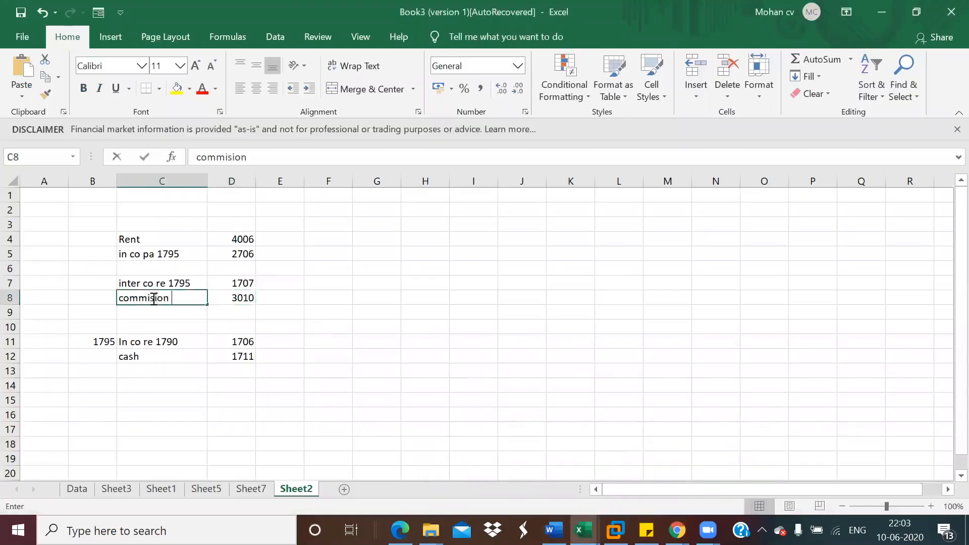
pyautogui.write('received')
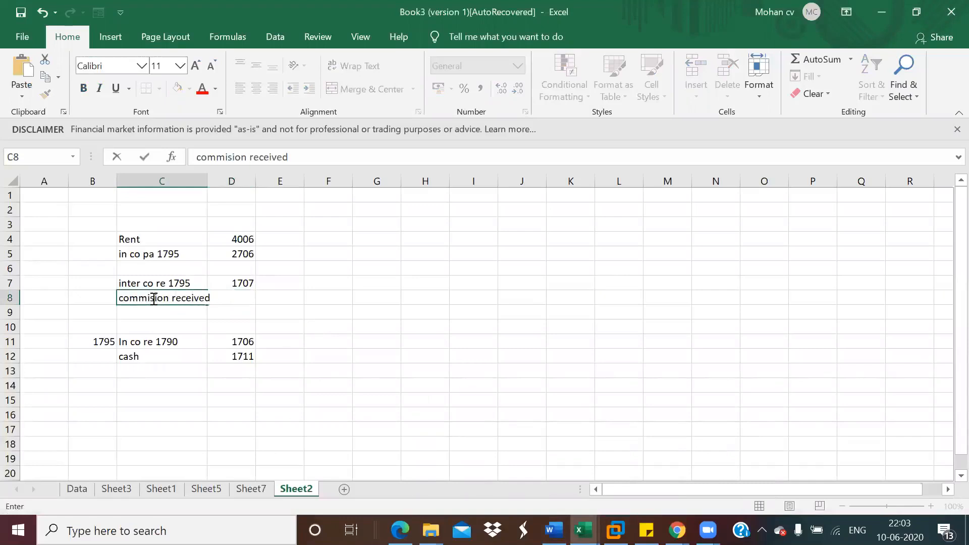
pyautogui.click(241, 319)
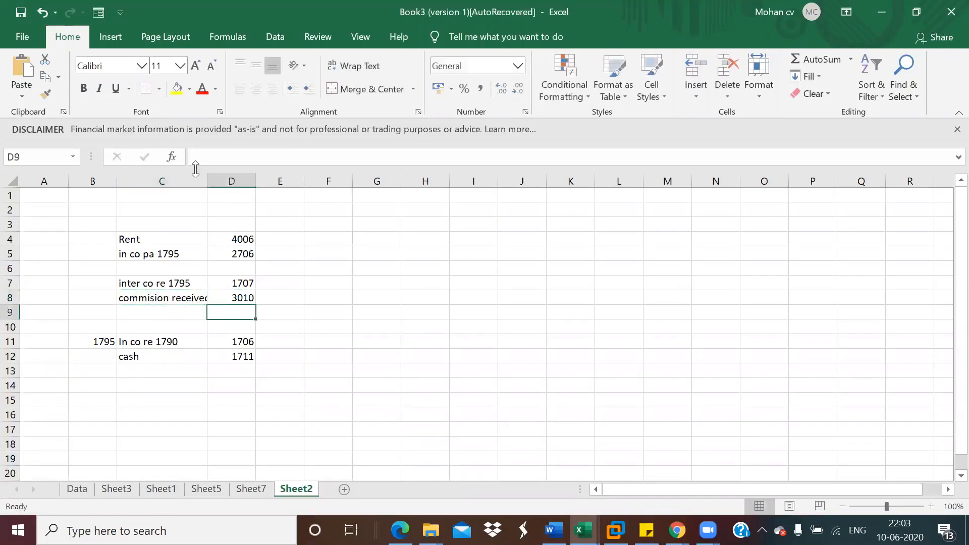
pyautogui.moveTo(207, 182); pyautogui.dragTo(242, 182)
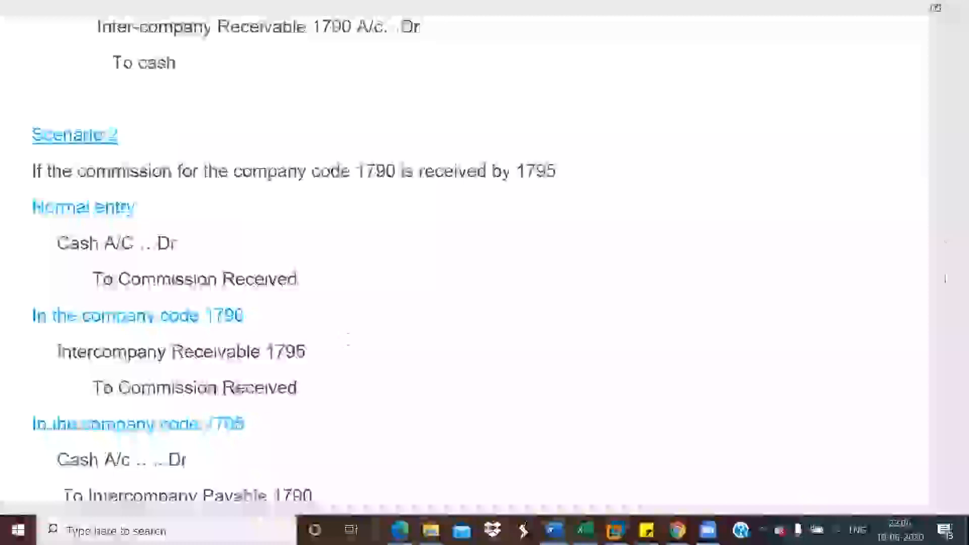
# - Review the journal entries for company codes 1790 and 1795 in both scenarios of the Word document
pyautogui.scroll(-5, 114, 227)
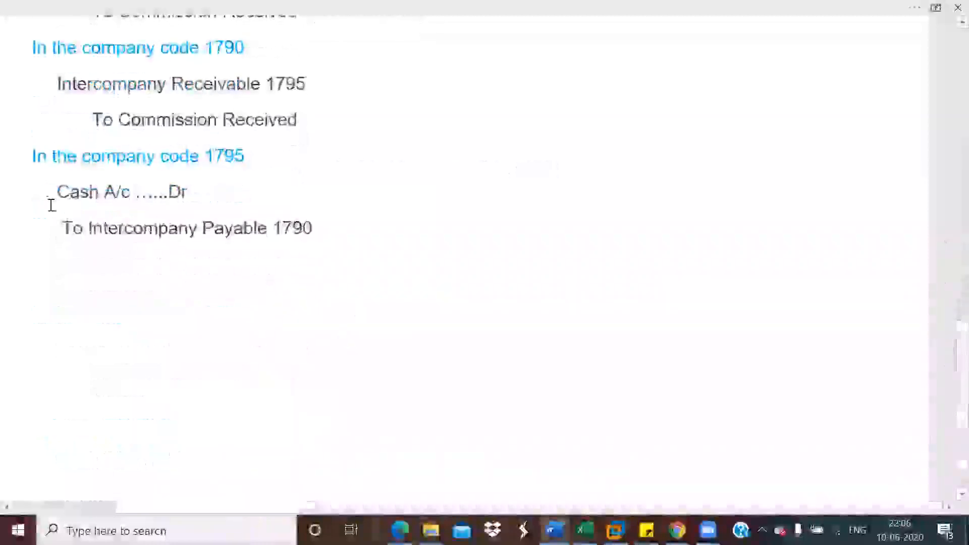
pyautogui.moveTo(945, 391); pyautogui.dragTo(944, 277)
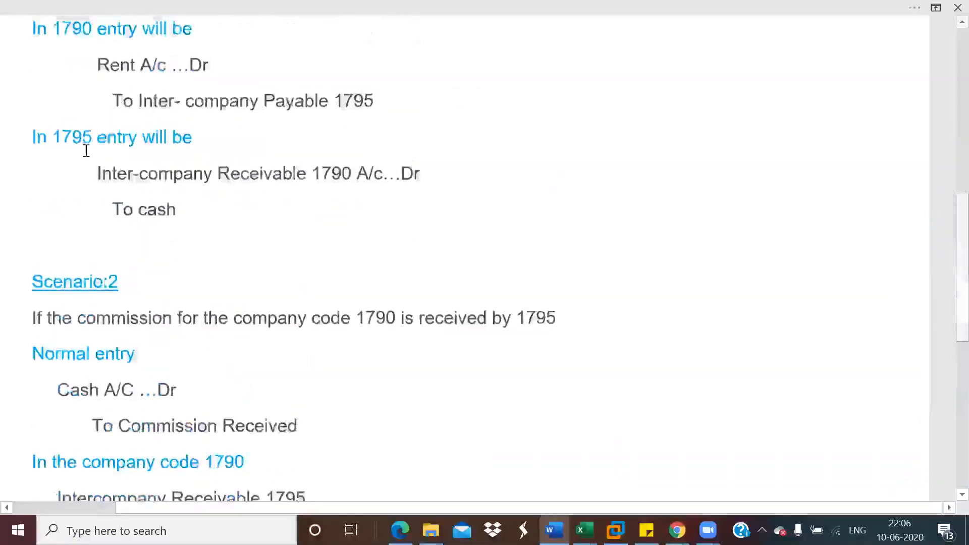
pyautogui.moveTo(945, 280); pyautogui.dragTo(945, 353)
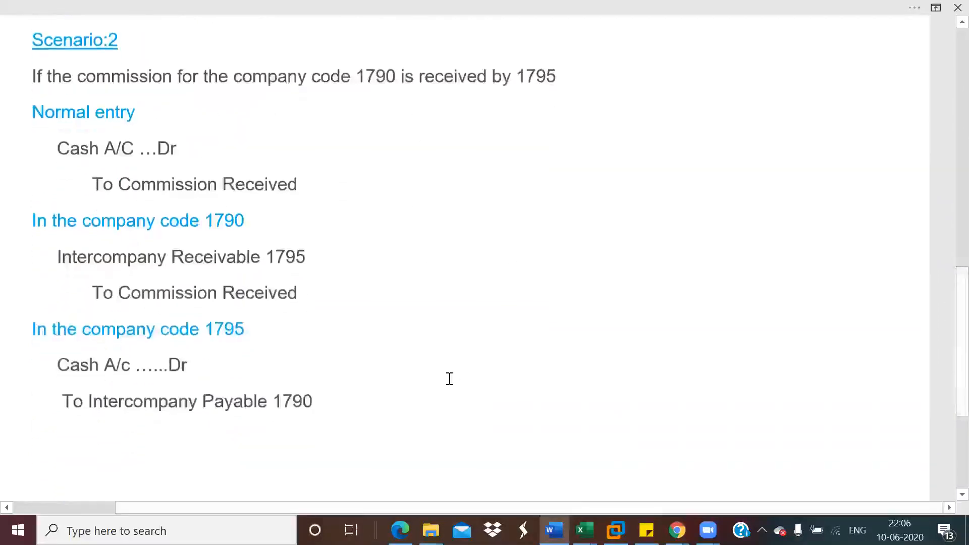
pyautogui.click(88, 402)
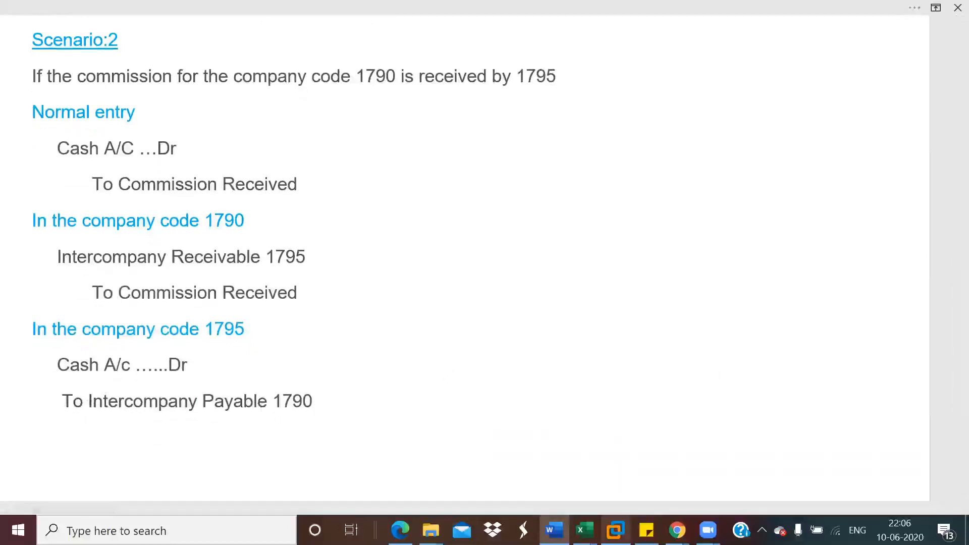
# - Switch to SAP and start creating G/L account 2707 in company code 1795
pyautogui.moveTo(615, 530)
pyautogui.click(614, 479)
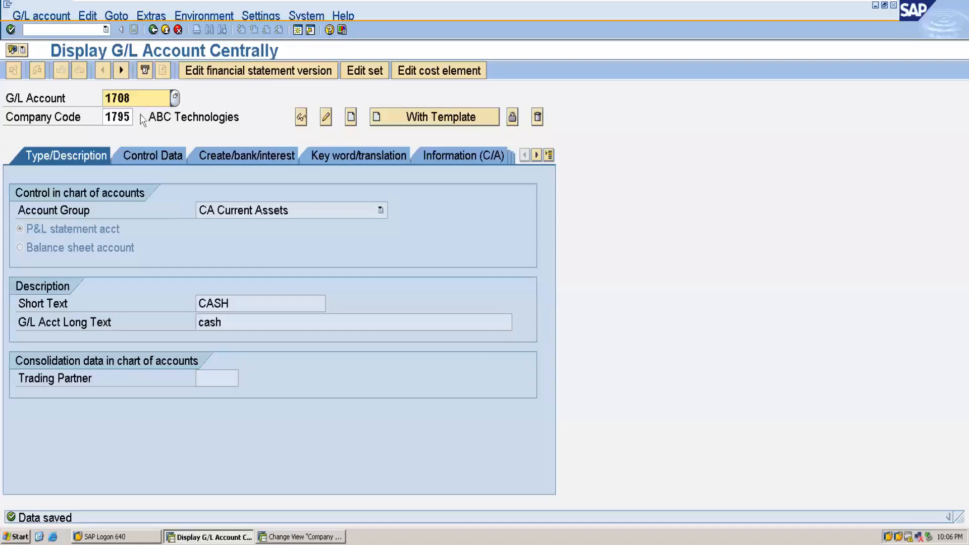
pyautogui.click(142, 99)
pyautogui.press('BackSpace')
pyautogui.press('BackSpace')
pyautogui.press('BackSpace')
pyautogui.press('BackSpace')
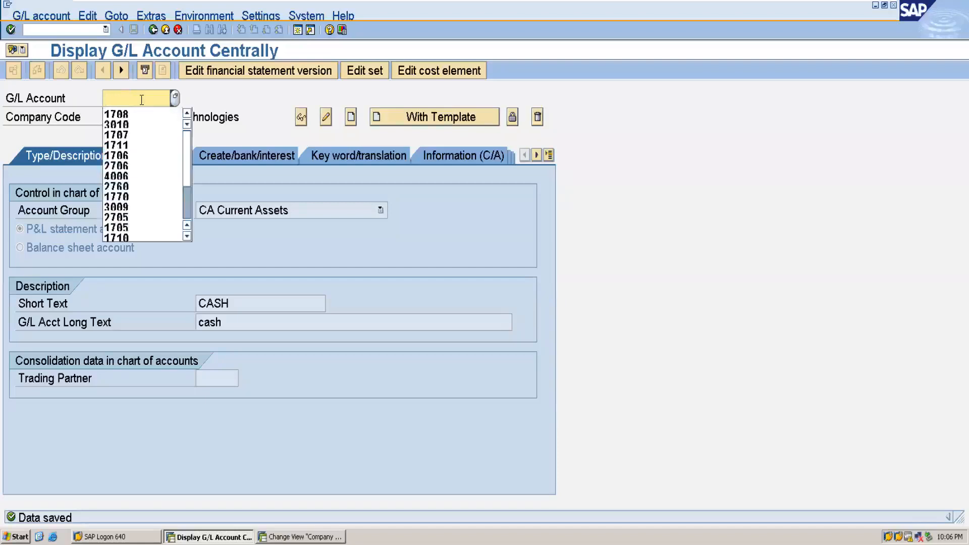
pyautogui.write('2707')
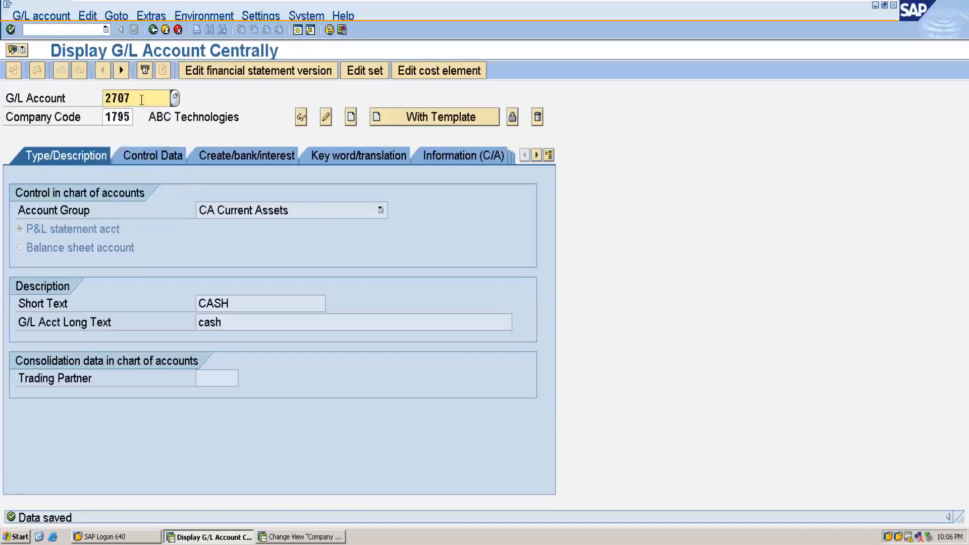
pyautogui.click(352, 119)
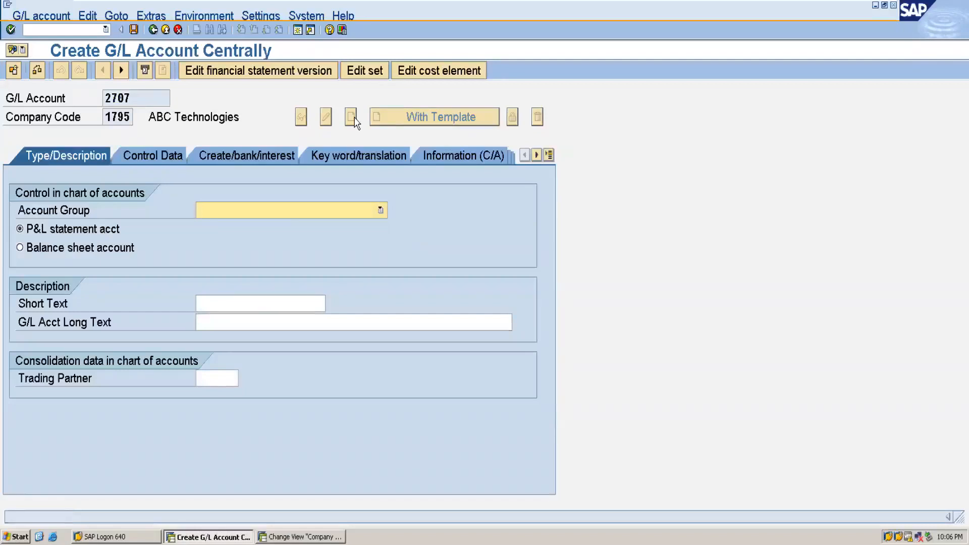
# - Assign account 2707 to the CL Current Liabilites group and enter the short text int co Payable 1790
pyautogui.click(380, 210)
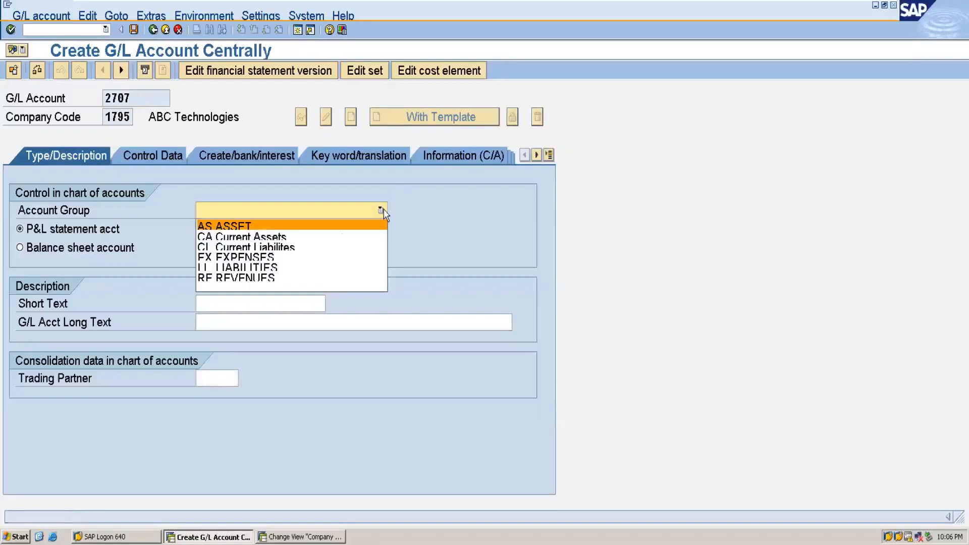
pyautogui.click(307, 247)
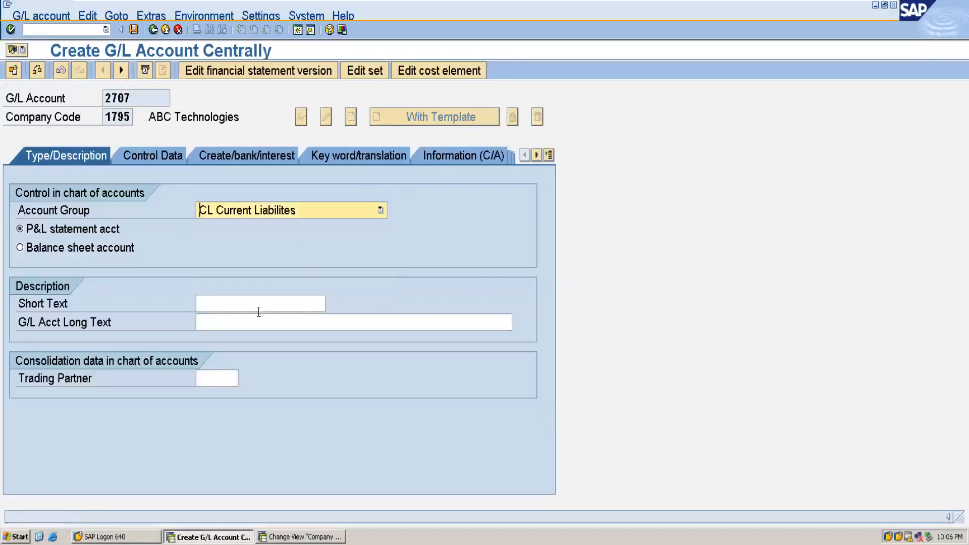
pyautogui.click(258, 305)
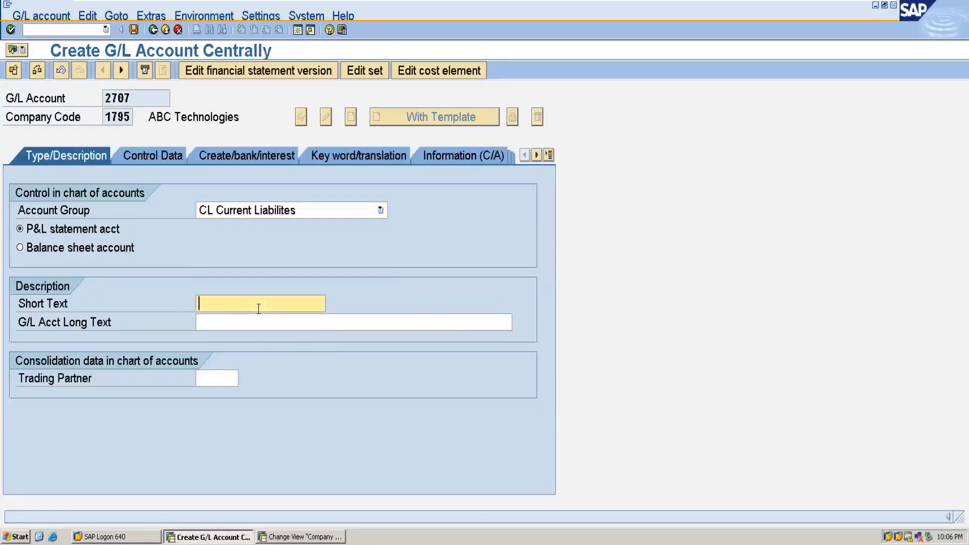
pyautogui.write('int c')
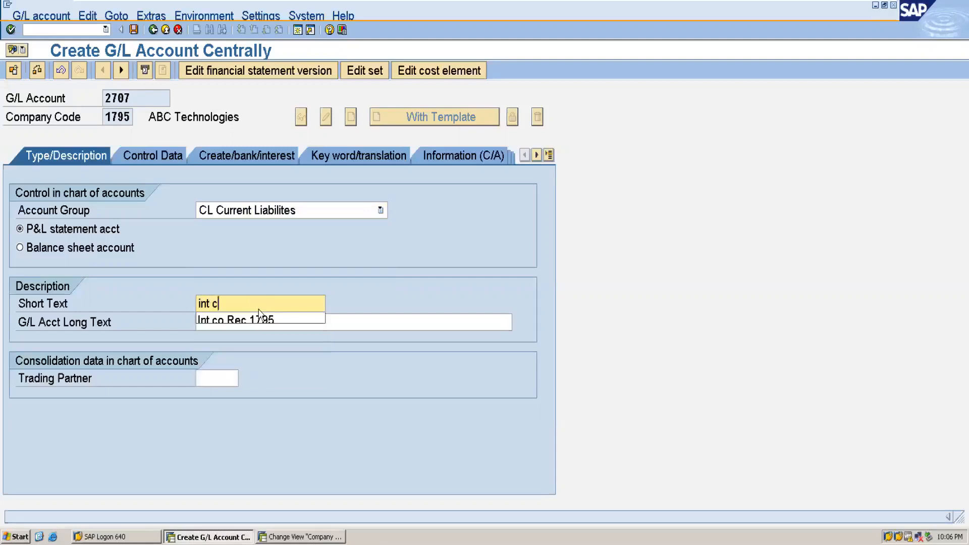
pyautogui.write('o P')
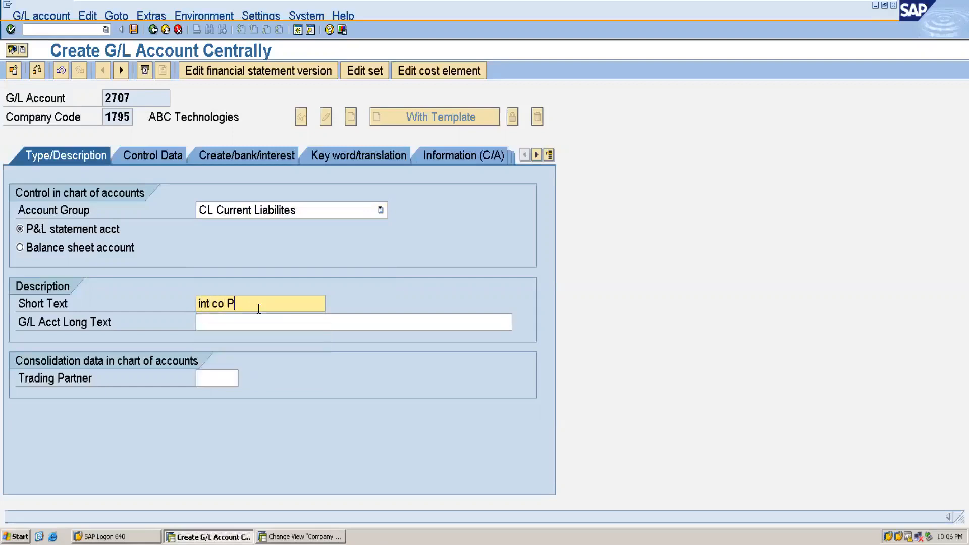
pyautogui.write('ayable 1790')
# - Copy the short text of account 2707 into its long text and classify it as a balance sheet account
pyautogui.moveTo(306, 303); pyautogui.dragTo(174, 301)
pyautogui.hotkey('ctrl', 'c')
pyautogui.click(213, 324)
pyautogui.hotkey('ctrl', 'v')
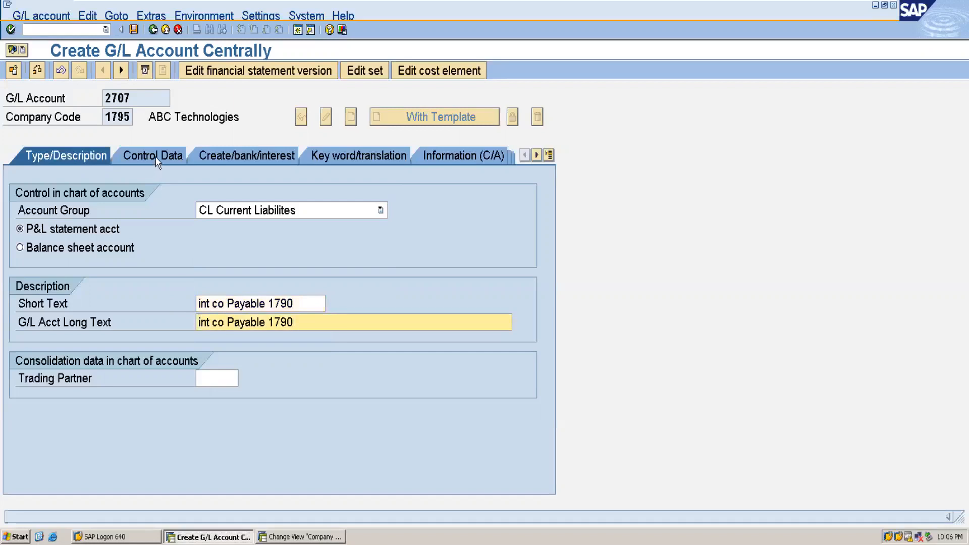
pyautogui.click(79, 250)
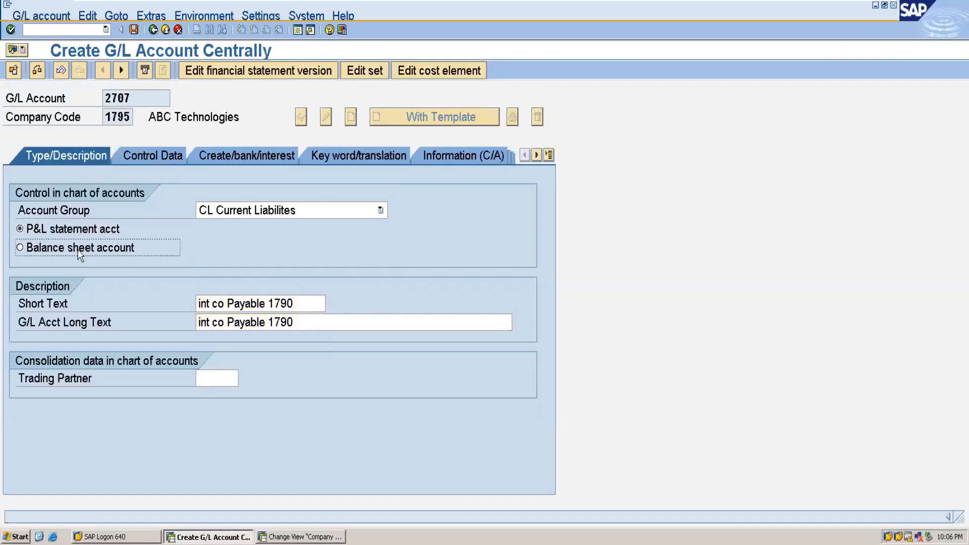
# - Enable only balances in local currency and line item display for account 2707, with sort key 001
pyautogui.click(134, 153)
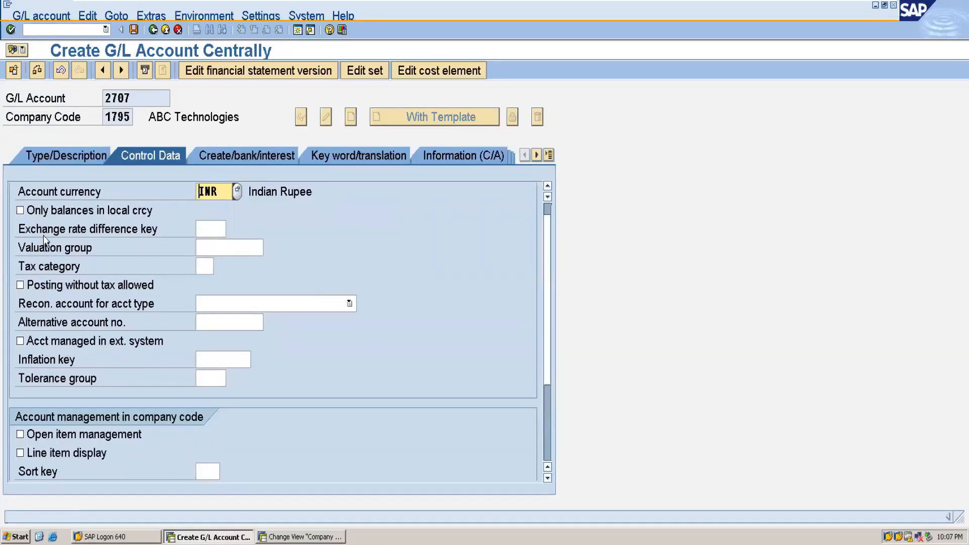
pyautogui.click(20, 211)
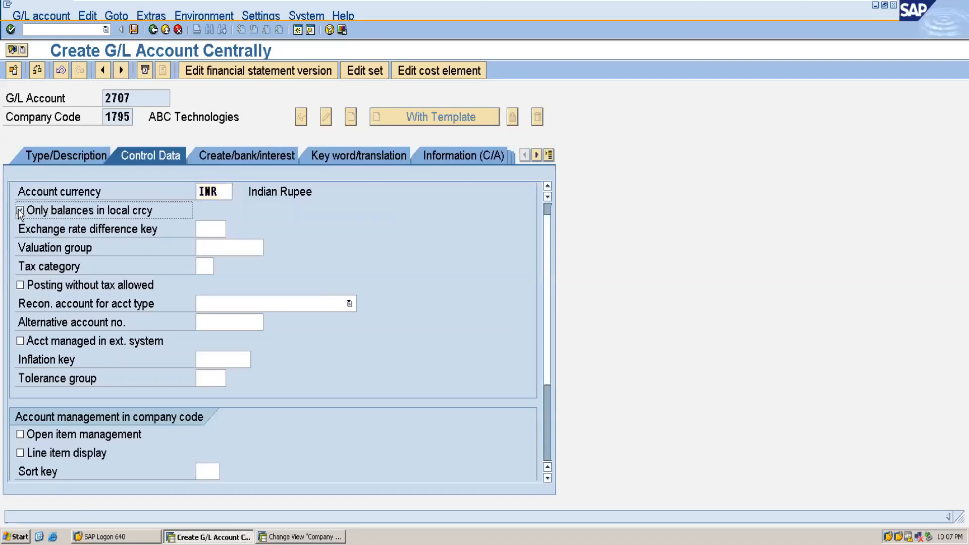
pyautogui.click(22, 452)
pyautogui.click(212, 471)
pyautogui.write('00')
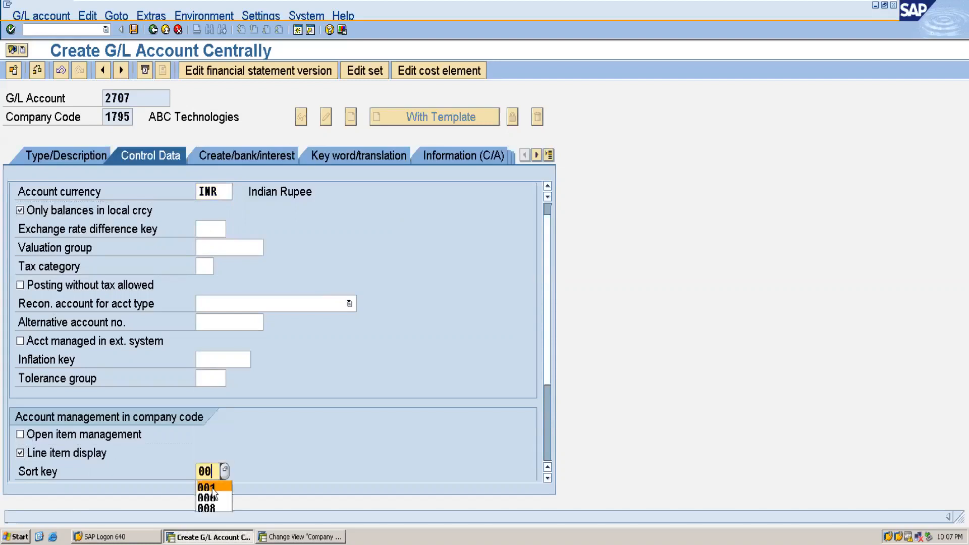
pyautogui.click(211, 487)
# - Set the field status group of account 2707 to G001 and save the account
pyautogui.click(235, 151)
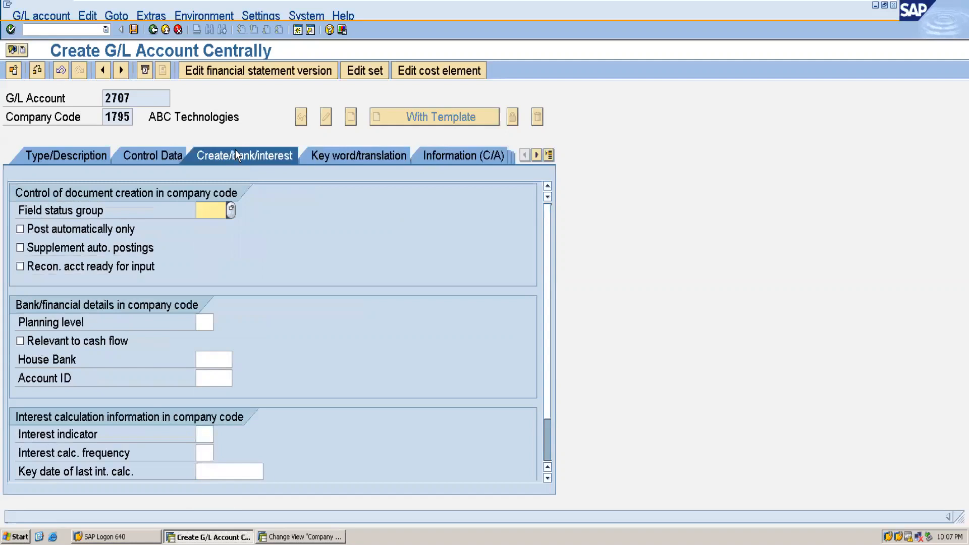
pyautogui.write('g001')
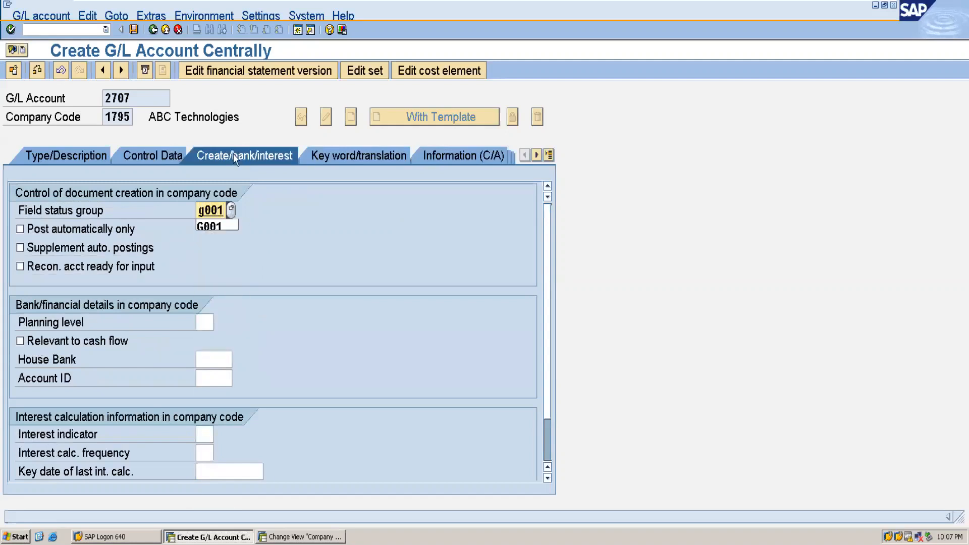
pyautogui.click(214, 227)
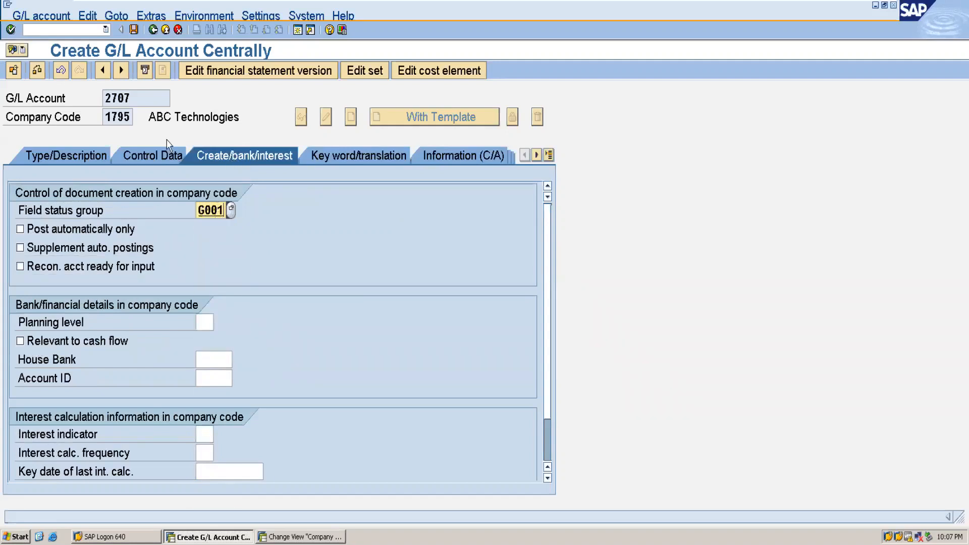
pyautogui.click(133, 30)
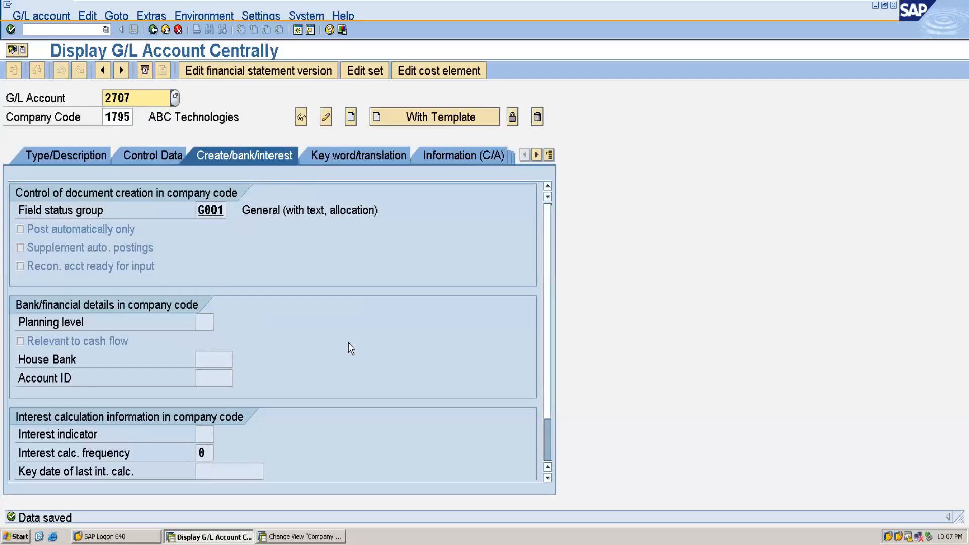
# - Copy account number 2707 from SAP into cell D14 of the Book3 workbook in Excel
pyautogui.click(39, 30)
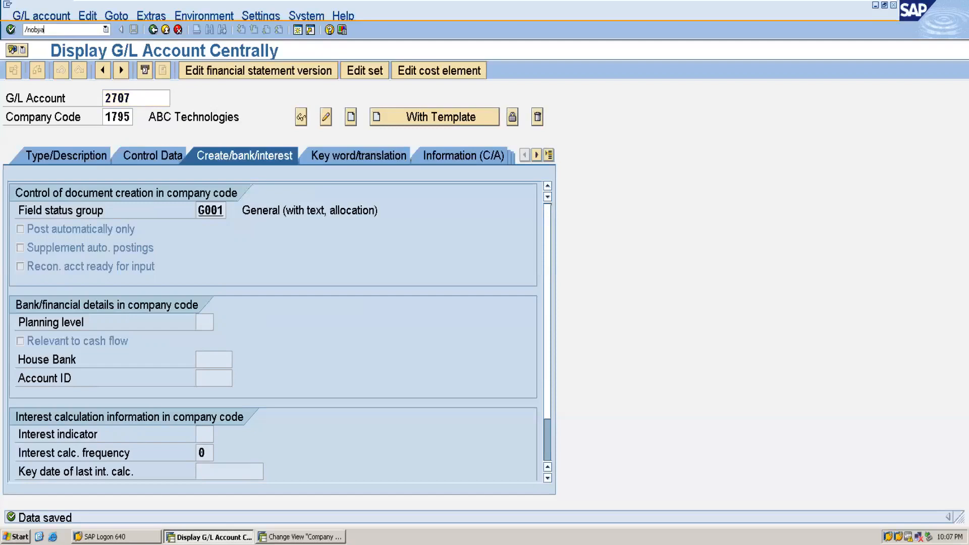
pyautogui.press('Return')
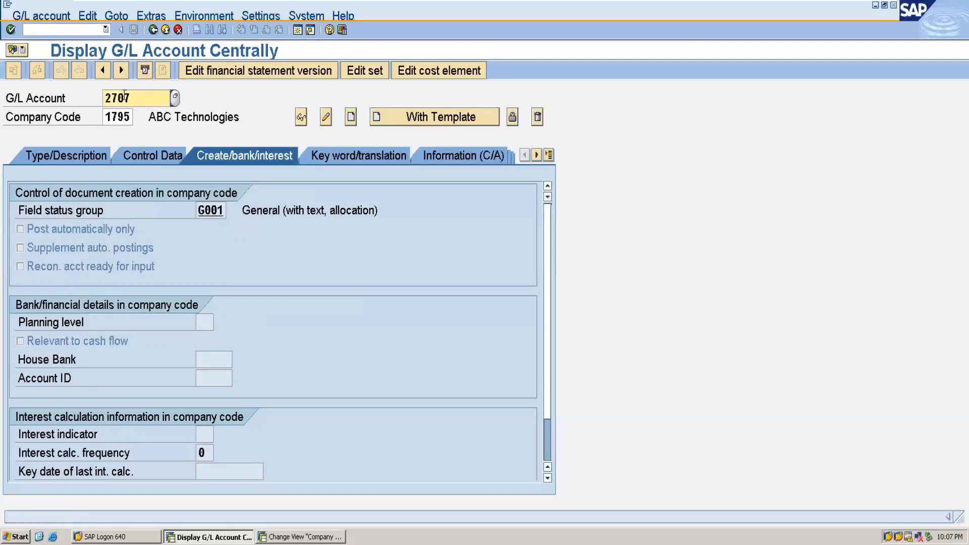
pyautogui.moveTo(131, 98); pyautogui.dragTo(103, 98)
pyautogui.hotkey('ctrl', 'c')
pyautogui.click(103, 100)
pyautogui.moveTo(757, 4)
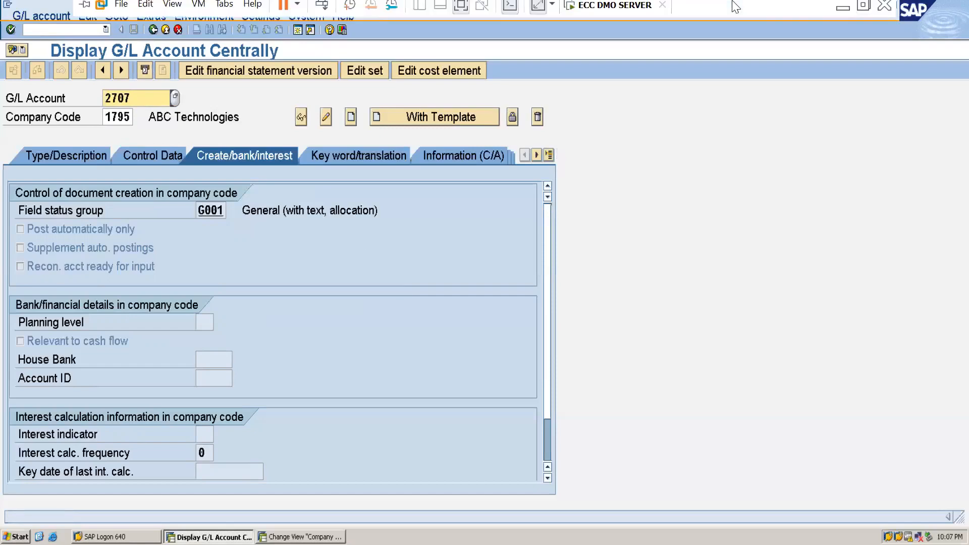
pyautogui.click(847, 13)
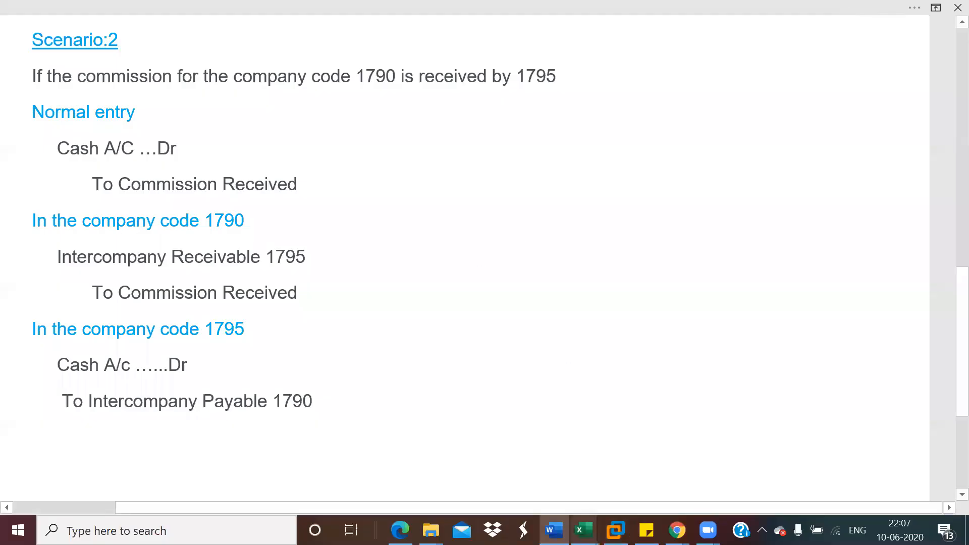
pyautogui.moveTo(584, 529)
pyautogui.click(646, 467)
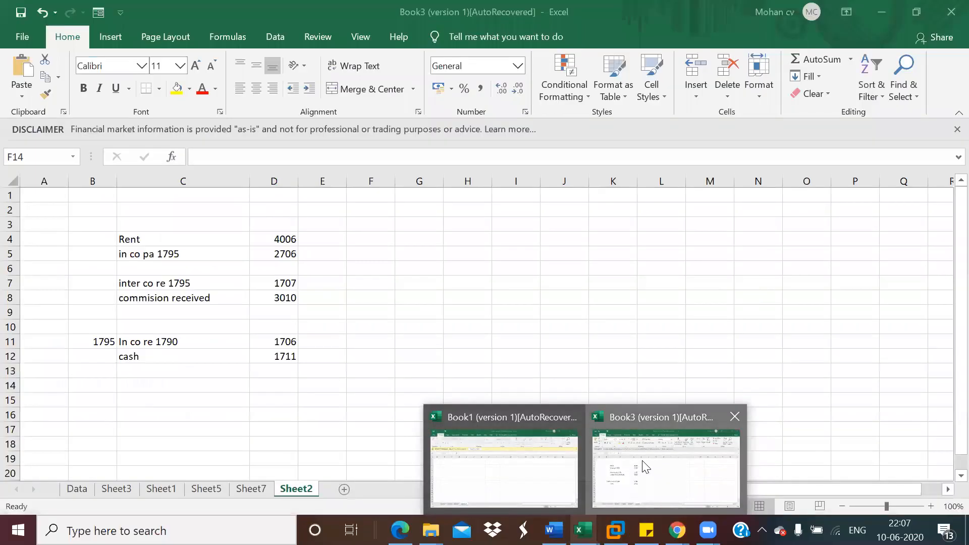
pyautogui.click(279, 374)
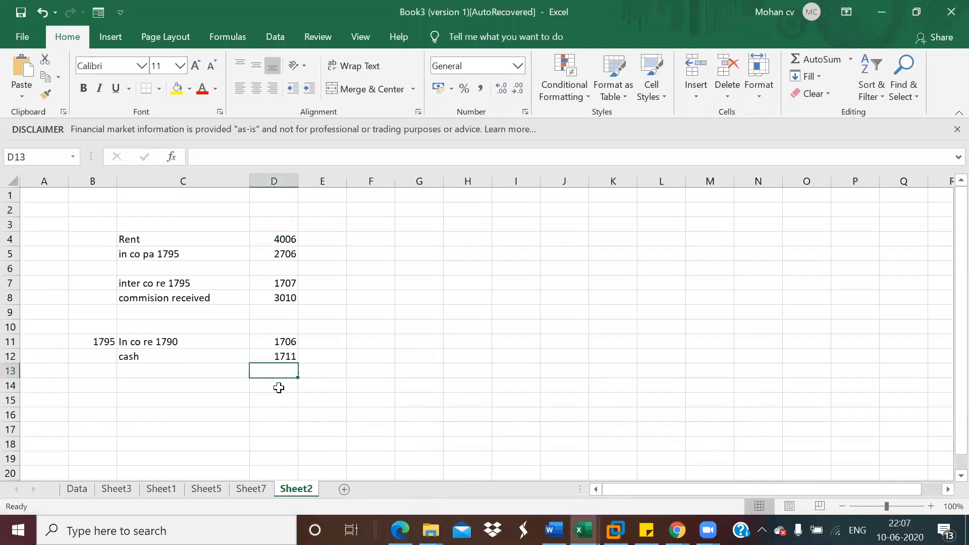
pyautogui.click(279, 387)
pyautogui.hotkey('ctrl', 'v')
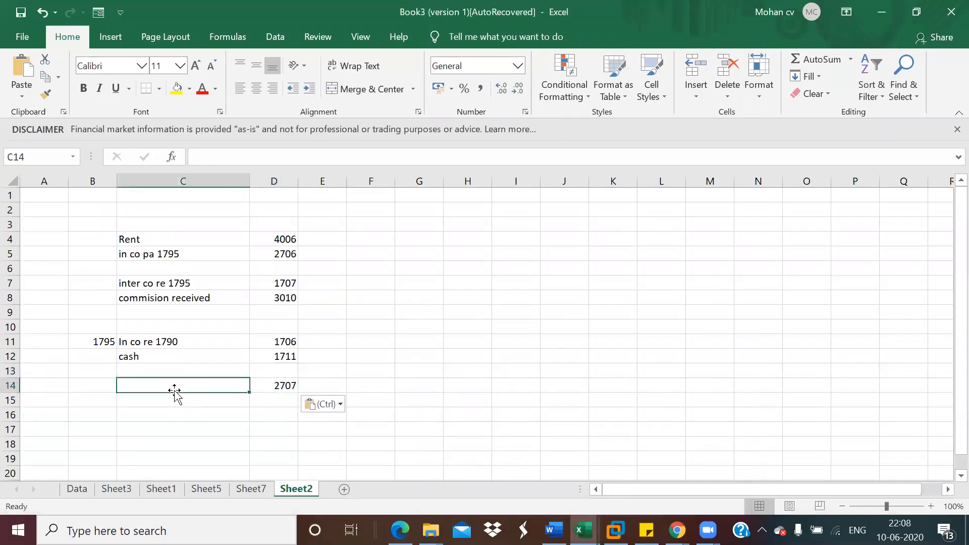
# - Enter the label int co payable in cell C14 and the value 1790 in cell D14
pyautogui.write('int co payable')
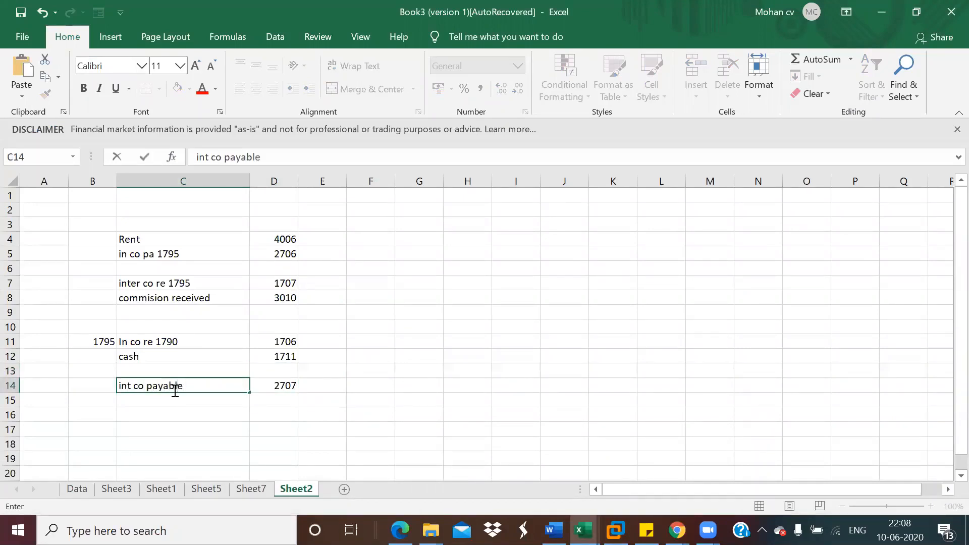
pyautogui.click(278, 391)
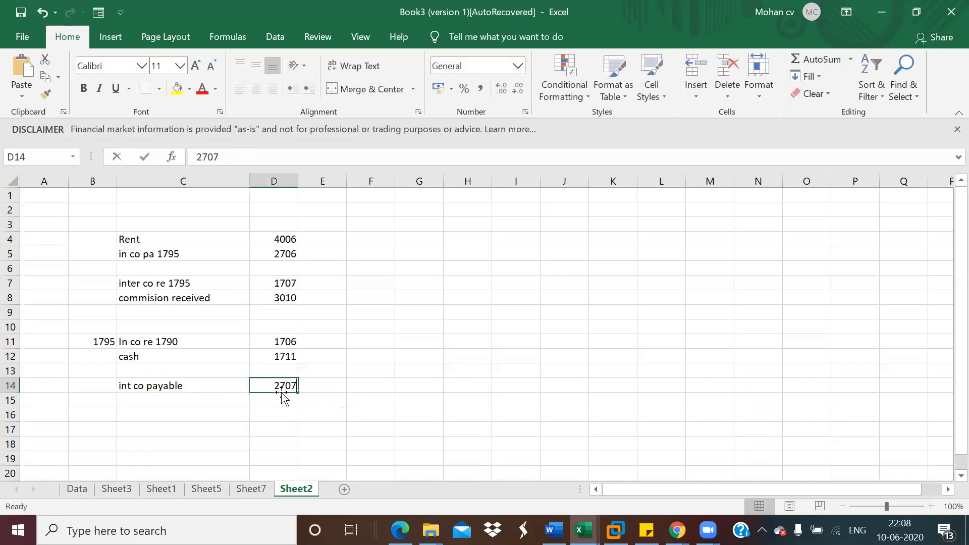
pyautogui.write('1790')
pyautogui.click(275, 413)
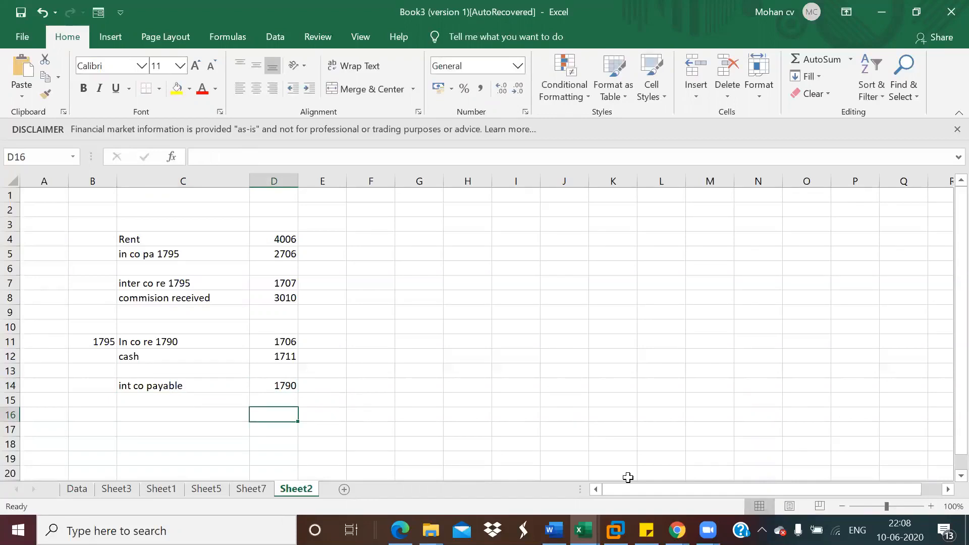
# - Switch to SAP and open the OBYA clearing account configuration for company codes 1790 and 1795
pyautogui.moveTo(615, 530)
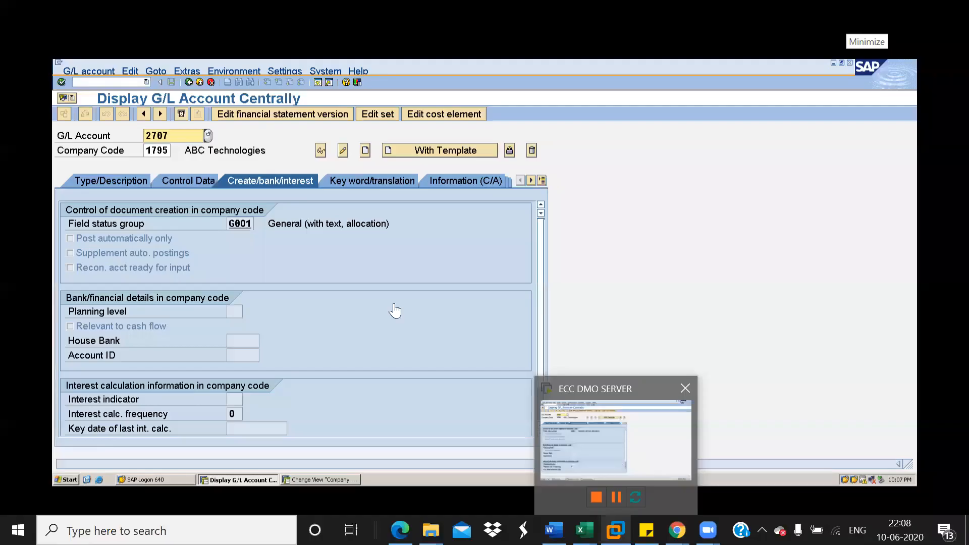
pyautogui.click(613, 456)
pyautogui.click(59, 29)
pyautogui.write('/nobya')
pyautogui.press('Return')
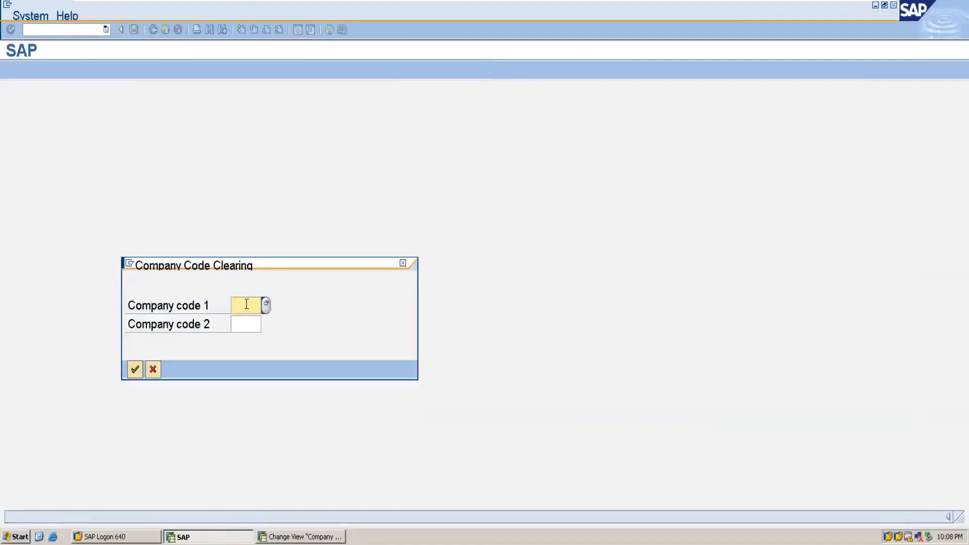
pyautogui.write('1790')
pyautogui.click(249, 323)
pyautogui.write('1795')
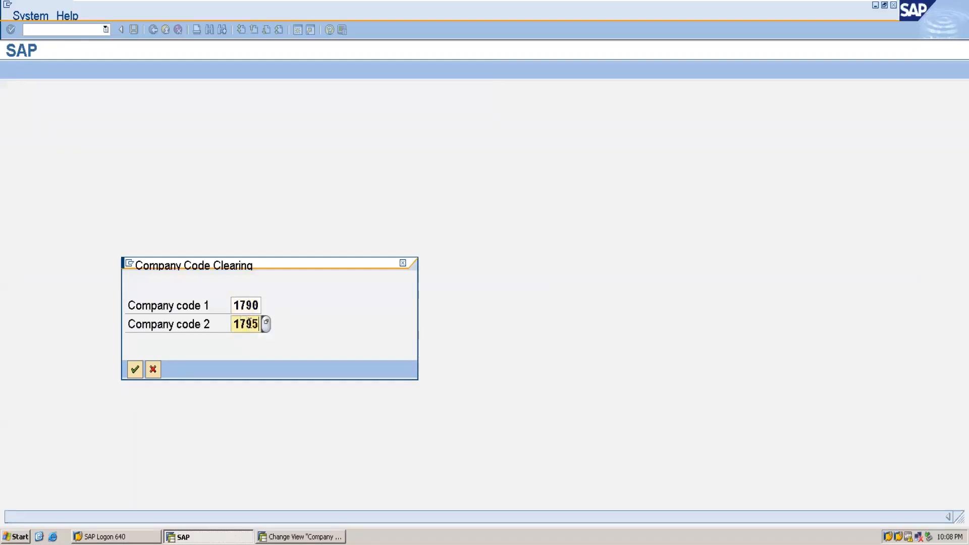
pyautogui.press('Return')
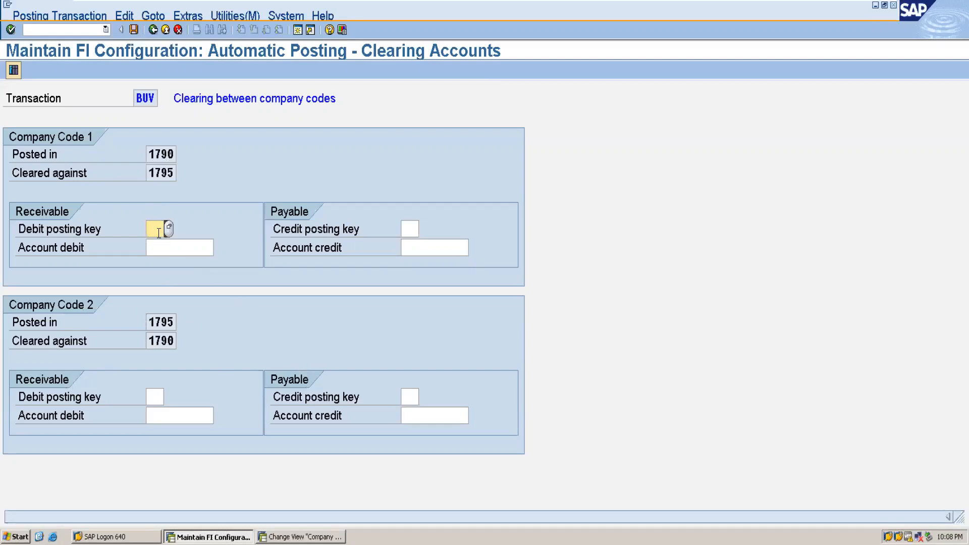
# - Set the receivable debit posting key for company code 1790 to 40 and consult the Scenario:2 entries in the Word document
pyautogui.write('40')
pyautogui.click(170, 247)
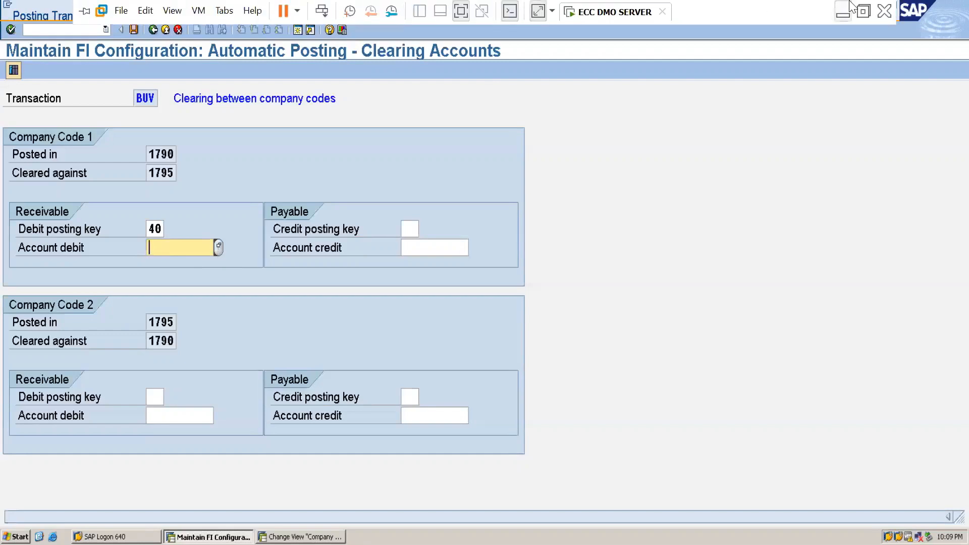
pyautogui.click(848, 8)
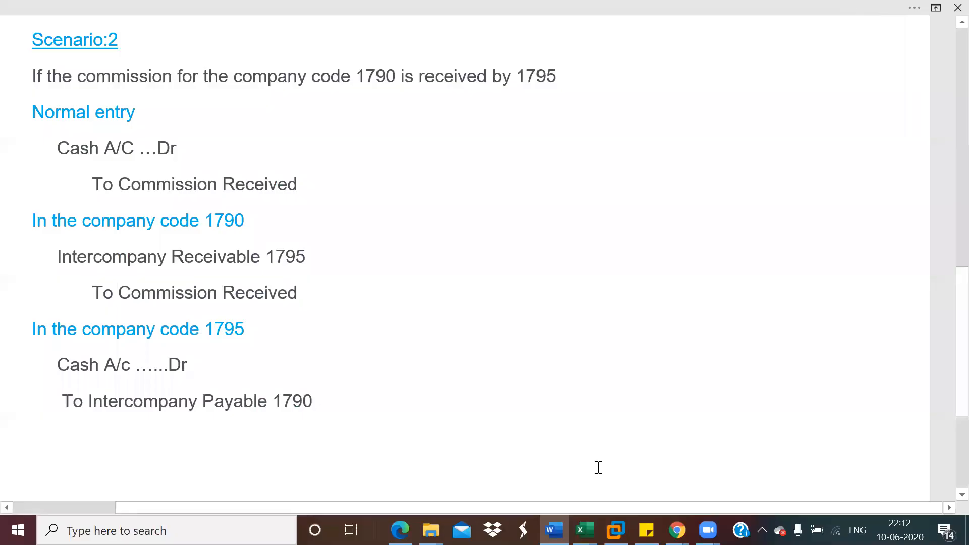
pyautogui.moveTo(616, 530)
pyautogui.click(628, 449)
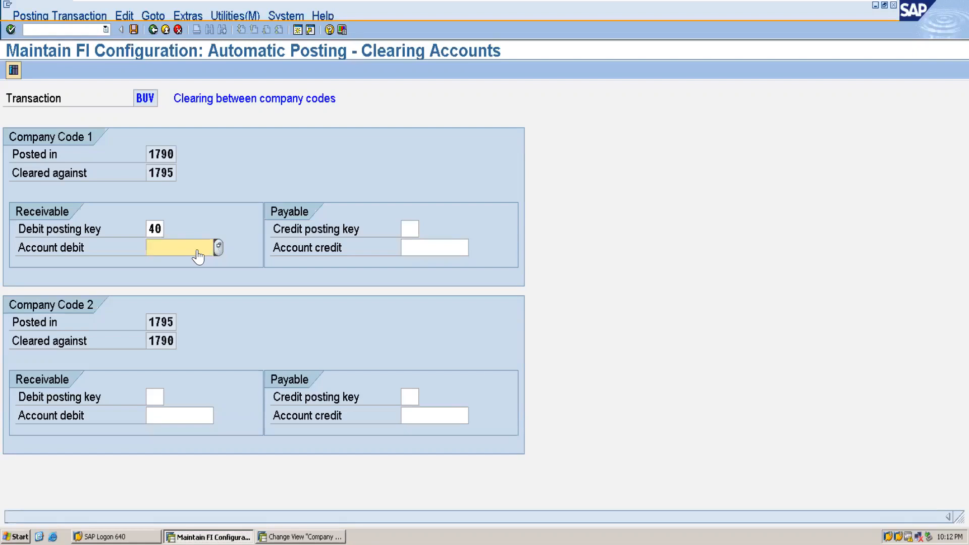
# - Look up the intercompany receivable 1795 account in Excel and enter 1707 as the debit account for company code 1790 in SAP
pyautogui.moveTo(793, 7)
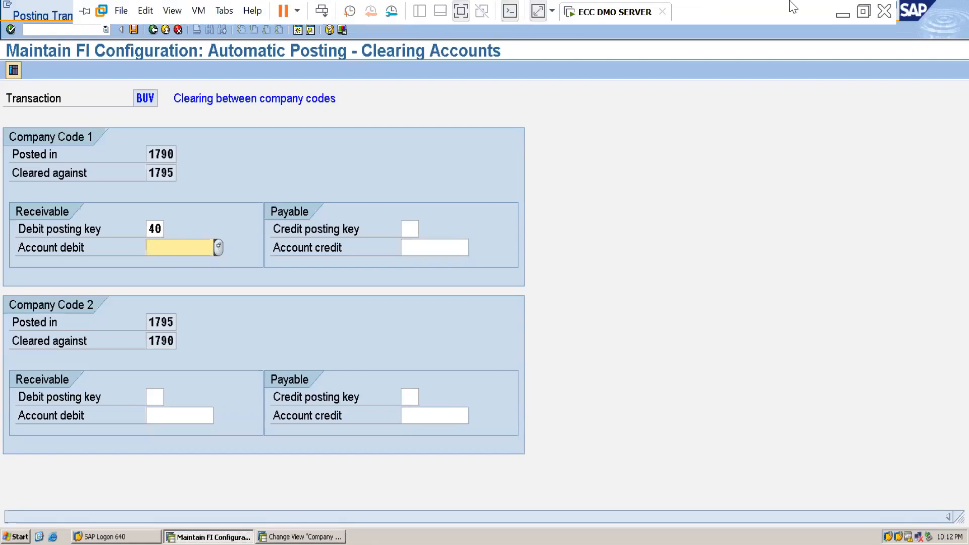
pyautogui.click(842, 14)
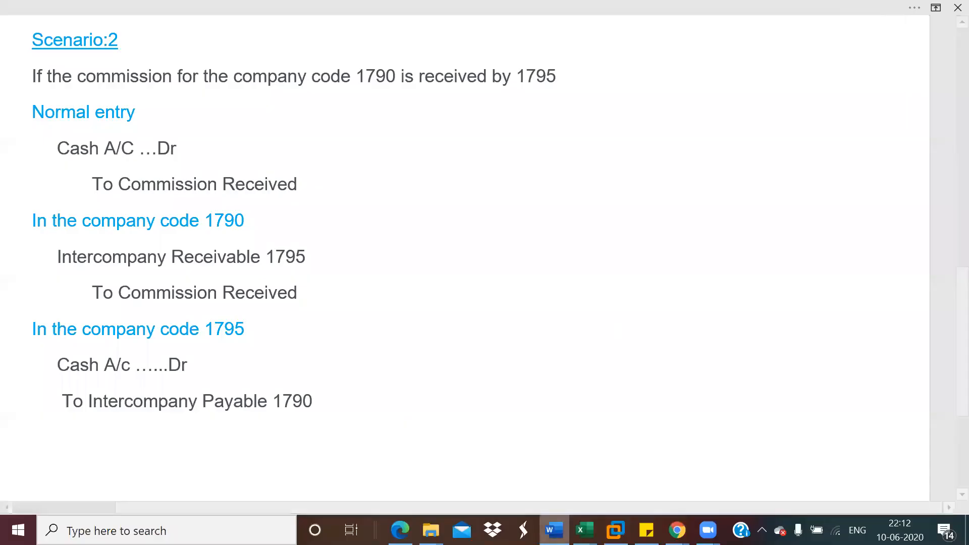
pyautogui.moveTo(588, 527)
pyautogui.click(630, 480)
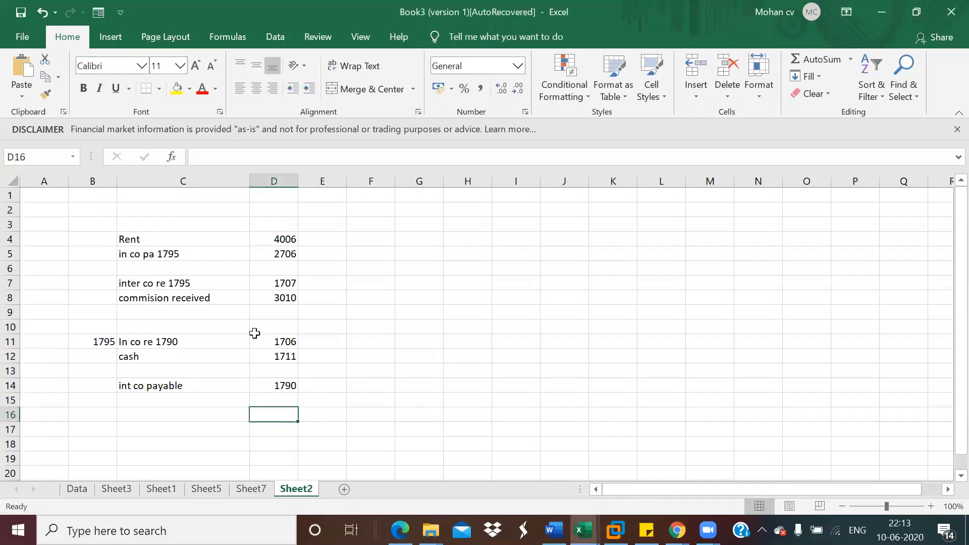
pyautogui.click(282, 284)
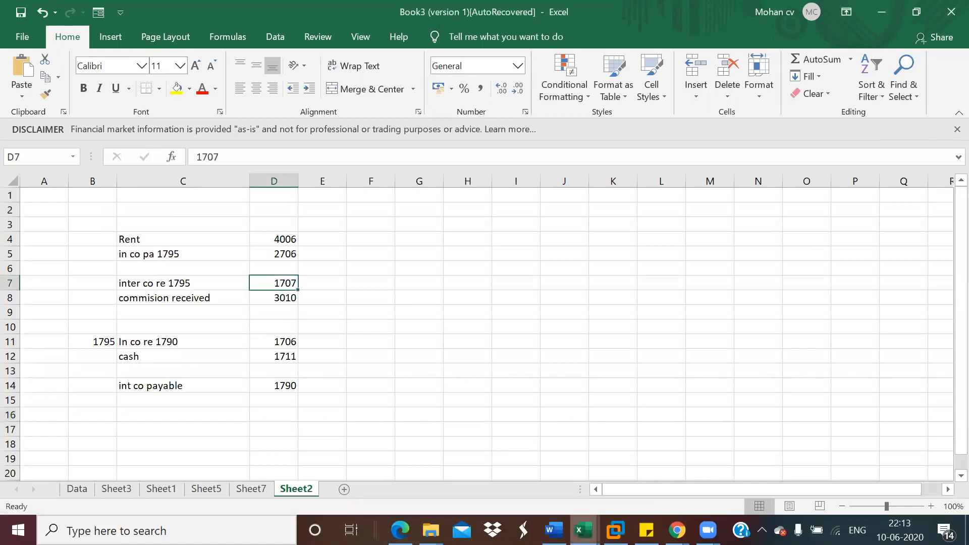
pyautogui.moveTo(615, 530)
pyautogui.click(626, 438)
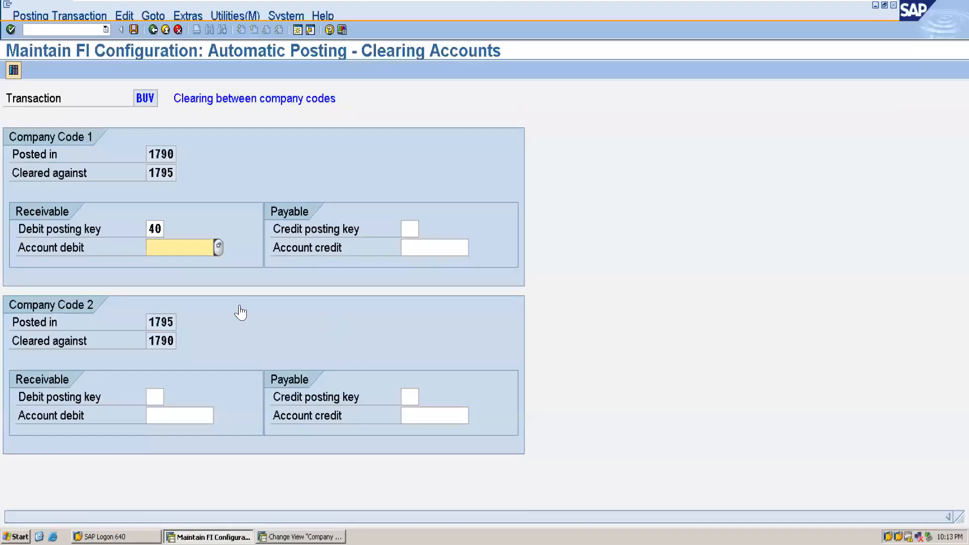
pyautogui.write('17')
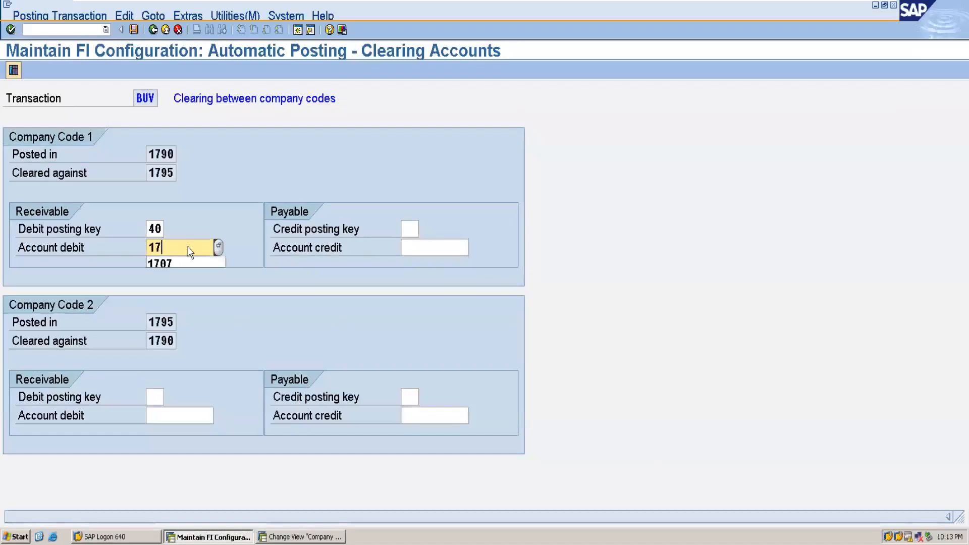
pyautogui.write('07')
# - Set company code 1790's payable credit posting key to 50 and its credit account to 2706, checking the account list in Excel
pyautogui.click(413, 229)
pyautogui.write('50')
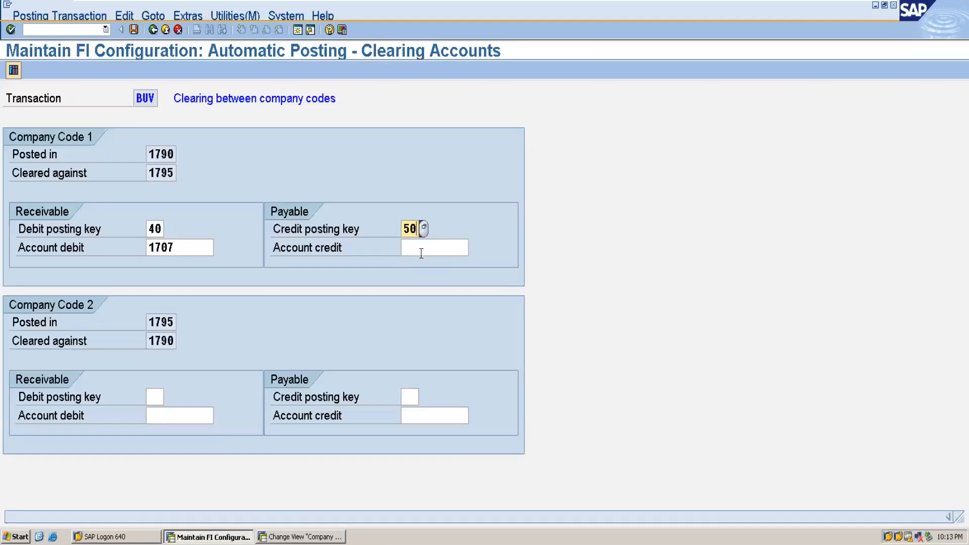
pyautogui.click(421, 253)
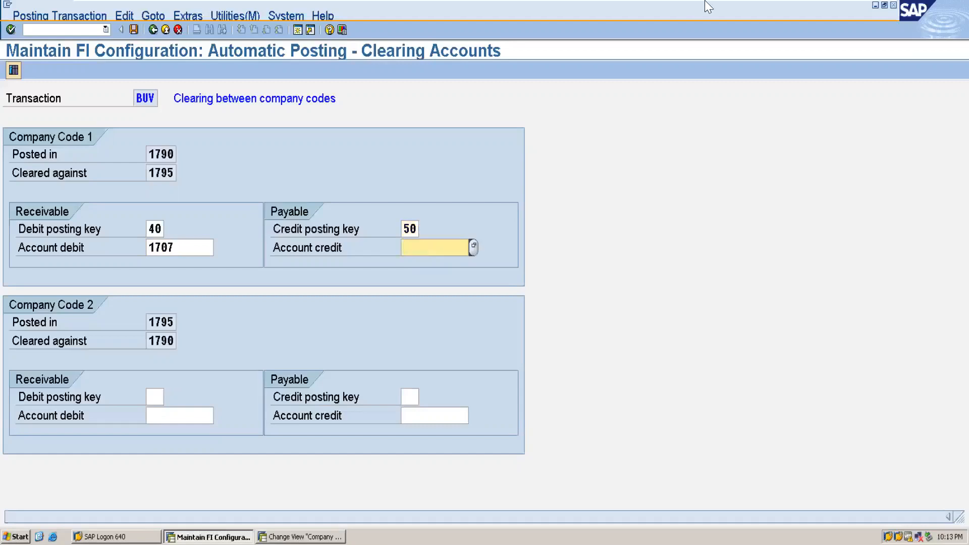
pyautogui.click(838, 18)
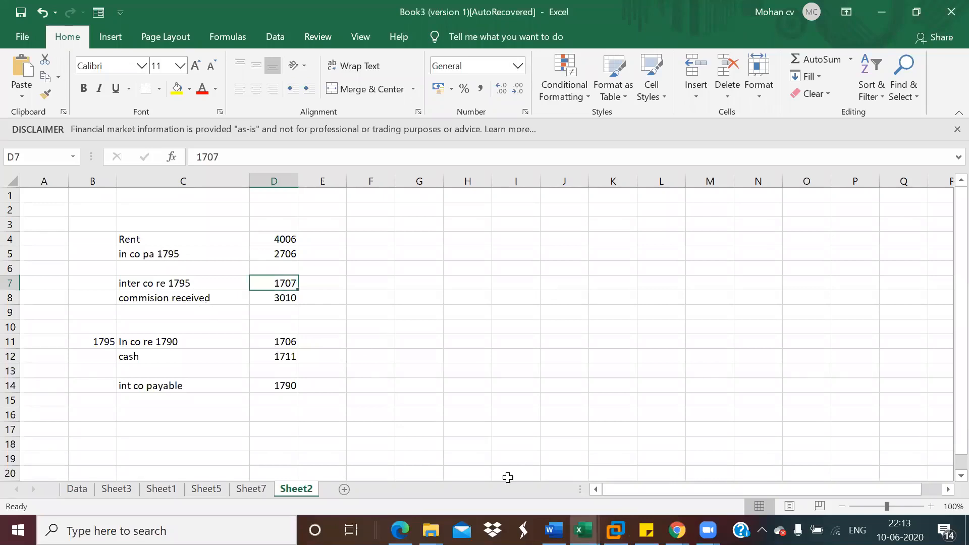
pyautogui.moveTo(615, 530)
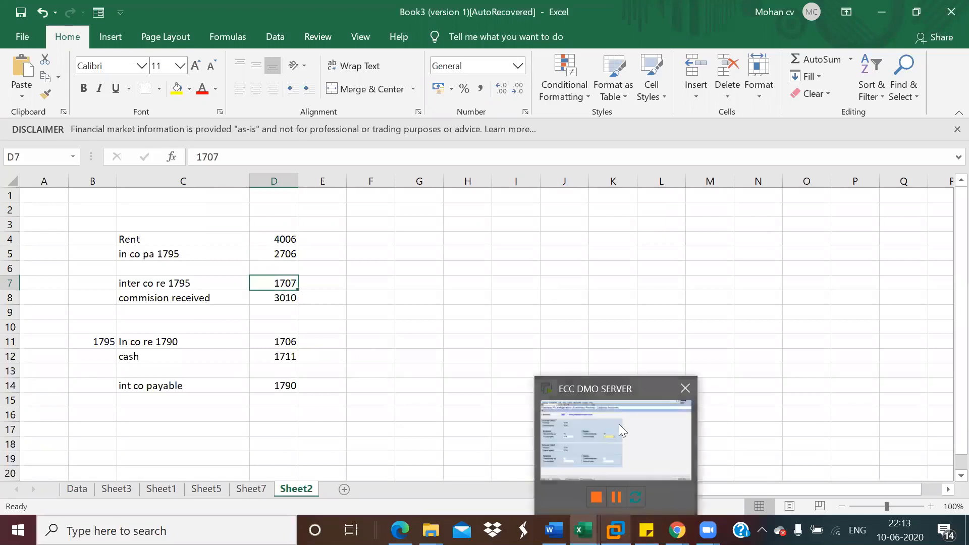
pyautogui.click(619, 424)
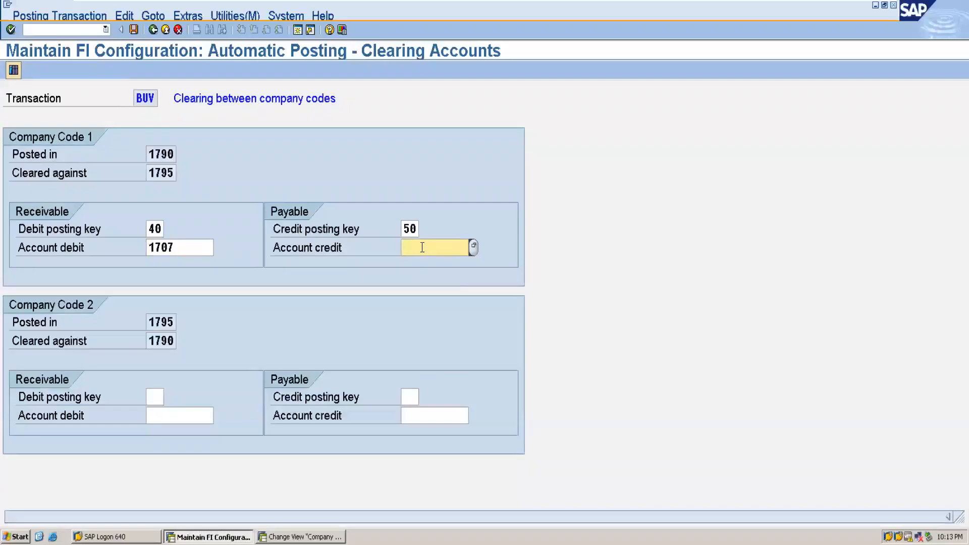
pyautogui.write('2706')
# - Set company code 1795's receivable debit posting key to 40 and its debit account to 1706, checking the account list in Excel
pyautogui.click(154, 400)
pyautogui.write('40')
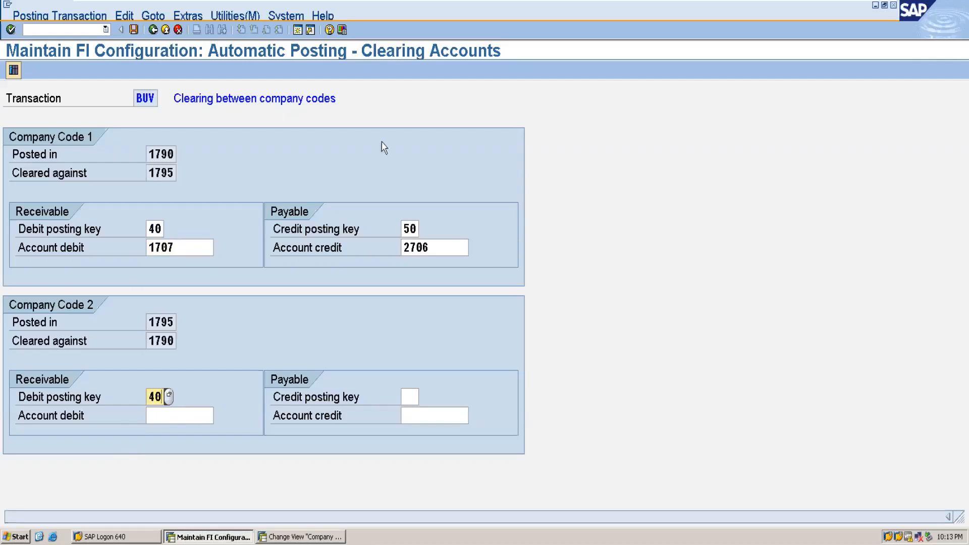
pyautogui.moveTo(711, 5)
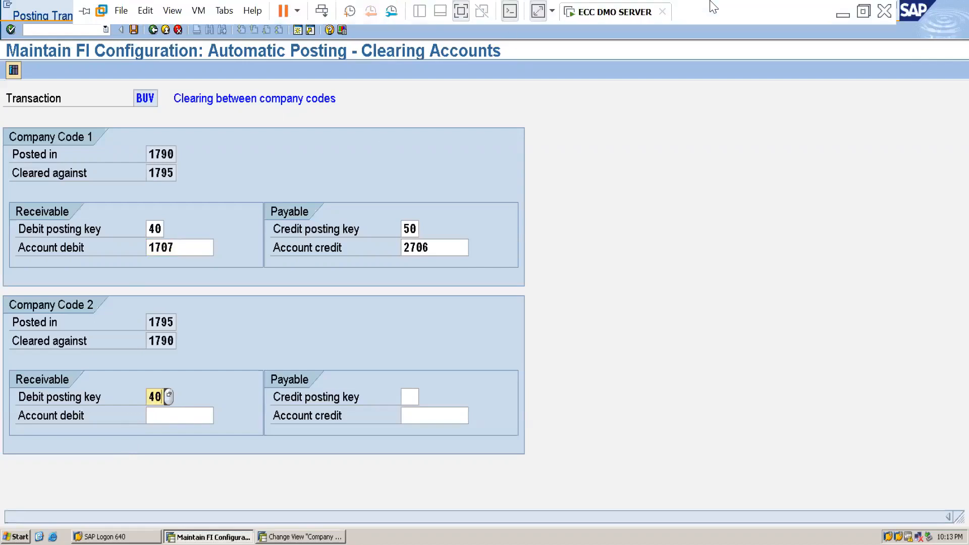
pyautogui.click(842, 11)
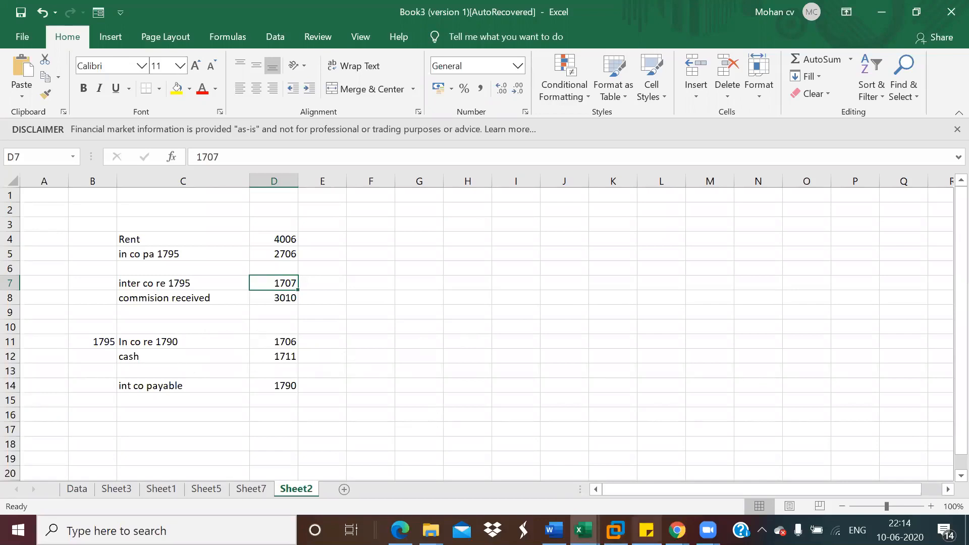
pyautogui.moveTo(615, 530)
pyautogui.click(621, 452)
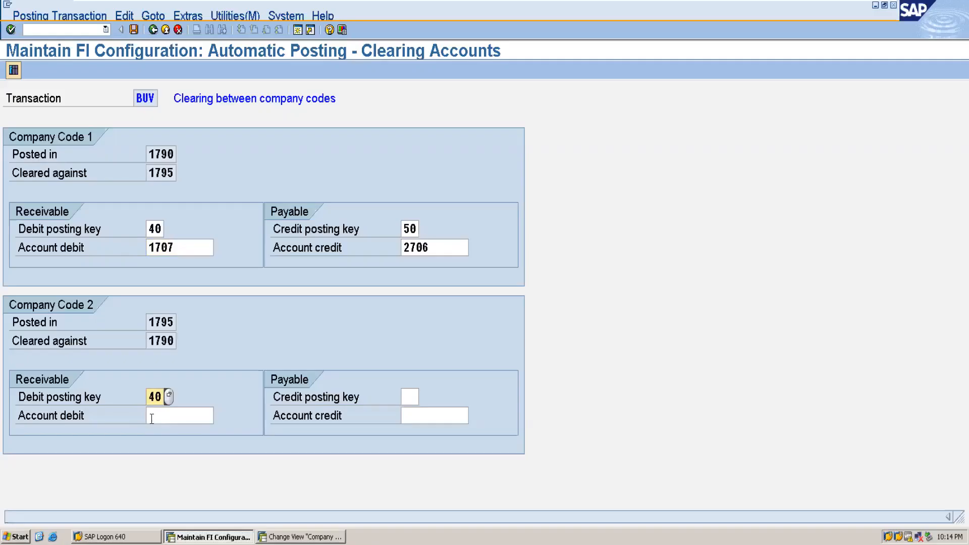
pyautogui.click(149, 415)
pyautogui.write('1706')
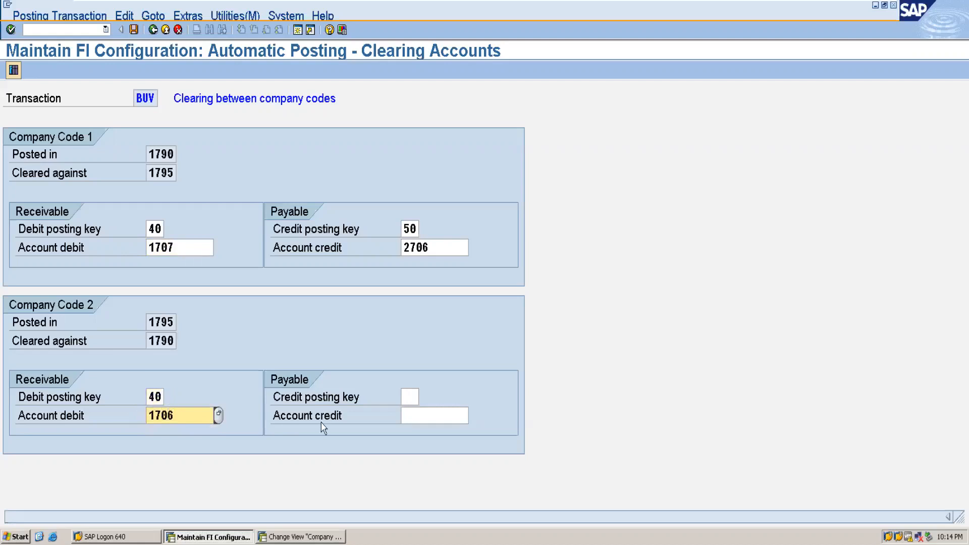
# - Set the payable credit posting key for company code 1795 to 50
pyautogui.click(412, 395)
pyautogui.write('50')
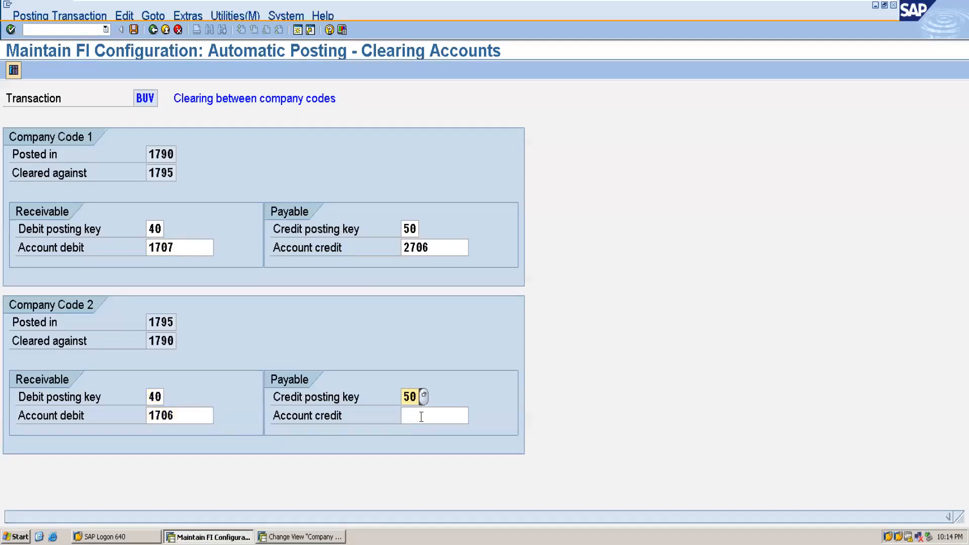
pyautogui.click(421, 416)
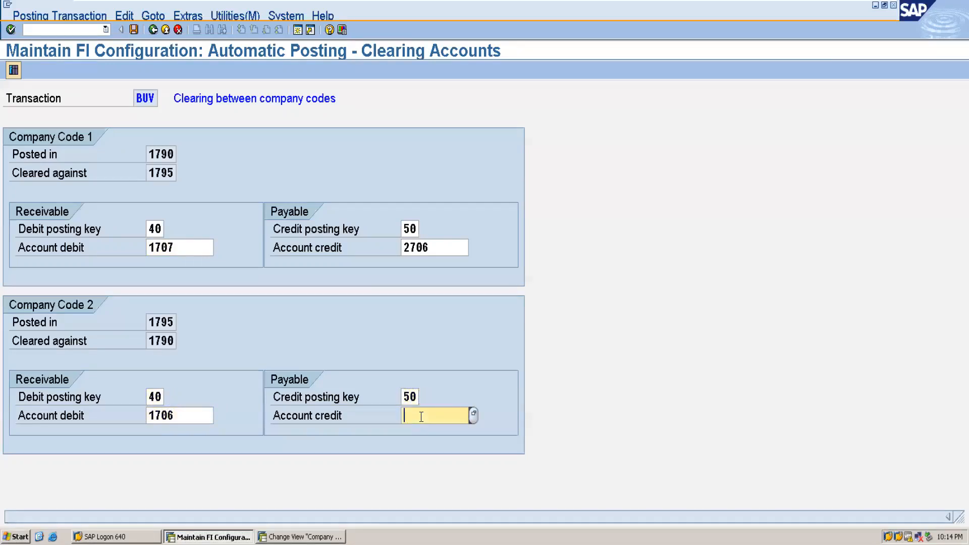
# - Switch to Excel and correct the int co payable account in cell D14 to 2707
pyautogui.moveTo(723, 7)
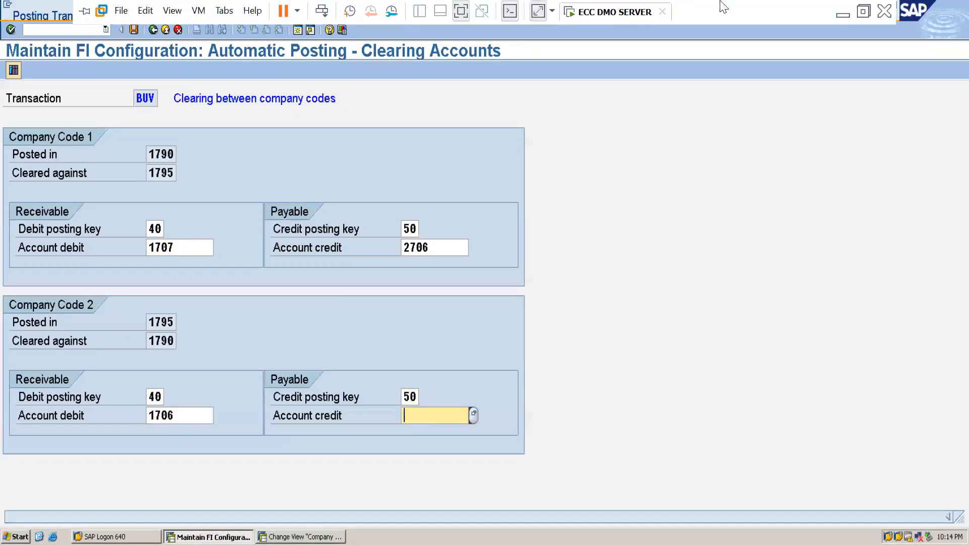
pyautogui.click(843, 14)
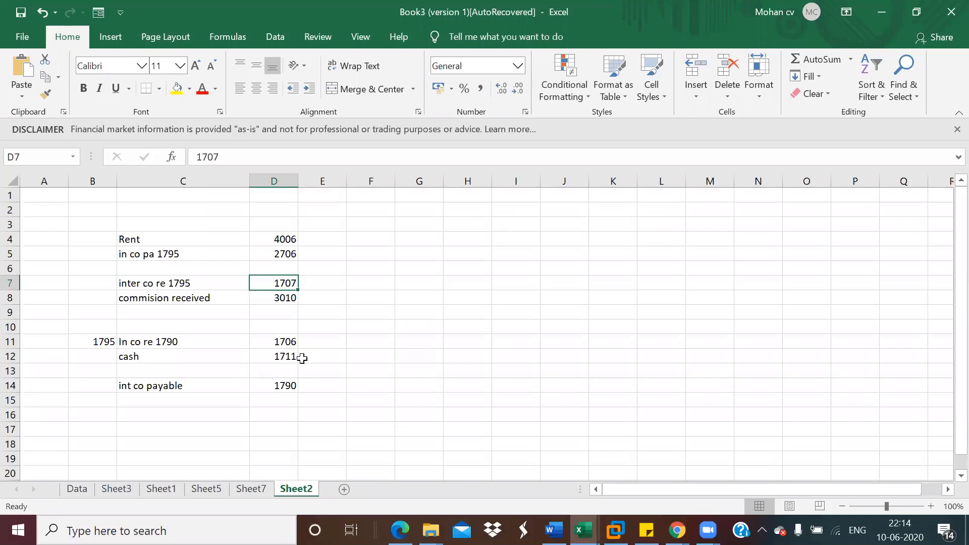
pyautogui.click(289, 387)
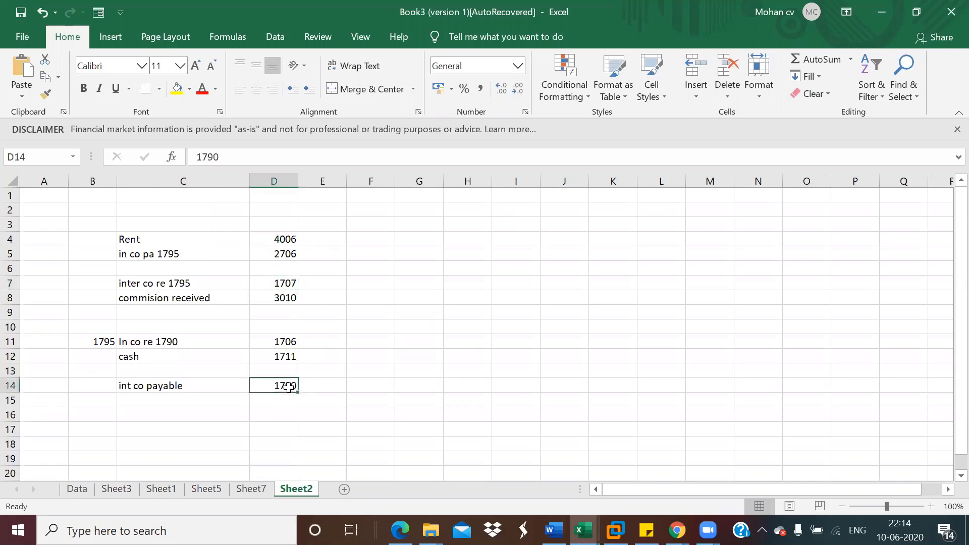
pyautogui.write('270')
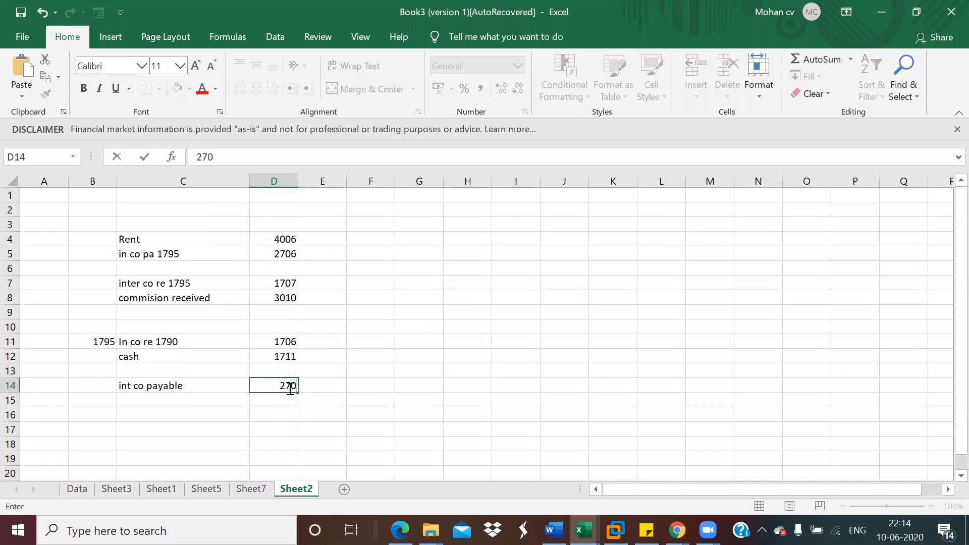
pyautogui.write('7')
pyautogui.click(401, 419)
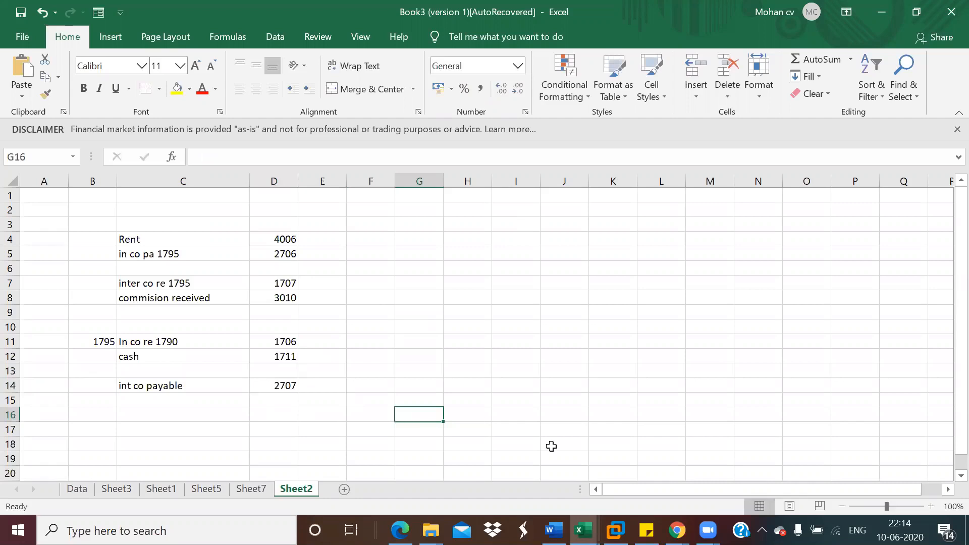
# - Switch to SAP, enter 2707 as company code 1795's credit account and save the configuration under the proposed customizing request
pyautogui.moveTo(619, 525)
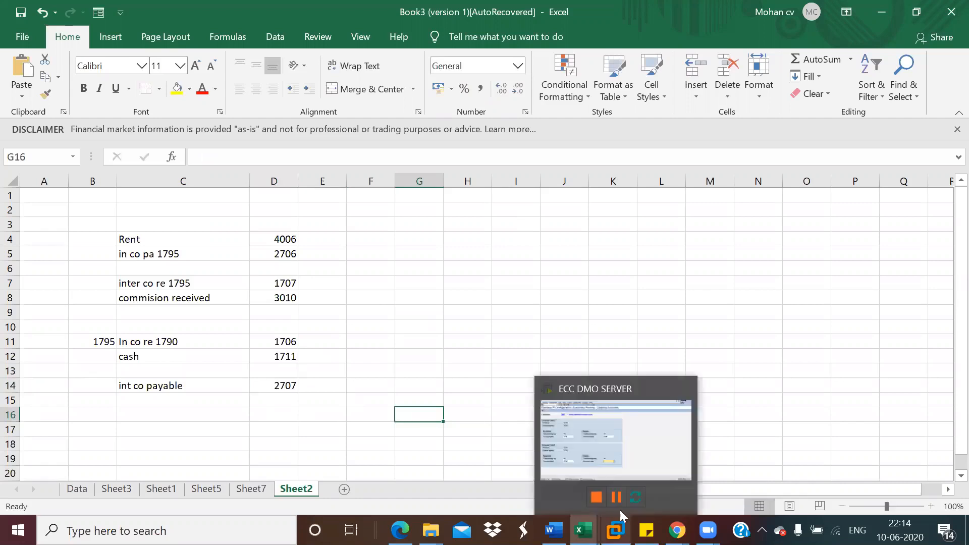
pyautogui.click(627, 447)
pyautogui.write('2707')
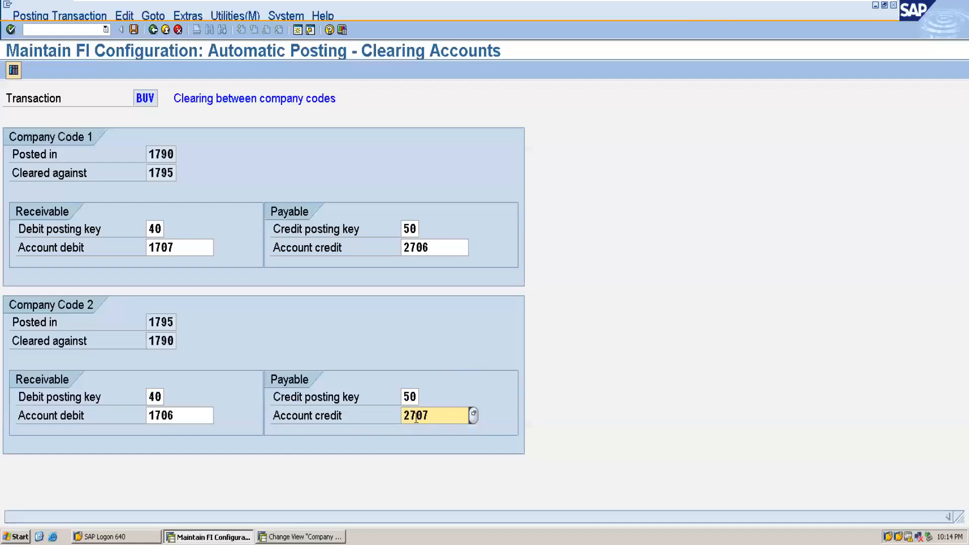
pyautogui.click(134, 30)
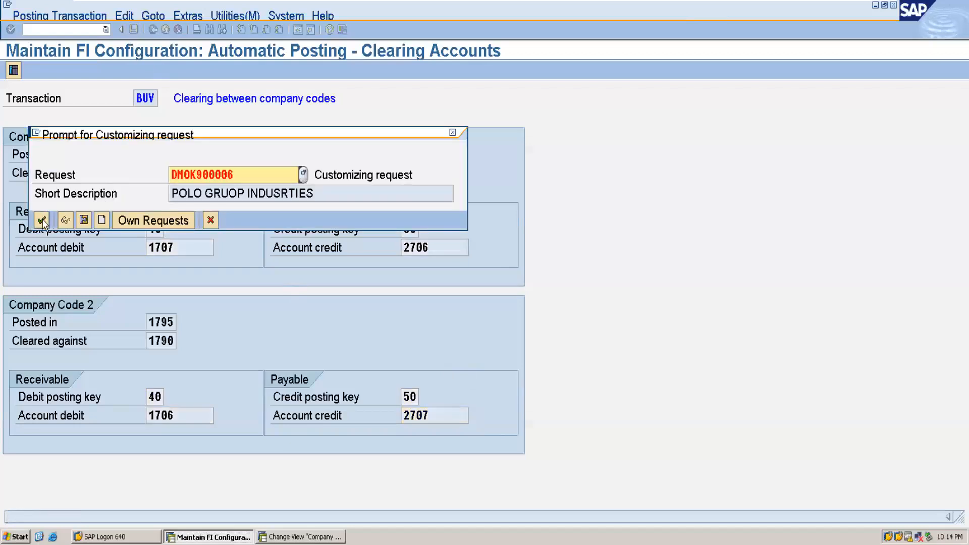
pyautogui.click(43, 219)
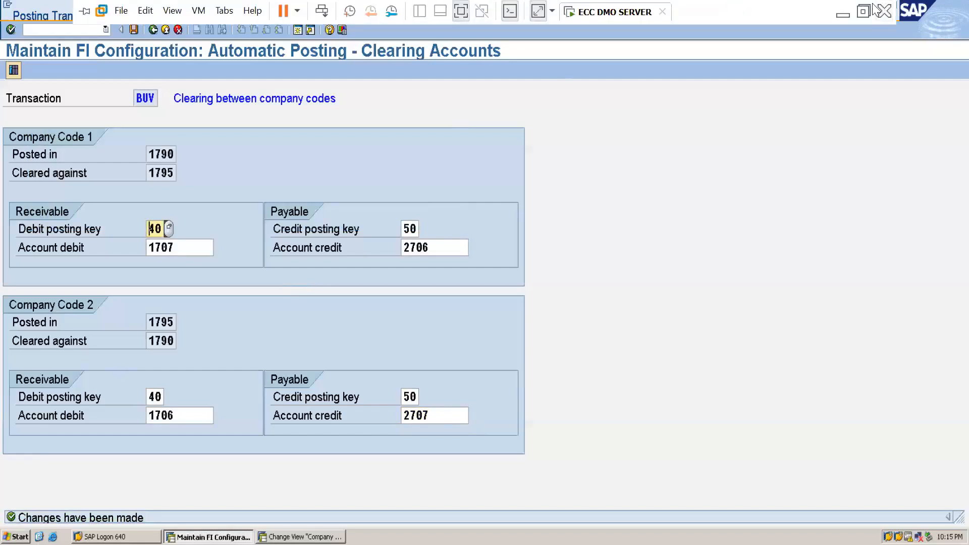
# - Switch to the Word document and review the Scenario:1 entries for rent of company code 1790 paid by 1795
pyautogui.click(842, 11)
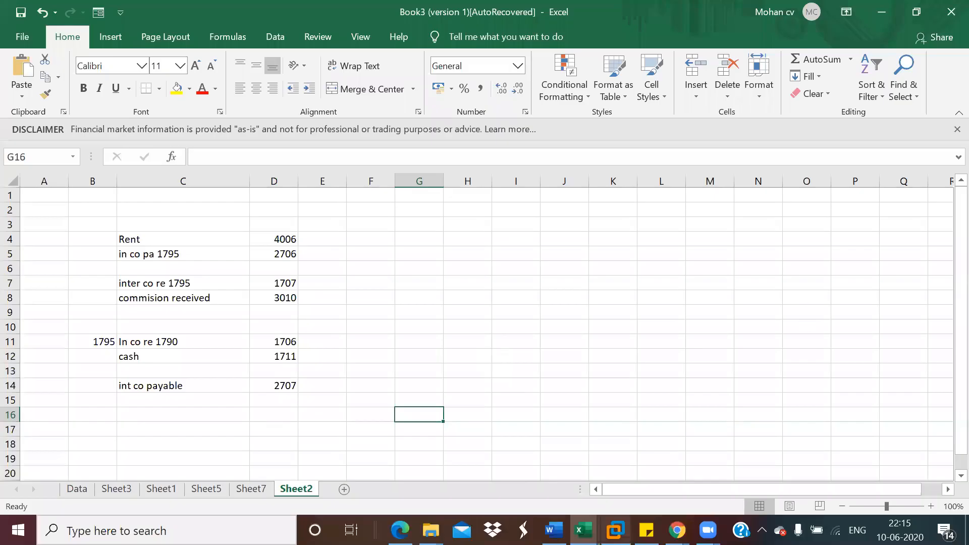
pyautogui.moveTo(554, 530)
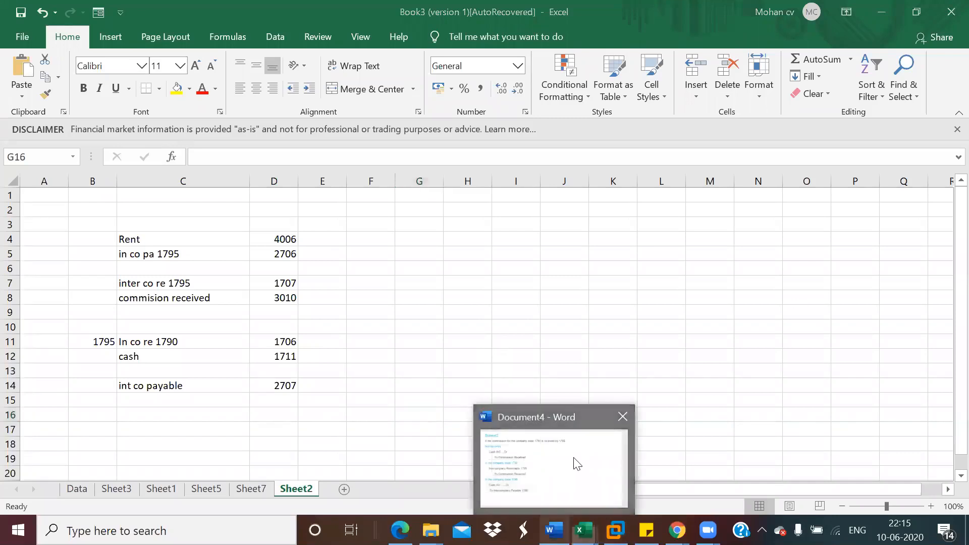
pyautogui.click(572, 460)
pyautogui.moveTo(944, 303); pyautogui.dragTo(945, 157)
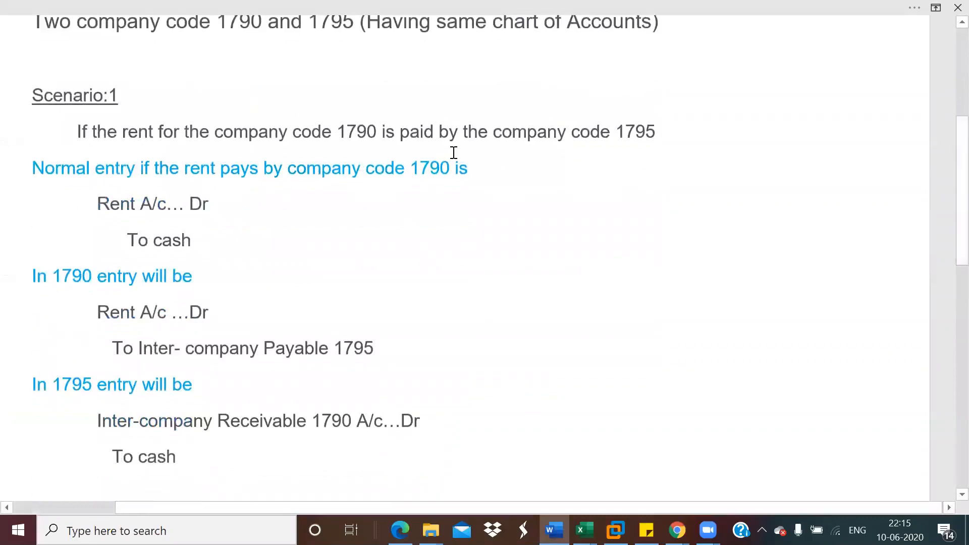
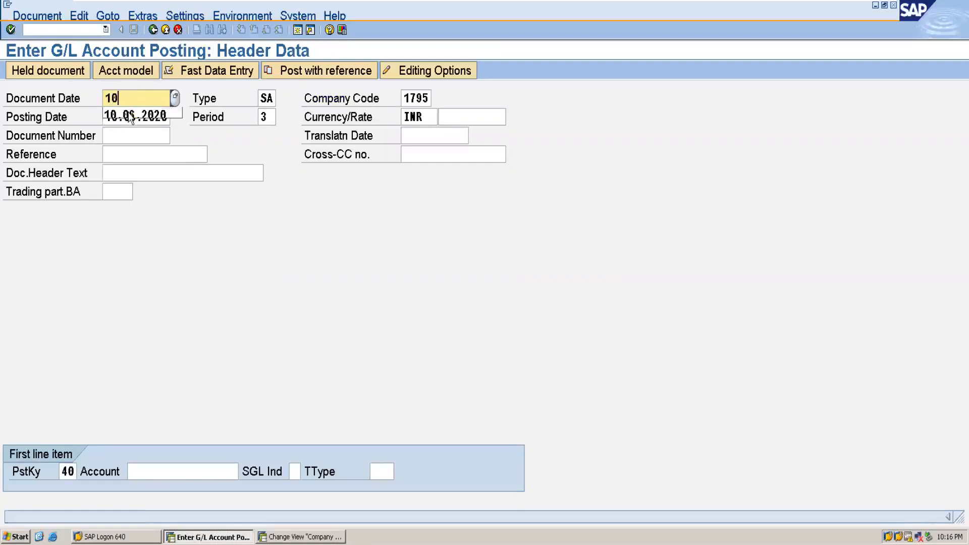
# - Set the G/L posting's document date to 10.06.2020 and its first line item account to 4006, and submit the header data
pyautogui.click(130, 116)
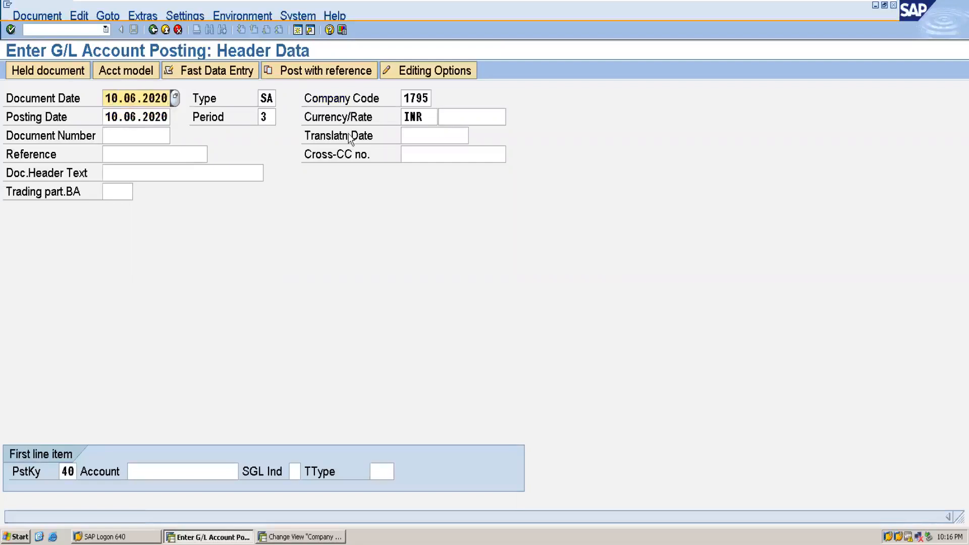
pyautogui.click(159, 470)
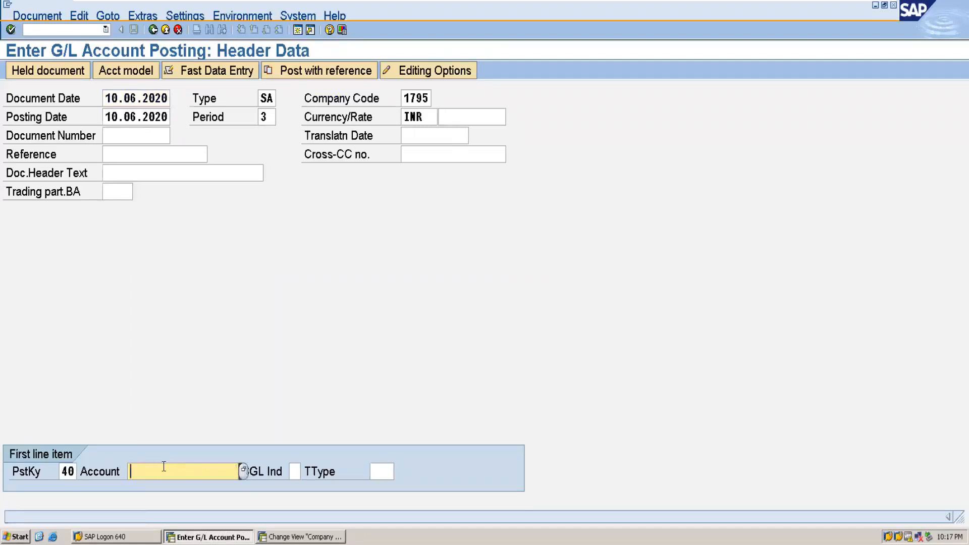
pyautogui.write('400')
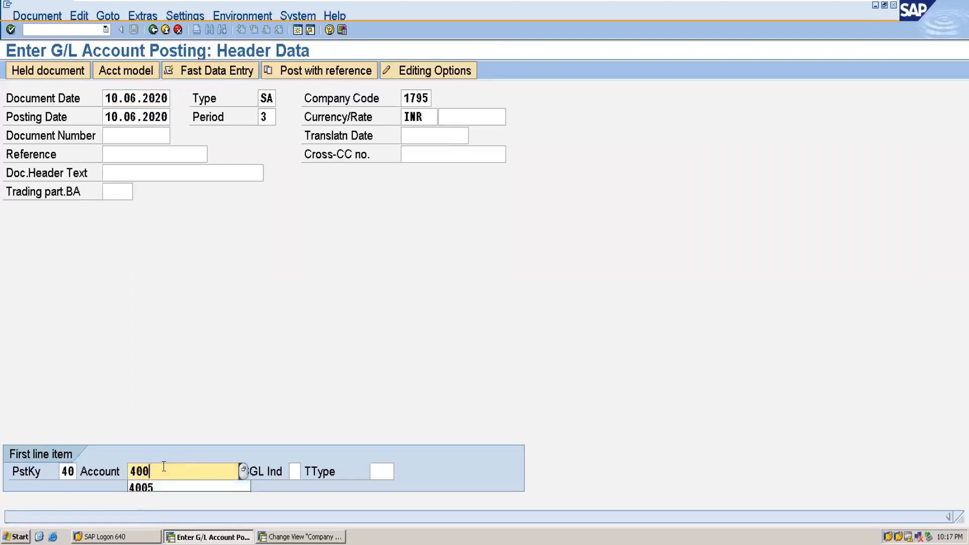
pyautogui.write('6')
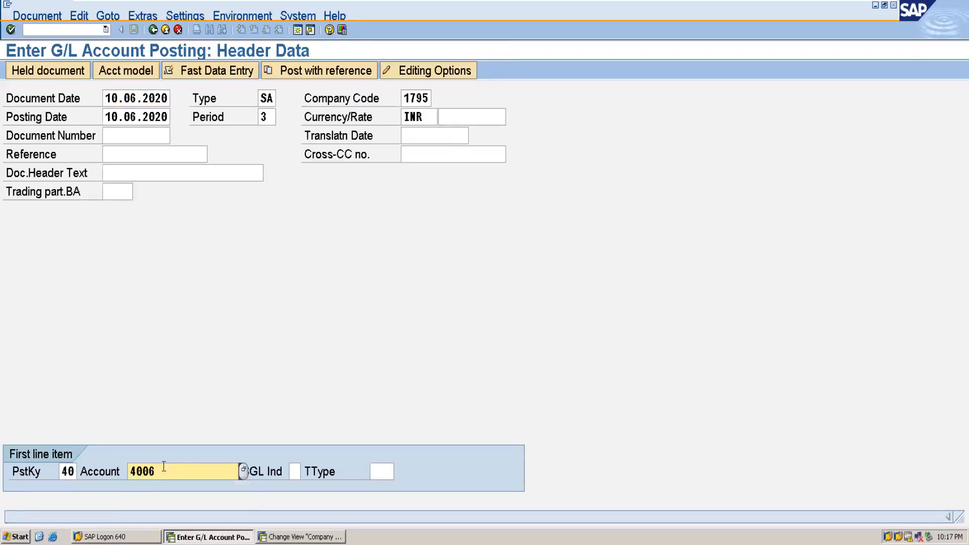
pyautogui.press('Return')
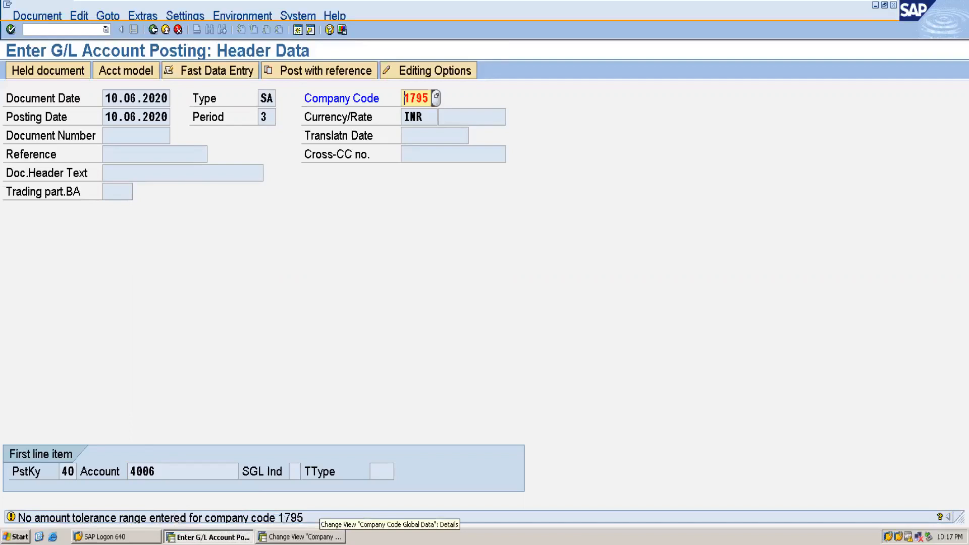
# - Switch to the configuration session, open the Customer/Vendor Tolerances and examine the tolerance details of company code 1795
pyautogui.click(321, 536)
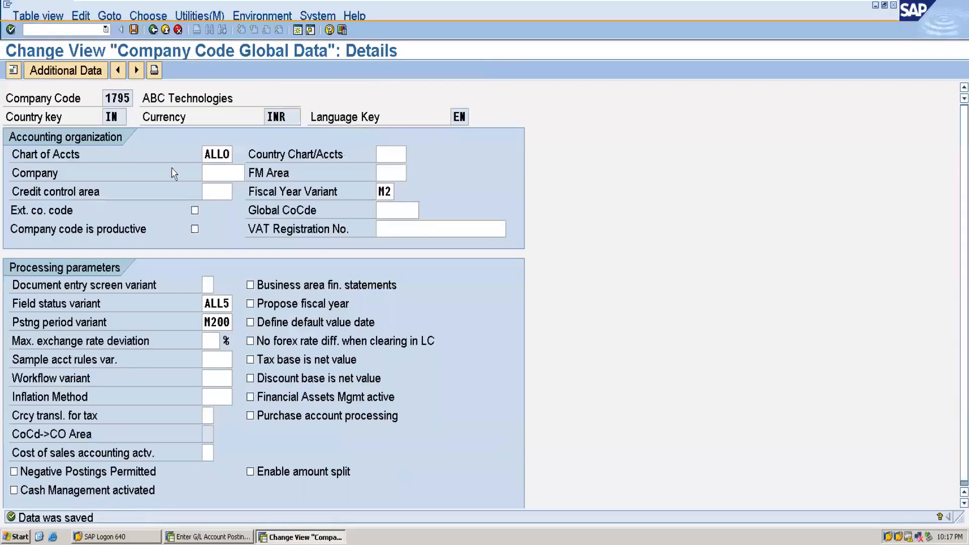
pyautogui.click(70, 27)
pyautogui.press('Return')
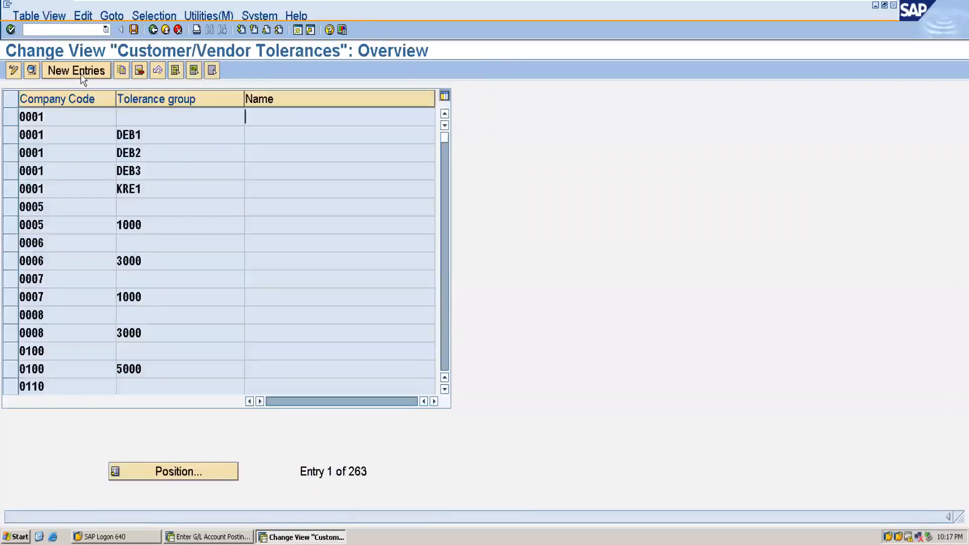
pyautogui.click(81, 74)
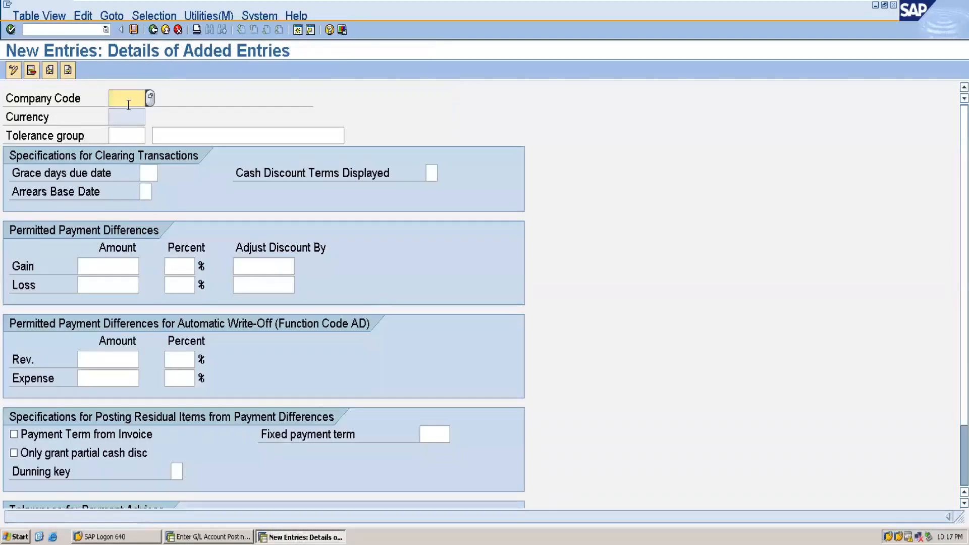
pyautogui.click(153, 30)
pyautogui.click(225, 477)
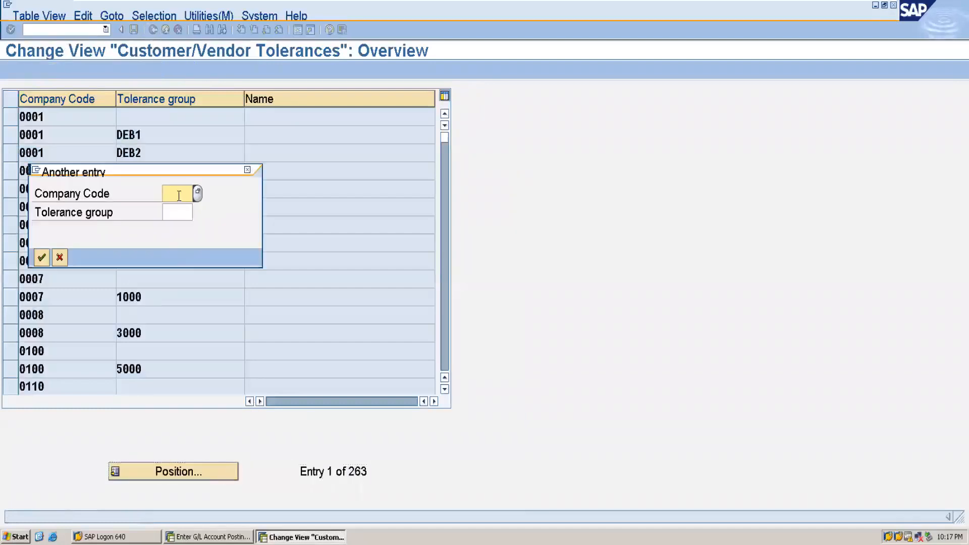
pyautogui.write('1795')
pyautogui.press('Return')
pyautogui.doubleClick(45, 121)
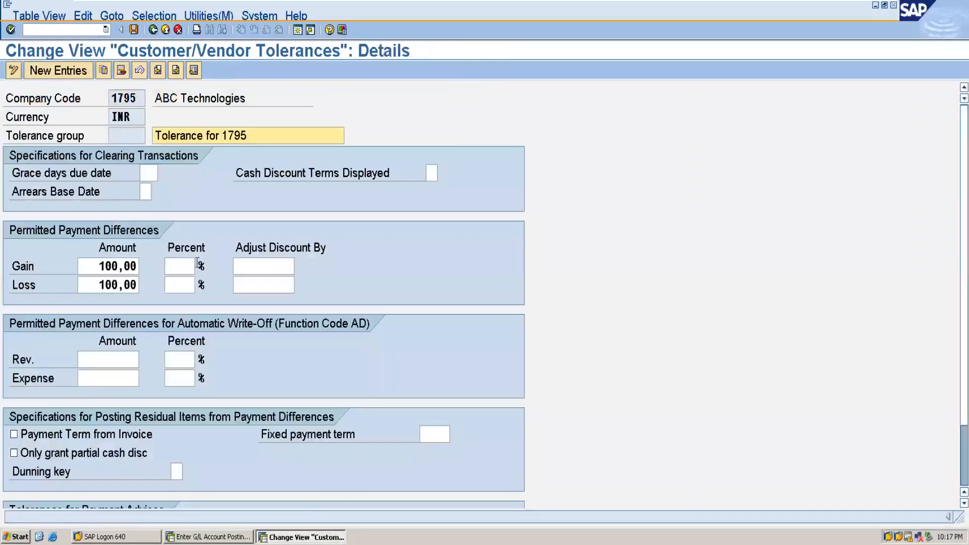
# - Open the FI Tolerance Groups For Users and start a new entry with a blank group for company code 1795
pyautogui.click(59, 31)
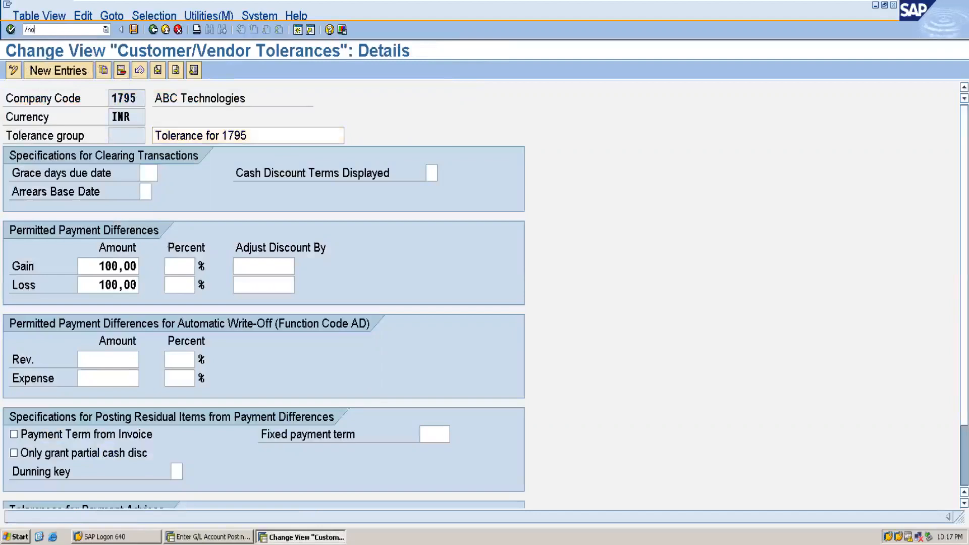
pyautogui.press('Return')
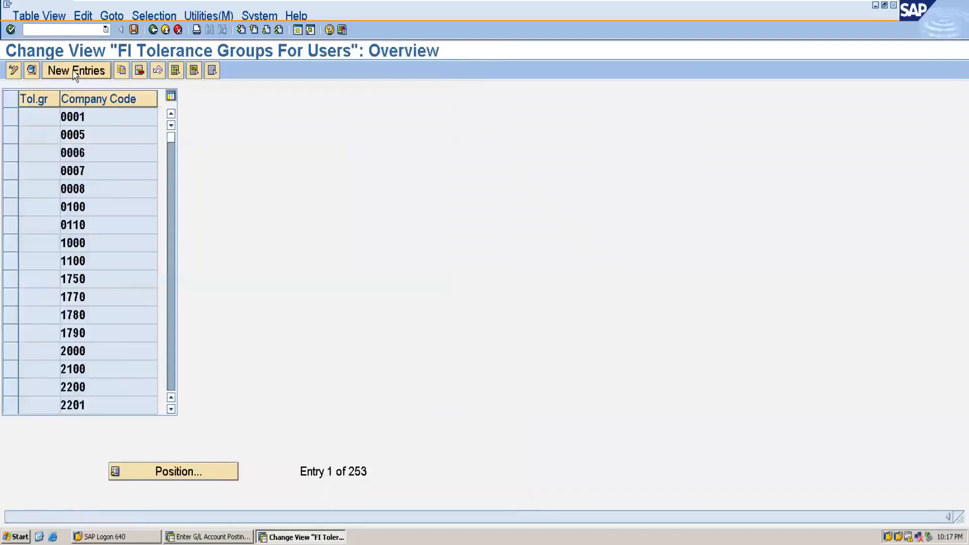
pyautogui.click(150, 472)
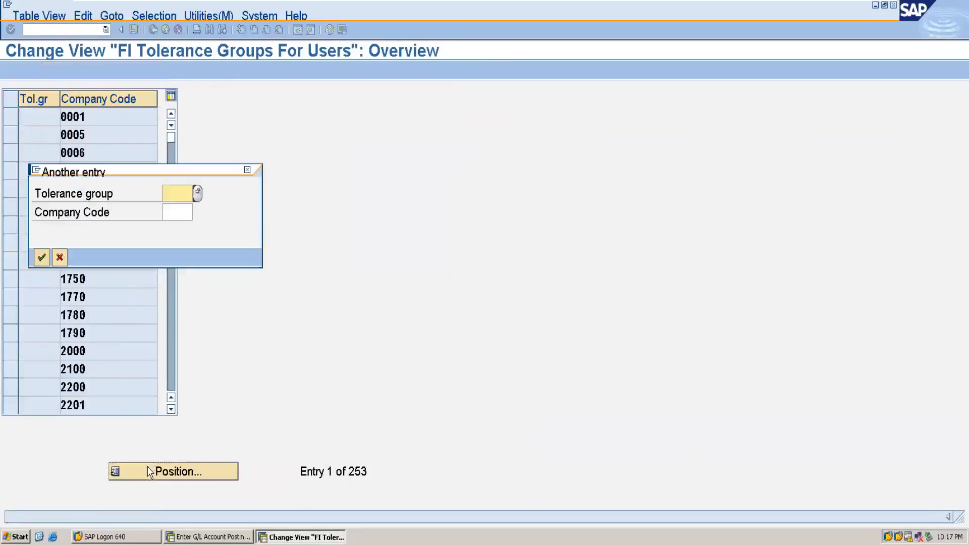
pyautogui.click(248, 171)
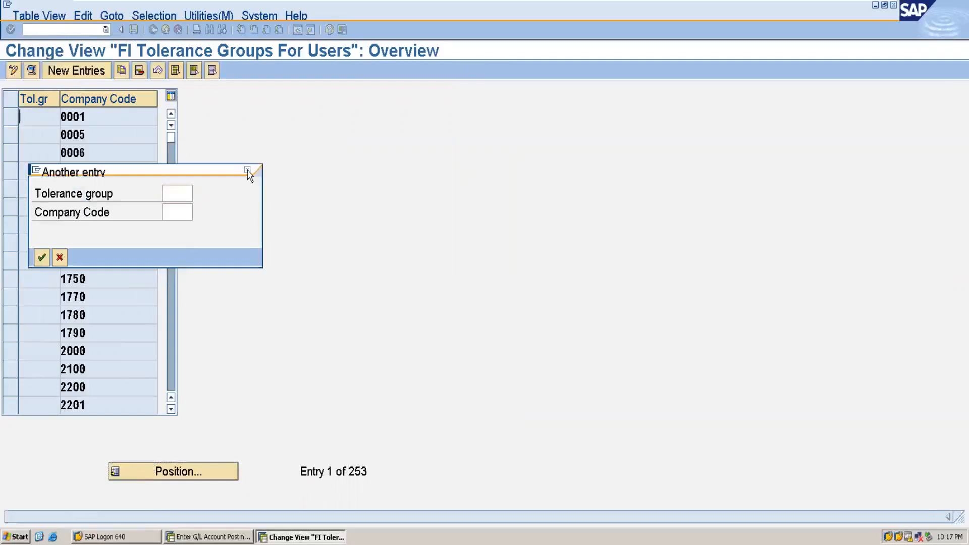
pyautogui.click(74, 75)
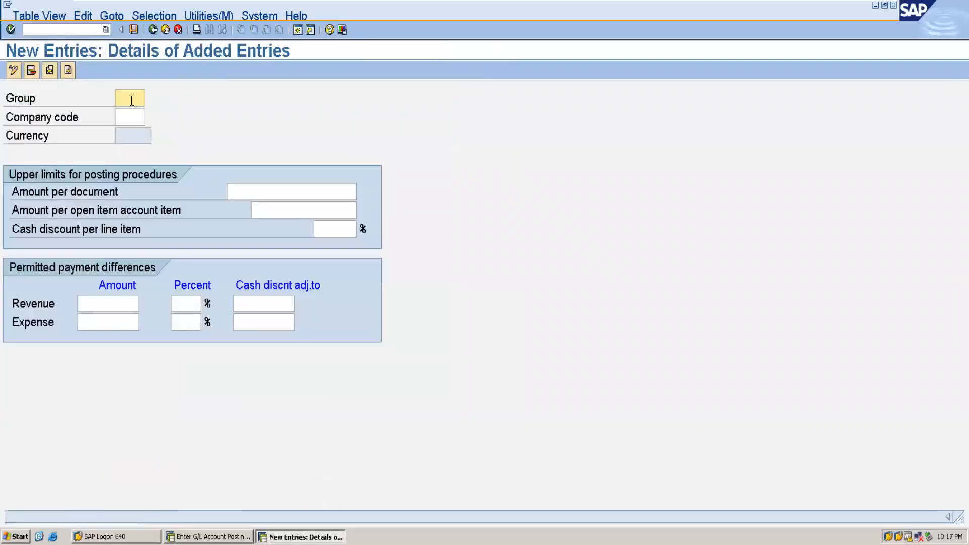
pyautogui.click(133, 116)
pyautogui.write('1795')
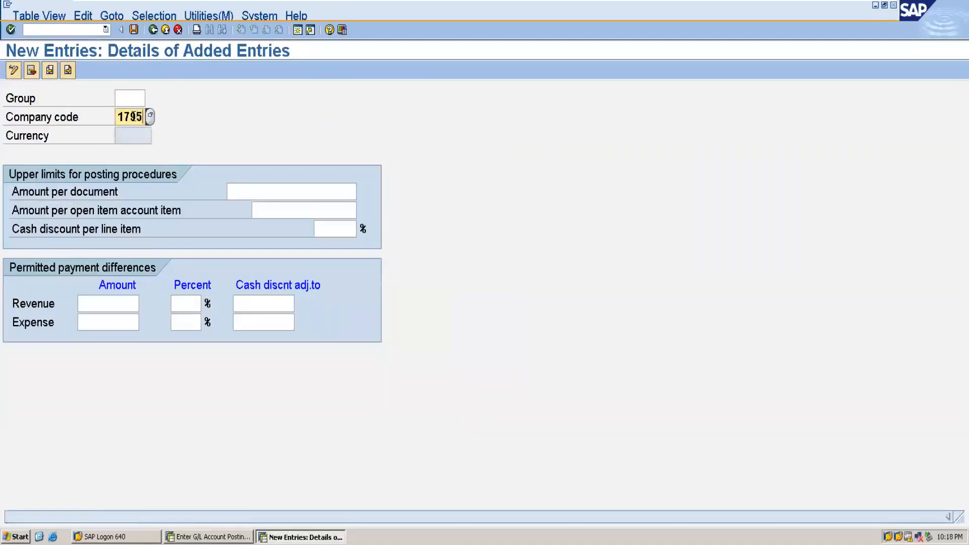
# - Set the amounts per document and per open item account item to 99999 and save under the proposed customizing request
pyautogui.click(337, 198)
pyautogui.write('99999')
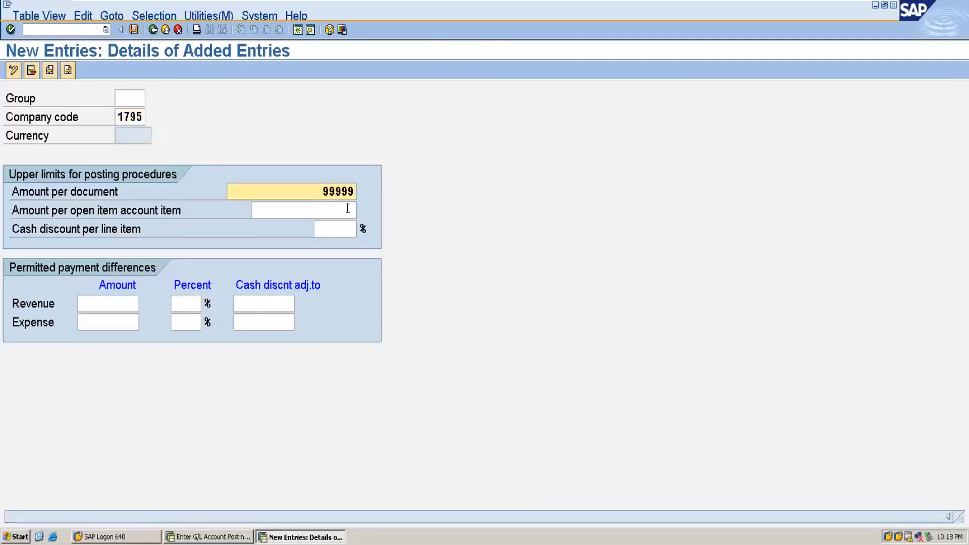
pyautogui.click(348, 208)
pyautogui.write('99999')
pyautogui.click(133, 30)
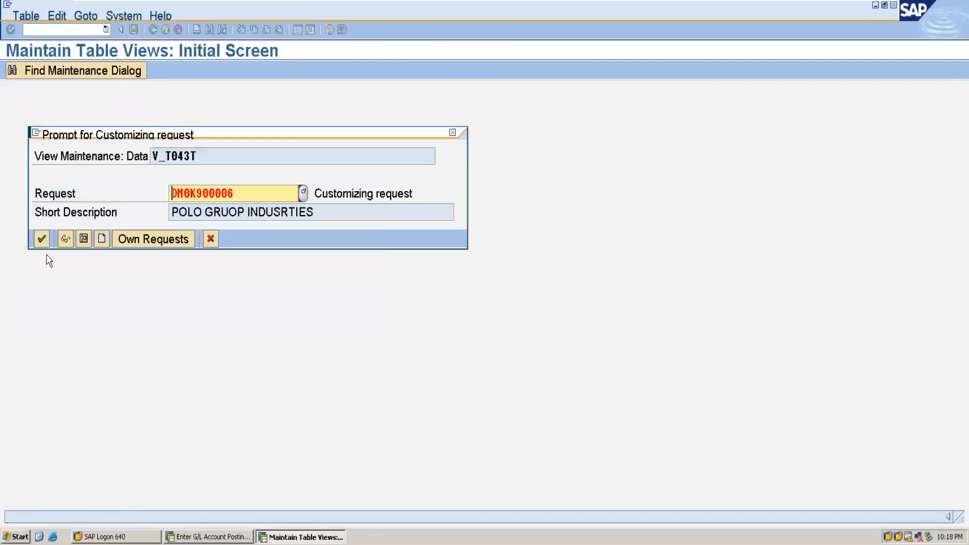
pyautogui.click(42, 239)
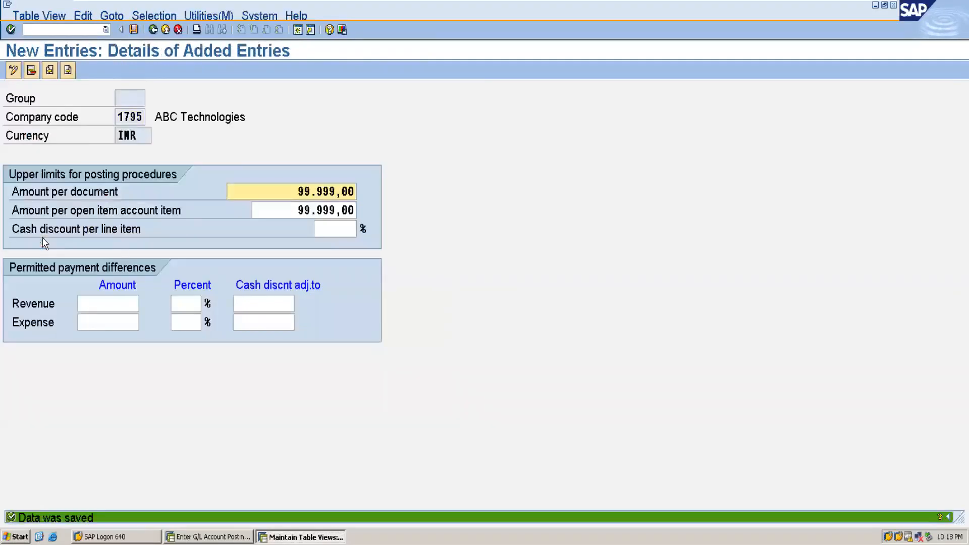
# - Switch to the G/L account posting session, set the company code to 1790 and submit the header data
pyautogui.click(209, 536)
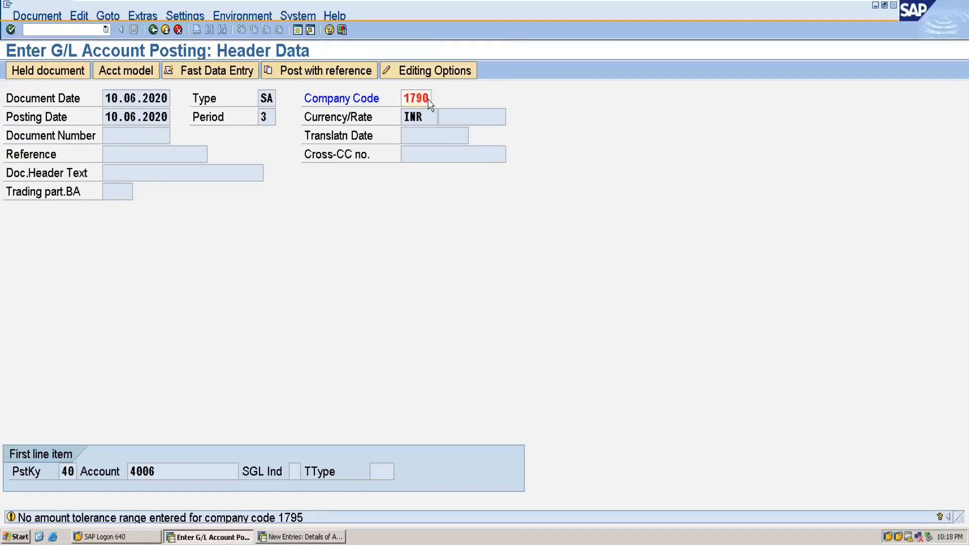
pyautogui.press('Return')
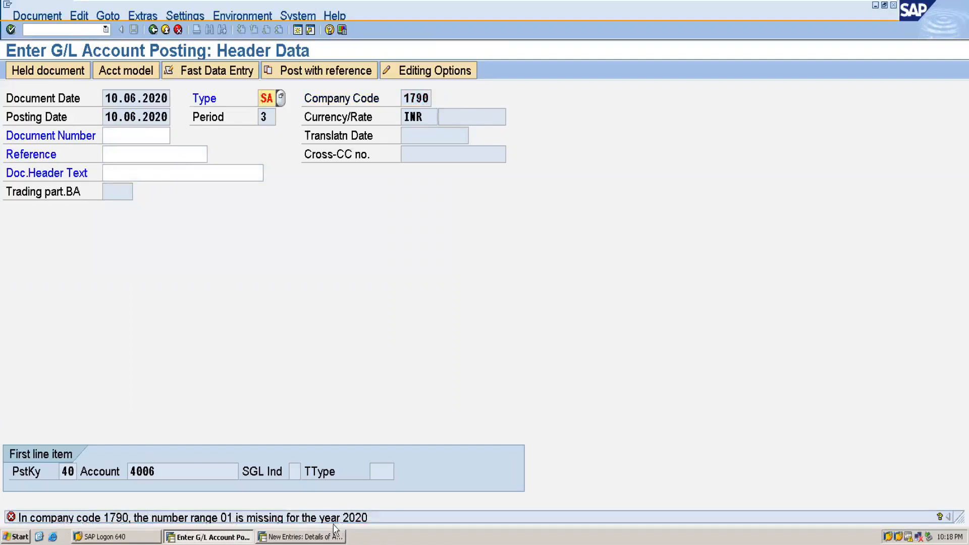
# - Open the Document Types configuration (OBA7) in the other session and go to the number range information of document type SA
pyautogui.click(301, 536)
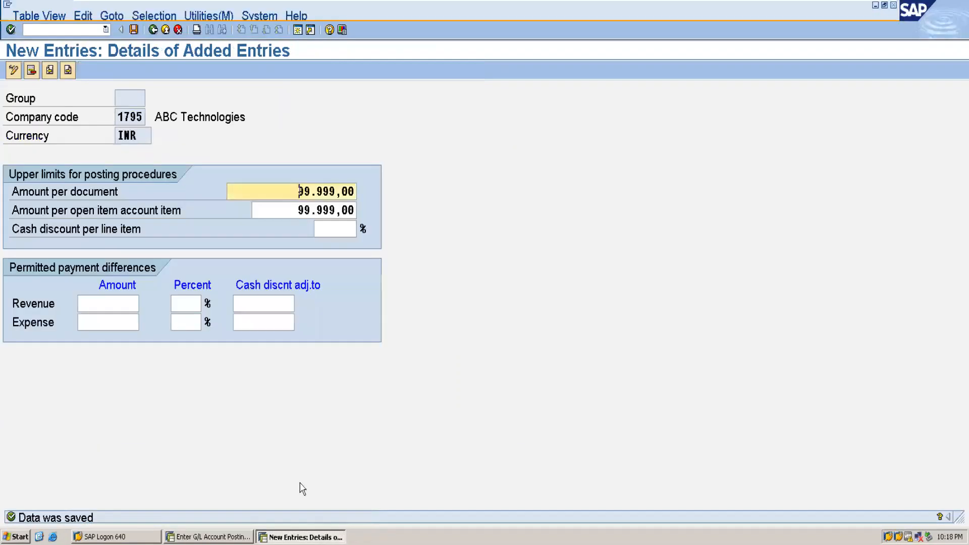
pyautogui.click(50, 29)
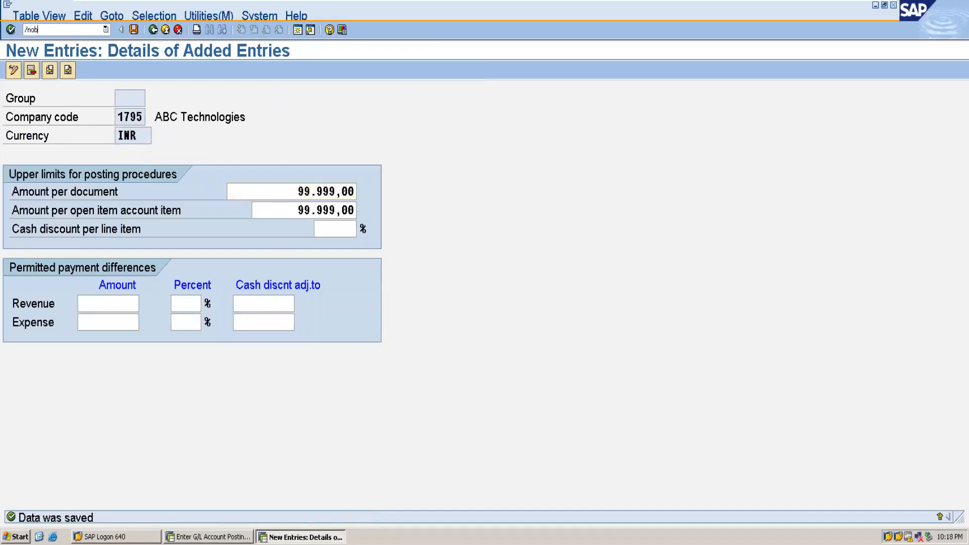
pyautogui.write('/noba7')
pyautogui.press('Return')
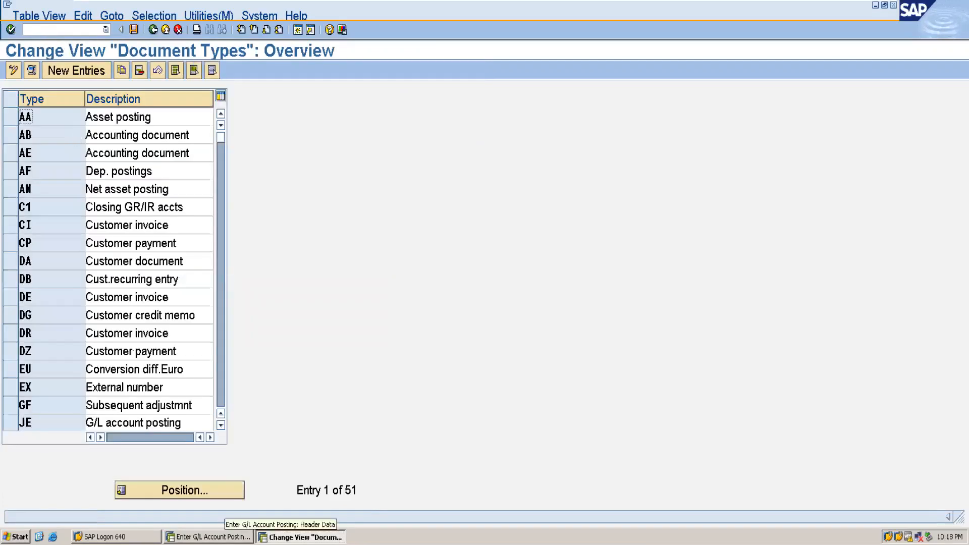
pyautogui.click(241, 535)
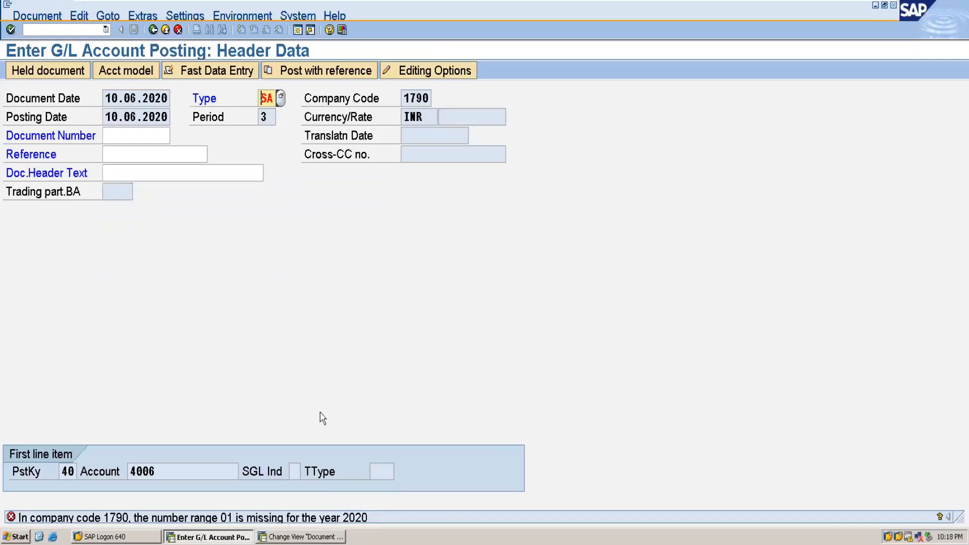
pyautogui.click(301, 536)
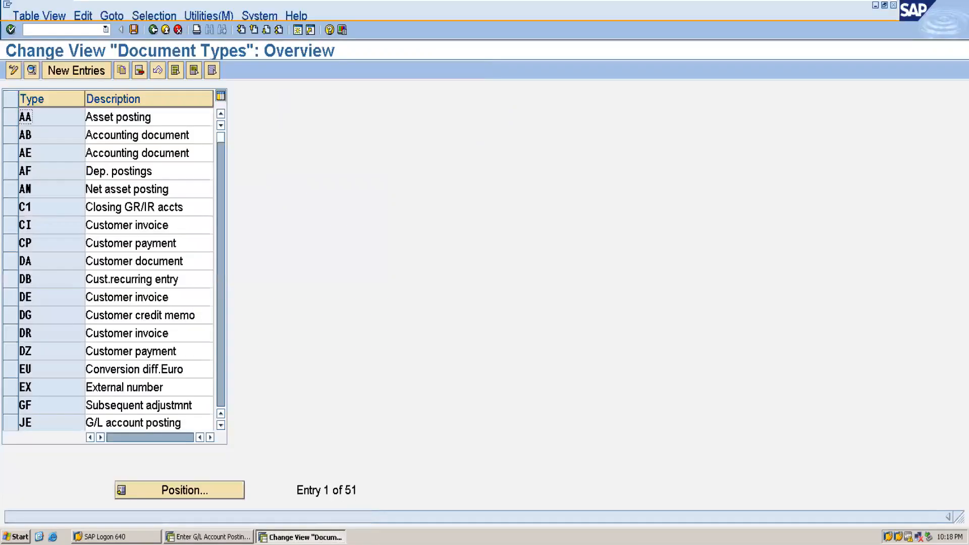
pyautogui.scroll(-1, 212, 393)
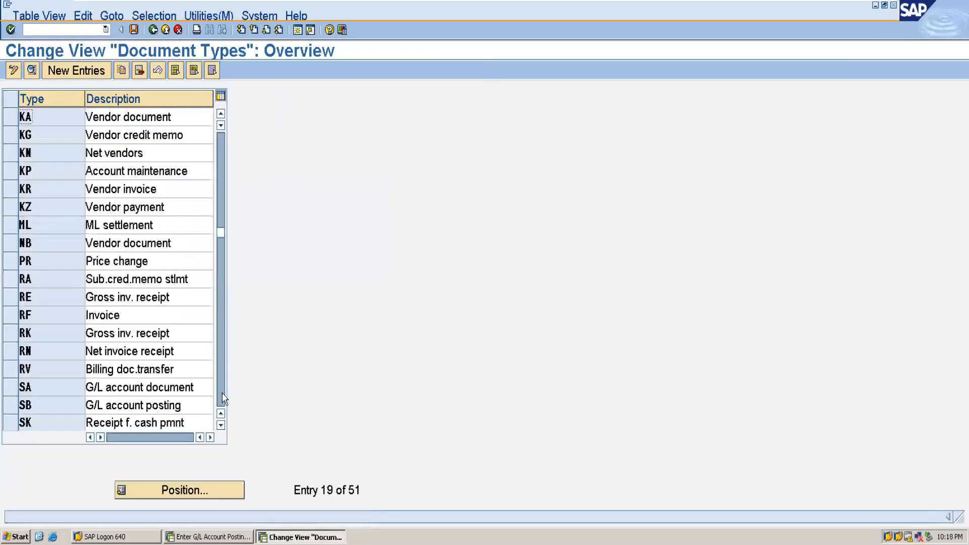
pyautogui.doubleClick(45, 386)
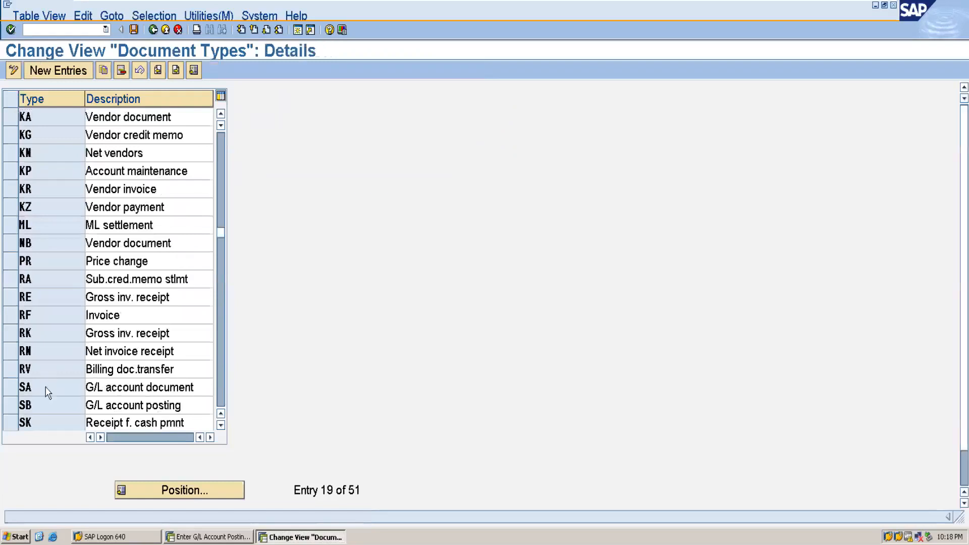
pyautogui.click(306, 154)
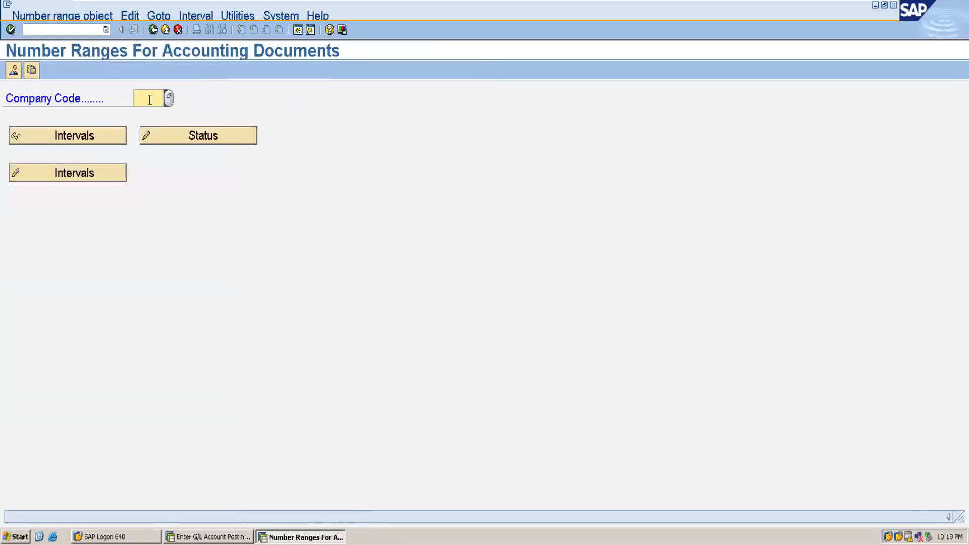
# - Open the accounting document number range intervals of company code 1790 for editing
pyautogui.write('170')
pyautogui.write('0')
pyautogui.click(92, 178)
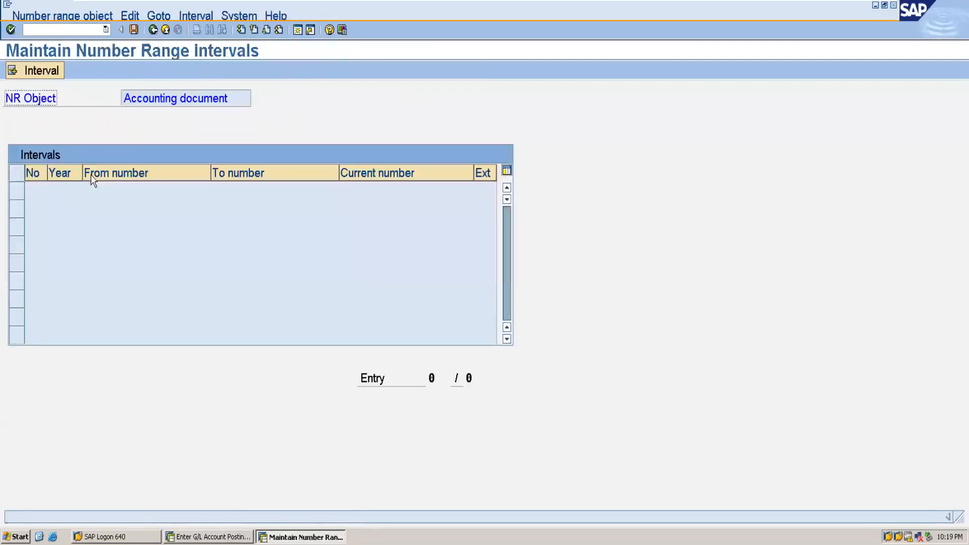
# - Add number range interval 01 for year 2020, from 1 to 10000, to company code 1790 and save it, accepting the transport notice
pyautogui.click(44, 70)
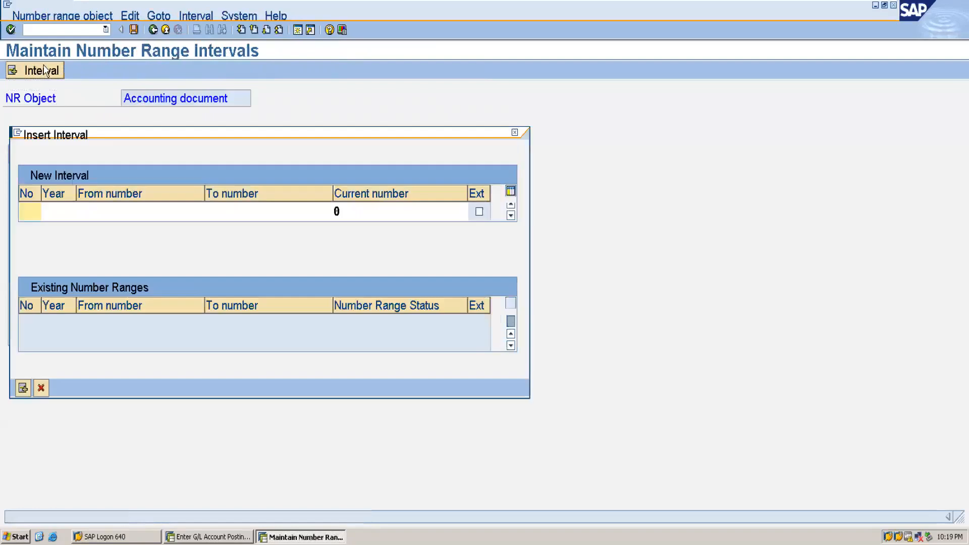
pyautogui.write('01')
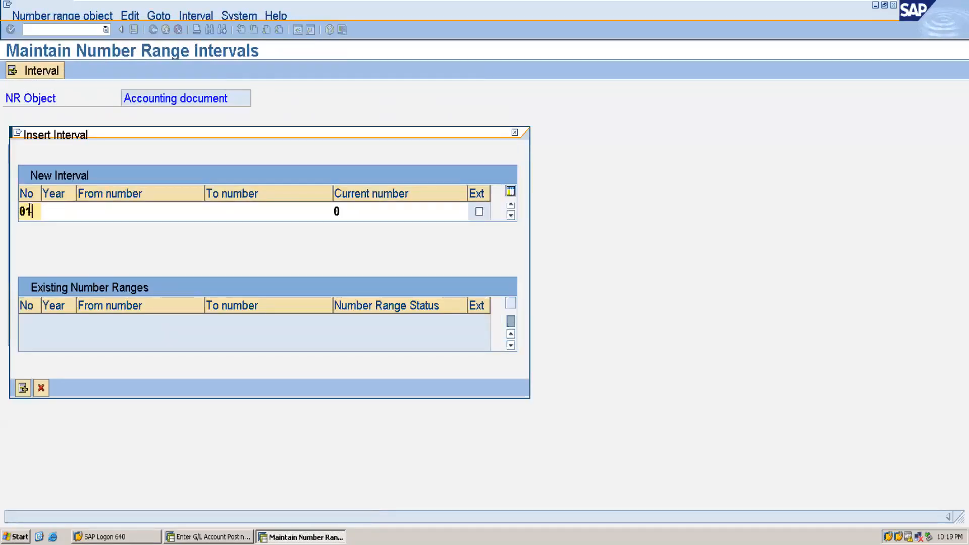
pyautogui.click(46, 211)
pyautogui.write('2020')
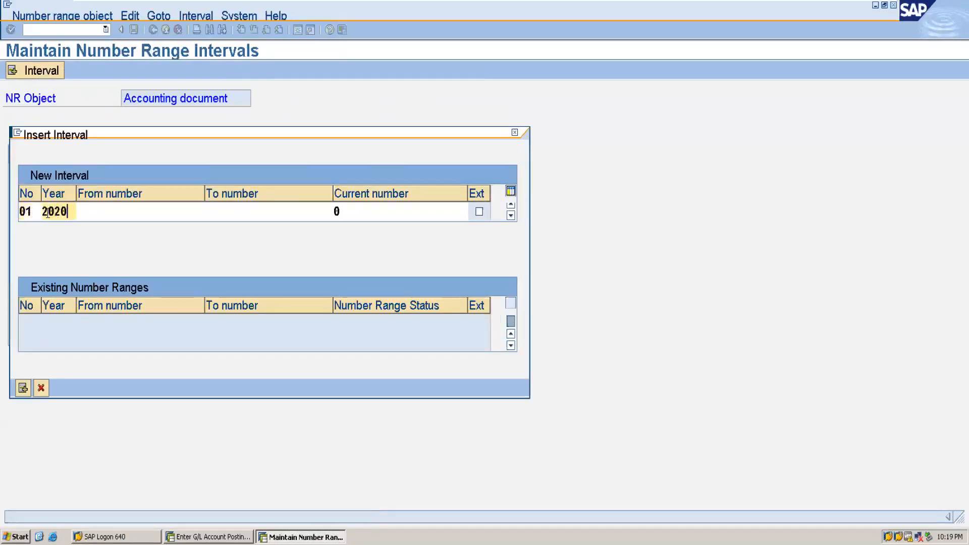
pyautogui.click(81, 212)
pyautogui.write('1')
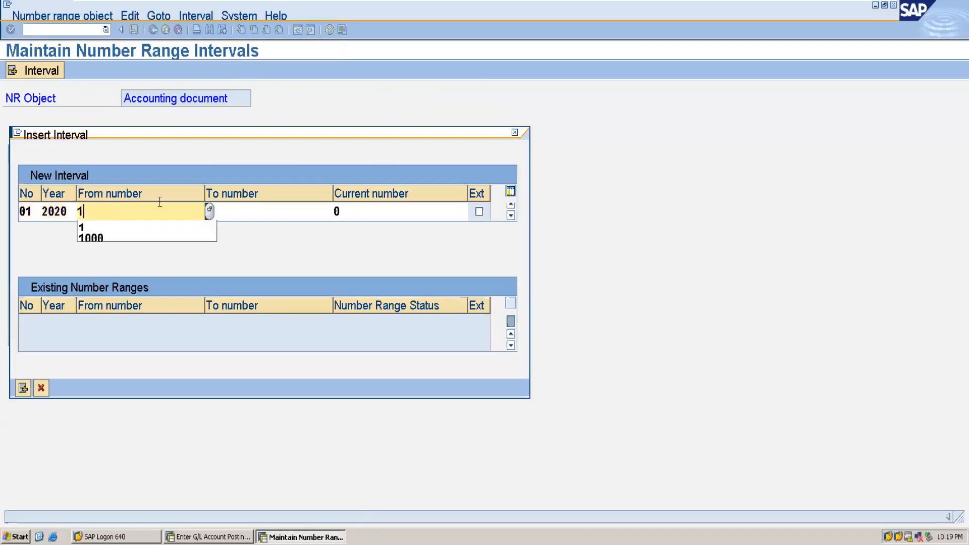
pyautogui.click(283, 212)
pyautogui.write('000')
pyautogui.press('BackSpace')
pyautogui.press('BackSpace')
pyautogui.press('BackSpace')
pyautogui.write('10000')
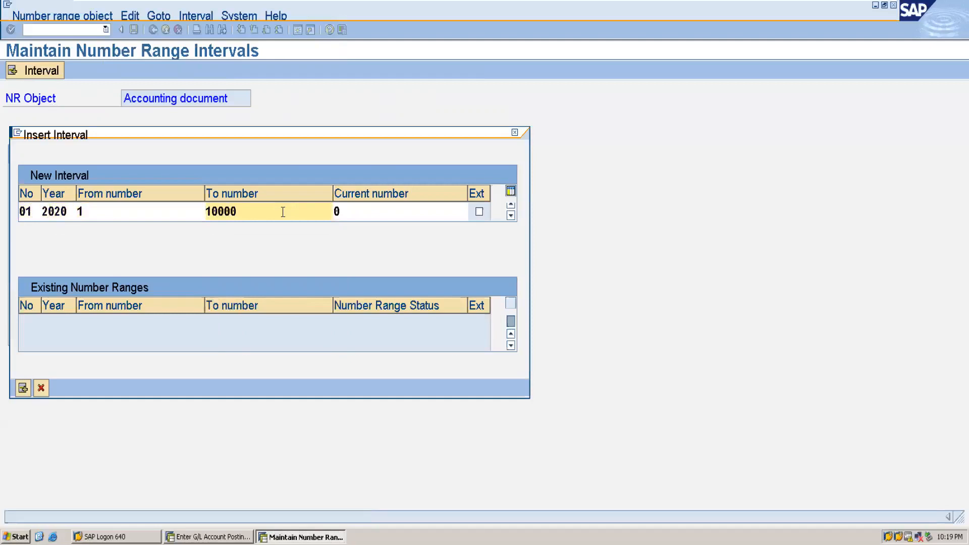
pyautogui.click(26, 390)
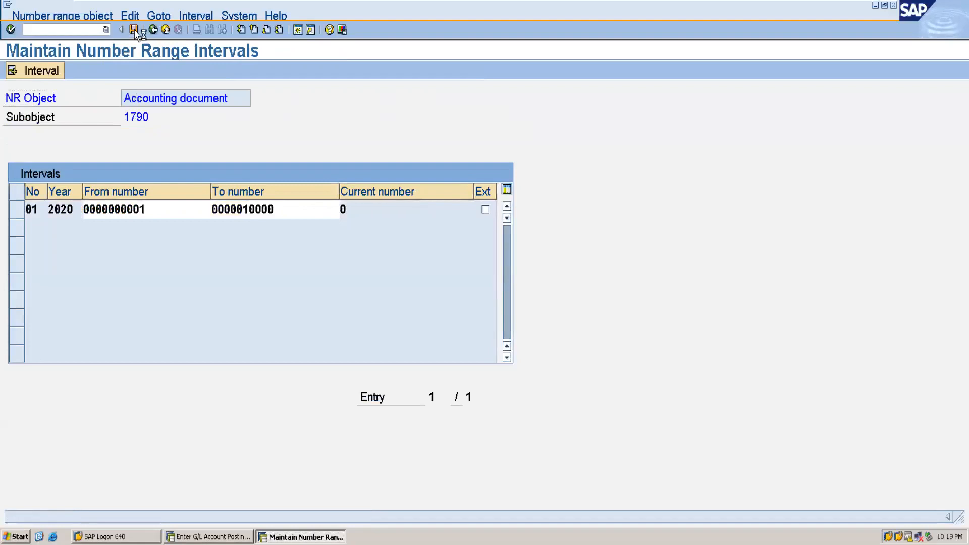
pyautogui.click(134, 31)
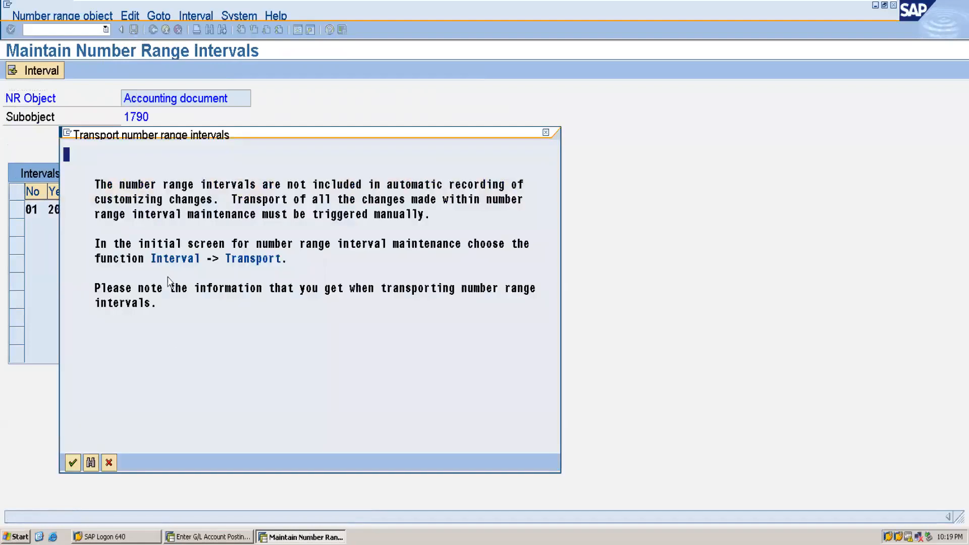
pyautogui.click(74, 463)
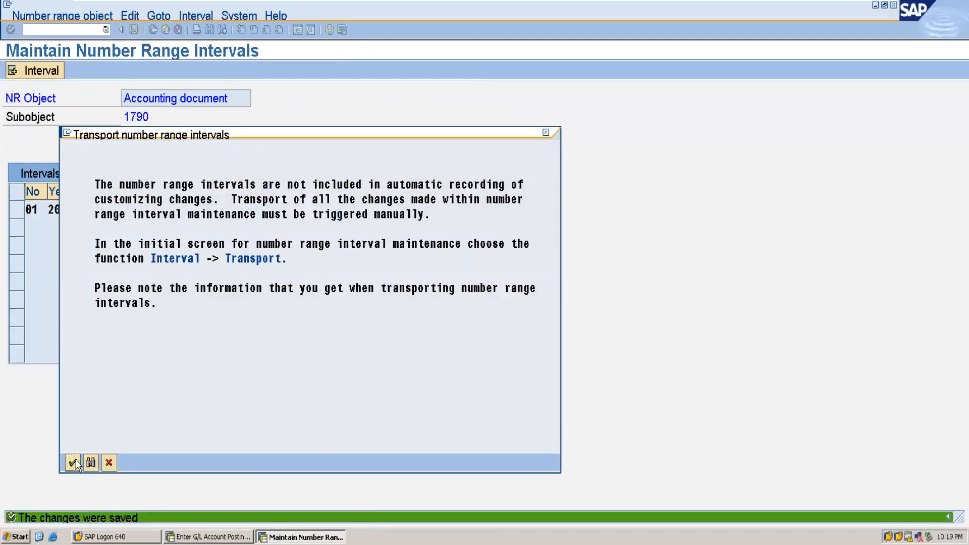
# - Return to the number range selection and open the accounting document intervals of company code 1795 for editing
pyautogui.click(67, 31)
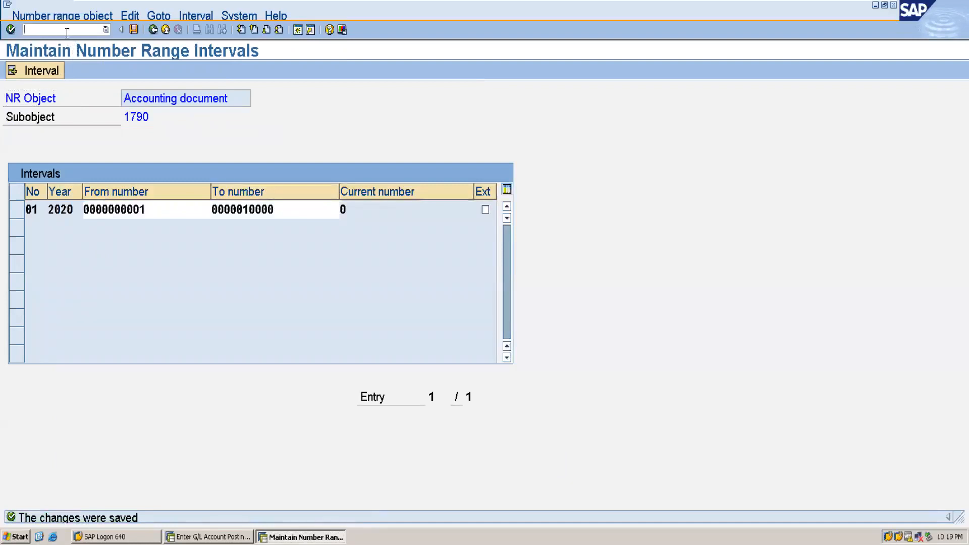
pyautogui.click(152, 32)
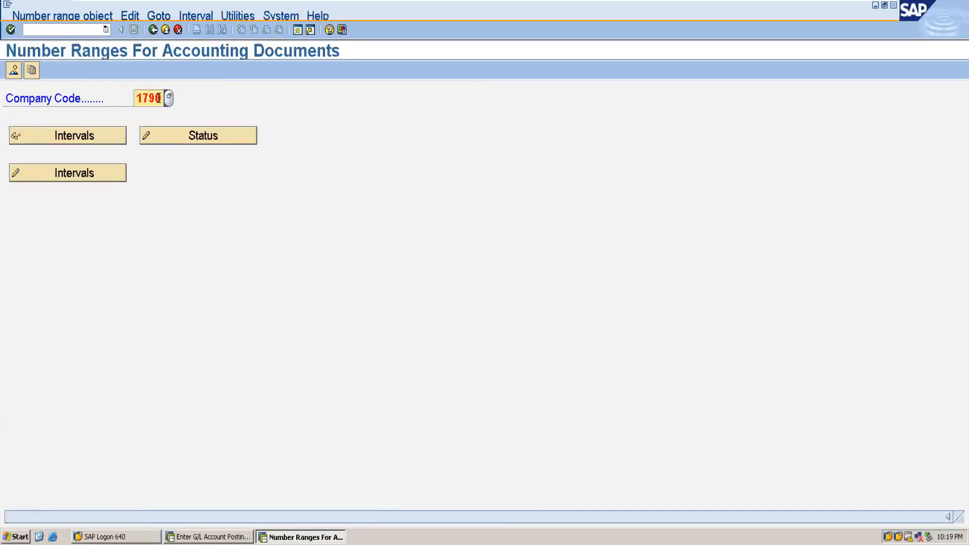
pyautogui.press('BackSpace')
pyautogui.press('BackSpace')
pyautogui.write('95')
pyautogui.click(103, 173)
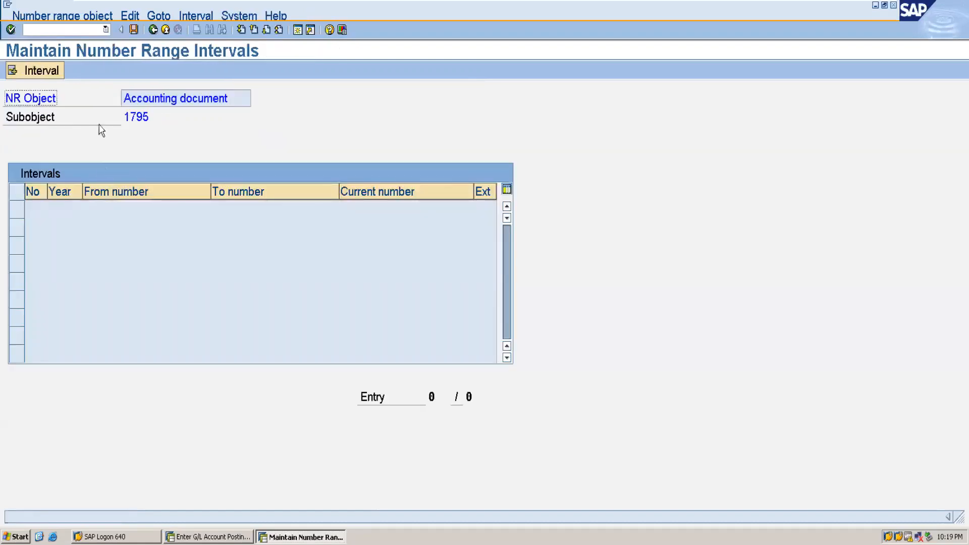
# - Add number range interval 01 for year 2020, from 1 to 10000, to company code 1795 and save it
pyautogui.click(47, 75)
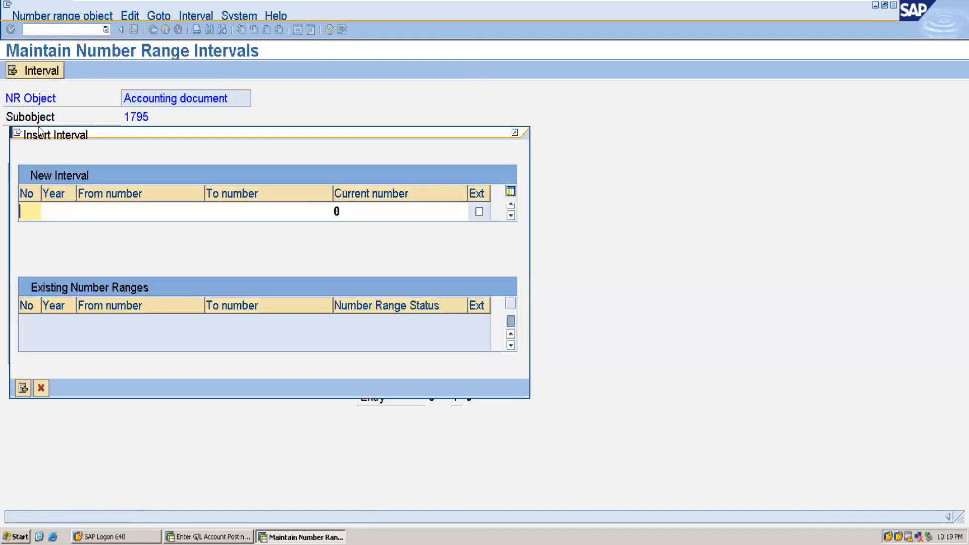
pyautogui.write('01')
pyautogui.click(54, 212)
pyautogui.write('2020')
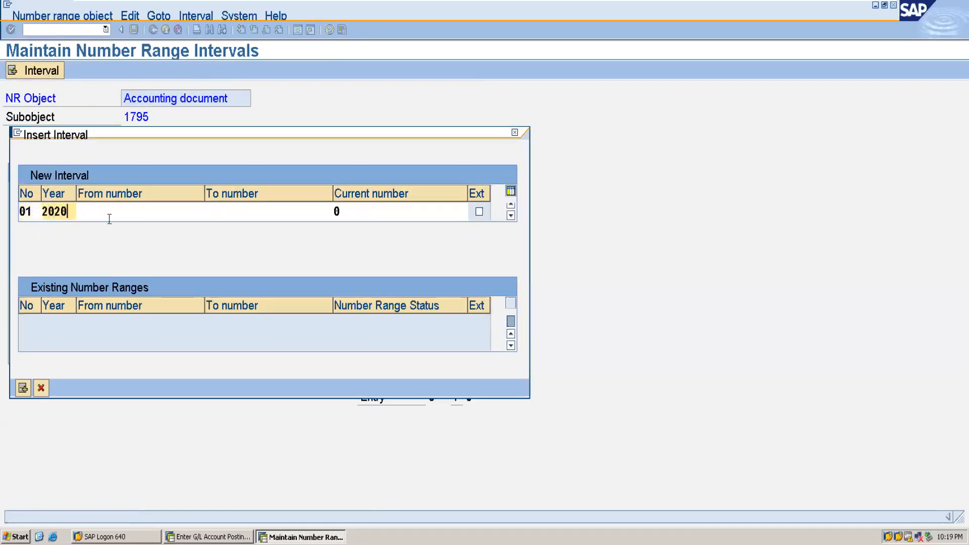
pyautogui.click(109, 218)
pyautogui.write('1')
pyautogui.click(256, 211)
pyautogui.write('10000')
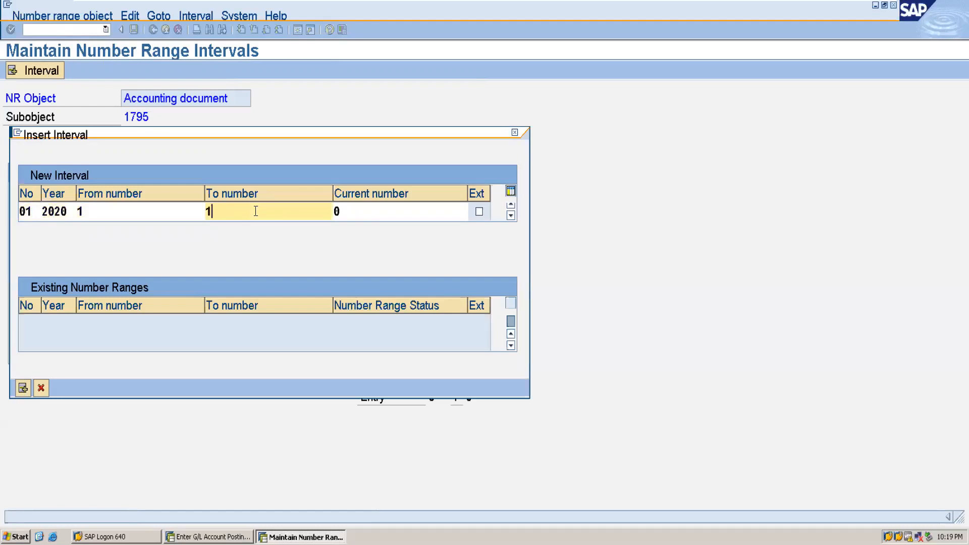
pyautogui.click(22, 387)
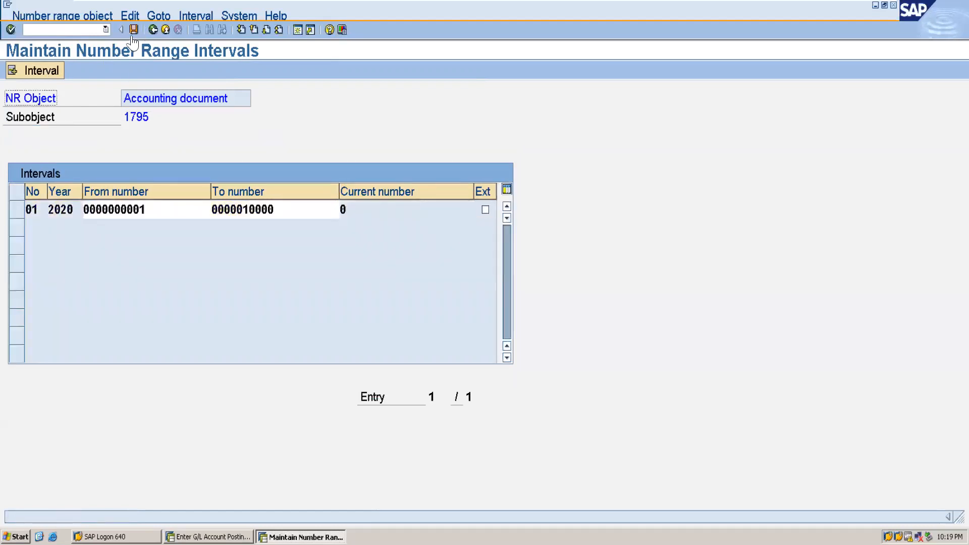
pyautogui.click(132, 31)
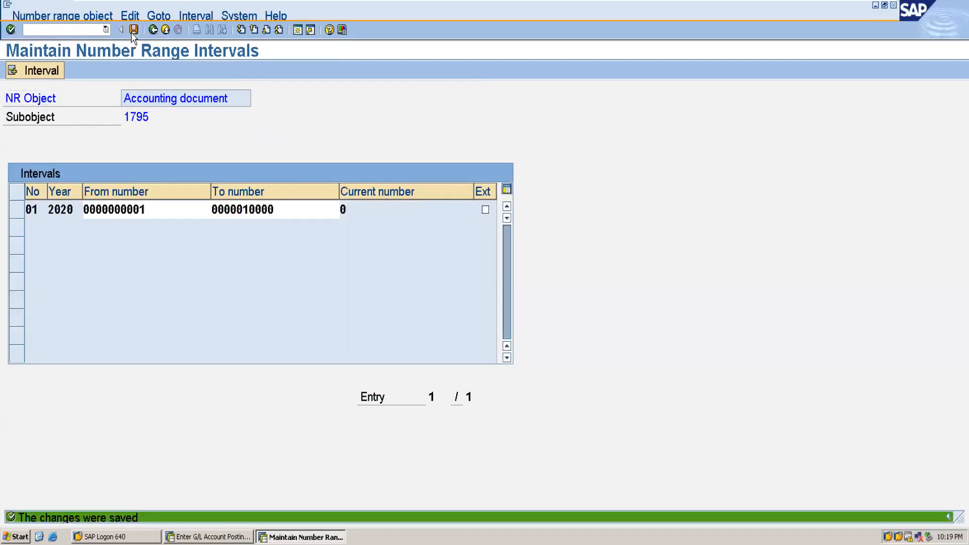
# - Switch to the G/L account posting session, submit the header data and enter 10000 as the rent item's debit amount
pyautogui.click(233, 536)
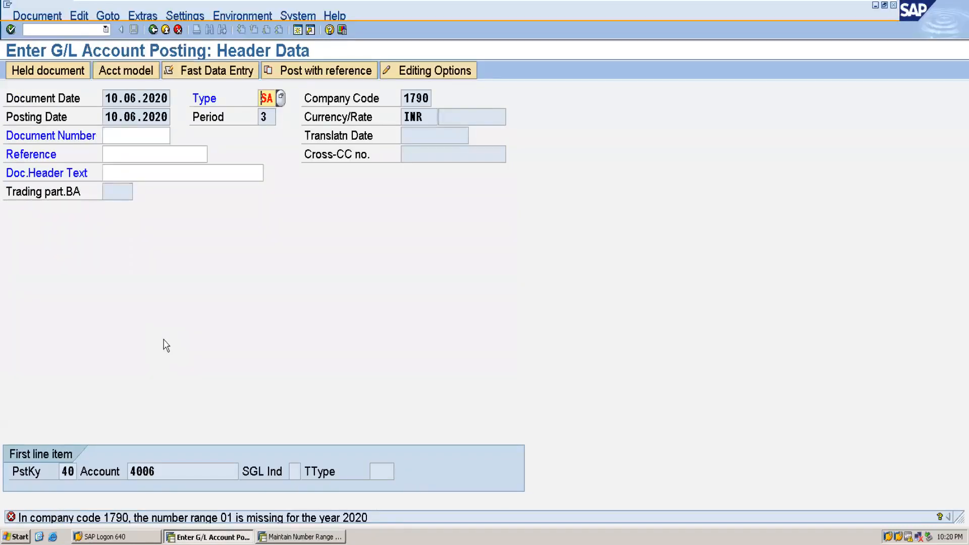
pyautogui.press('Return')
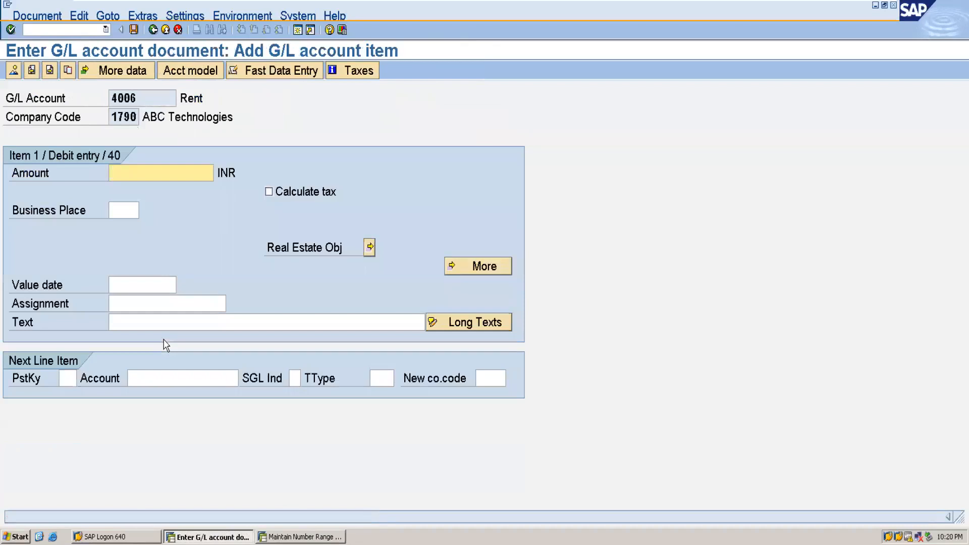
pyautogui.click(180, 173)
pyautogui.write('10000')
# - Enter the next line item with posting key 50, account 1711 and new company code 1795, and proceed to it
pyautogui.click(69, 375)
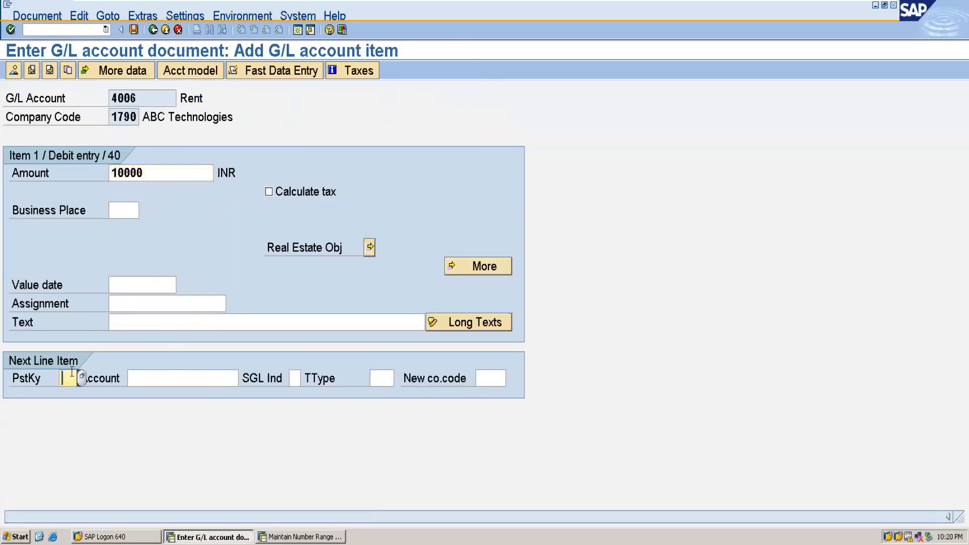
pyautogui.write('50')
pyautogui.click(163, 378)
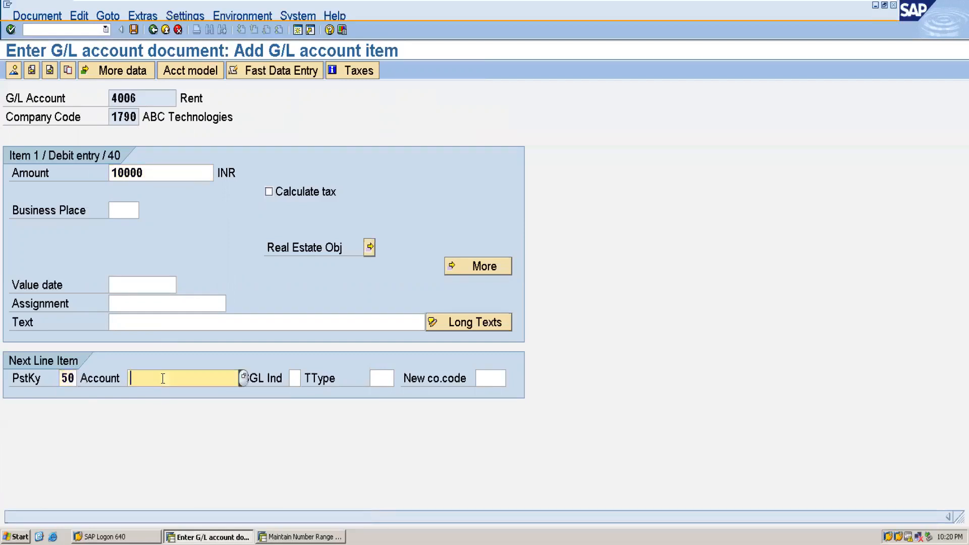
pyautogui.click(242, 377)
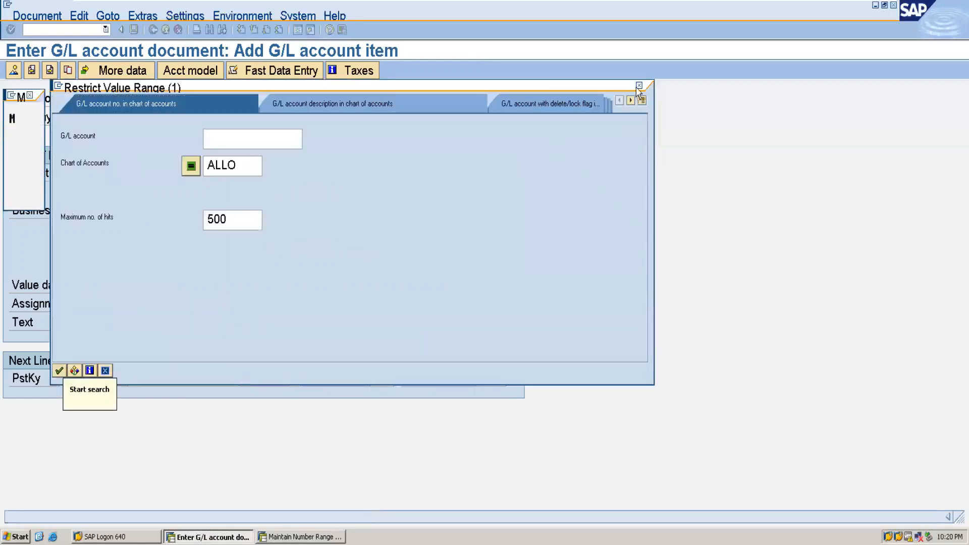
pyautogui.click(639, 86)
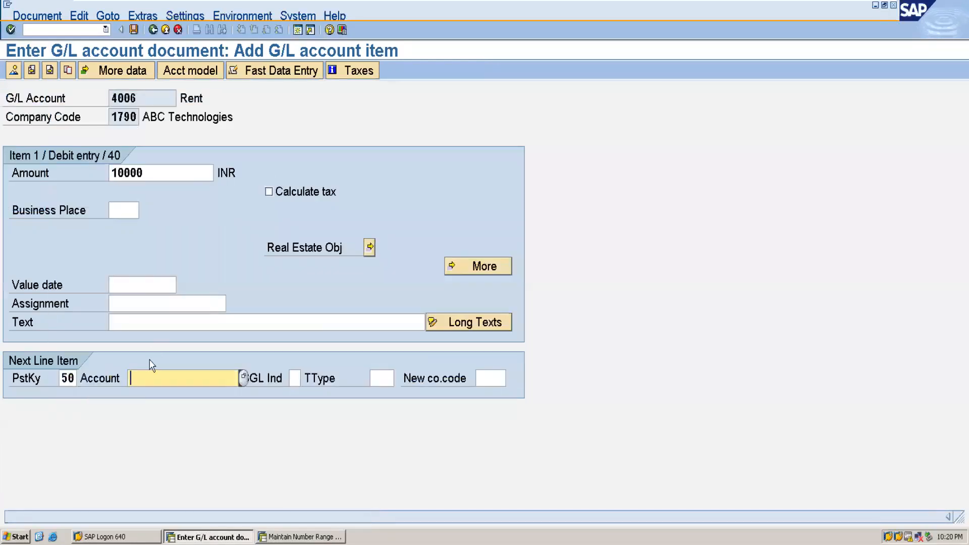
pyautogui.write('1711')
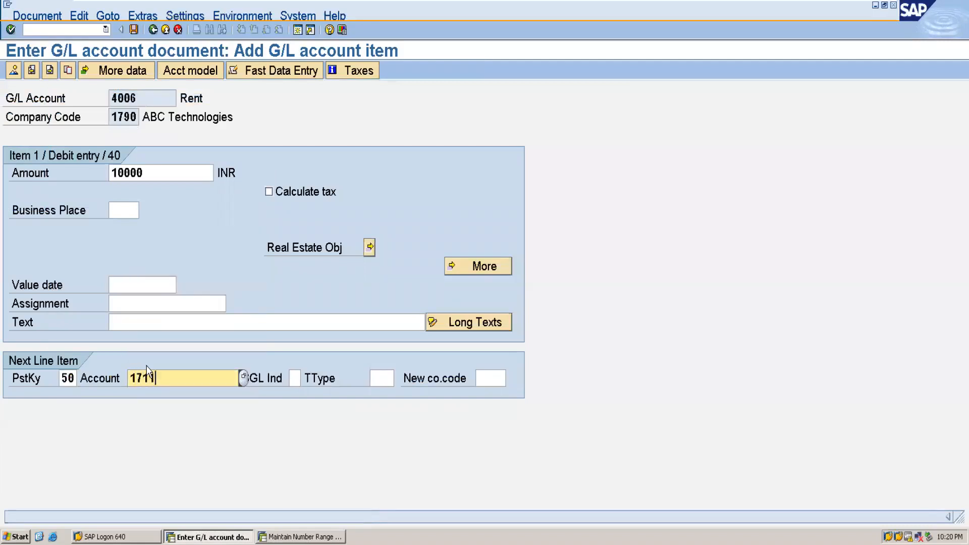
pyautogui.click(485, 380)
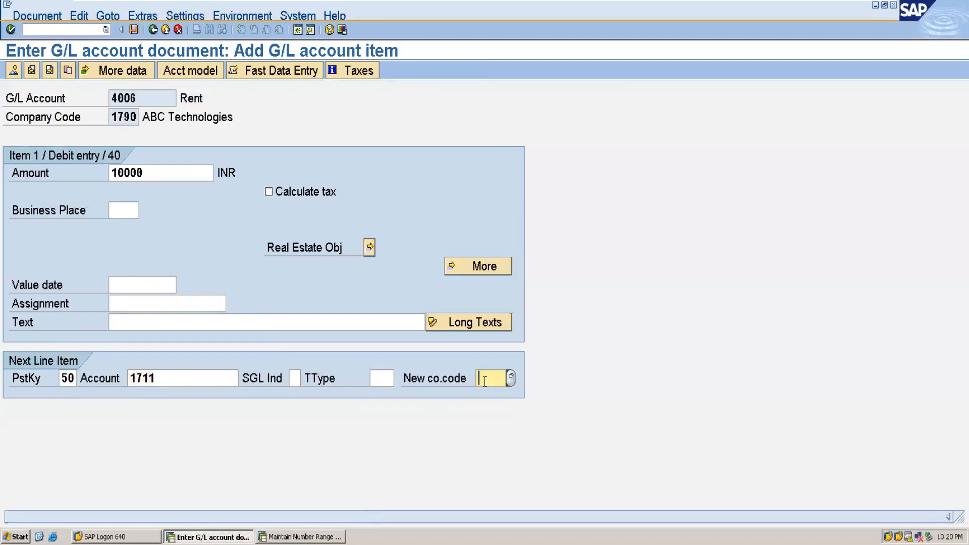
pyautogui.write('1795')
pyautogui.press('Return')
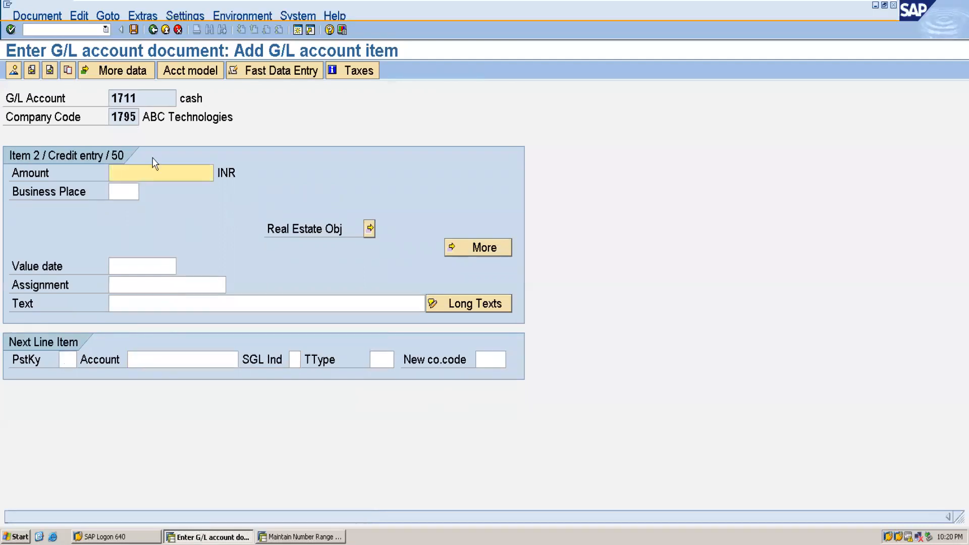
# - Set the amount of the cash credit item in company code 1795 to 10000 and confirm it
pyautogui.write('1000')
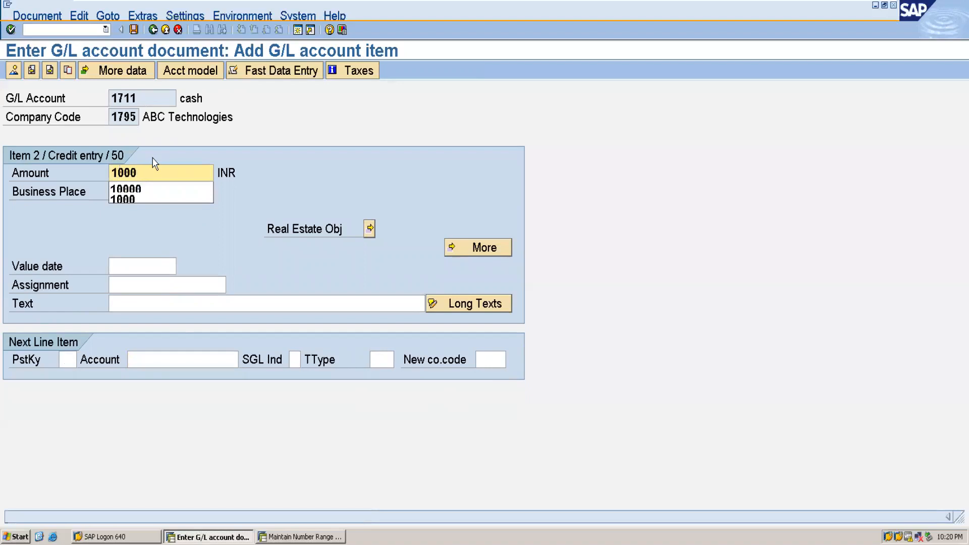
pyautogui.write('0')
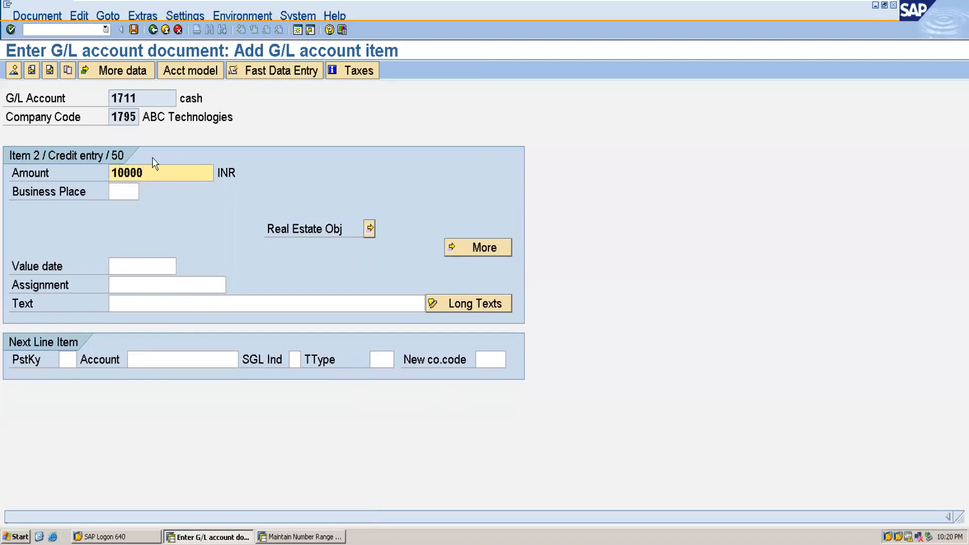
pyautogui.press('Return')
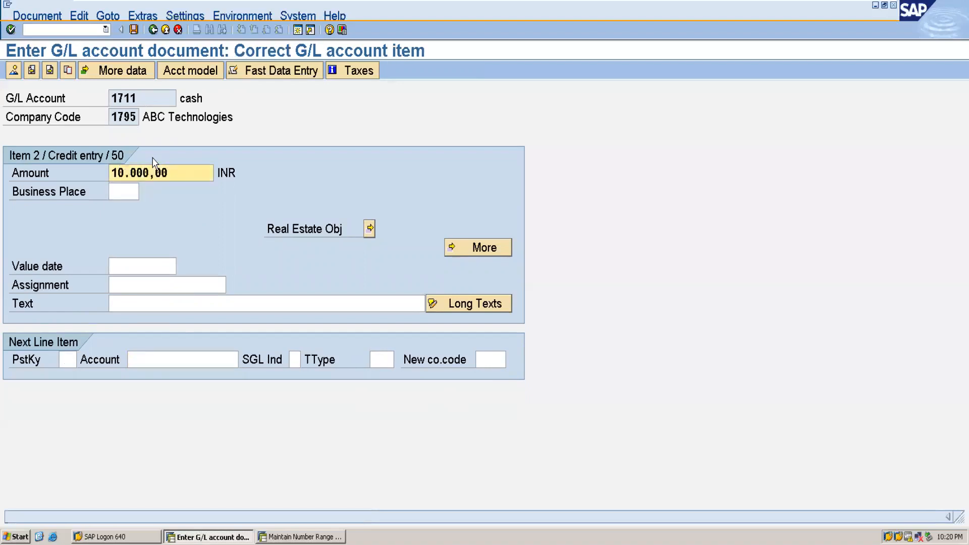
# - Simulate the cross-company document, post it and dismiss the posted documents list
pyautogui.click(44, 19)
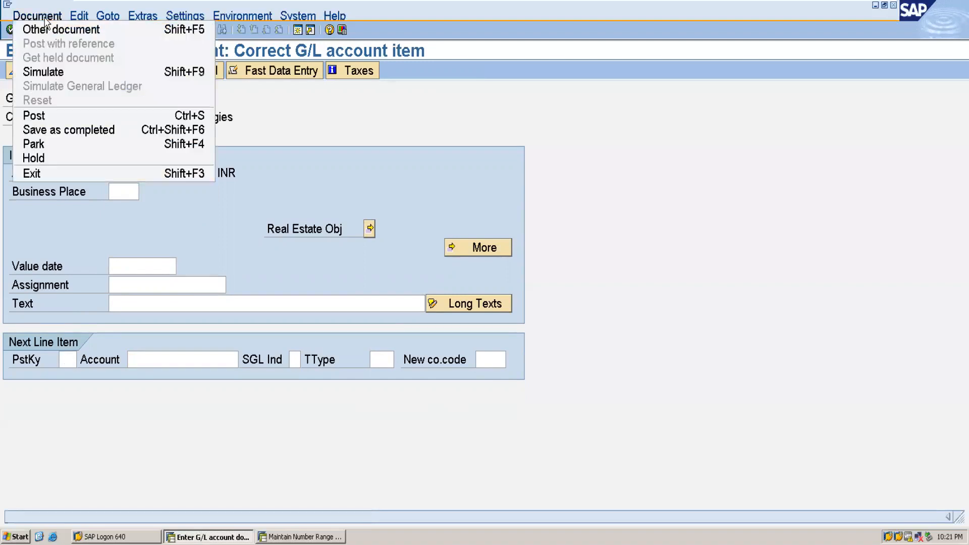
pyautogui.click(50, 72)
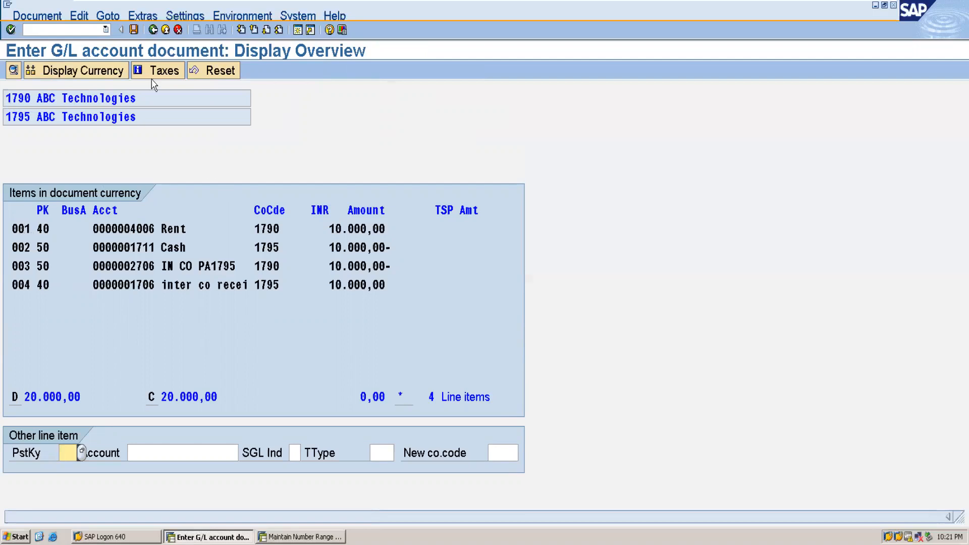
pyautogui.click(137, 31)
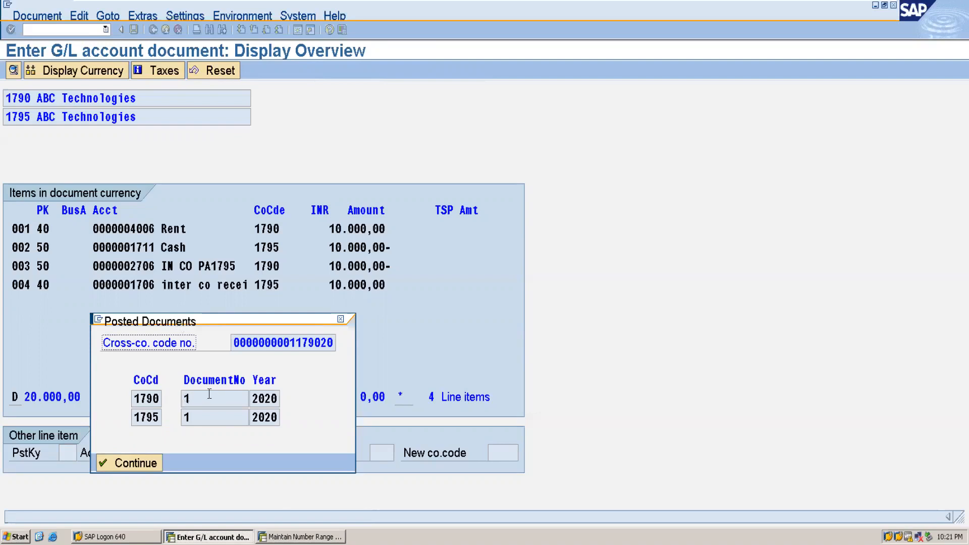
pyautogui.click(135, 464)
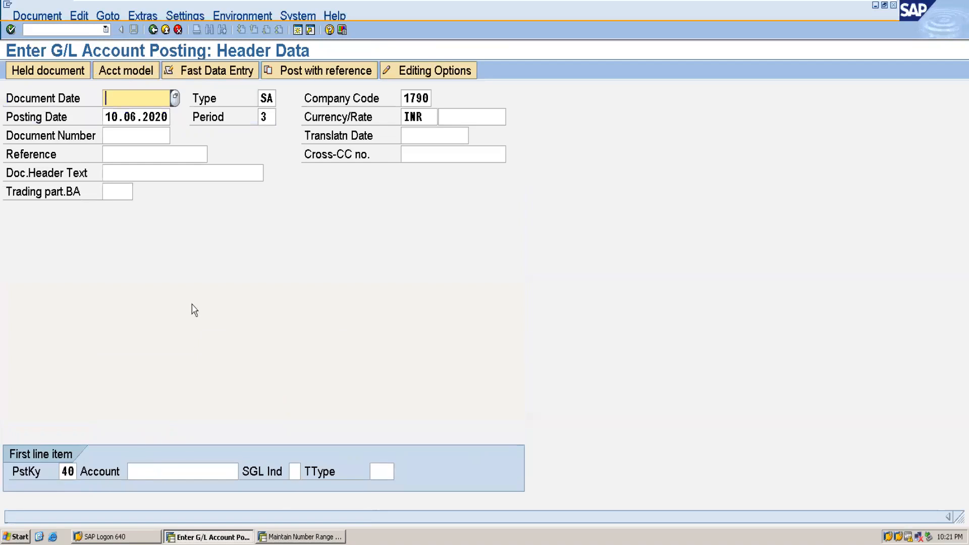
# - Open transaction FB03 and display posted document 1 of company code 1790
pyautogui.click(45, 29)
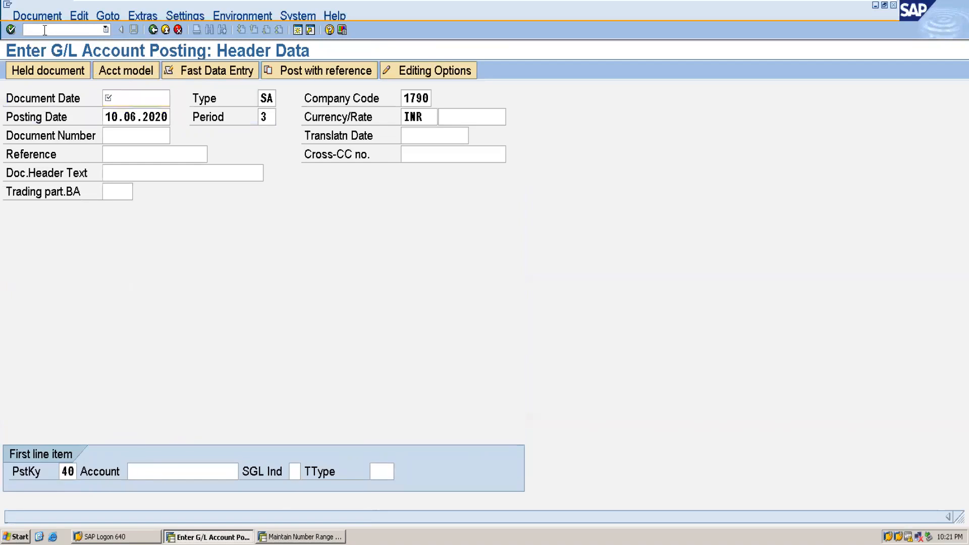
pyautogui.write('/nfb03')
pyautogui.press('Return')
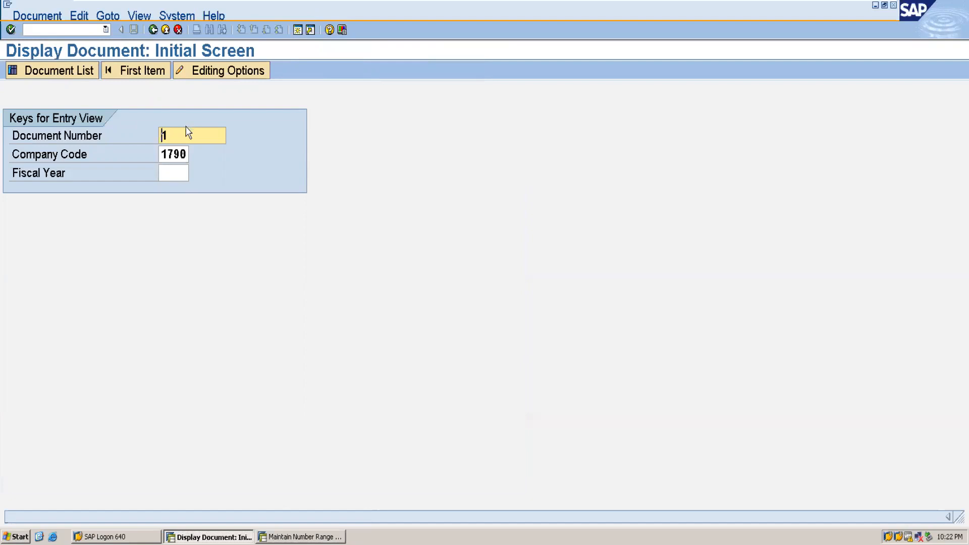
pyautogui.press('Return')
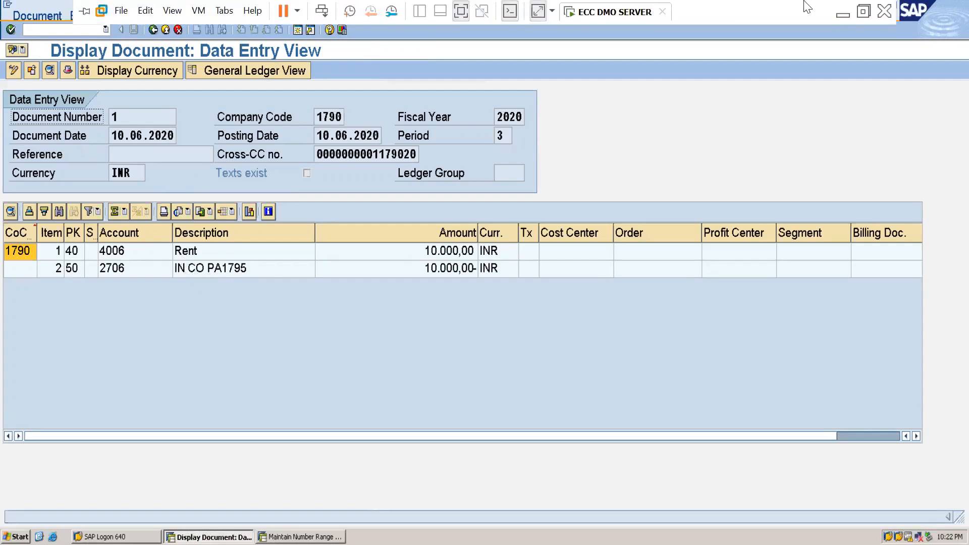
# - Switch to the Word notes to compare the Scenario 1 entry for company code 1790 with the posted document, and return to SAP
pyautogui.click(849, 16)
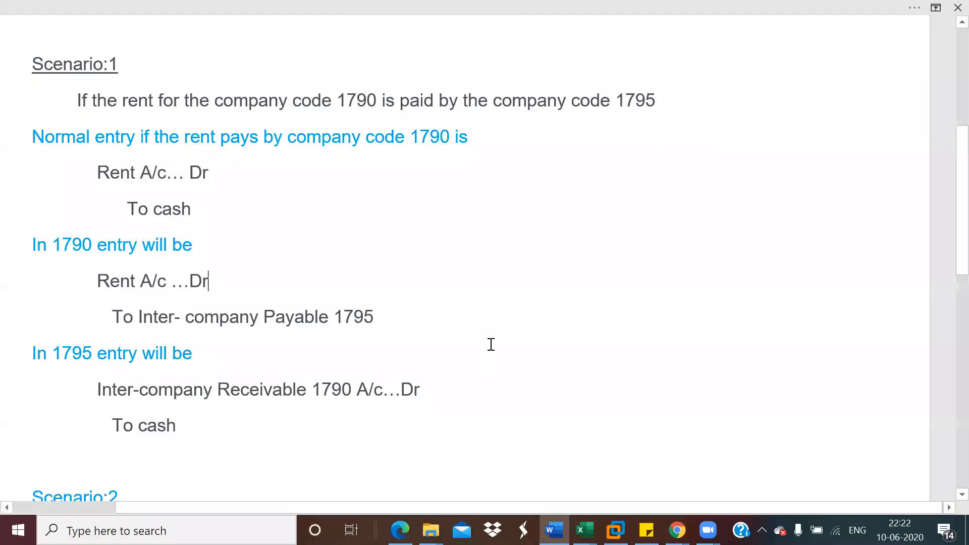
pyautogui.scroll(2, 944, 201)
pyautogui.scroll(-3, 945, 252)
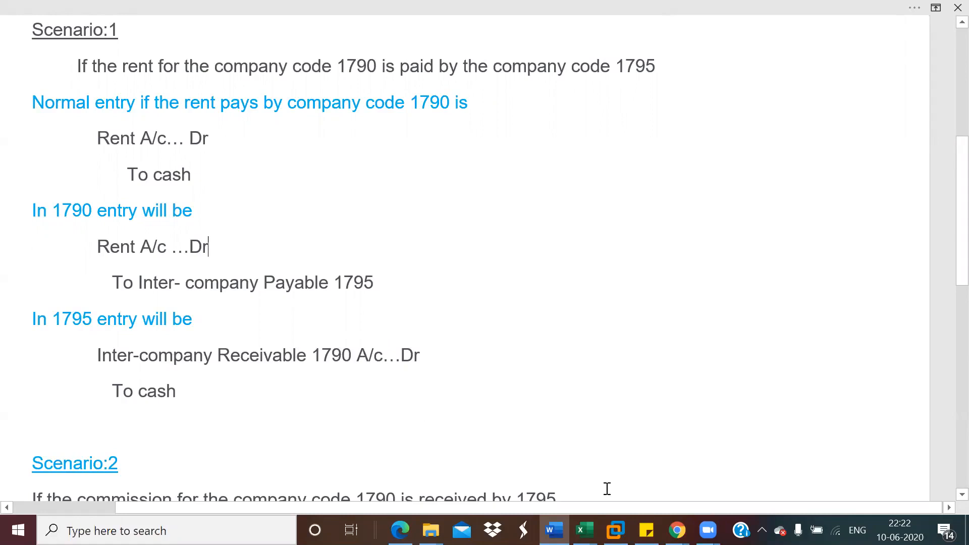
pyautogui.moveTo(615, 530)
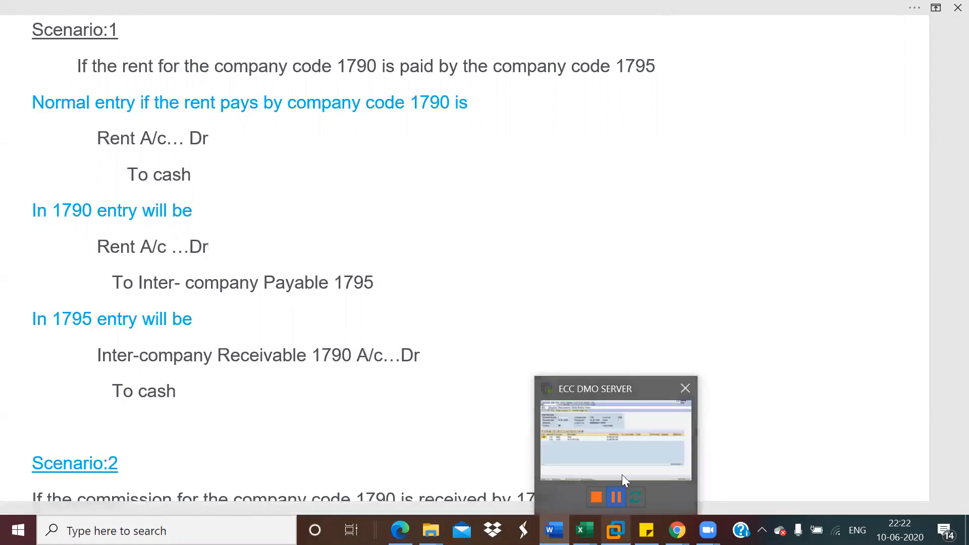
pyautogui.click(637, 433)
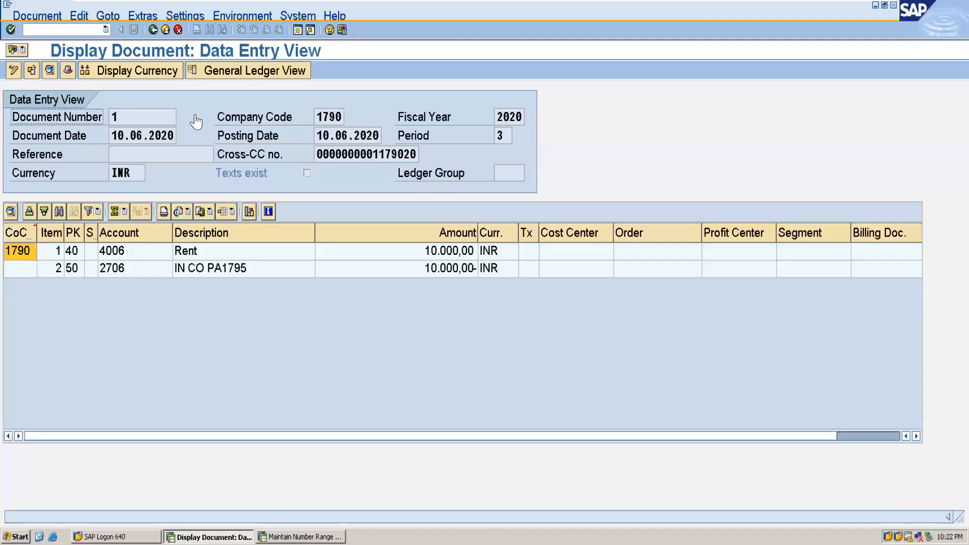
# - Display document 1 of company code 1795 and switch to the Word notes to compare it with the Scenario 1 entry for 1795
pyautogui.click(153, 30)
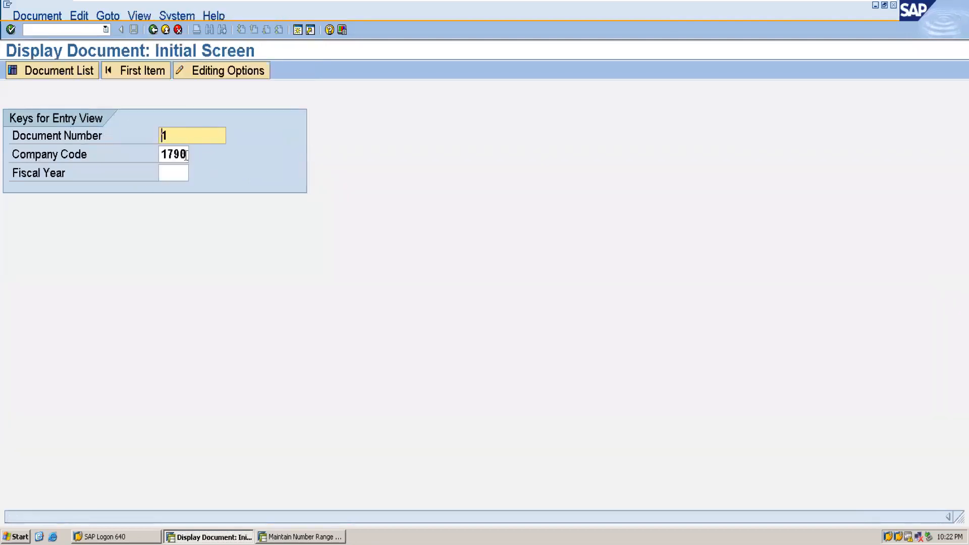
pyautogui.click(187, 155)
pyautogui.press('BackSpace')
pyautogui.write('5')
pyautogui.press('Return')
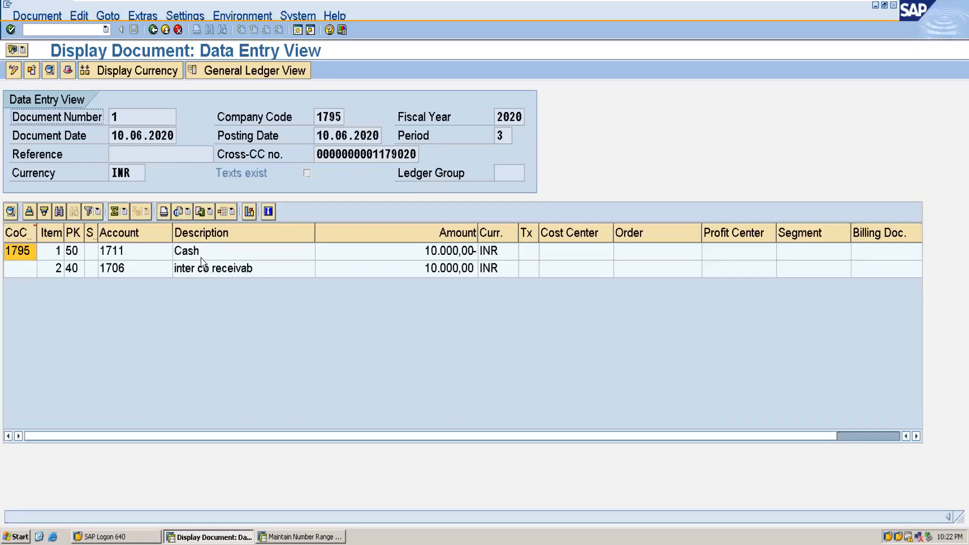
pyautogui.moveTo(668, 4)
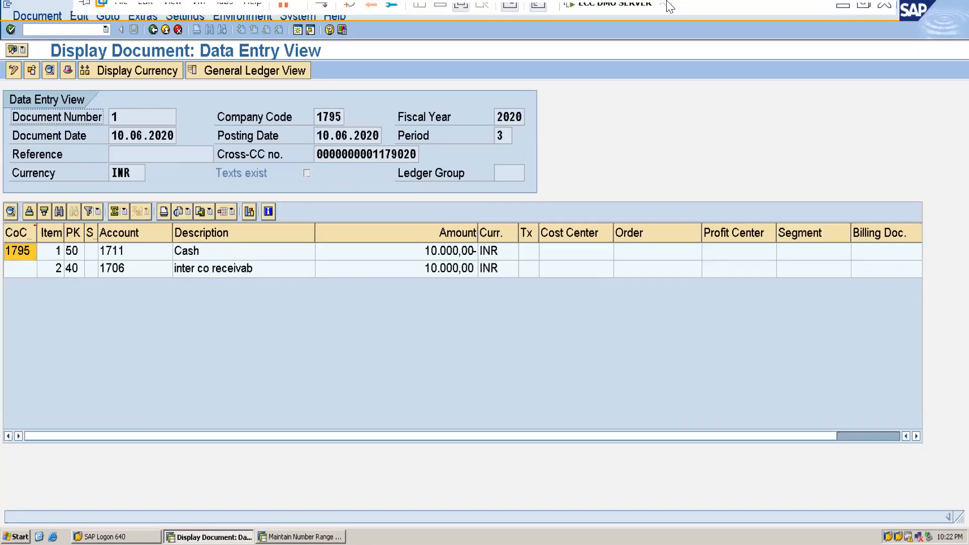
pyautogui.click(842, 8)
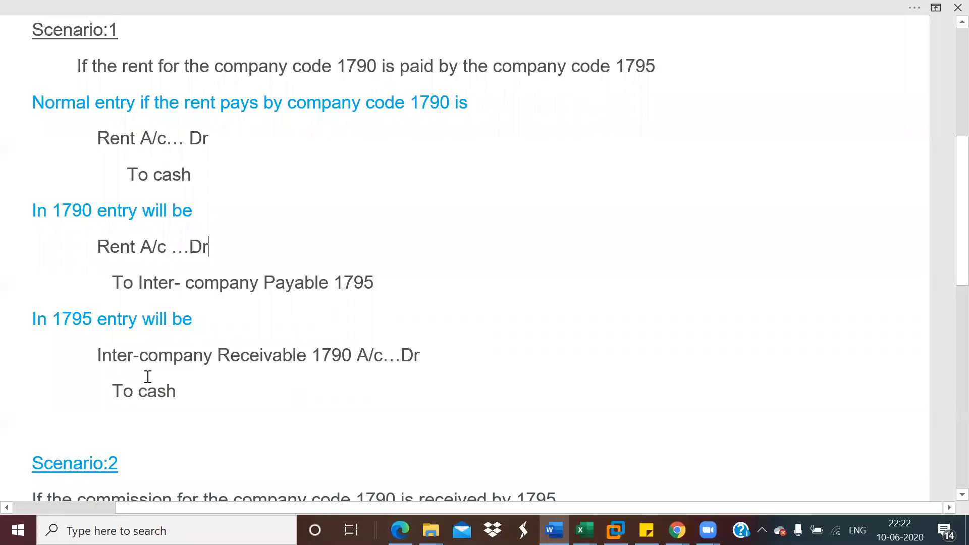